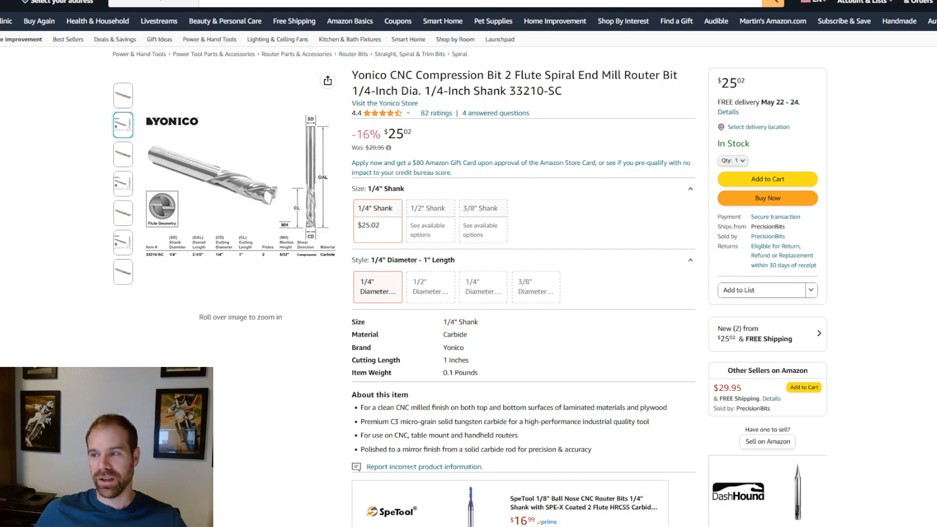
Step: Examine the Yonico router bit's product images and dimension diagram, highlighting "Compression Bit" in the product title
{"action": "left_click", "coordinate": [122, 213]}
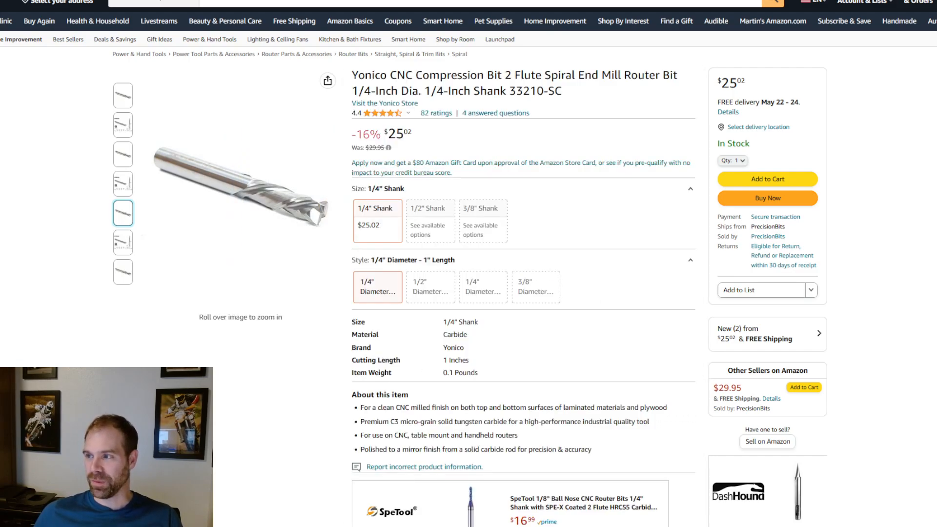
{"action": "left_click_drag", "start_coordinate": [382, 75], "coordinate": [504, 75]}
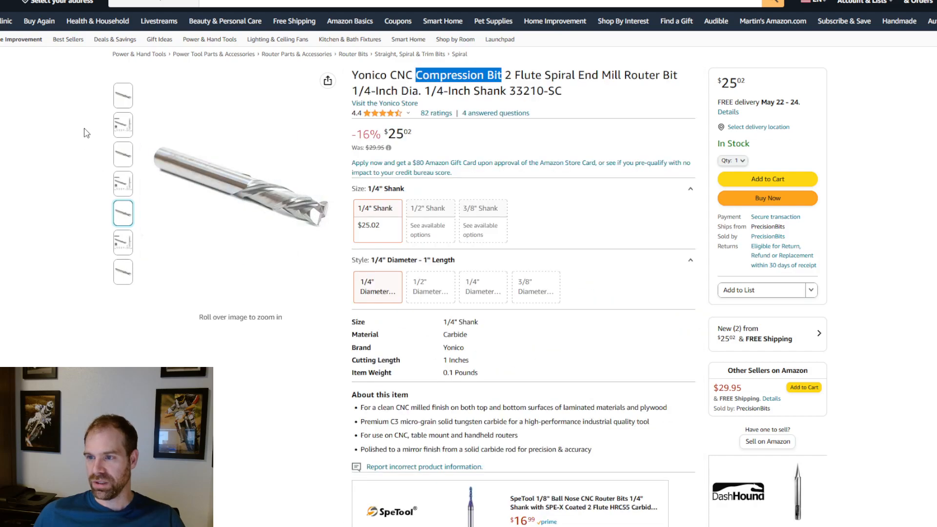
{"action": "mouse_move", "coordinate": [123, 131]}
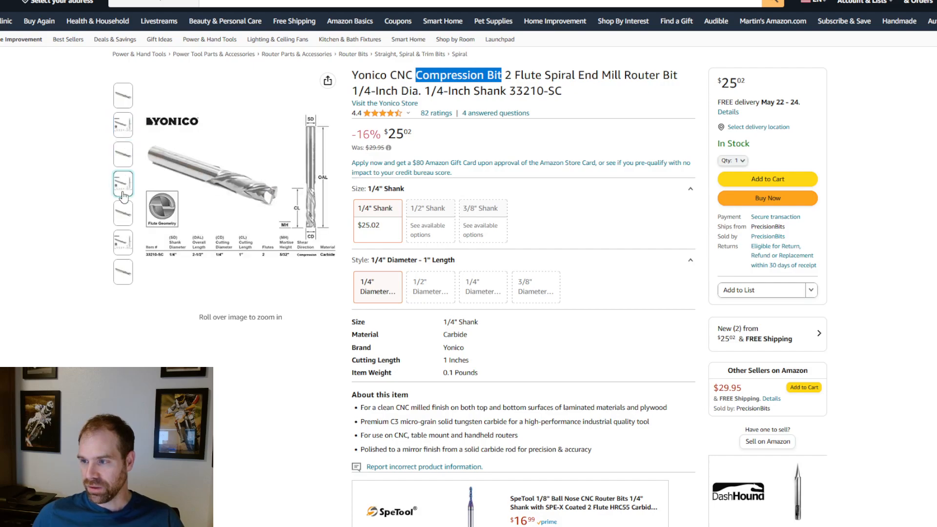
{"action": "mouse_move", "coordinate": [211, 219]}
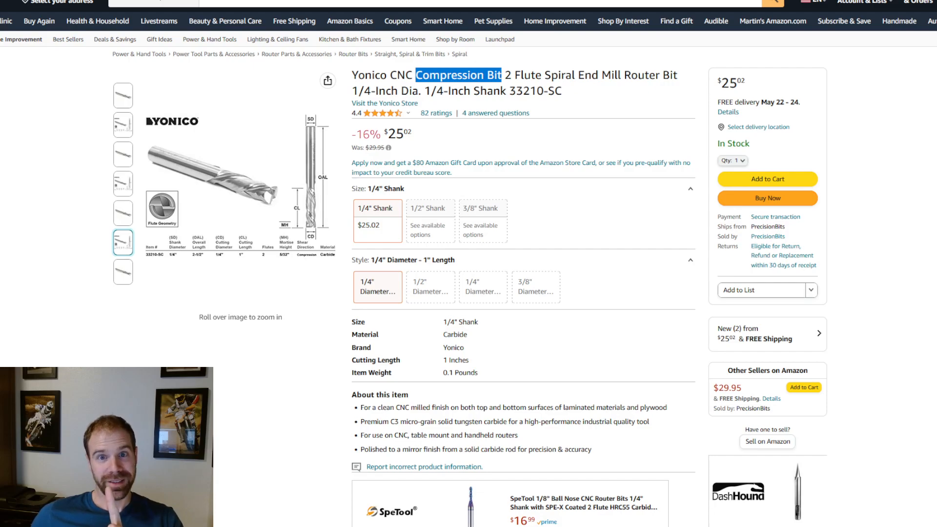
Step: Look up the chip load for a 2 flute router bit at 14000 RPM and 200 in/min in the Router Bit Chip Load Chart
{"action": "key", "text": "ctrl+Tab"}
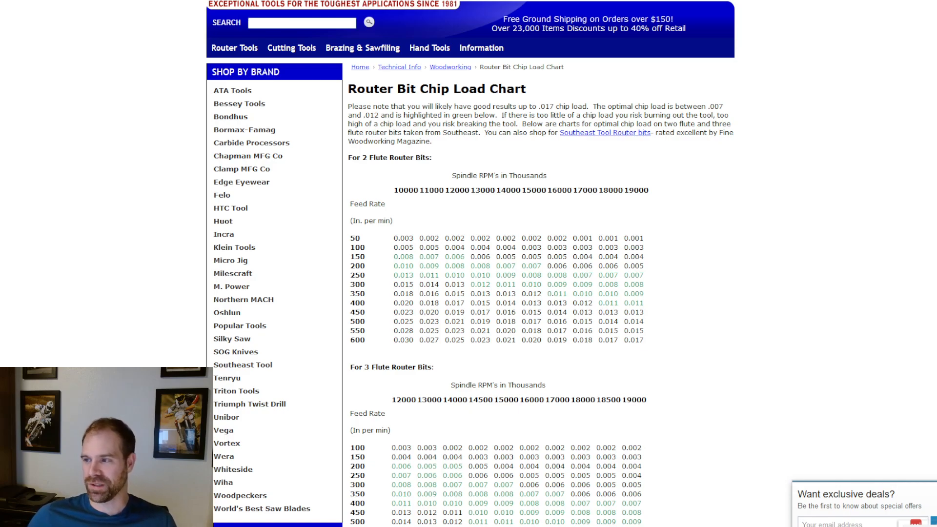
{"action": "left_click_drag", "start_coordinate": [517, 266], "coordinate": [498, 270]}
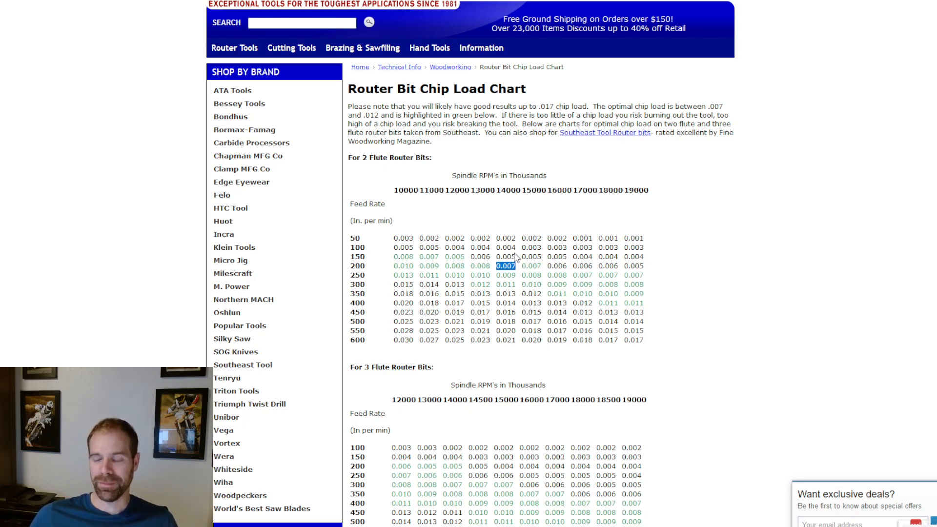
{"action": "left_click", "coordinate": [518, 260]}
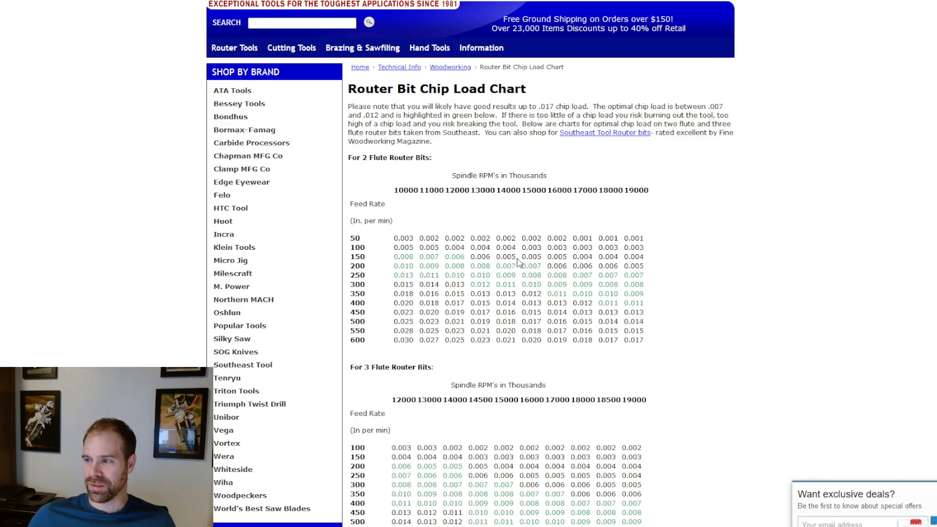
{"action": "left_click_drag", "start_coordinate": [517, 267], "coordinate": [496, 270]}
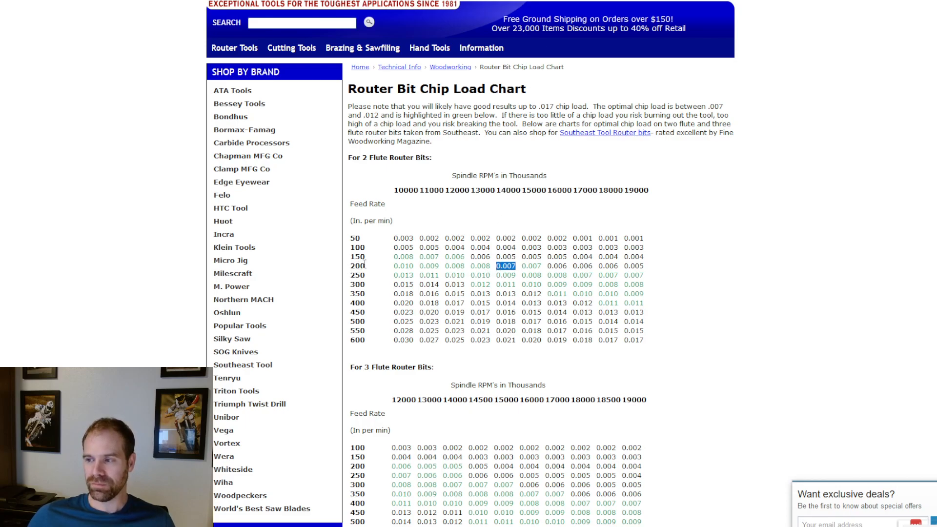
{"action": "left_click", "coordinate": [350, 269]}
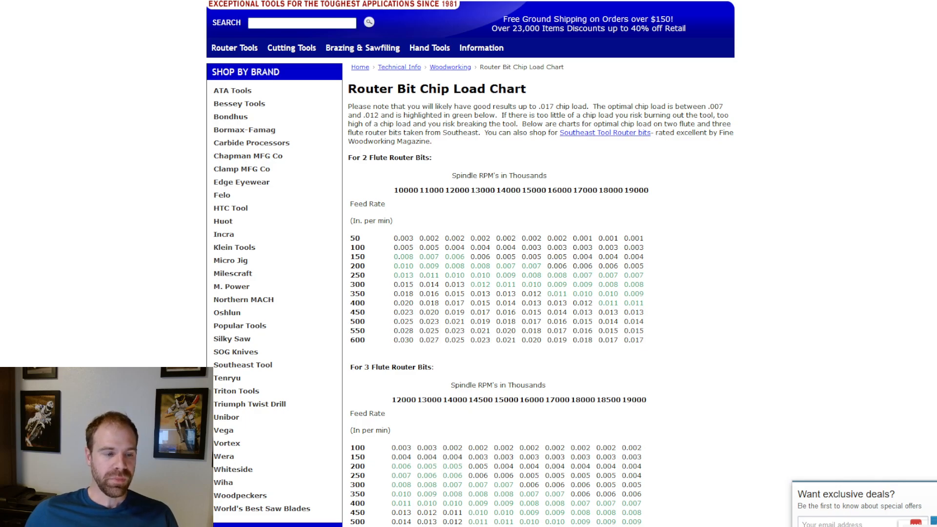
Step: Switch to the Cut Layout design in Fusion 360 and open it in the Manufacture workspace
{"action": "key", "text": "alt+Tab"}
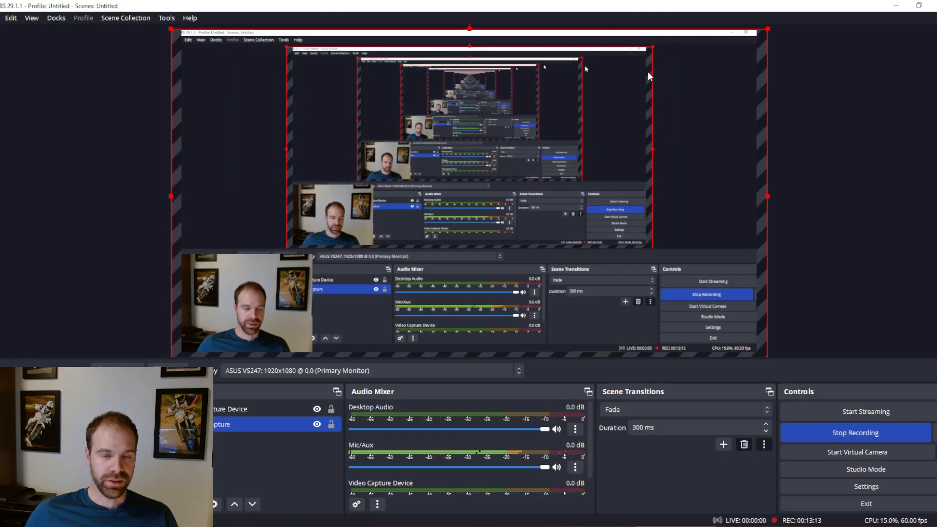
{"action": "left_click_drag", "start_coordinate": [577, 6], "coordinate": [936, 34]}
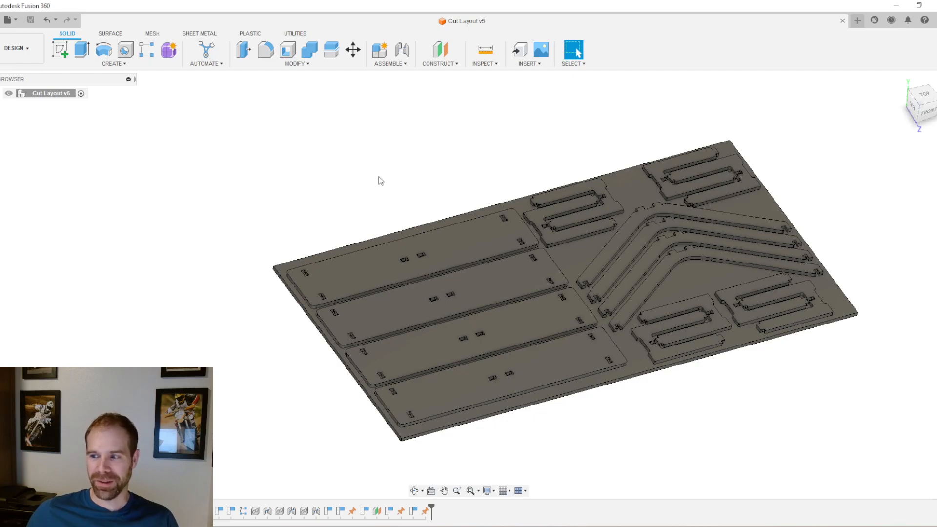
{"action": "middle_click_drag", "start_coordinate": [390, 197], "coordinate": [372, 179], "text": "shift"}
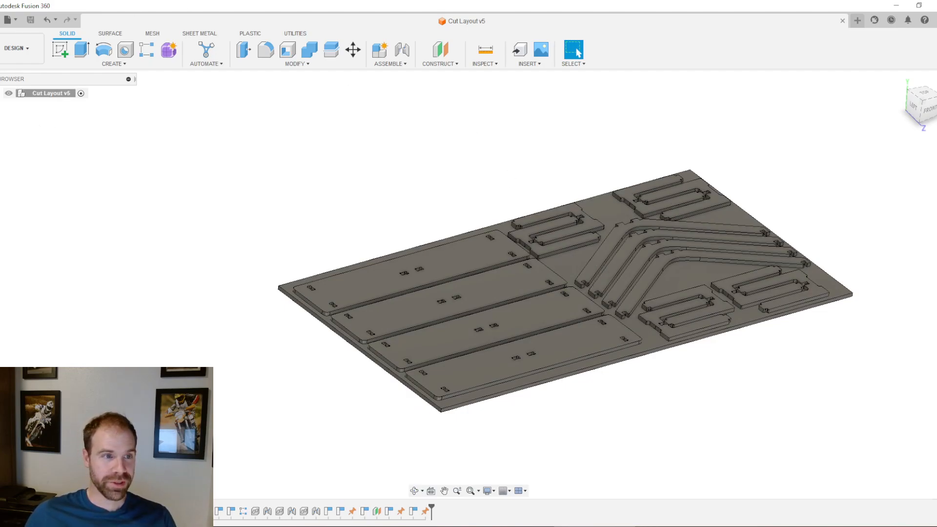
{"action": "left_click", "coordinate": [16, 54]}
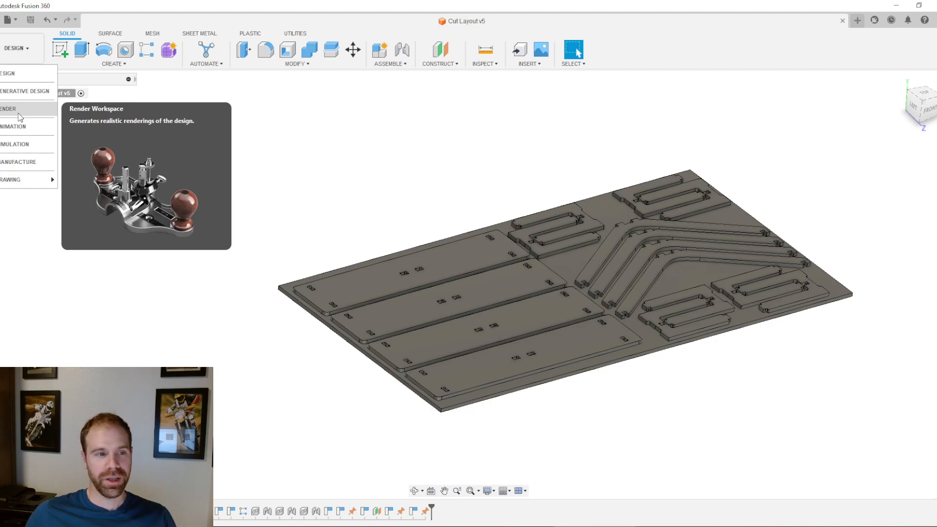
{"action": "left_click", "coordinate": [25, 164]}
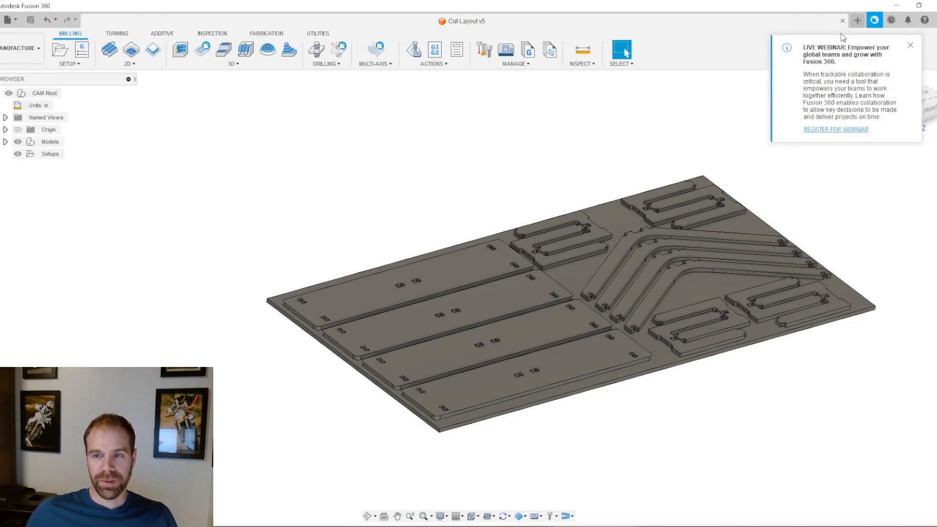
{"action": "left_click", "coordinate": [910, 45]}
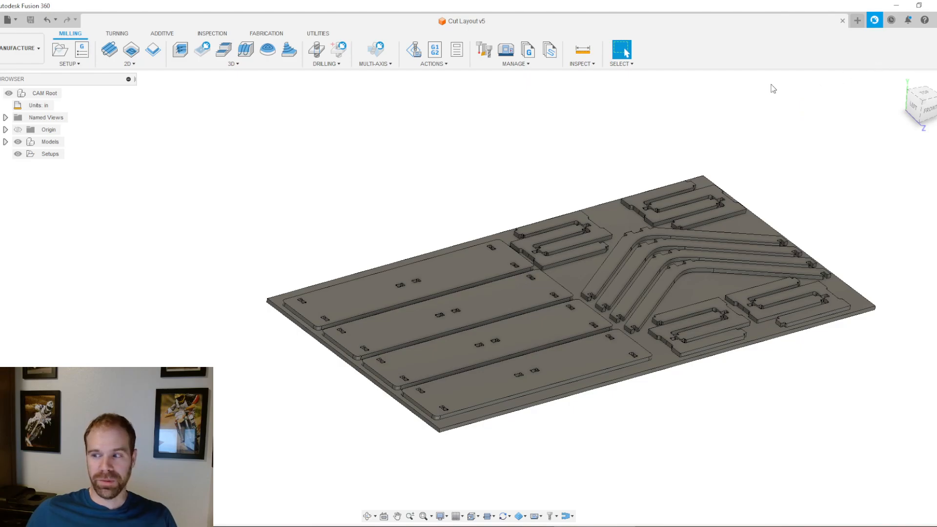
Step: Temporarily show the origin and examine its position relative to the plywood sheet from the front and in perspective
{"action": "mouse_move", "coordinate": [445, 205]}
{"action": "middle_mouse_down", "text": "shift"}
{"action": "mouse_move", "coordinate": [462, 165]}
{"action": "mouse_move", "coordinate": [454, 211]}
{"action": "middle_mouse_up", "text": "shift"}
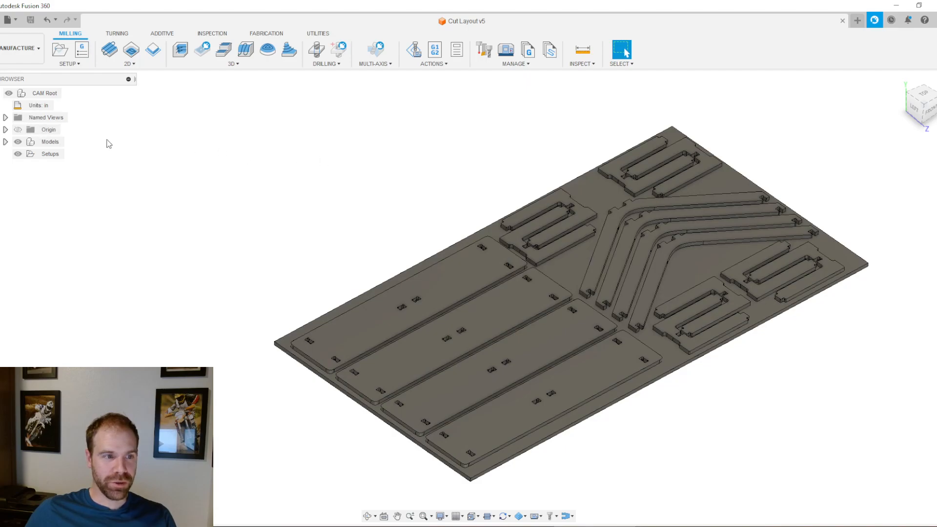
{"action": "left_click", "coordinate": [18, 130]}
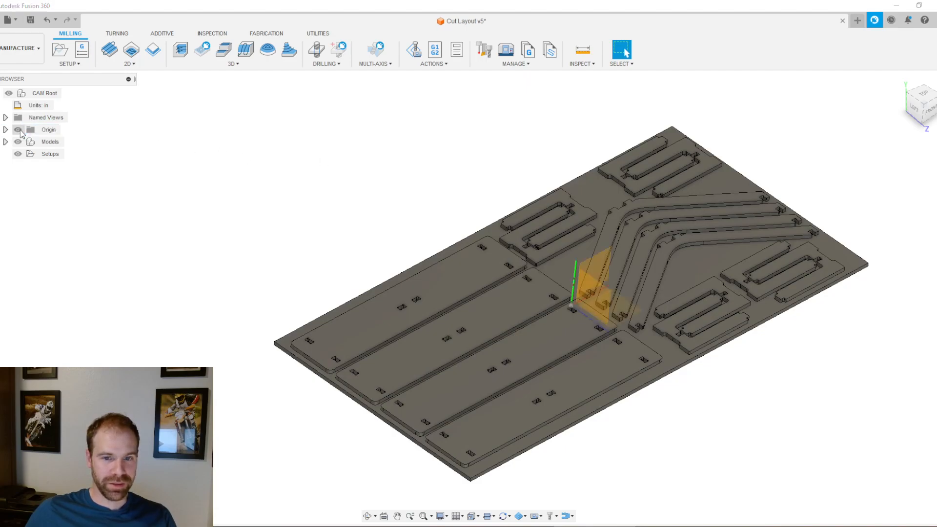
{"action": "middle_click_drag", "start_coordinate": [788, 389], "coordinate": [763, 379], "text": "shift"}
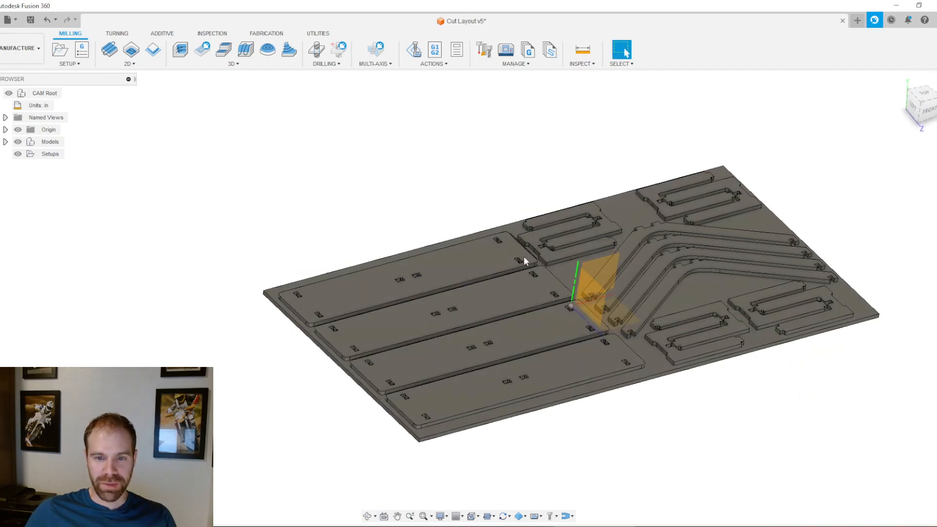
{"action": "middle_click_drag", "start_coordinate": [578, 304], "coordinate": [562, 251], "text": "shift"}
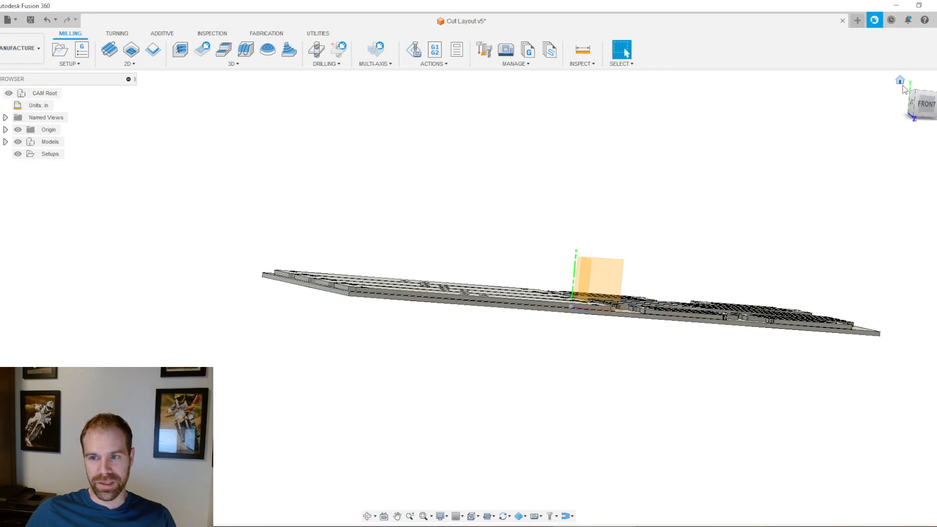
{"action": "left_click", "coordinate": [917, 107]}
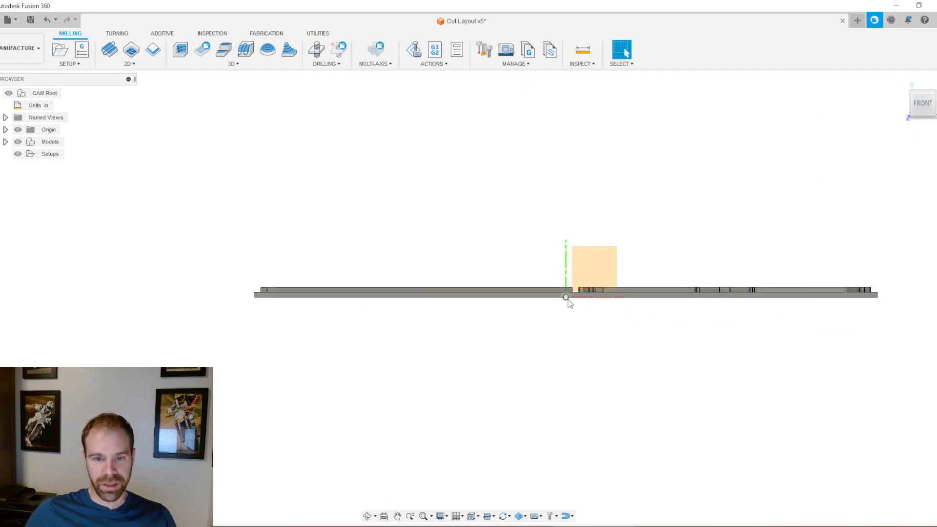
{"action": "scroll", "coordinate": [566, 300], "scroll_direction": "up", "scroll_amount": 3}
{"action": "scroll", "coordinate": [460, 207], "scroll_direction": "down", "scroll_amount": 3}
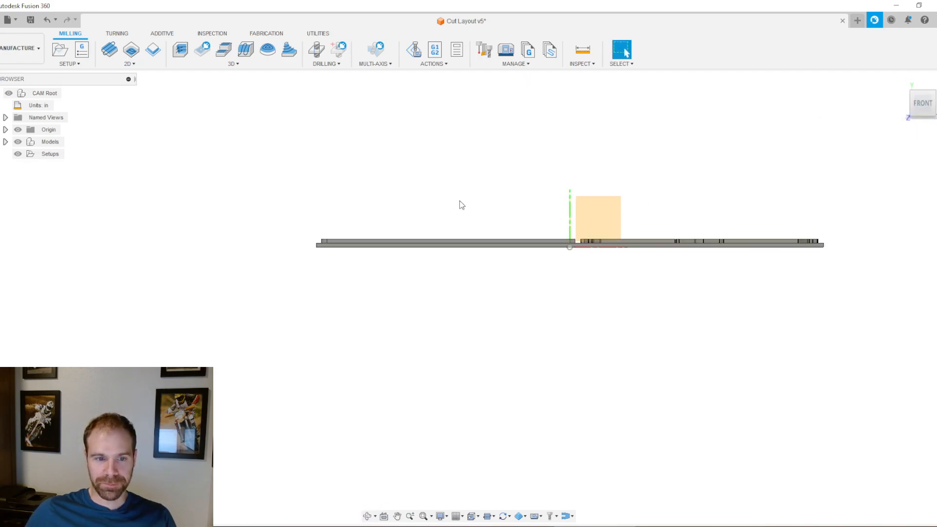
{"action": "middle_click_drag", "start_coordinate": [487, 224], "coordinate": [303, 251], "text": "shift"}
{"action": "scroll", "coordinate": [372, 259], "scroll_direction": "up", "scroll_amount": 3}
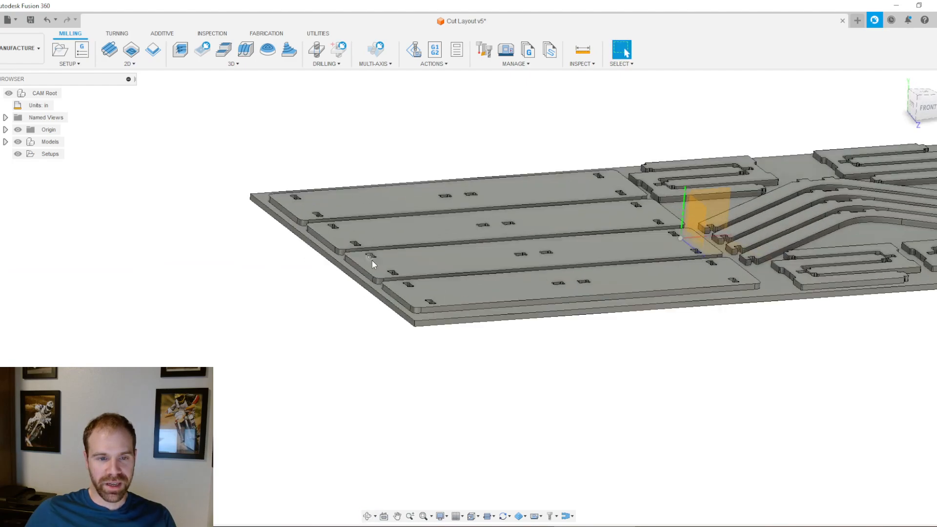
{"action": "scroll", "coordinate": [265, 200], "scroll_direction": "down", "scroll_amount": 3}
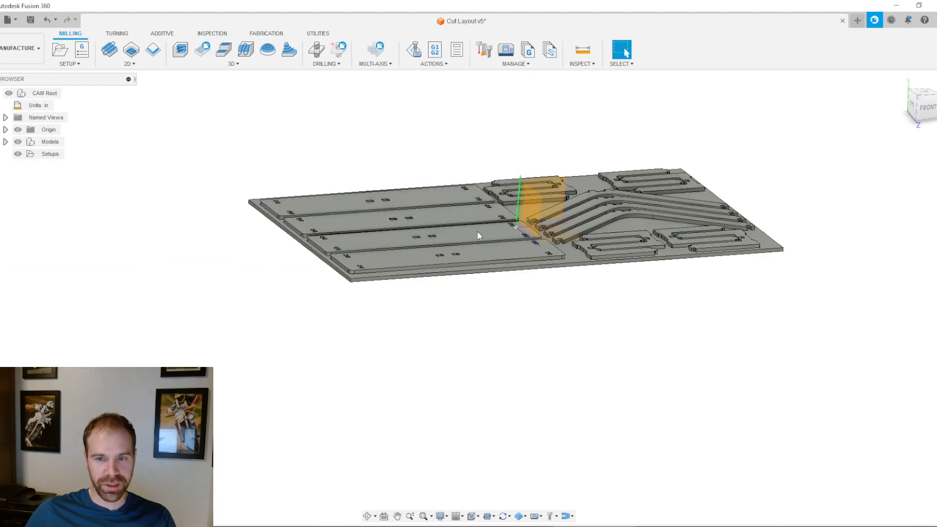
{"action": "middle_click_drag", "start_coordinate": [430, 244], "coordinate": [413, 225], "text": "shift"}
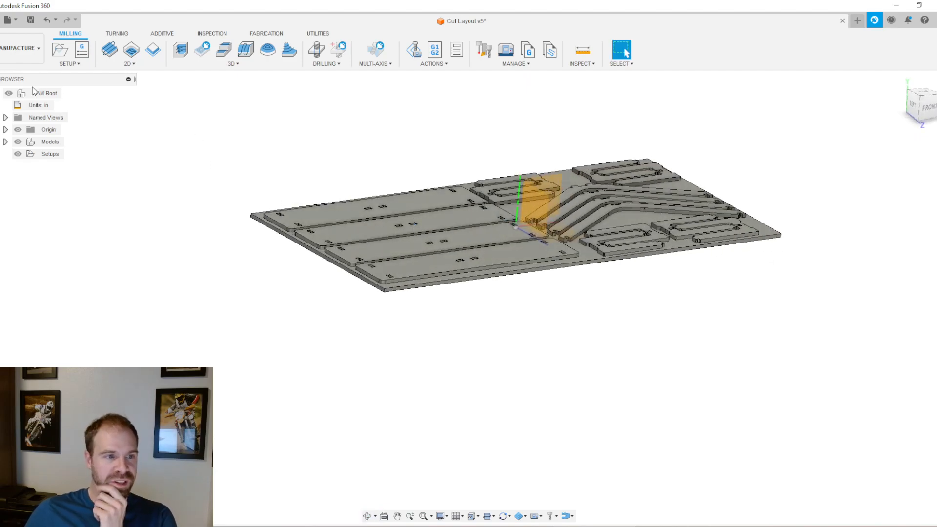
{"action": "left_click", "coordinate": [19, 131]}
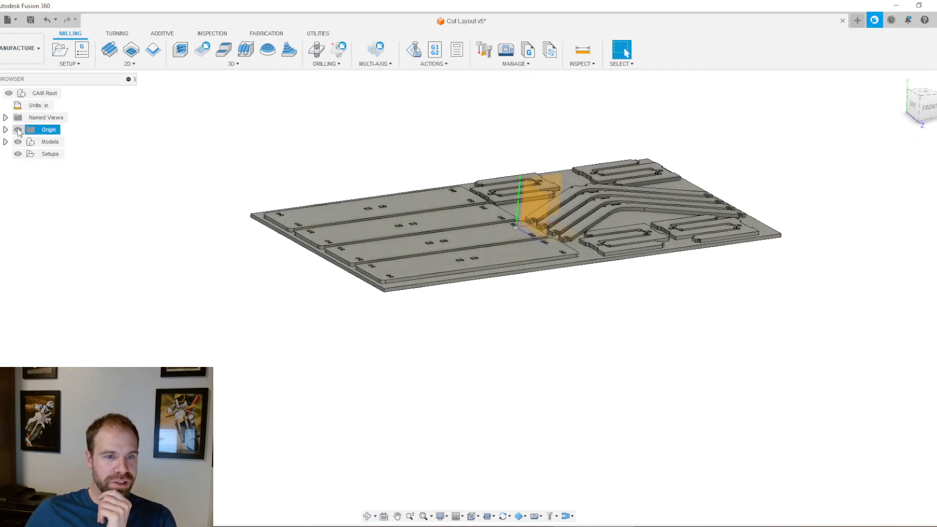
{"action": "left_click", "coordinate": [18, 130]}
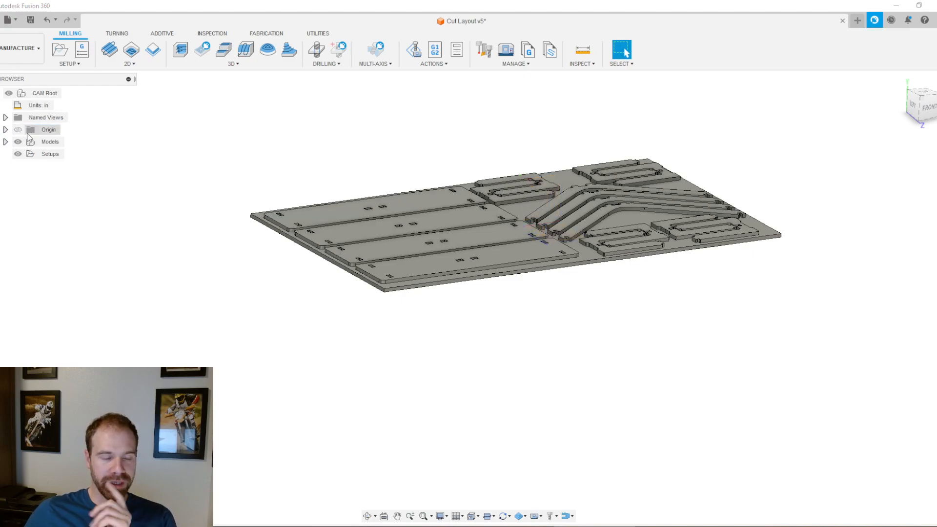
Step: Hide the 4x8 Plywood component in the Cut Layout model so only the bench parts are displayed
{"action": "left_click", "coordinate": [5, 142]}
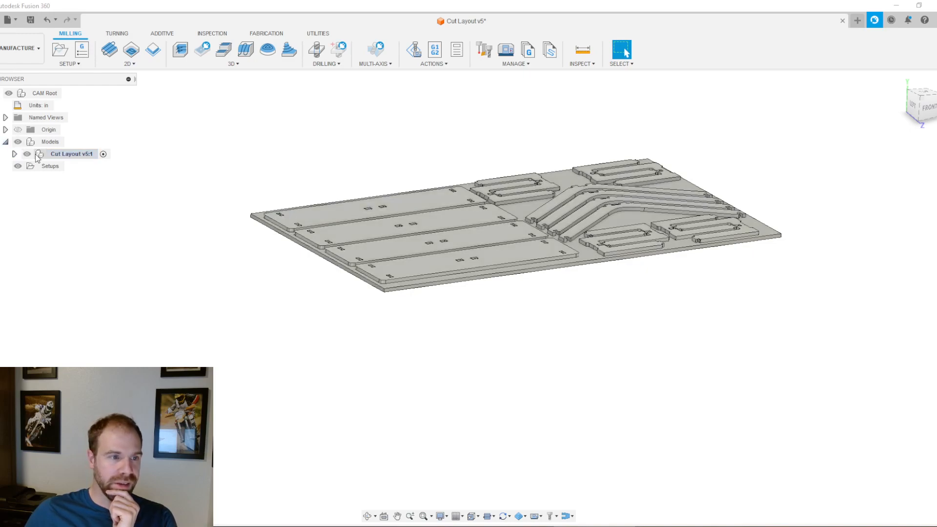
{"action": "left_click", "coordinate": [15, 153]}
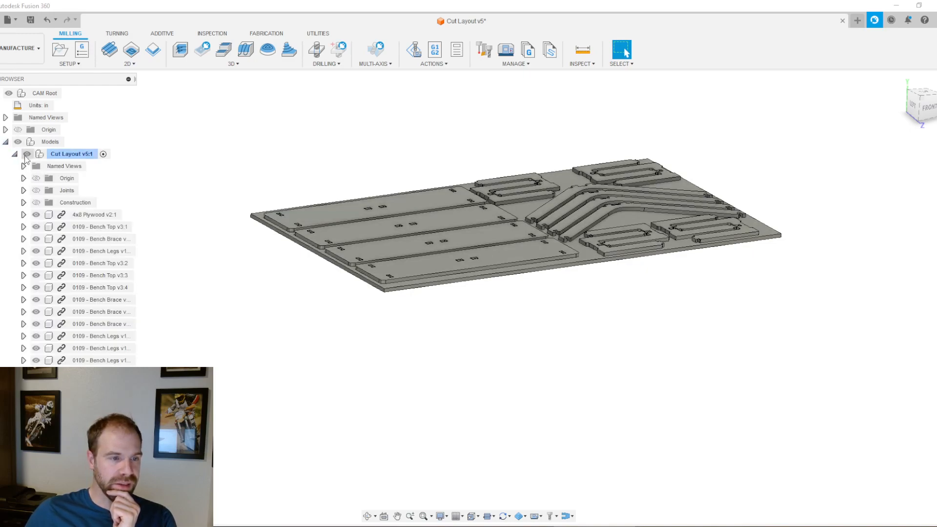
{"action": "left_click", "coordinate": [96, 216]}
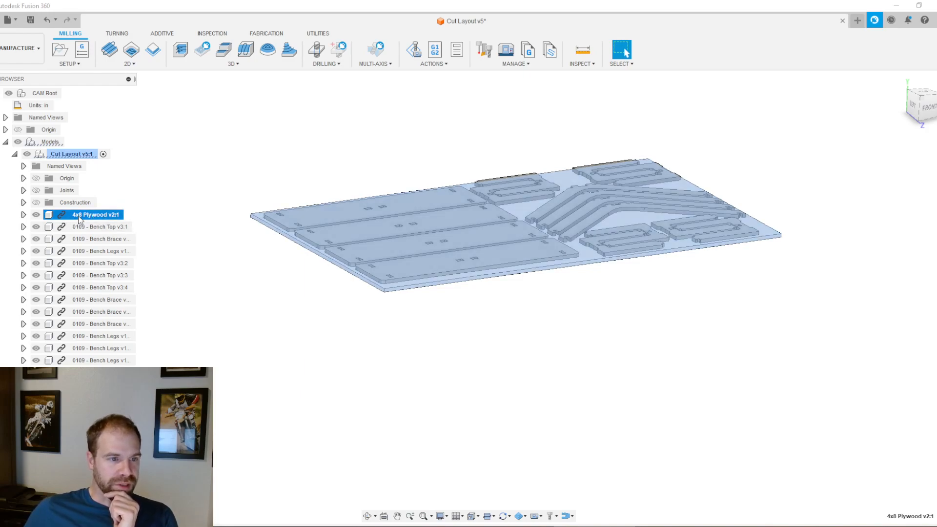
{"action": "right_click", "coordinate": [80, 219]}
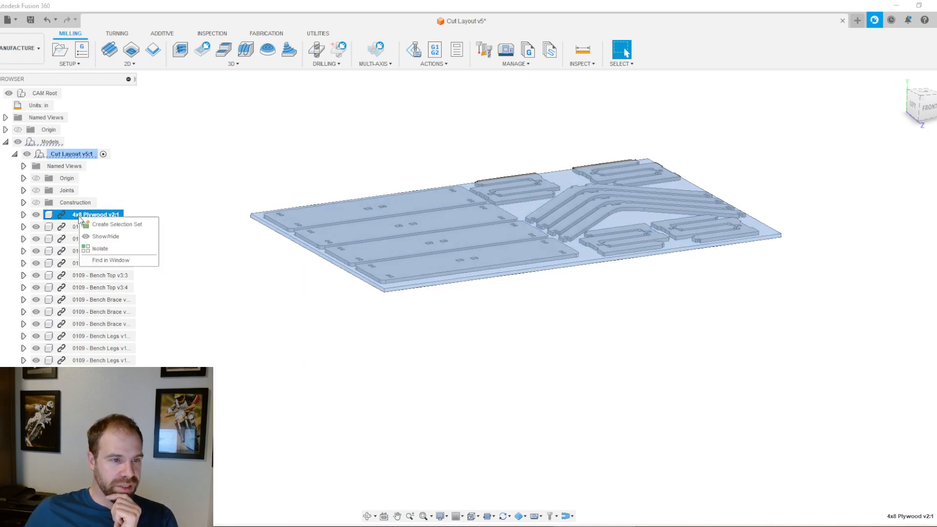
{"action": "left_click", "coordinate": [102, 236]}
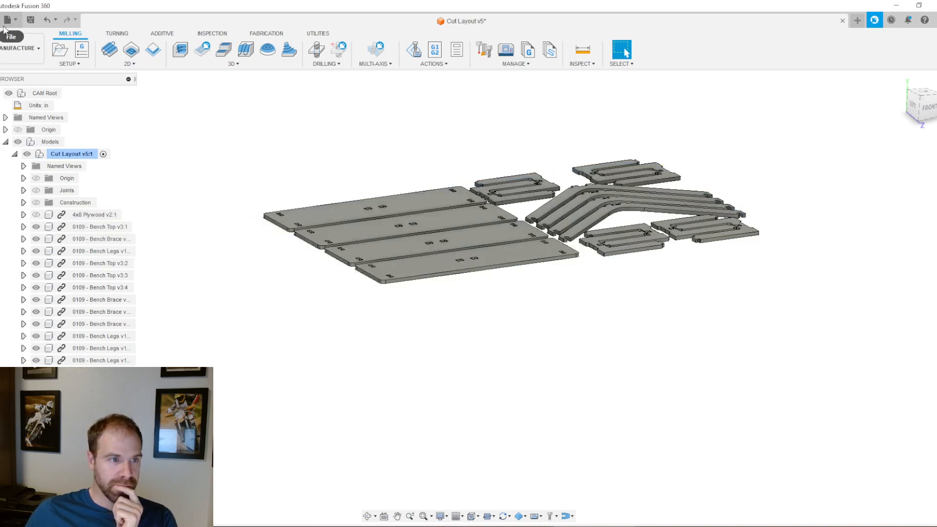
Step: Save the design as a new version and collapse the Cut Layout model's component list
{"action": "left_click", "coordinate": [30, 20]}
{"action": "left_click", "coordinate": [486, 285]}
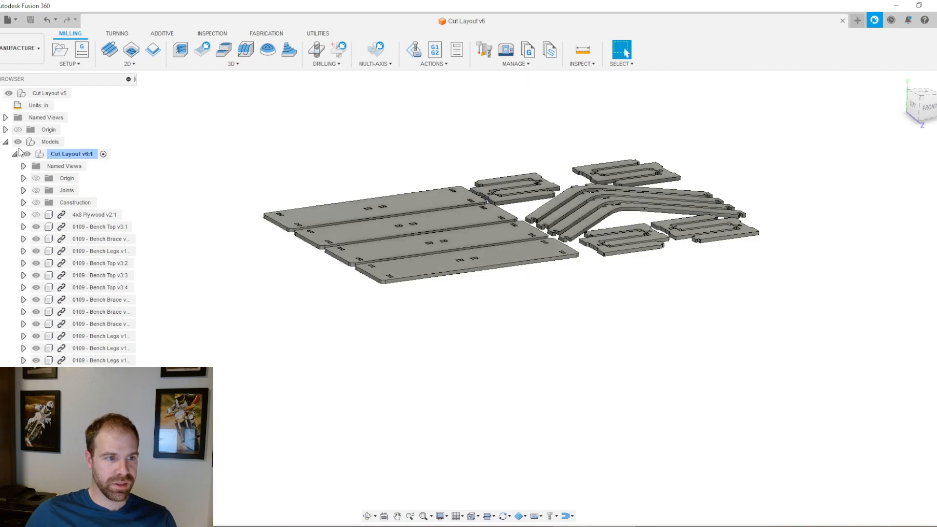
{"action": "left_click", "coordinate": [15, 155]}
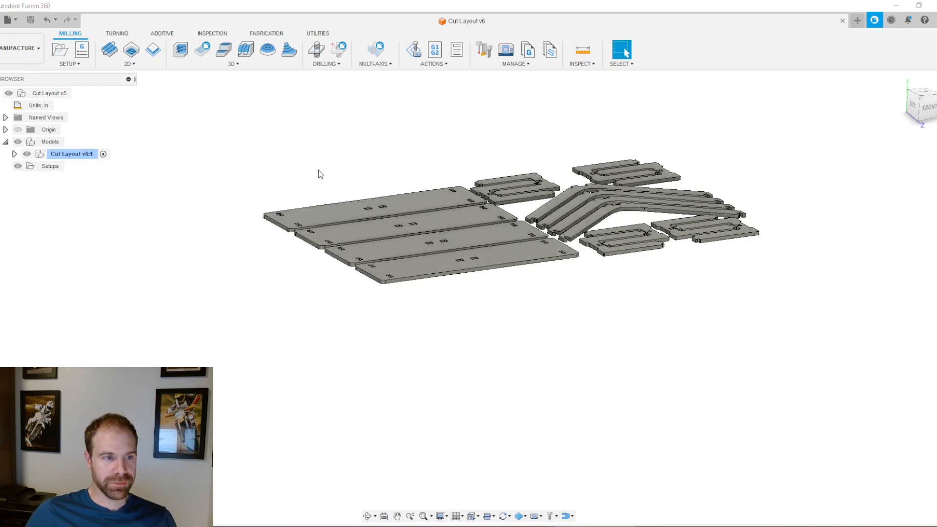
{"action": "left_click", "coordinate": [48, 167]}
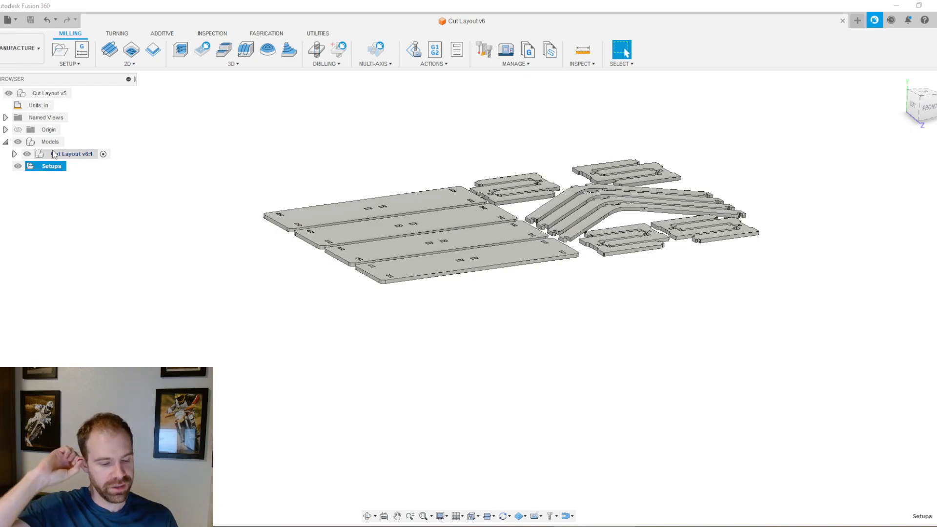
{"action": "left_click", "coordinate": [55, 154]}
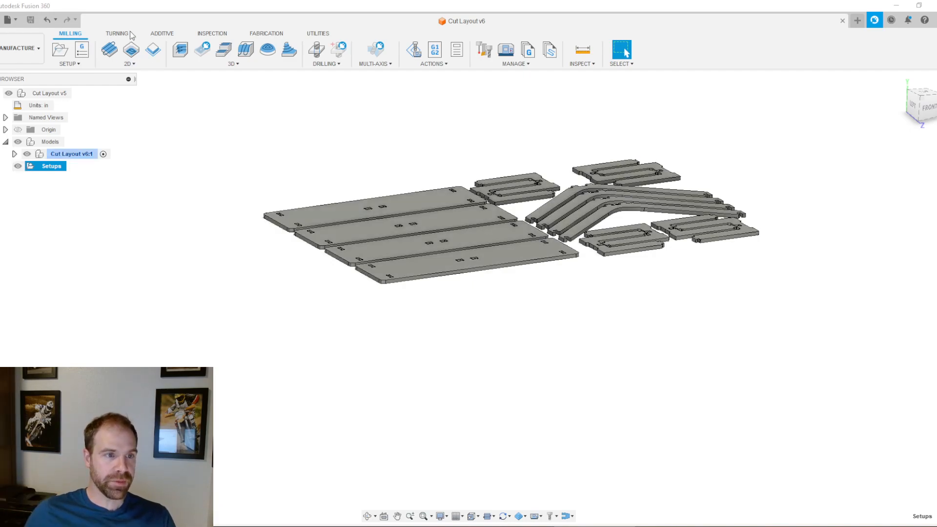
Step: Start a new milling setup for the Cut Layout model and review its default stock mode, offsets and dimensions
{"action": "left_click", "coordinate": [59, 51]}
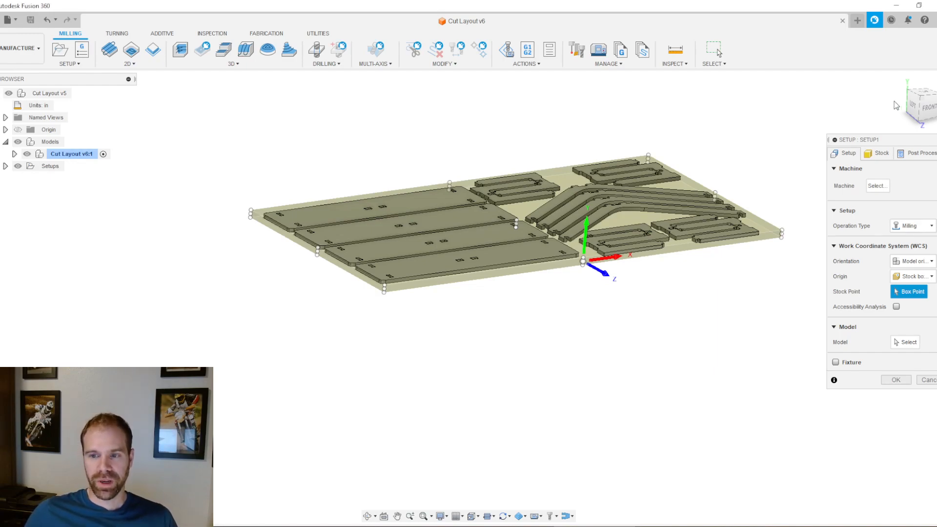
{"action": "left_click", "coordinate": [874, 155]}
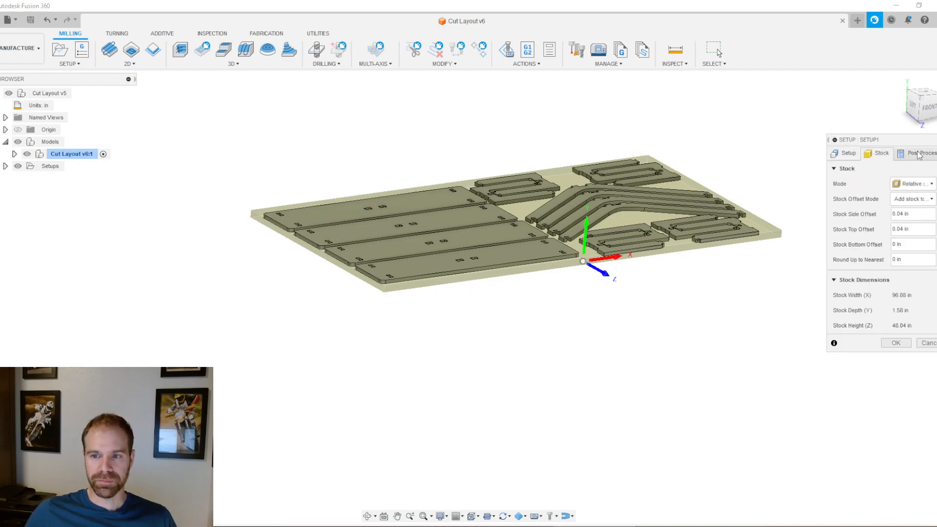
{"action": "left_click", "coordinate": [847, 153]}
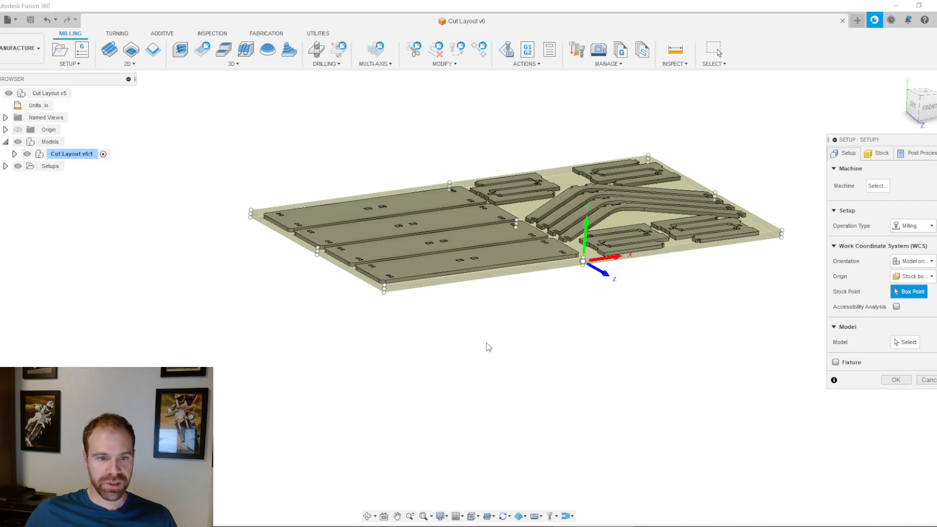
Step: Examine how the setup's stock box and coordinate origin sit relative to the bench parts, from the front and in perspective
{"action": "middle_click_drag", "start_coordinate": [387, 384], "coordinate": [365, 376], "text": "shift"}
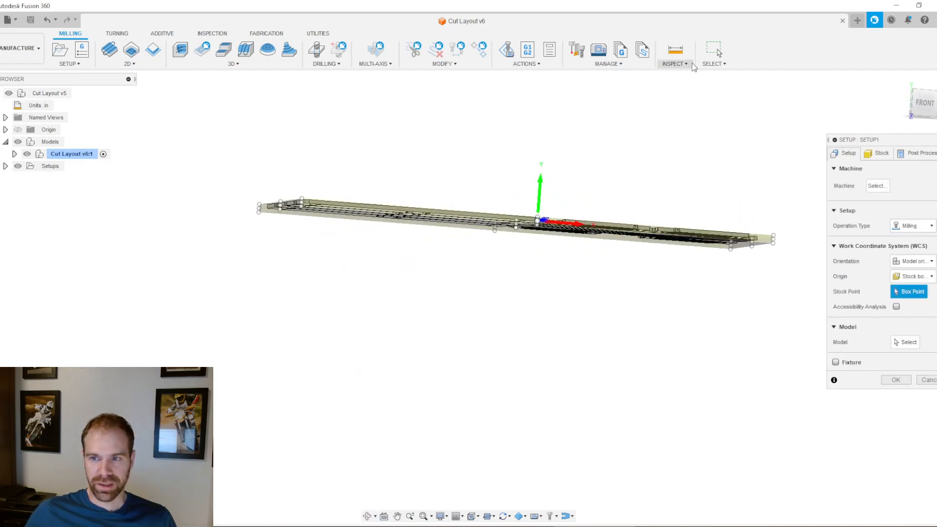
{"action": "left_click", "coordinate": [921, 104]}
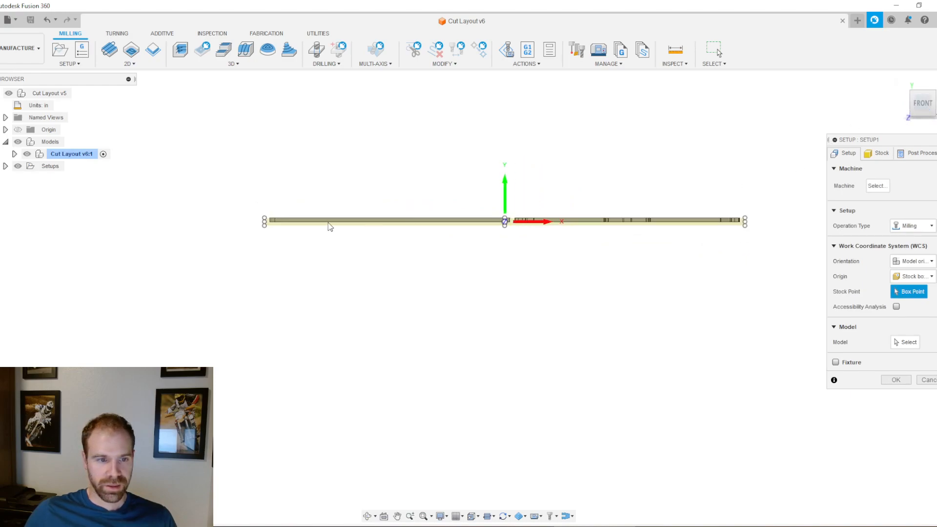
{"action": "scroll", "coordinate": [325, 225], "scroll_direction": "up", "scroll_amount": 5}
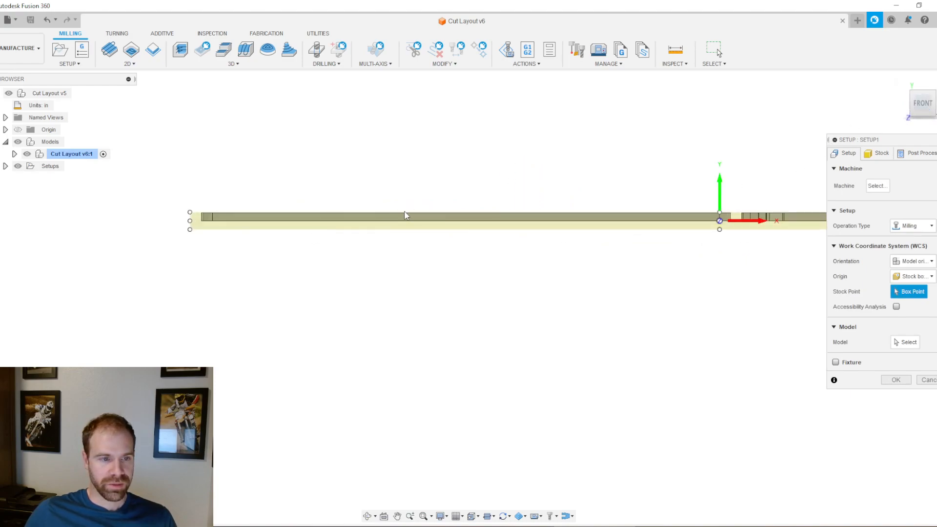
{"action": "scroll", "coordinate": [774, 231], "scroll_direction": "up", "scroll_amount": 1}
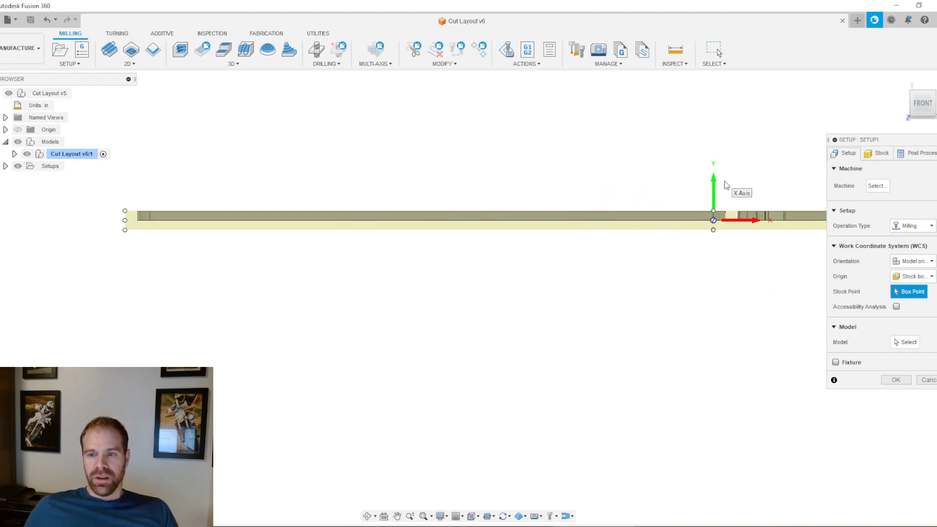
{"action": "middle_click_drag", "start_coordinate": [184, 234], "coordinate": [202, 263], "text": "shift"}
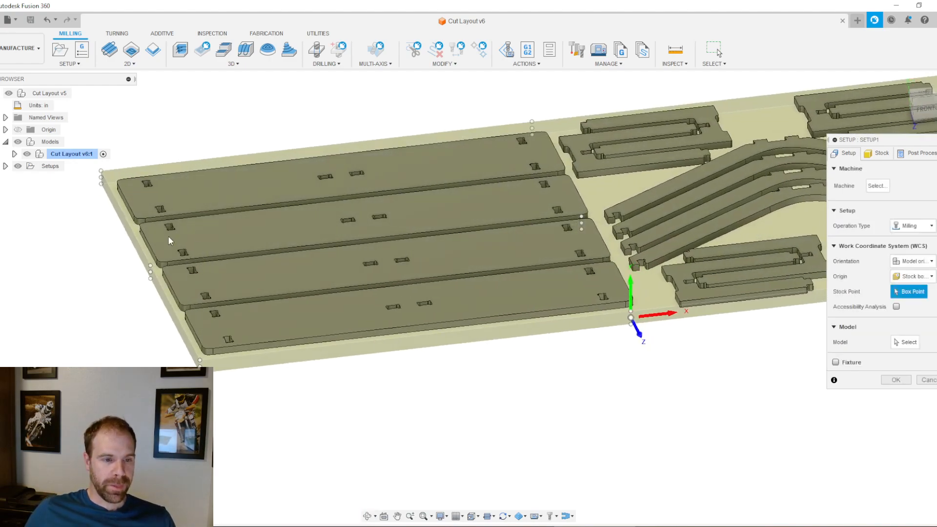
{"action": "scroll", "coordinate": [555, 256], "scroll_direction": "down", "scroll_amount": 2}
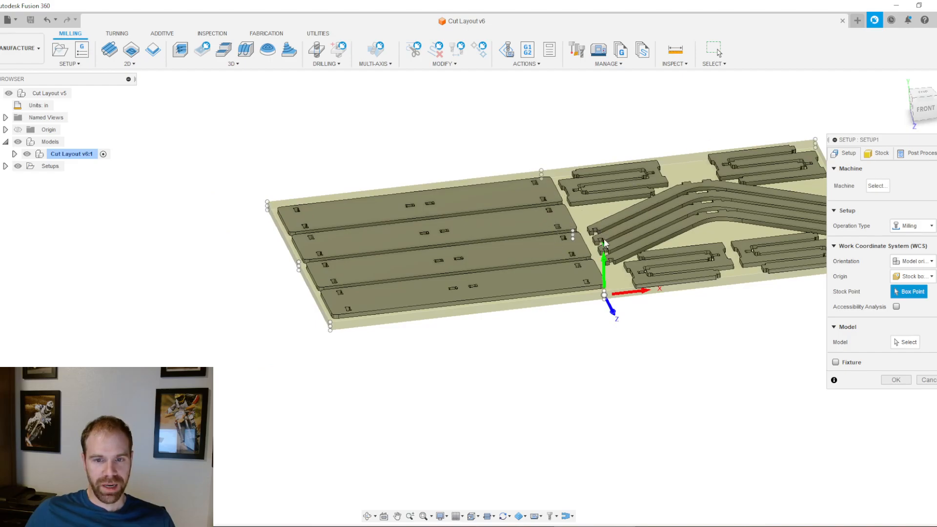
{"action": "middle_click_drag", "start_coordinate": [397, 256], "coordinate": [389, 245], "text": "shift"}
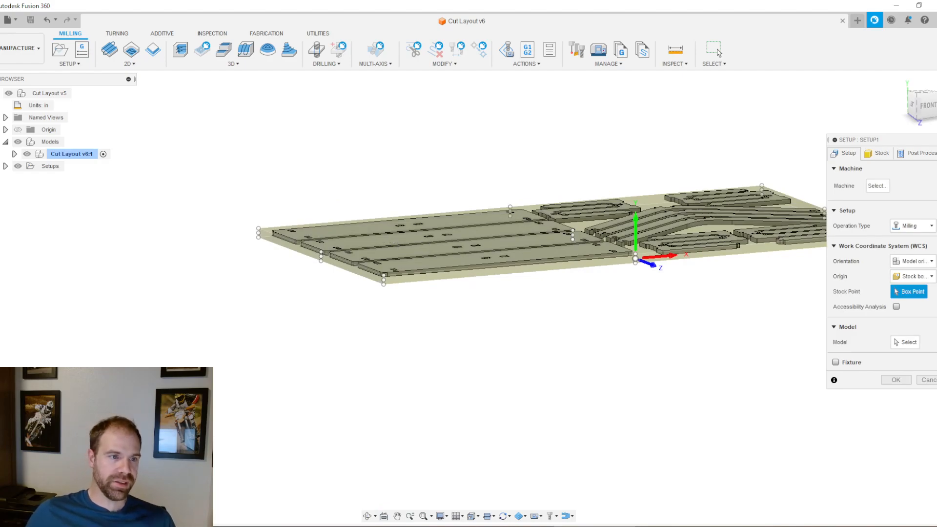
{"action": "left_click", "coordinate": [6, 130]}
{"action": "left_click", "coordinate": [6, 130]}
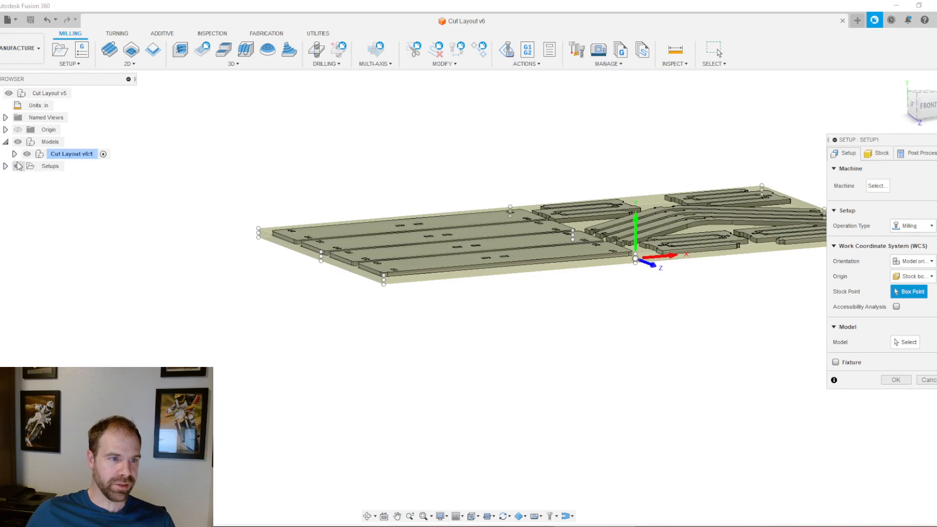
Step: Show the 4x8 Plywood component in the Cut Layout model again, leave the open setup, and collapse the component list
{"action": "left_click", "coordinate": [15, 154]}
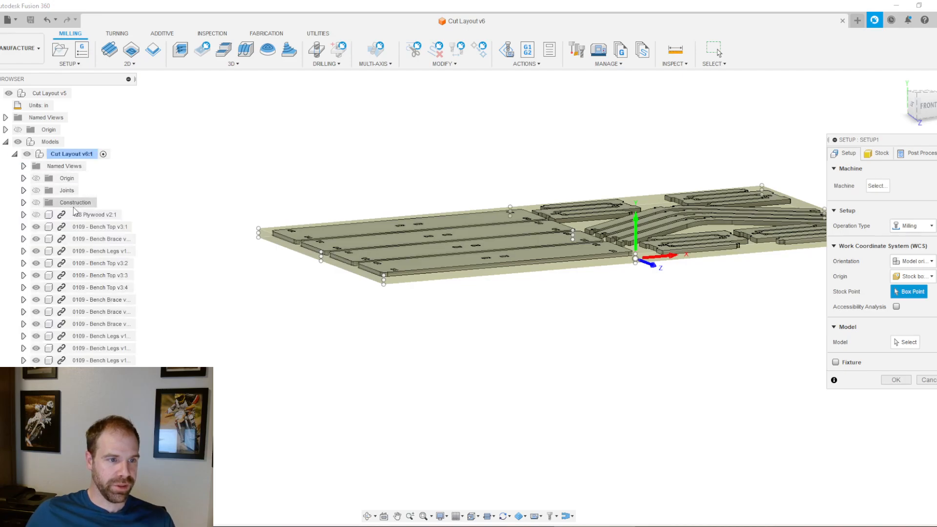
{"action": "left_click", "coordinate": [37, 214]}
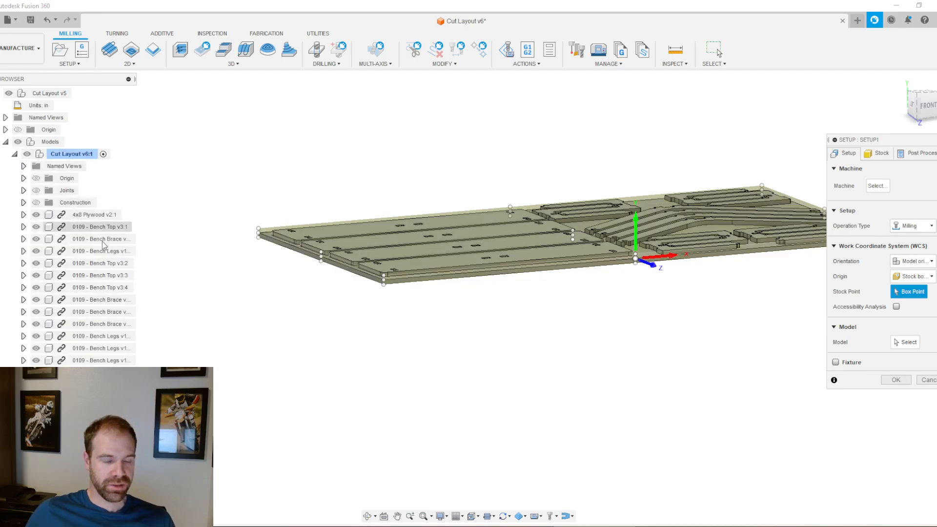
{"action": "scroll", "coordinate": [547, 307], "scroll_direction": "up", "scroll_amount": 2}
{"action": "mouse_move", "coordinate": [439, 228]}
{"action": "middle_mouse_down", "text": "shift"}
{"action": "mouse_move", "coordinate": [440, 244]}
{"action": "mouse_move", "coordinate": [447, 222]}
{"action": "middle_mouse_up", "text": "shift"}
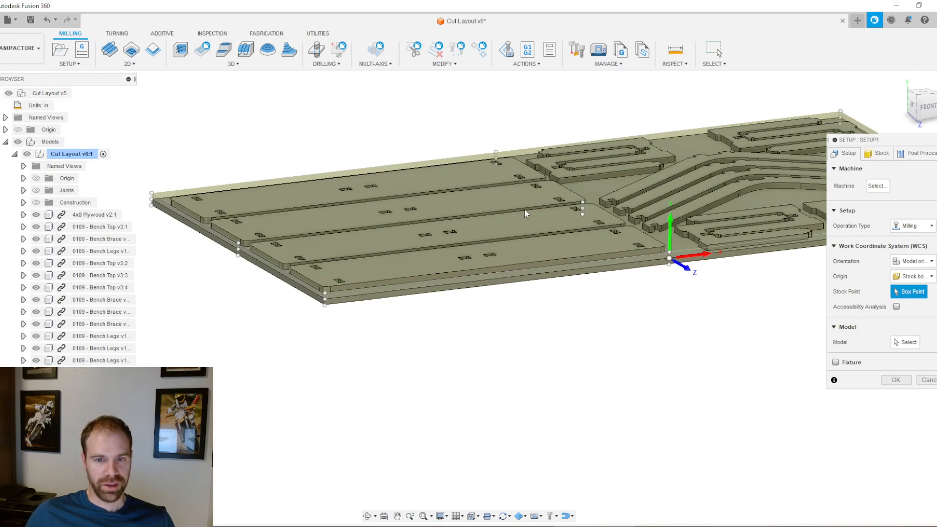
{"action": "scroll", "coordinate": [524, 213], "scroll_direction": "down", "scroll_amount": 1}
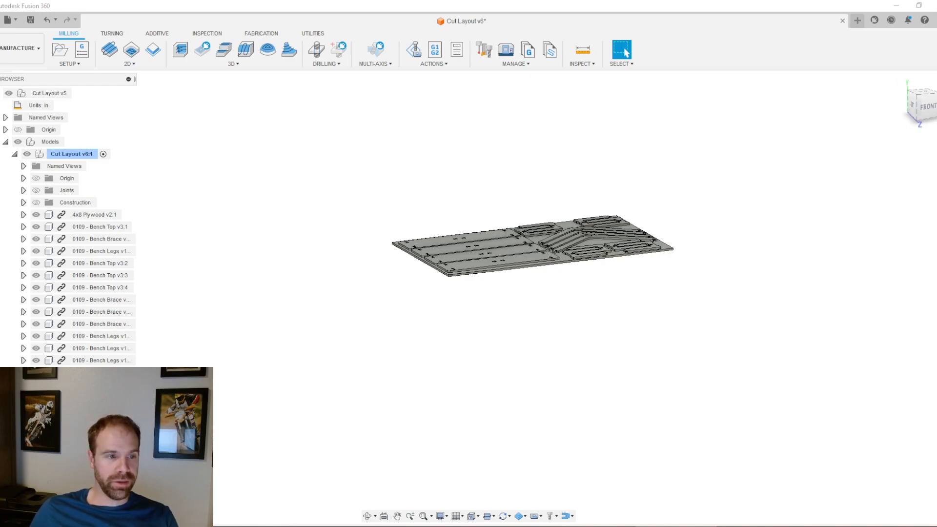
{"action": "left_click", "coordinate": [14, 154]}
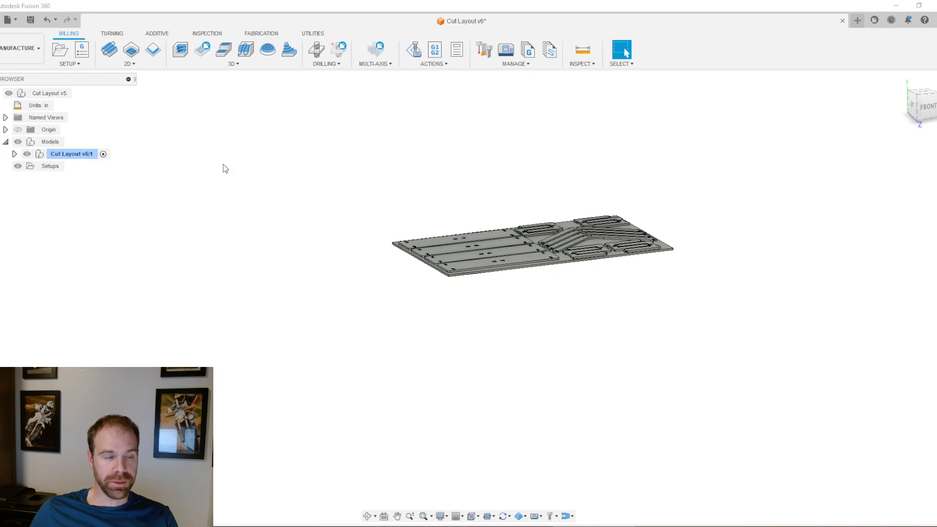
Step: Start a new milling setup and select the four bench top bodies as its model geometry
{"action": "left_click", "coordinate": [61, 51]}
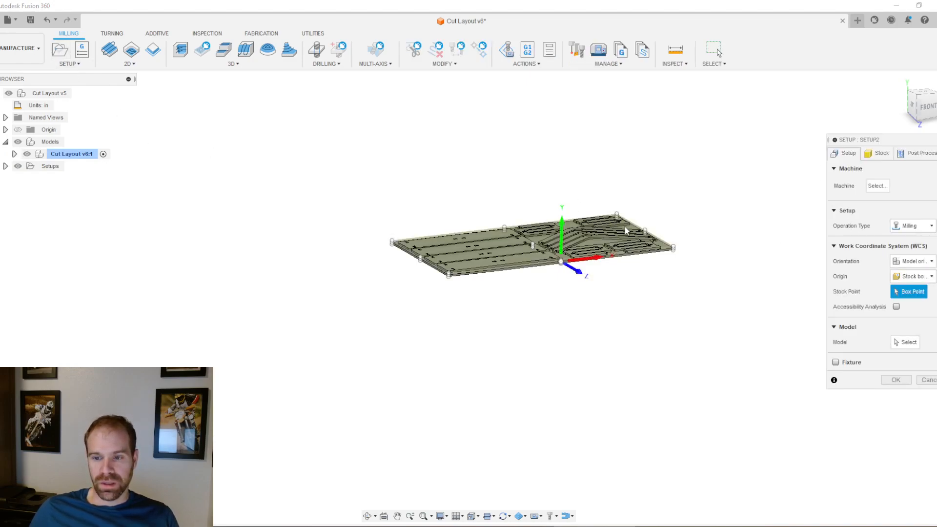
{"action": "scroll", "coordinate": [601, 214], "scroll_direction": "up", "scroll_amount": 3}
{"action": "scroll", "coordinate": [299, 318], "scroll_direction": "up", "scroll_amount": 3}
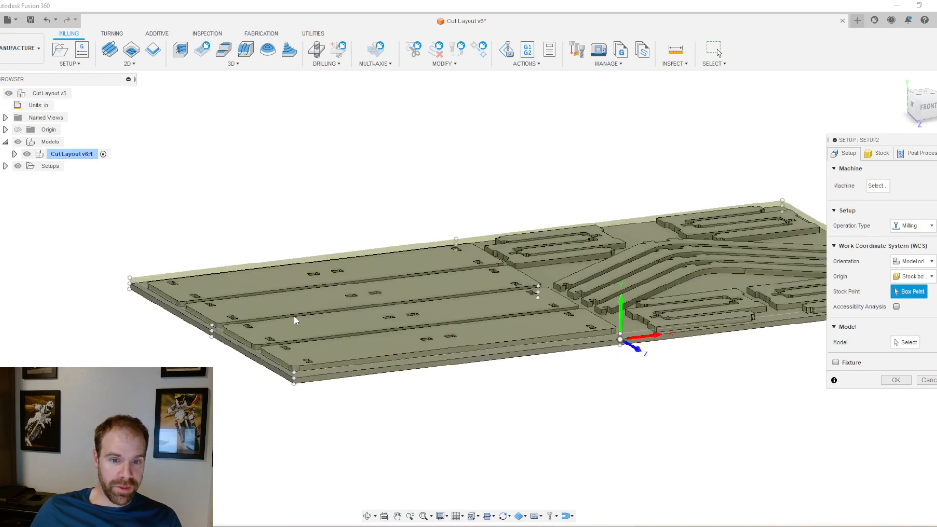
{"action": "middle_click_drag", "start_coordinate": [339, 201], "coordinate": [345, 209], "text": "shift"}
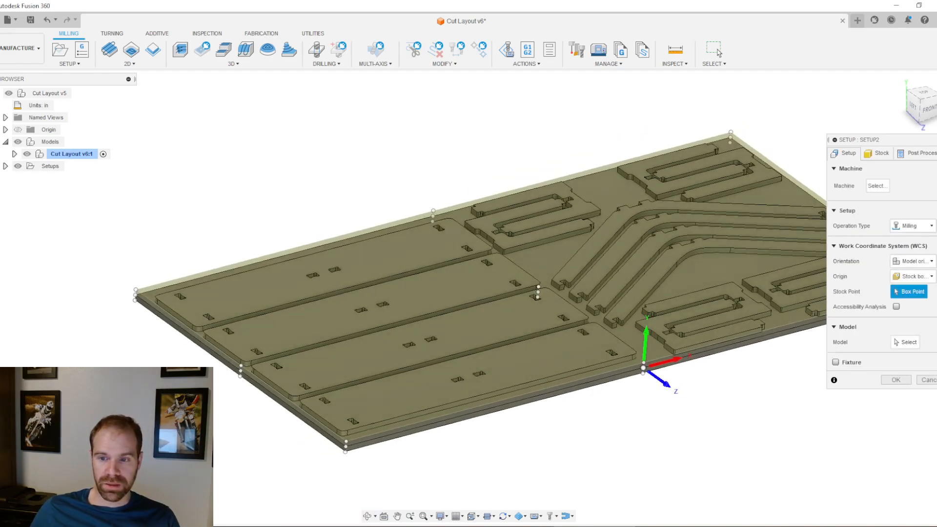
{"action": "left_click", "coordinate": [905, 342]}
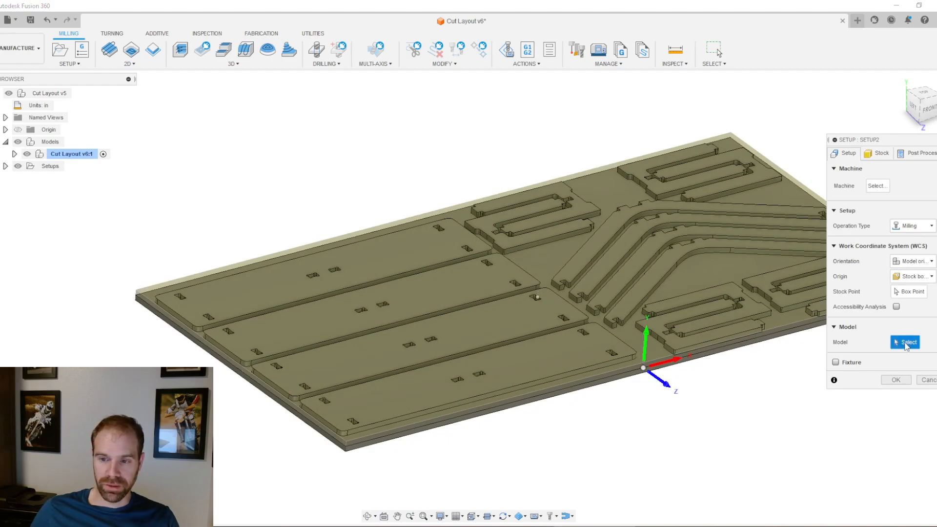
{"action": "left_click", "coordinate": [520, 352]}
{"action": "left_click", "coordinate": [510, 329]}
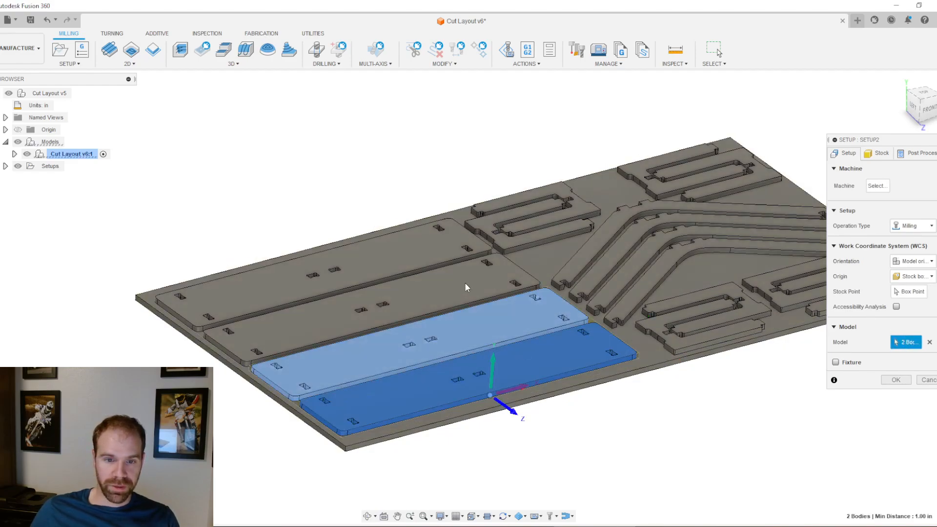
{"action": "left_click", "coordinate": [452, 274]}
{"action": "left_click", "coordinate": [428, 243]}
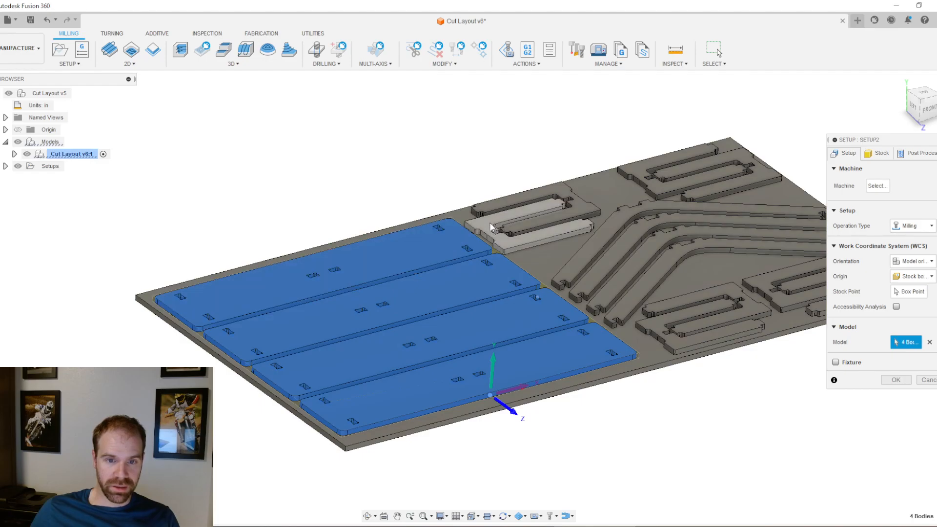
Step: Add the two slotted plates at the rear beside the bench tops and the four bent bars to the setup's model selection
{"action": "left_click", "coordinate": [500, 205]}
{"action": "left_click", "coordinate": [576, 228]}
{"action": "left_click", "coordinate": [596, 238]}
{"action": "left_click", "coordinate": [617, 259]}
{"action": "left_click", "coordinate": [628, 272]}
{"action": "left_click", "coordinate": [648, 289]}
Step: Add the remaining six slotted plates along the front edge and at the rear far corner to the setup's model selection
{"action": "left_click", "coordinate": [660, 332]}
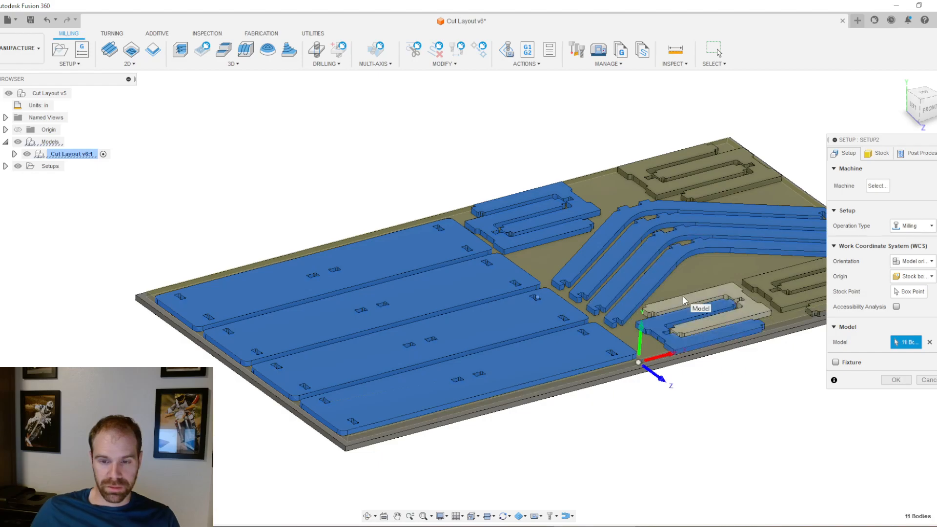
{"action": "left_click", "coordinate": [684, 297]}
{"action": "left_click", "coordinate": [762, 273]}
{"action": "left_click", "coordinate": [789, 289]}
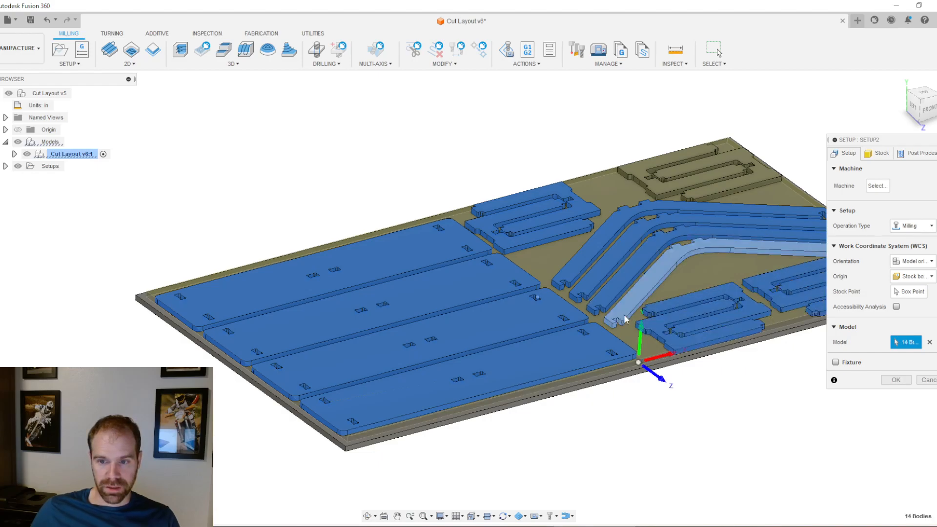
{"action": "left_click", "coordinate": [713, 184]}
{"action": "left_click", "coordinate": [698, 177]}
{"action": "scroll", "coordinate": [393, 192], "scroll_direction": "up", "scroll_amount": 2}
{"action": "scroll", "coordinate": [367, 228], "scroll_direction": "down", "scroll_amount": 2}
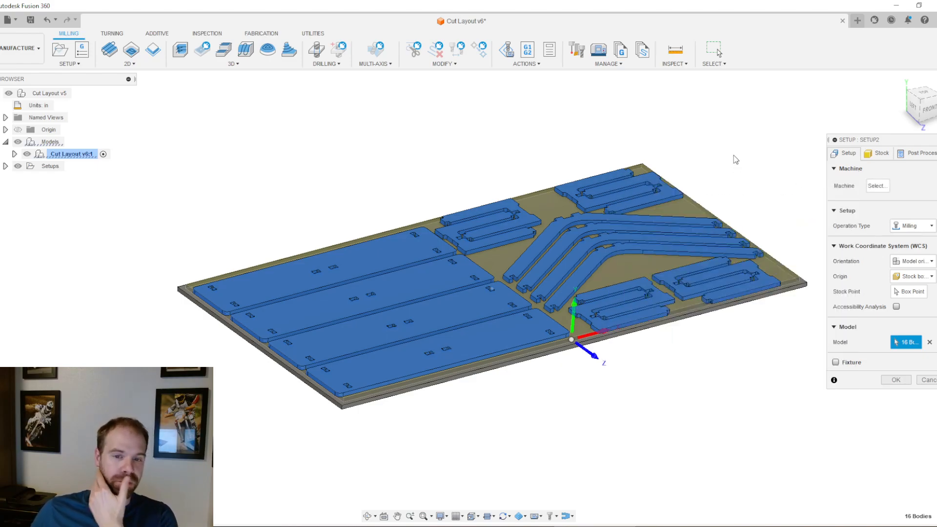
Step: Browse the milling machines in the Fusion 360 library and compare the details of the two Autodesk Generic 3-axis Router entries
{"action": "left_click", "coordinate": [881, 187]}
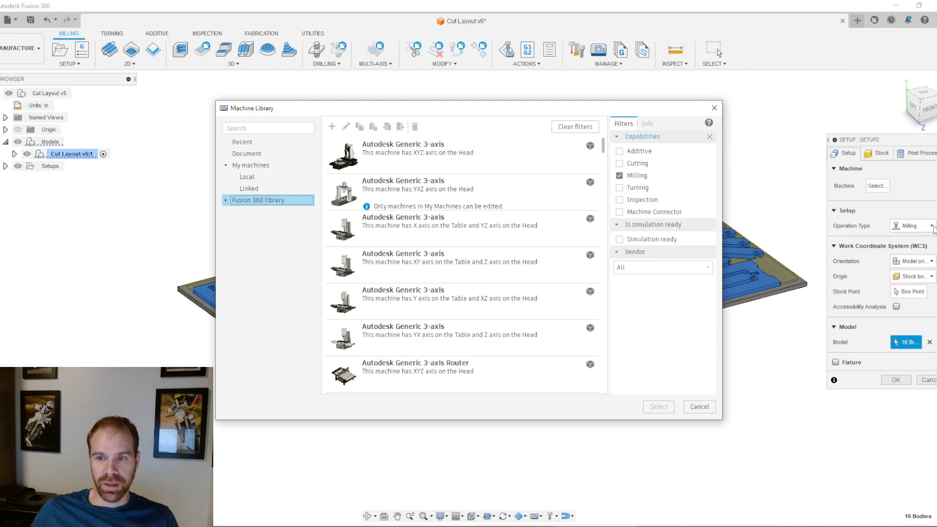
{"action": "scroll", "coordinate": [459, 221], "scroll_direction": "down", "scroll_amount": 3}
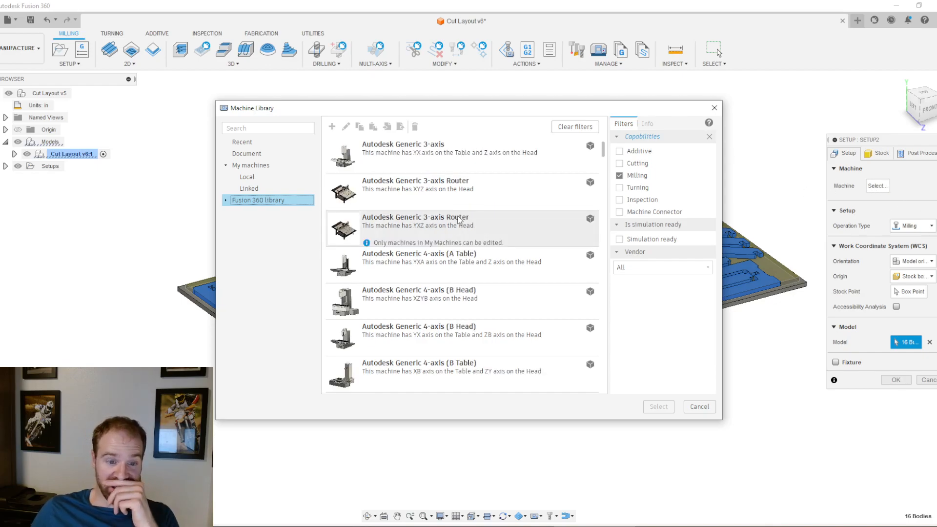
{"action": "scroll", "coordinate": [456, 222], "scroll_direction": "down", "scroll_amount": 4}
{"action": "scroll", "coordinate": [446, 258], "scroll_direction": "up", "scroll_amount": 7}
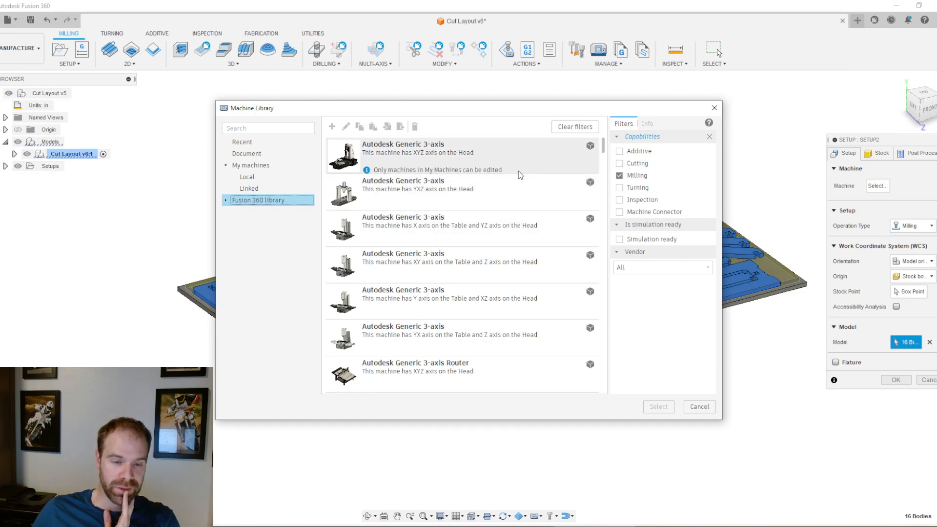
{"action": "scroll", "coordinate": [503, 244], "scroll_direction": "down", "scroll_amount": 3}
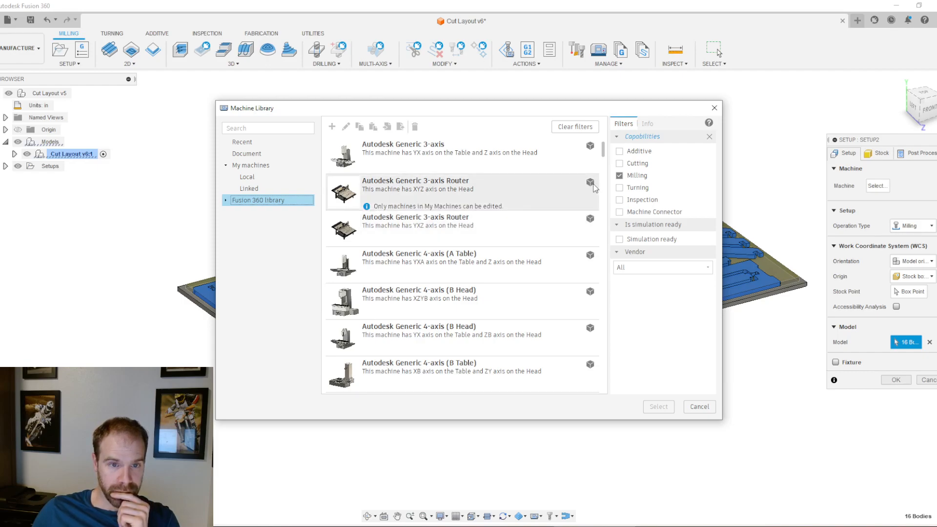
{"action": "left_click", "coordinate": [562, 190]}
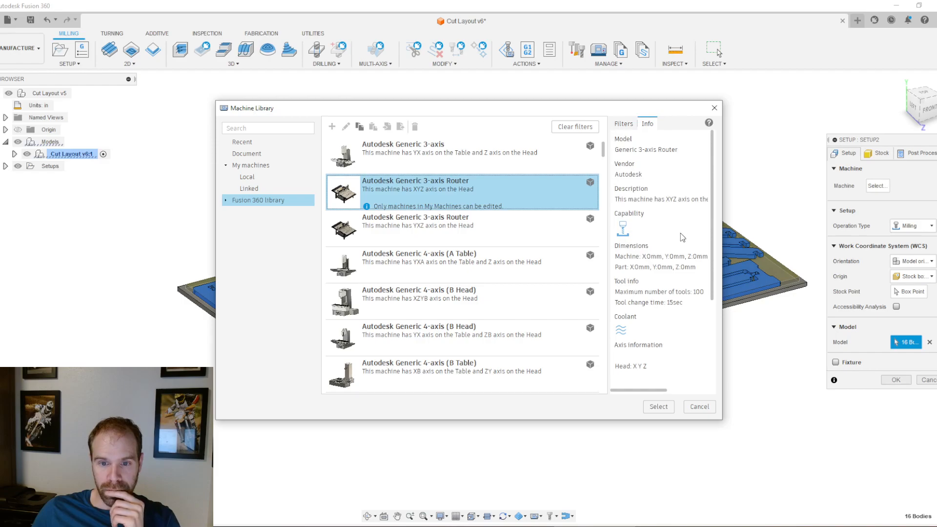
{"action": "scroll", "coordinate": [701, 284], "scroll_direction": "down", "scroll_amount": 3}
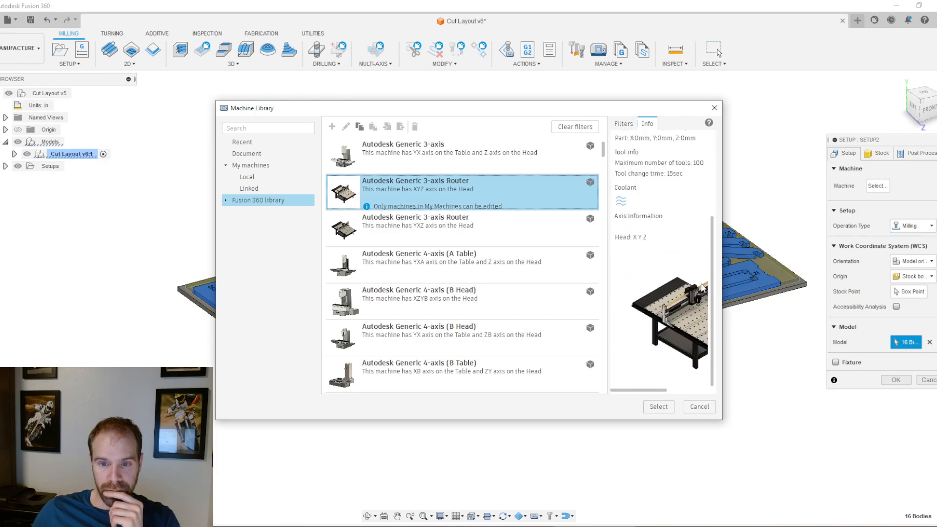
{"action": "key", "text": "Down"}
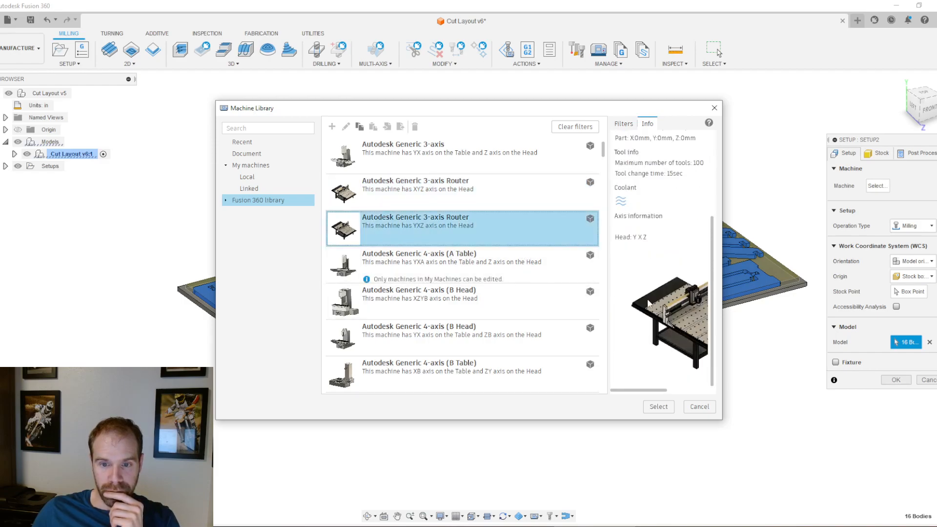
{"action": "scroll", "coordinate": [684, 214], "scroll_direction": "up", "scroll_amount": 3}
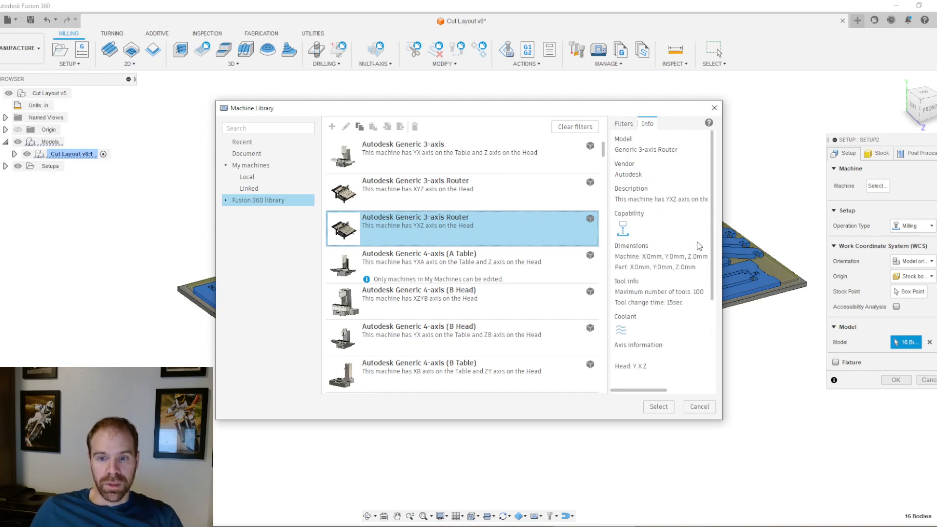
Step: Try to assign the Autodesk Generic 3-axis Router with XYZ axes on the head, declining the machine model download
{"action": "left_click", "coordinate": [469, 188]}
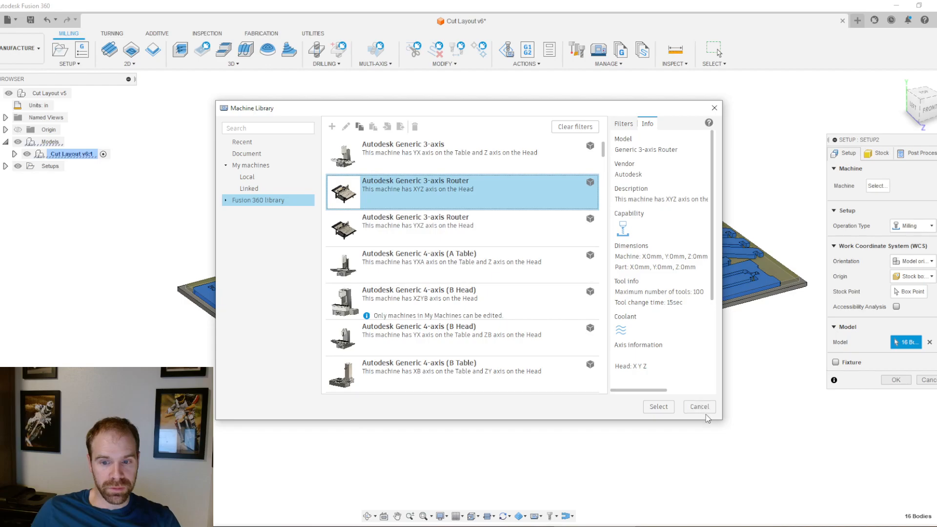
{"action": "left_click", "coordinate": [658, 406]}
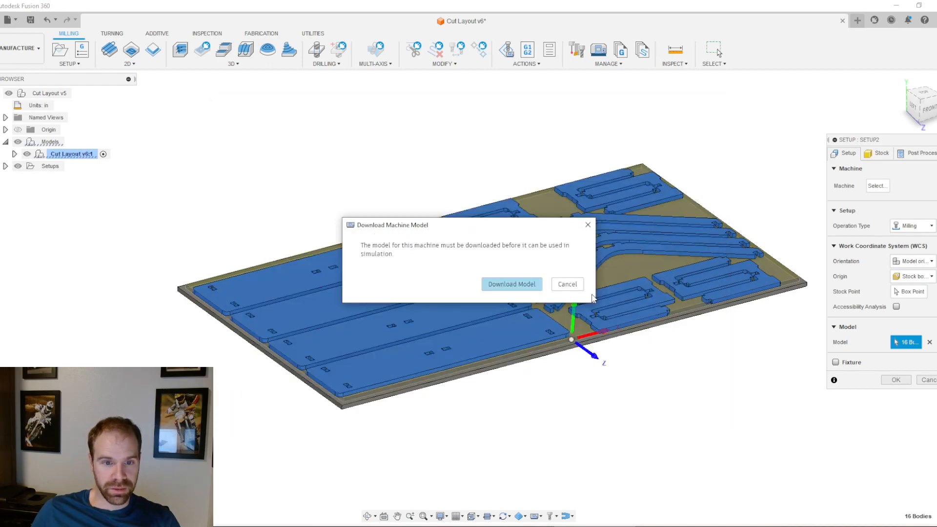
{"action": "left_click", "coordinate": [568, 285]}
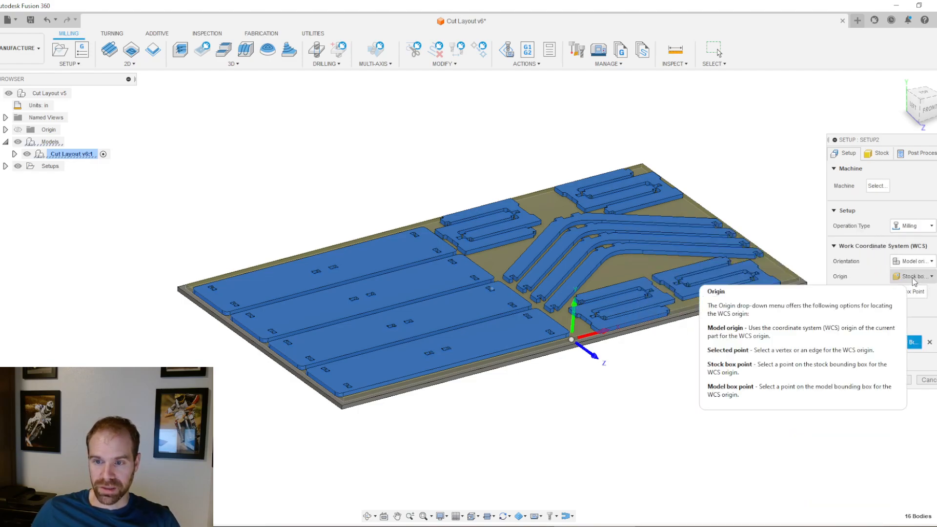
Step: Orient the work coordinate system by Z and X axes, using the sheet's vertical corner edge for Z and its short lower edge for X
{"action": "left_click", "coordinate": [901, 266]}
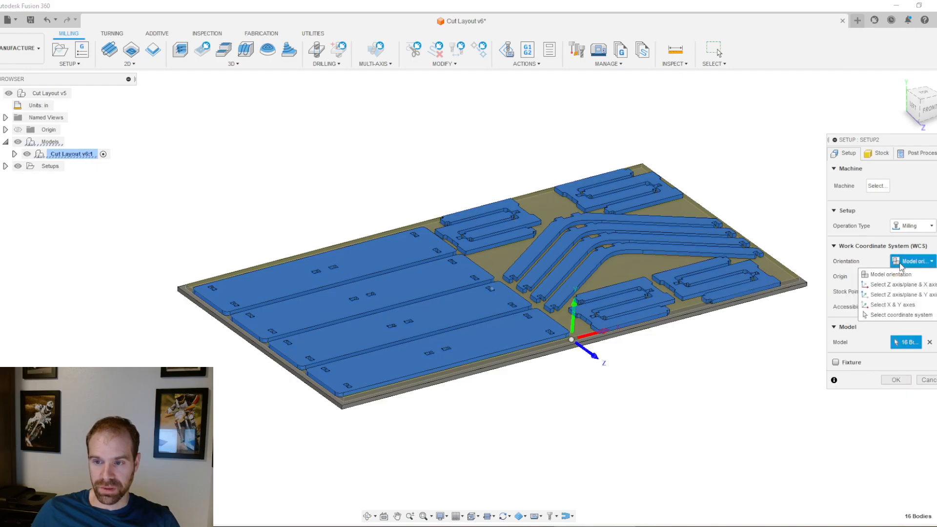
{"action": "left_click", "coordinate": [897, 288]}
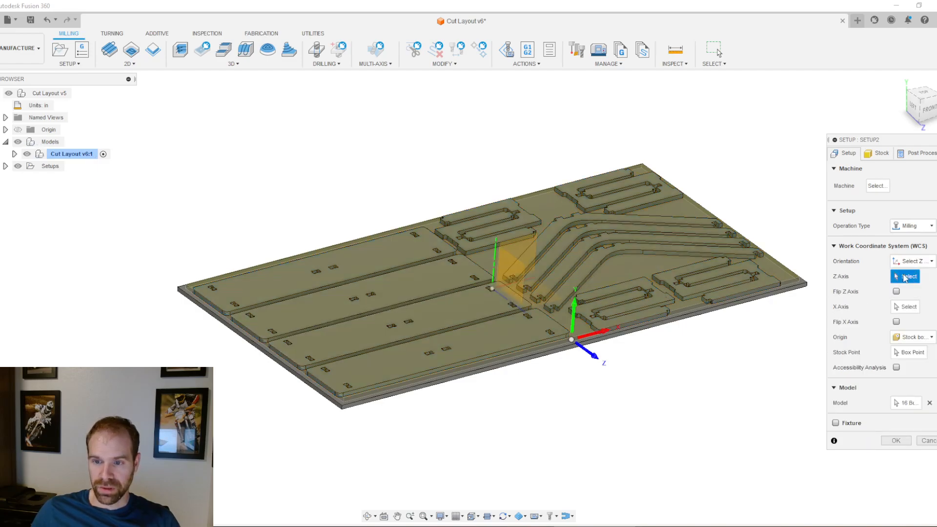
{"action": "scroll", "coordinate": [174, 274], "scroll_direction": "up", "scroll_amount": 6}
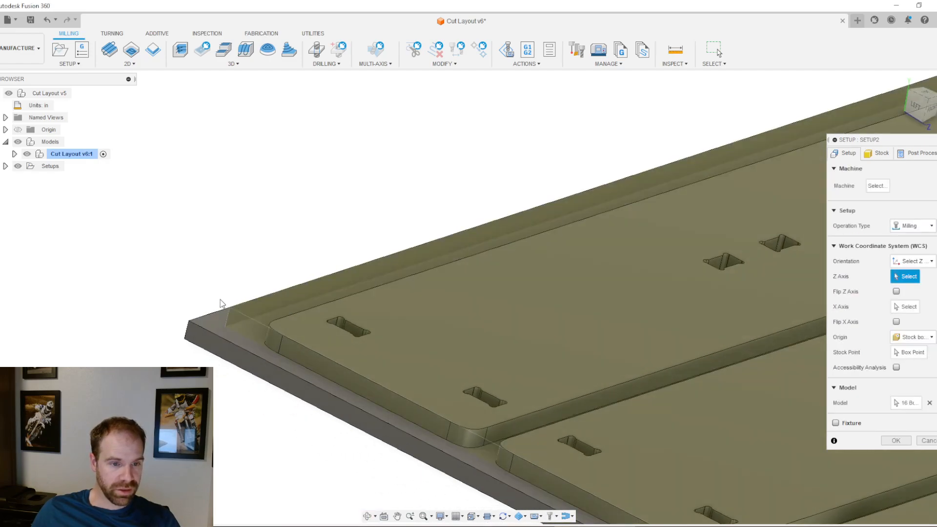
{"action": "left_click", "coordinate": [189, 333]}
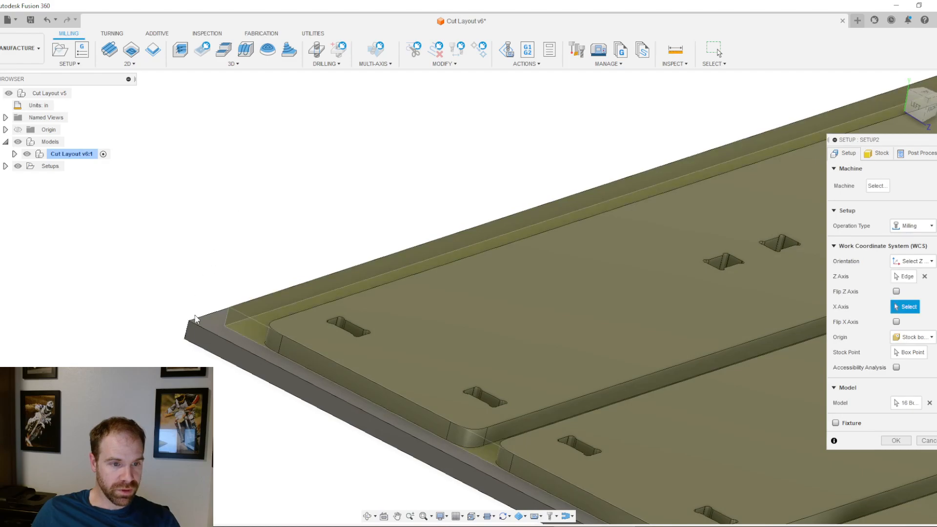
{"action": "left_click", "coordinate": [188, 335]}
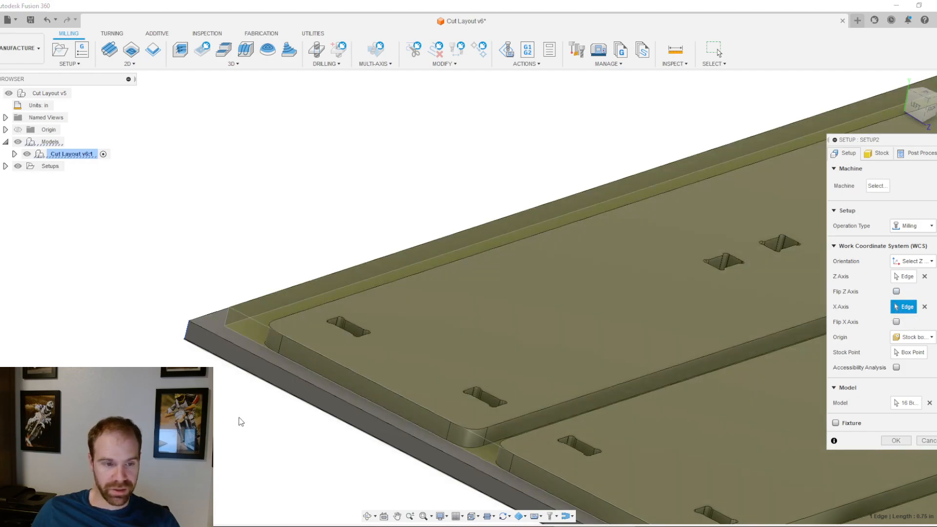
{"action": "left_click", "coordinate": [243, 373]}
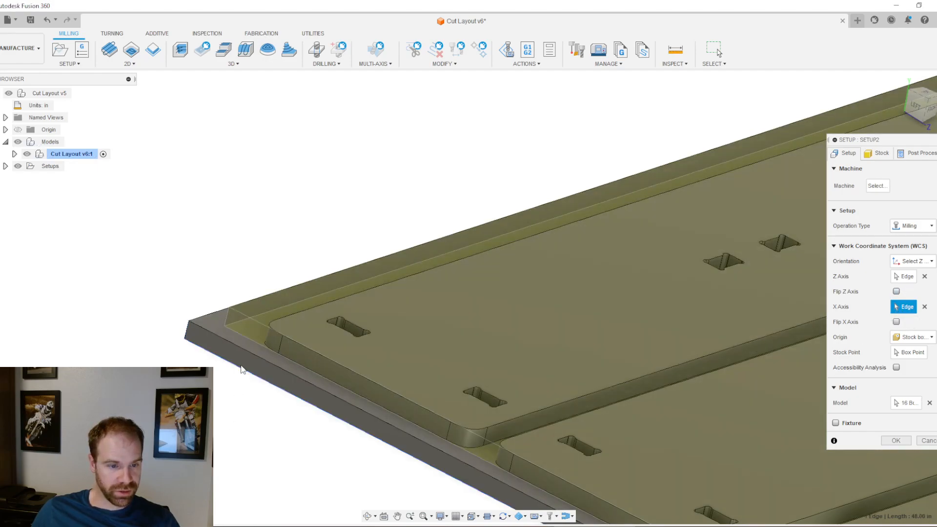
{"action": "scroll", "coordinate": [209, 296], "scroll_direction": "down", "scroll_amount": 4}
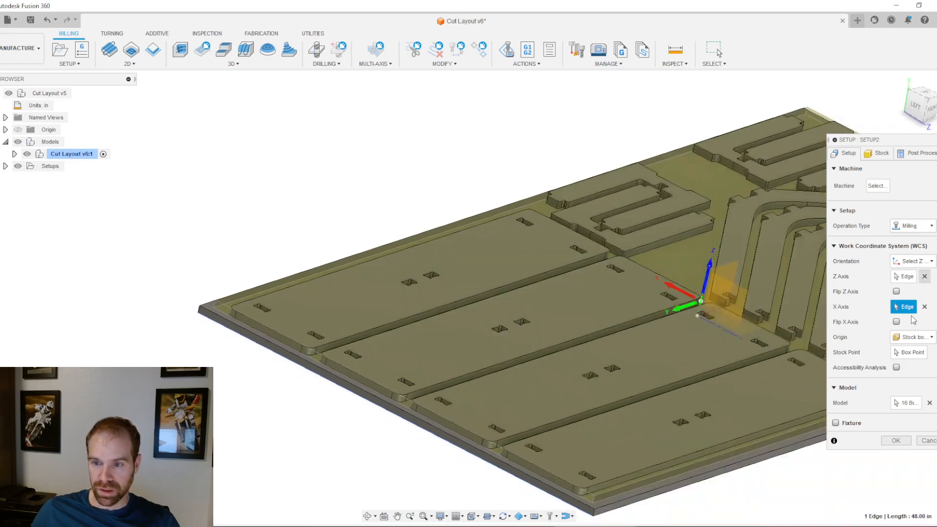
Step: Place the stock box point origin on the stock's lower corner beside the outer rear bench top, and flip the X axis
{"action": "left_click", "coordinate": [911, 337]}
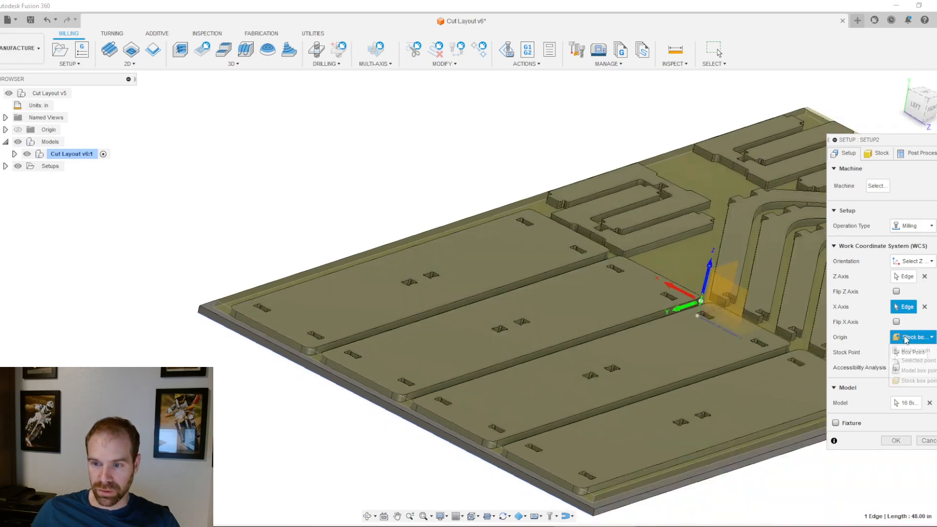
{"action": "left_click", "coordinate": [905, 381]}
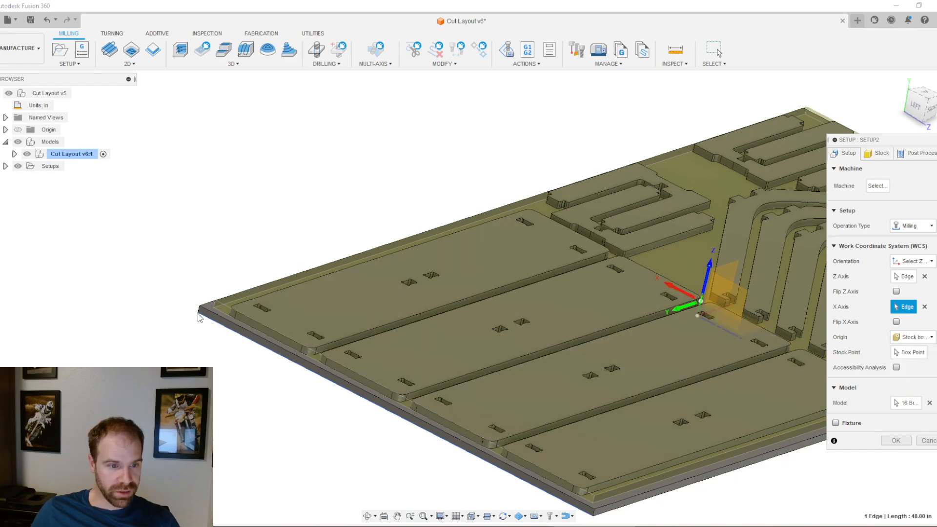
{"action": "scroll", "coordinate": [199, 317], "scroll_direction": "up", "scroll_amount": 5}
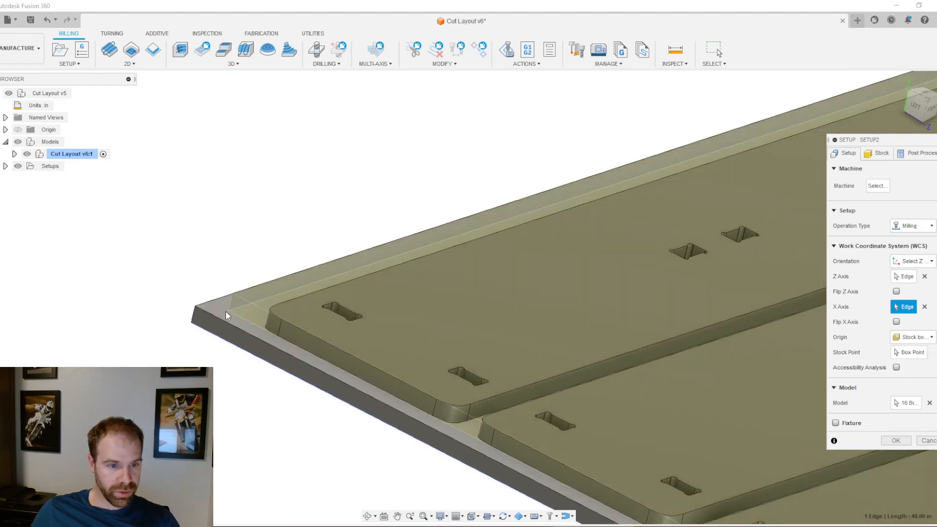
{"action": "scroll", "coordinate": [236, 310], "scroll_direction": "up", "scroll_amount": 4}
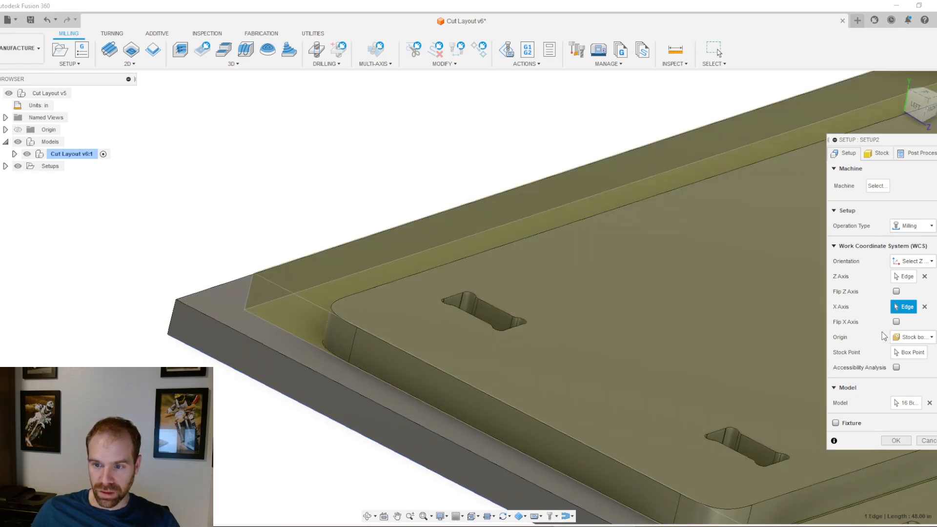
{"action": "left_click", "coordinate": [898, 351]}
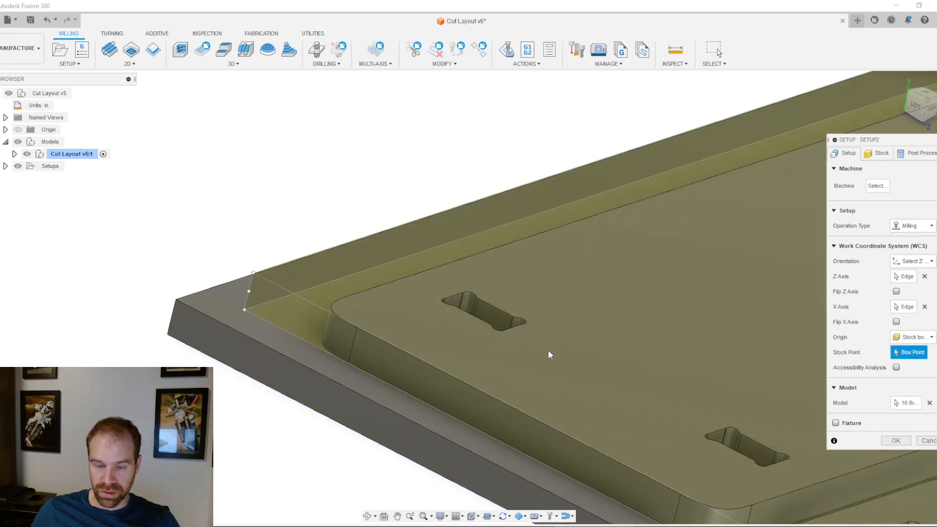
{"action": "left_click", "coordinate": [245, 309]}
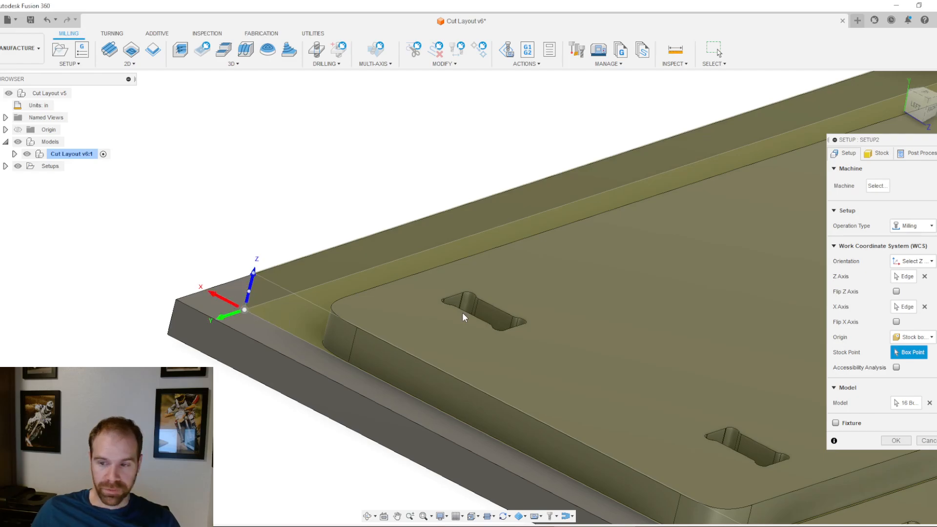
{"action": "left_click", "coordinate": [896, 322]}
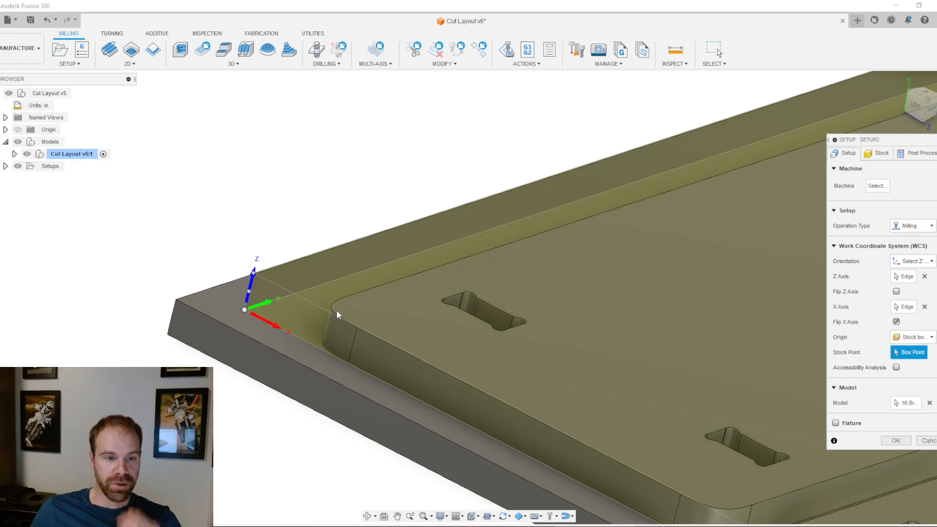
Step: Define the setup's stock as a fixed size box with a width of 48 in and a depth of 96 in
{"action": "scroll", "coordinate": [344, 291], "scroll_direction": "down", "scroll_amount": 3}
{"action": "middle_click_drag", "start_coordinate": [399, 283], "coordinate": [355, 293], "text": "shift"}
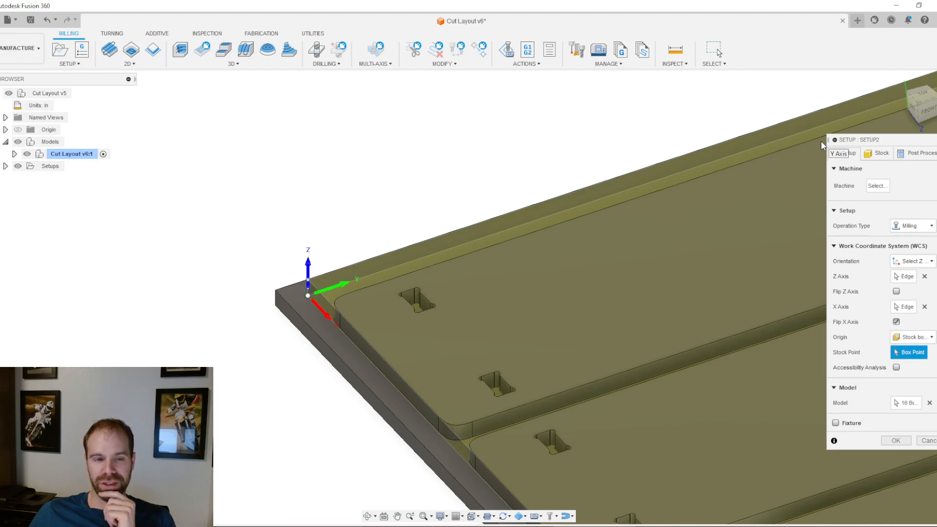
{"action": "left_click", "coordinate": [881, 155]}
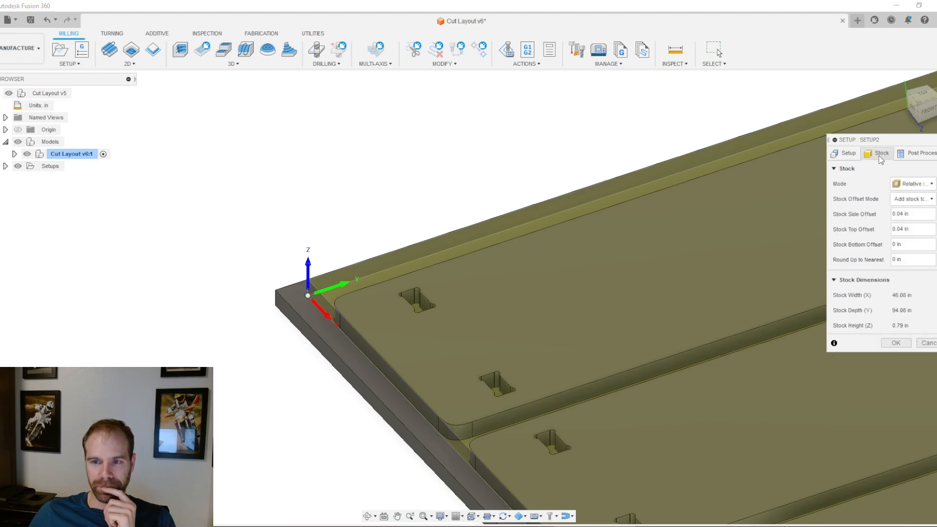
{"action": "left_click", "coordinate": [908, 185]}
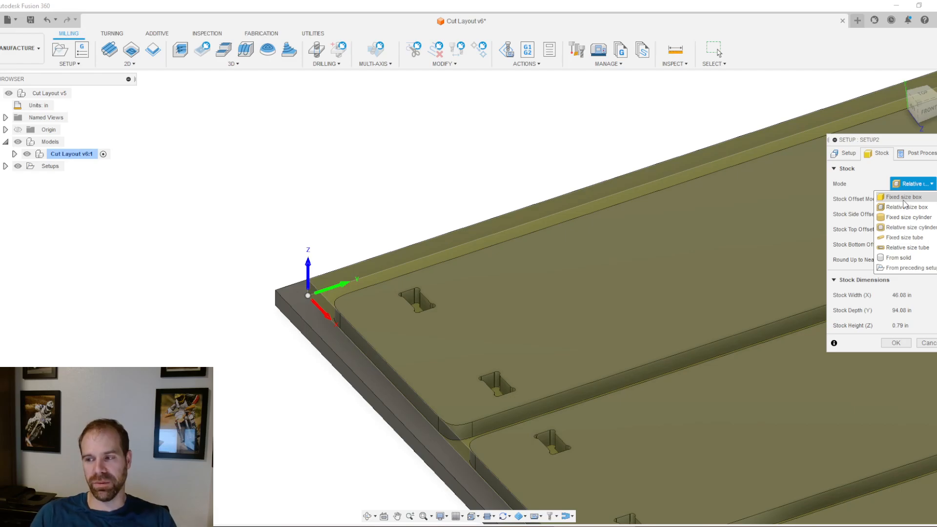
{"action": "left_click", "coordinate": [903, 198]}
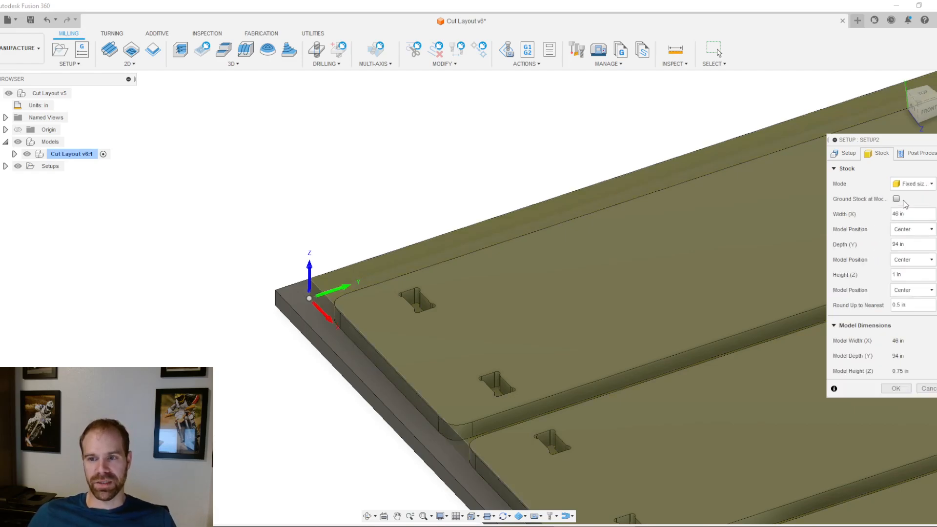
{"action": "left_click", "coordinate": [910, 213]}
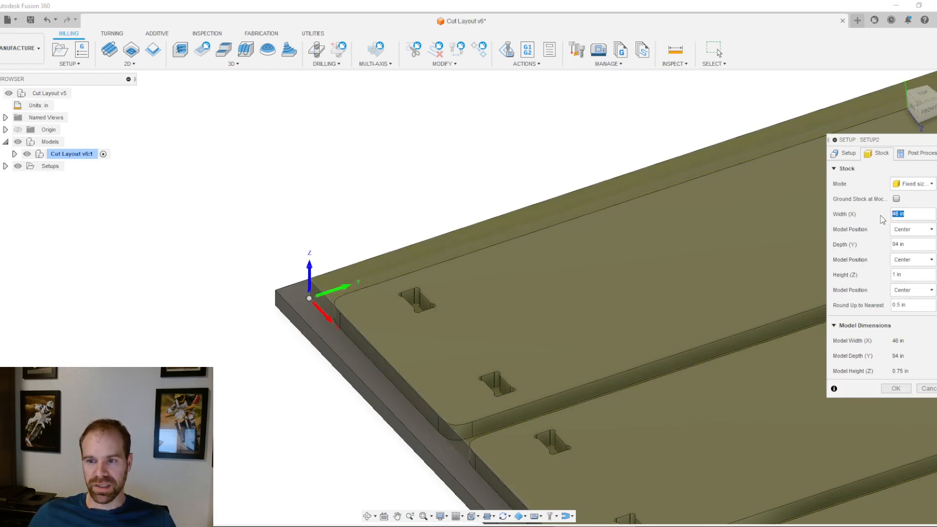
{"action": "type", "text": "48"}
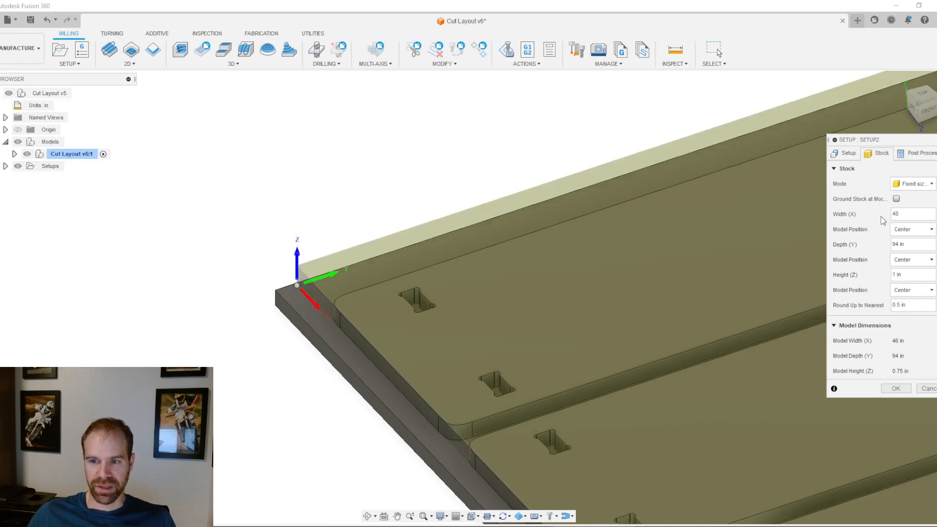
{"action": "left_click", "coordinate": [913, 244]}
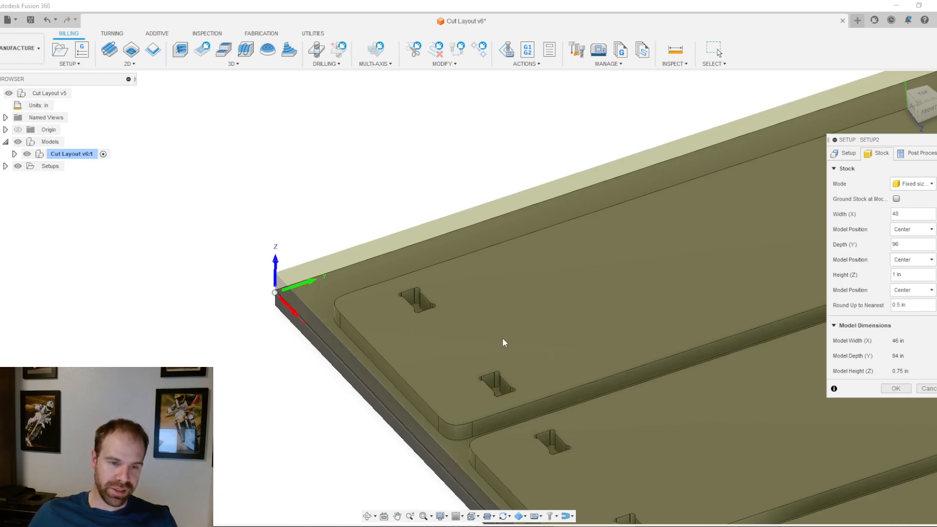
Step: Check the stock's overlap at the sheet corner and set the stock height to .75 in
{"action": "scroll", "coordinate": [304, 311], "scroll_direction": "up", "scroll_amount": 5}
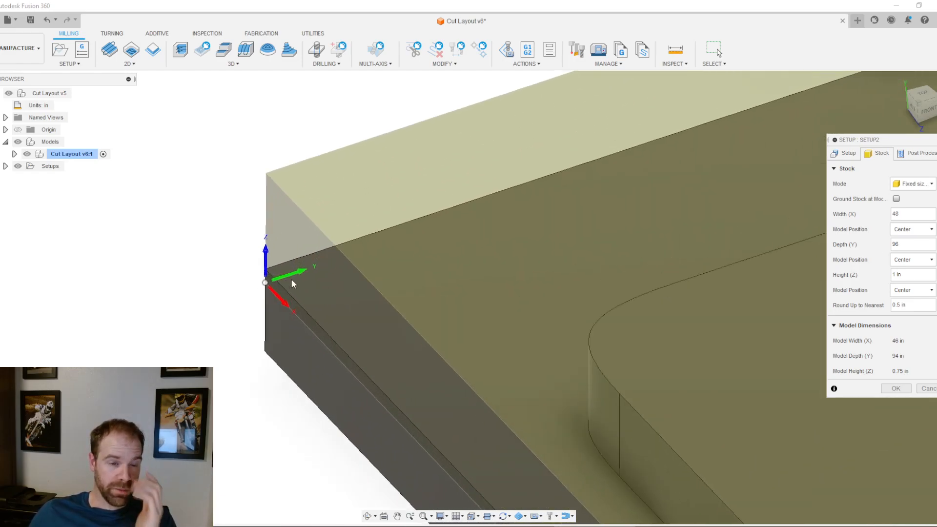
{"action": "middle_click_drag", "start_coordinate": [290, 288], "coordinate": [266, 293], "text": "shift"}
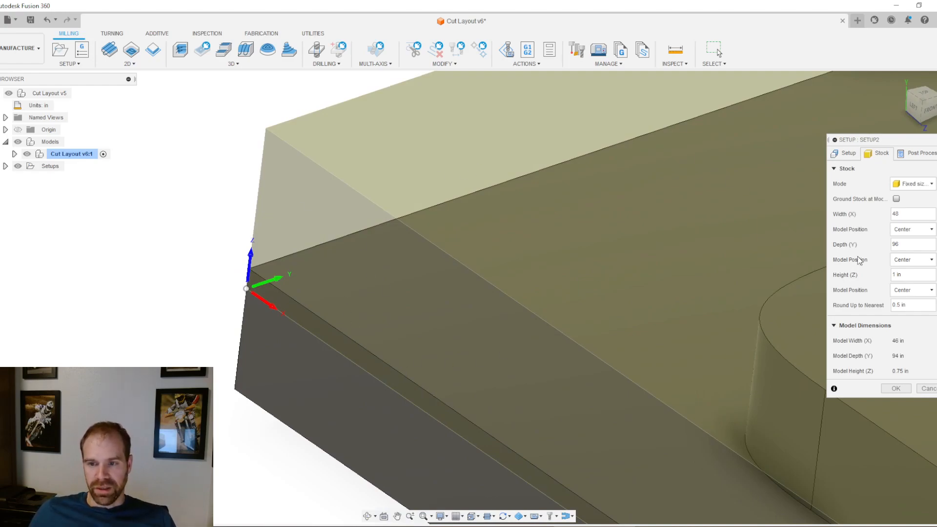
{"action": "left_click", "coordinate": [897, 274]}
{"action": "type", "text": ".75"}
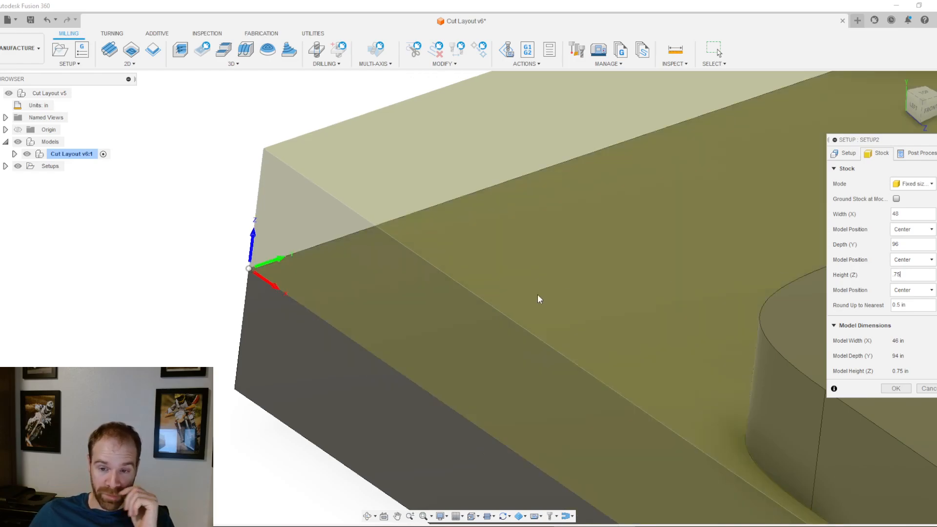
Step: Set the setup's stock depth to 96.5 in and inspect how far the stock overhangs the plywood sheet at the origin corner
{"action": "scroll", "coordinate": [537, 299], "scroll_direction": "down", "scroll_amount": 10}
{"action": "mouse_move", "coordinate": [575, 308]}
{"action": "middle_mouse_down", "text": "shift"}
{"action": "mouse_move", "coordinate": [552, 303]}
{"action": "mouse_move", "coordinate": [577, 306]}
{"action": "mouse_move", "coordinate": [575, 318]}
{"action": "middle_mouse_up", "text": "shift"}
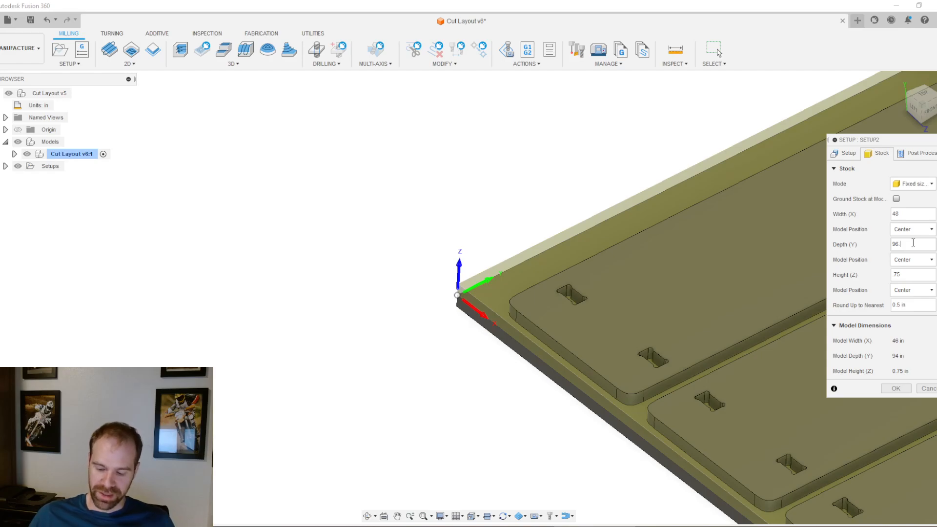
{"action": "type", "text": "5"}
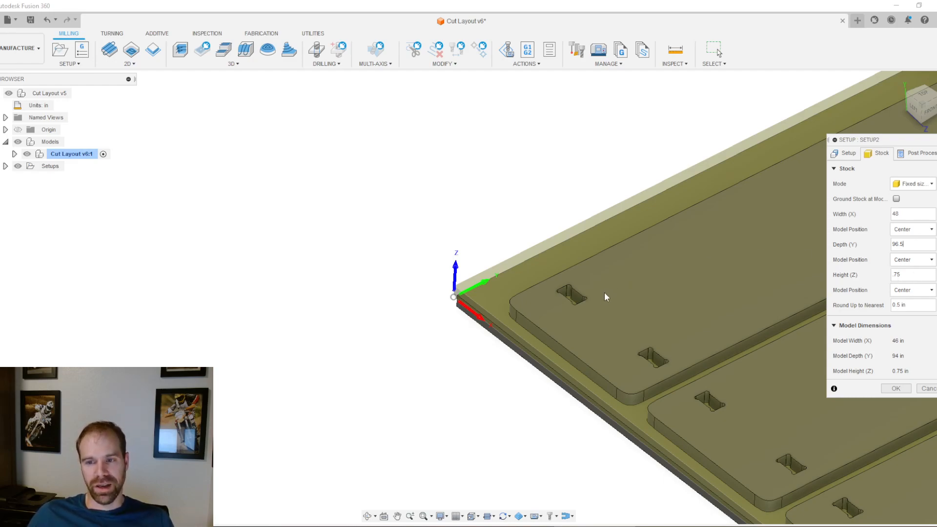
{"action": "scroll", "coordinate": [502, 340], "scroll_direction": "up", "scroll_amount": 6}
{"action": "mouse_move", "coordinate": [441, 275]}
{"action": "middle_mouse_down", "text": "shift"}
{"action": "mouse_move", "coordinate": [431, 288]}
{"action": "mouse_move", "coordinate": [437, 284]}
{"action": "middle_mouse_up", "text": "shift"}
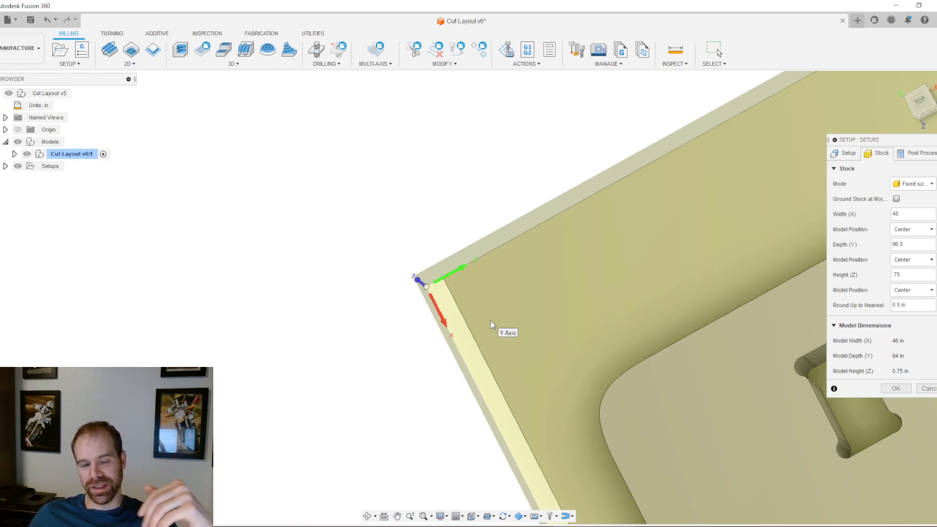
{"action": "scroll", "coordinate": [495, 336], "scroll_direction": "down", "scroll_amount": 6}
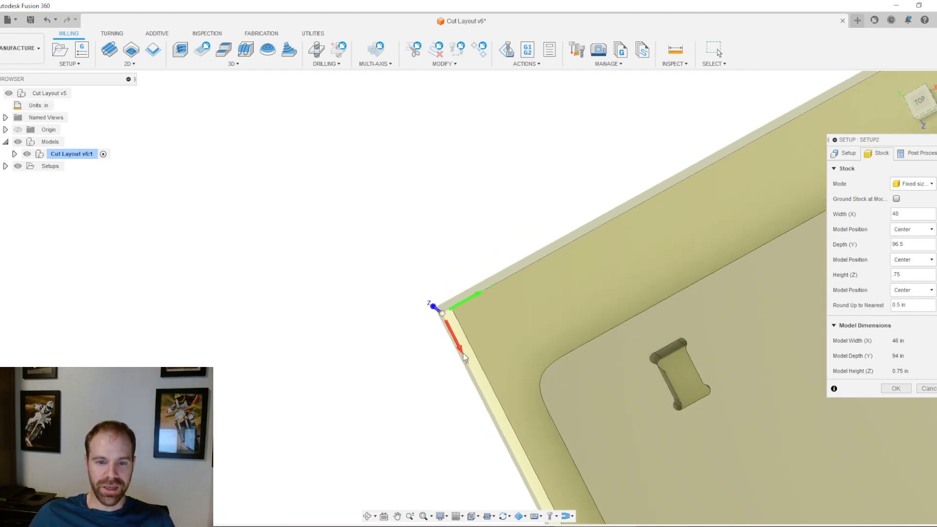
{"action": "scroll", "coordinate": [535, 475], "scroll_direction": "up", "scroll_amount": 3}
{"action": "scroll", "coordinate": [496, 450], "scroll_direction": "down", "scroll_amount": 2}
{"action": "scroll", "coordinate": [558, 422], "scroll_direction": "up", "scroll_amount": 3}
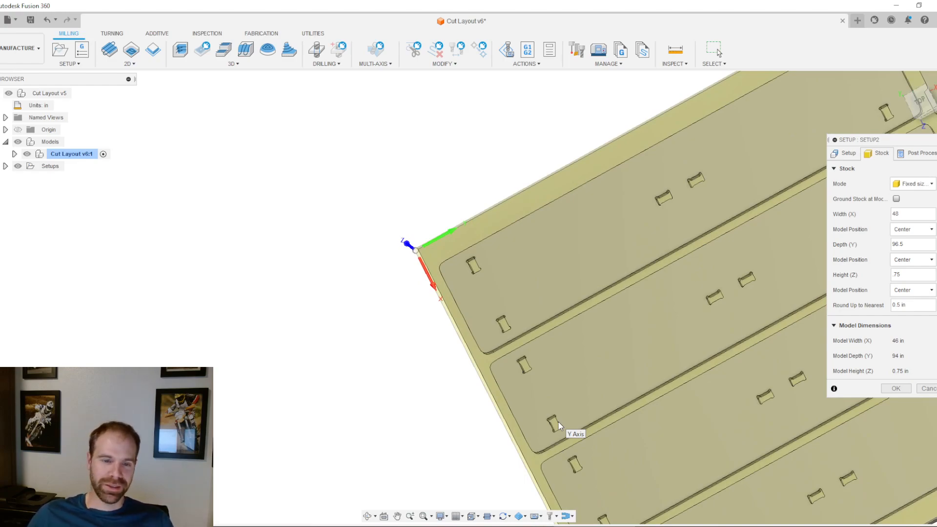
{"action": "scroll", "coordinate": [415, 268], "scroll_direction": "up", "scroll_amount": 10}
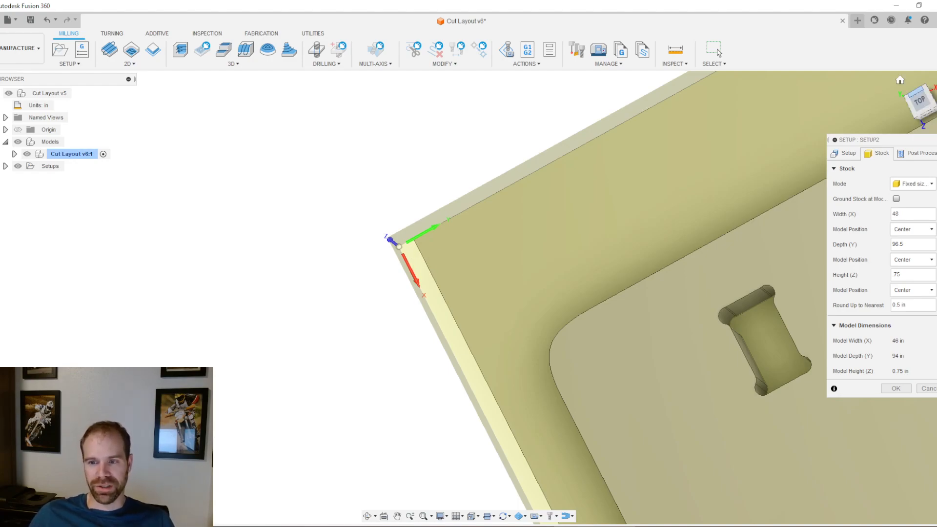
Step: Try a stock depth of 96.25 in, restore it to 96.5 in, and accept the setup
{"action": "left_click", "coordinate": [910, 245]}
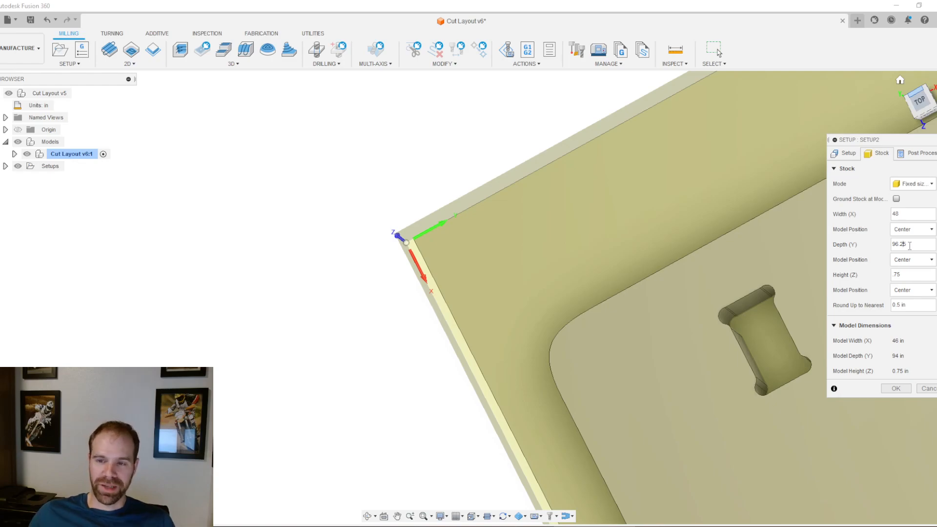
{"action": "mouse_move", "coordinate": [444, 224]}
{"action": "middle_mouse_down", "text": "shift"}
{"action": "mouse_move", "coordinate": [445, 239]}
{"action": "mouse_move", "coordinate": [454, 237]}
{"action": "middle_mouse_up", "text": "shift"}
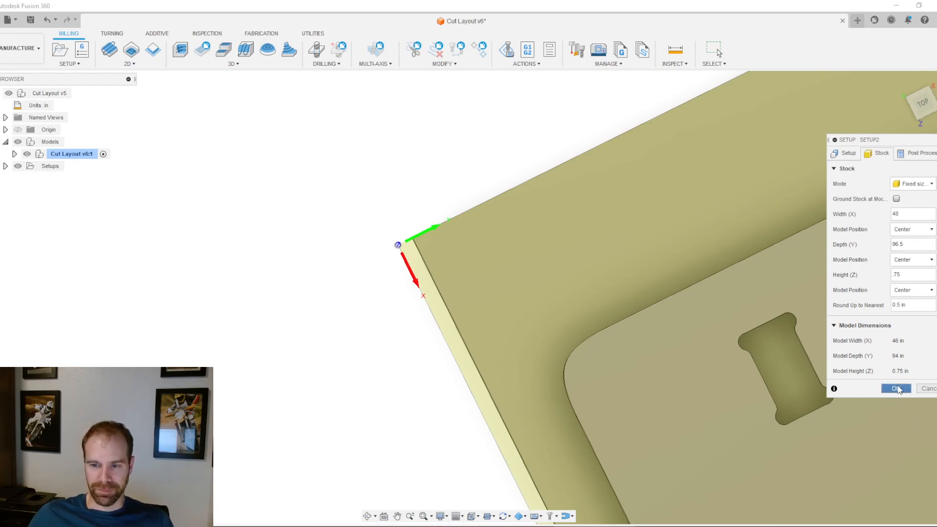
{"action": "left_click", "coordinate": [896, 388]}
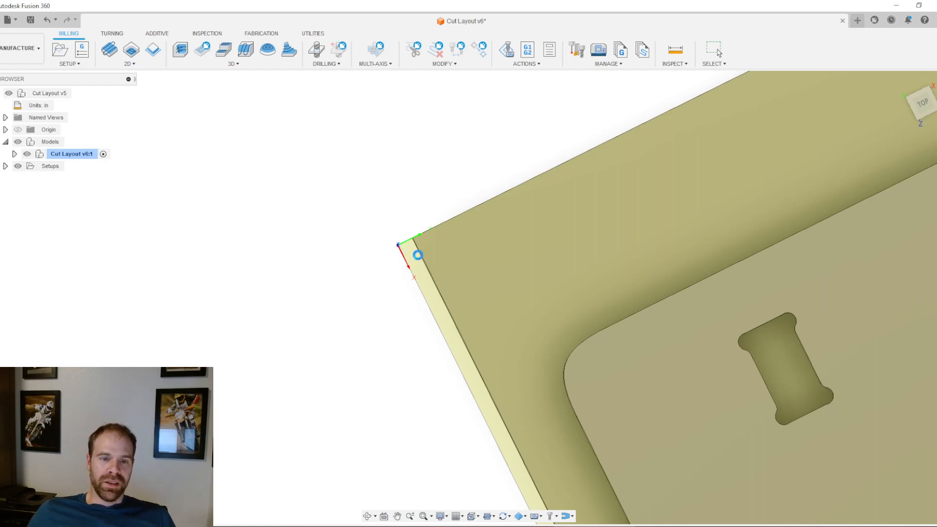
Step: Examine the completed setup's origin and stock across the full cut layout from several angles
{"action": "scroll", "coordinate": [694, 485], "scroll_direction": "down", "scroll_amount": 4}
{"action": "scroll", "coordinate": [680, 449], "scroll_direction": "down", "scroll_amount": 3}
{"action": "middle_click_drag", "start_coordinate": [672, 439], "coordinate": [678, 391], "text": "shift"}
{"action": "scroll", "coordinate": [678, 393], "scroll_direction": "down", "scroll_amount": 2}
{"action": "scroll", "coordinate": [732, 459], "scroll_direction": "up", "scroll_amount": 2}
{"action": "middle_click_drag", "start_coordinate": [764, 434], "coordinate": [669, 405], "text": "shift"}
{"action": "scroll", "coordinate": [663, 402], "scroll_direction": "up", "scroll_amount": 2}
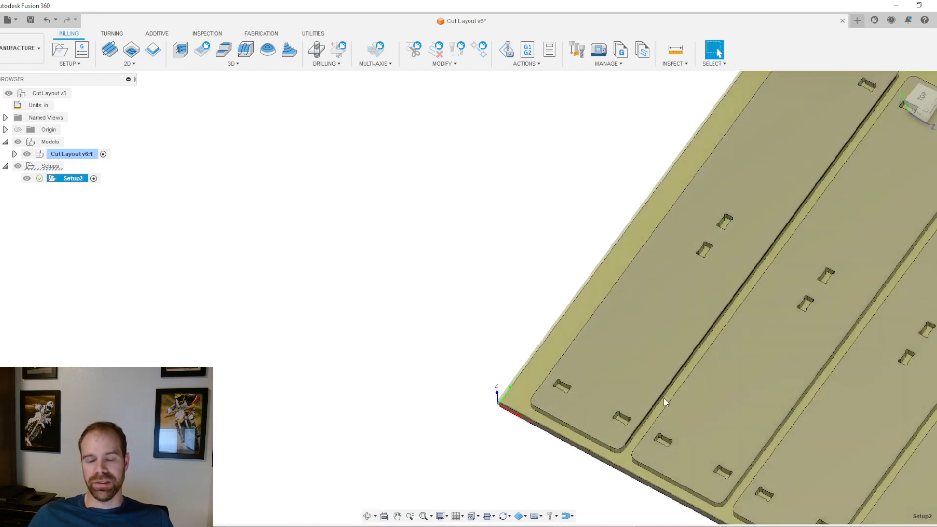
{"action": "scroll", "coordinate": [665, 401], "scroll_direction": "down", "scroll_amount": 5}
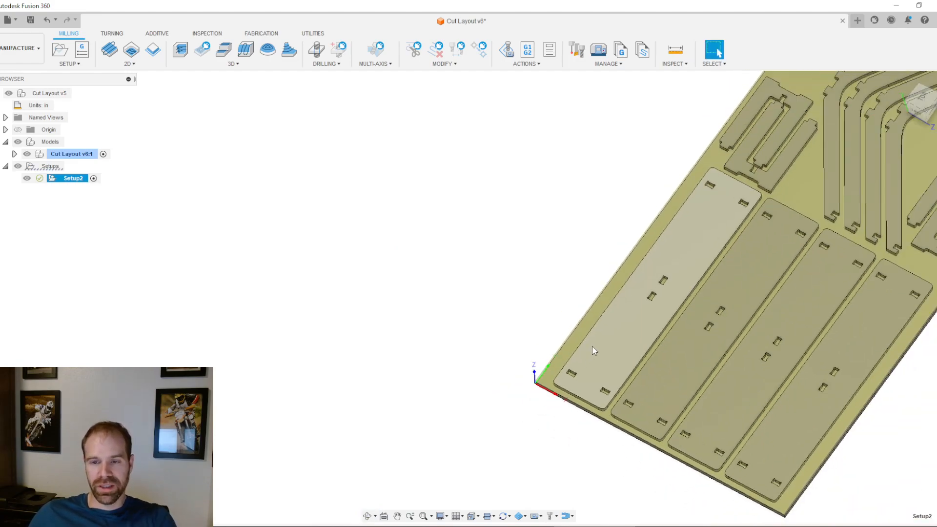
{"action": "scroll", "coordinate": [769, 271], "scroll_direction": "down", "scroll_amount": 2}
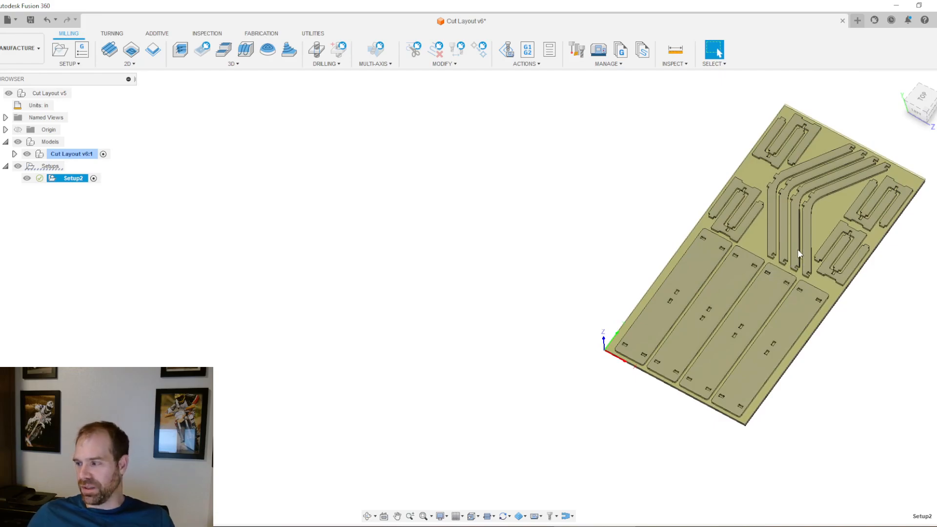
{"action": "middle_click_drag", "start_coordinate": [740, 289], "coordinate": [771, 347], "text": "shift"}
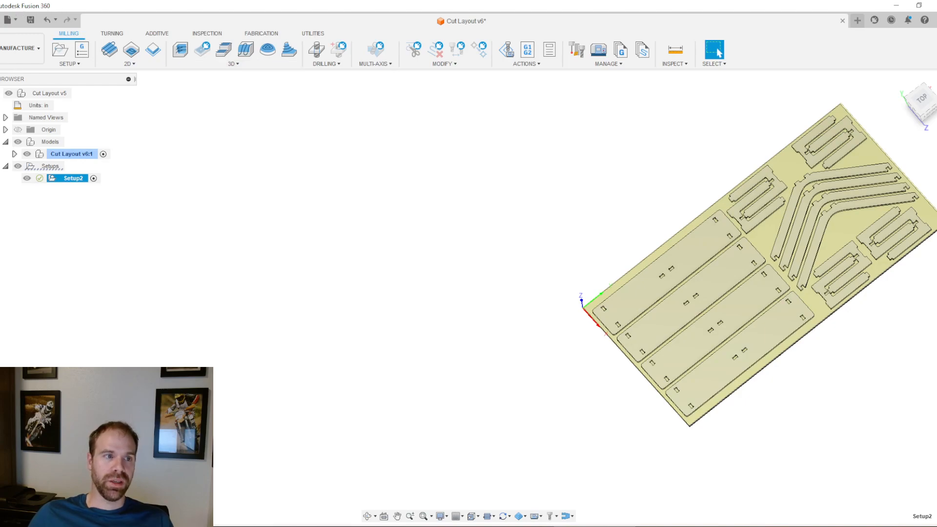
Step: Switch to the Design workspace, select the plywood sheet's face, and view it squarely from the top
{"action": "left_click", "coordinate": [16, 55]}
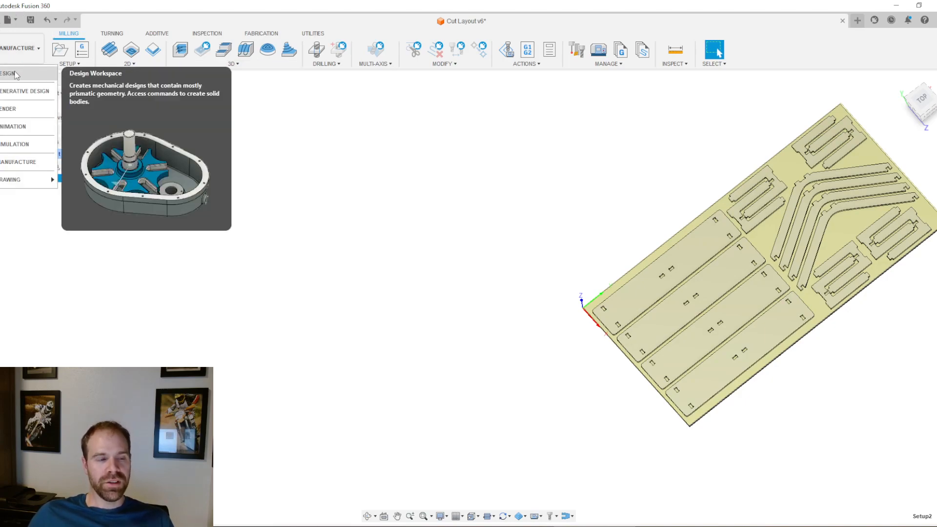
{"action": "left_click", "coordinate": [16, 74]}
{"action": "middle_click_drag", "start_coordinate": [491, 208], "coordinate": [602, 336], "text": "shift"}
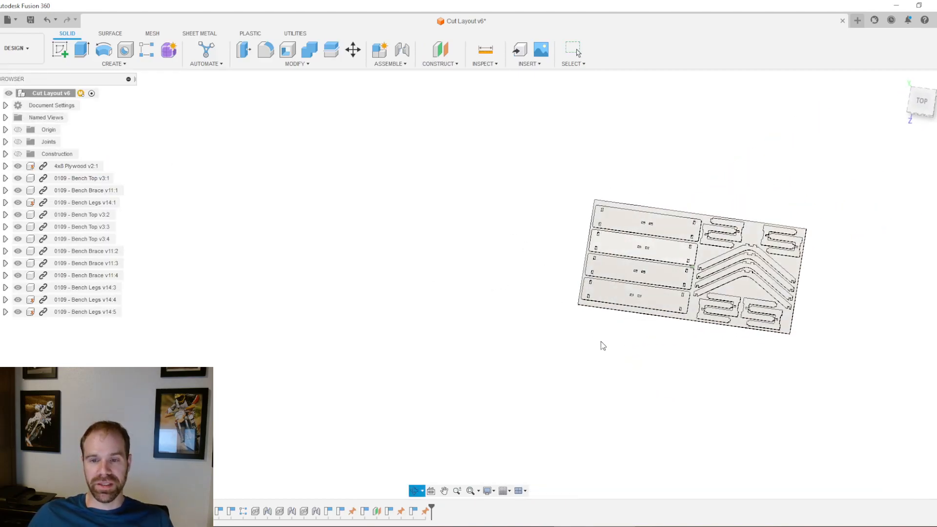
{"action": "scroll", "coordinate": [636, 272], "scroll_direction": "up", "scroll_amount": 4}
{"action": "left_click", "coordinate": [737, 271]}
{"action": "left_click", "coordinate": [915, 101]}
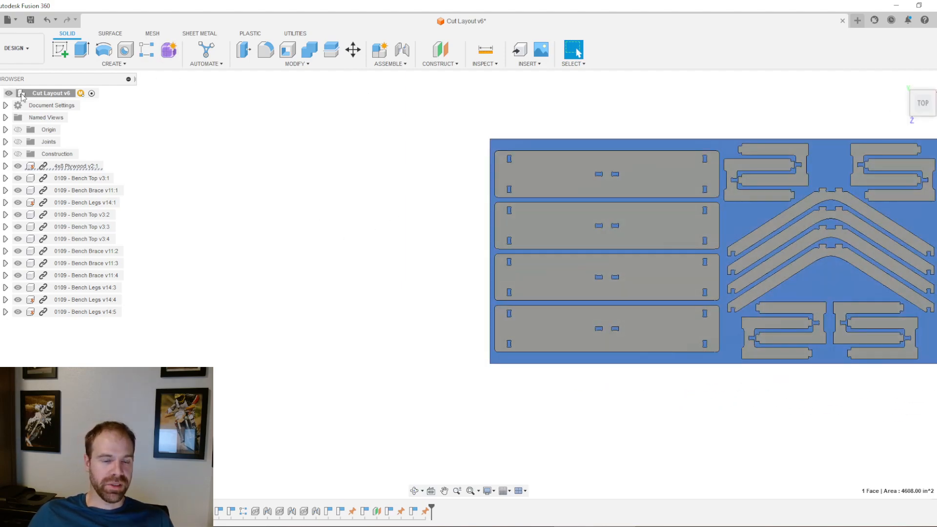
{"action": "scroll", "coordinate": [562, 142], "scroll_direction": "up", "scroll_amount": 3}
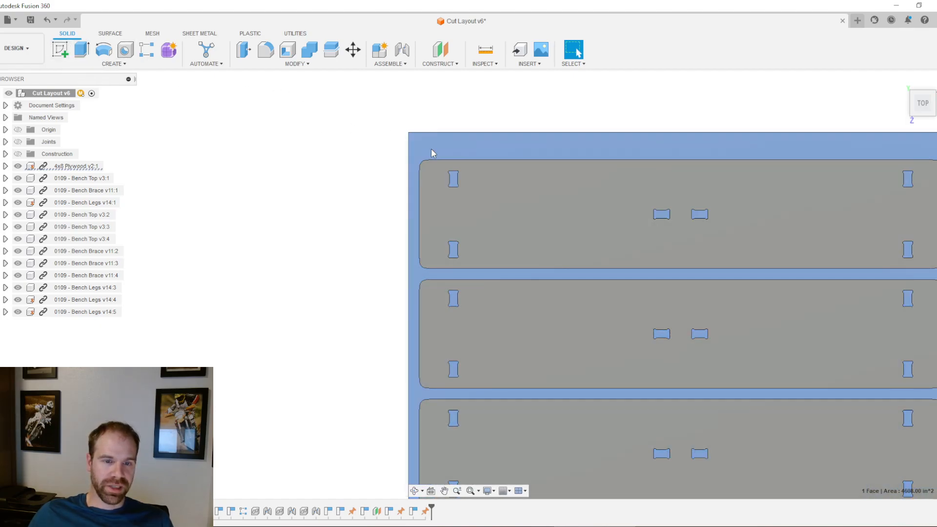
Step: Start a sketch on the plywood's top face and draw two concentric circles near the sheet's upper corner at the bench-top end
{"action": "left_click", "coordinate": [60, 48]}
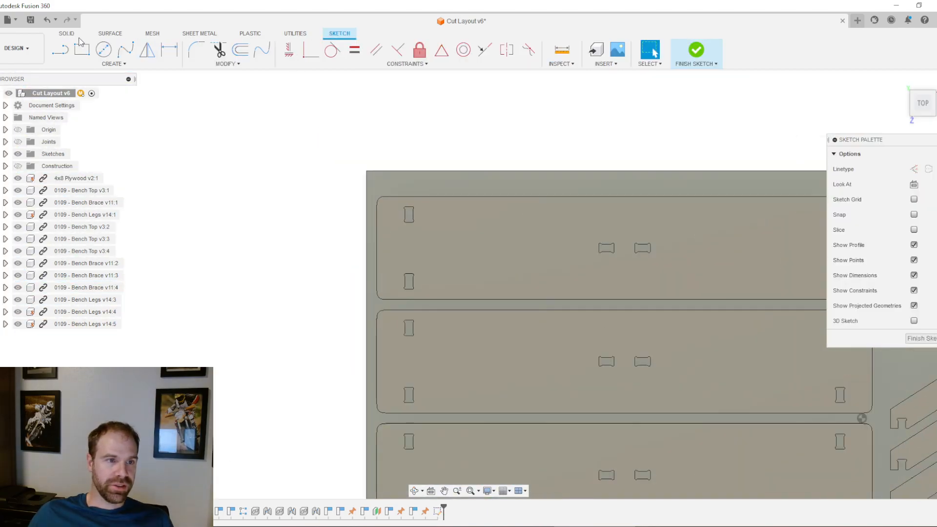
{"action": "left_click", "coordinate": [108, 55]}
{"action": "scroll", "coordinate": [322, 176], "scroll_direction": "up", "scroll_amount": 5}
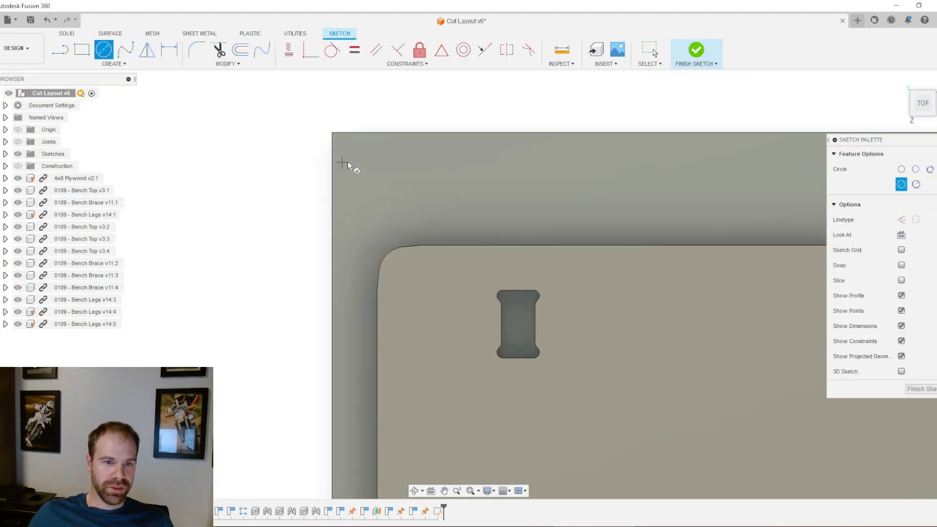
{"action": "left_click", "coordinate": [360, 191]}
{"action": "left_click", "coordinate": [386, 211]}
{"action": "scroll", "coordinate": [387, 238], "scroll_direction": "down", "scroll_amount": 6}
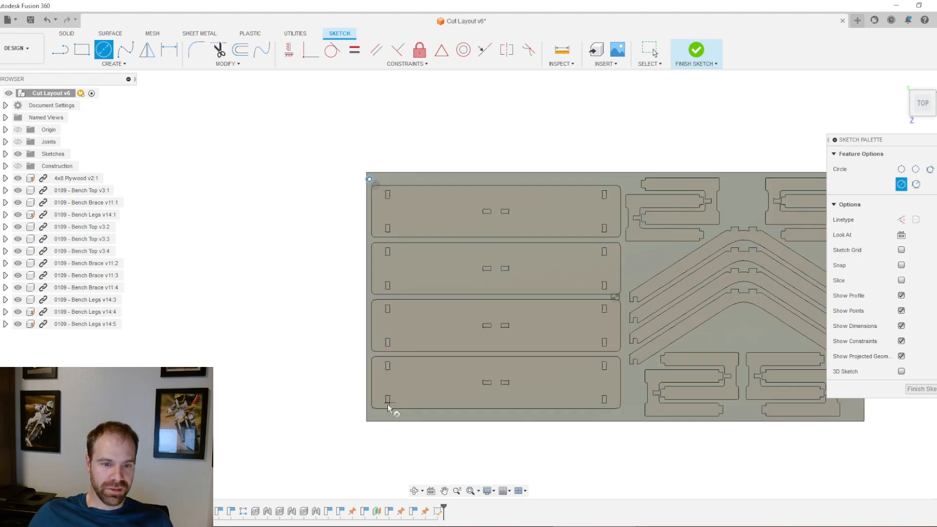
Step: Draw two concentric circles near the sheet's lower corner at the bench-top end, the inner one about 0.86 in across
{"action": "scroll", "coordinate": [400, 395], "scroll_direction": "up", "scroll_amount": 4}
{"action": "scroll", "coordinate": [410, 391], "scroll_direction": "up", "scroll_amount": 2}
{"action": "left_click", "coordinate": [489, 403]}
{"action": "left_click", "coordinate": [501, 414]}
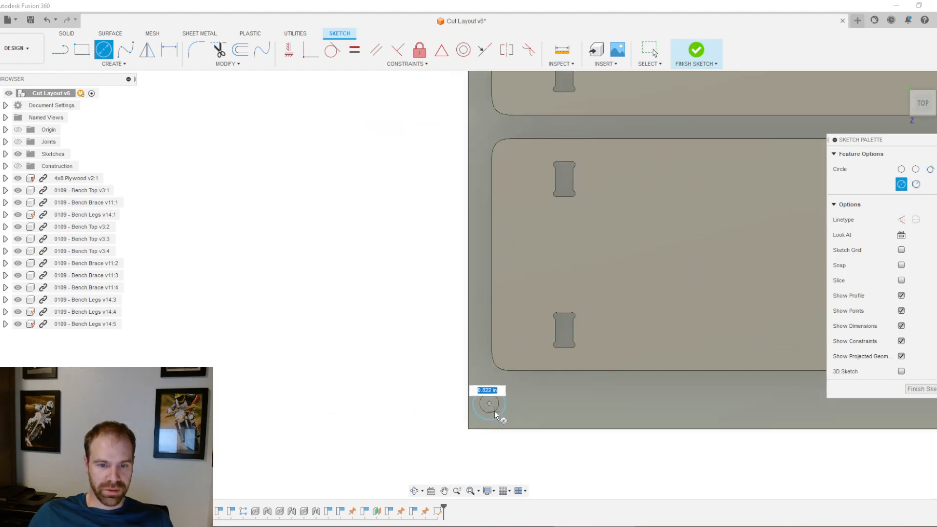
Step: Dimension the lower corner's circles with a 0.25 in inner diameter and a 1 in outer diameter
{"action": "key", "text": "d"}
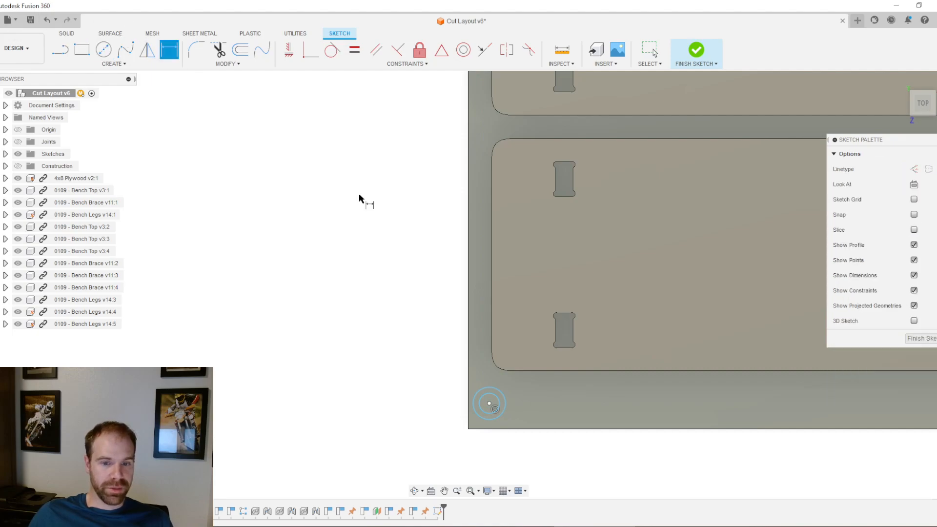
{"action": "left_click", "coordinate": [496, 412]}
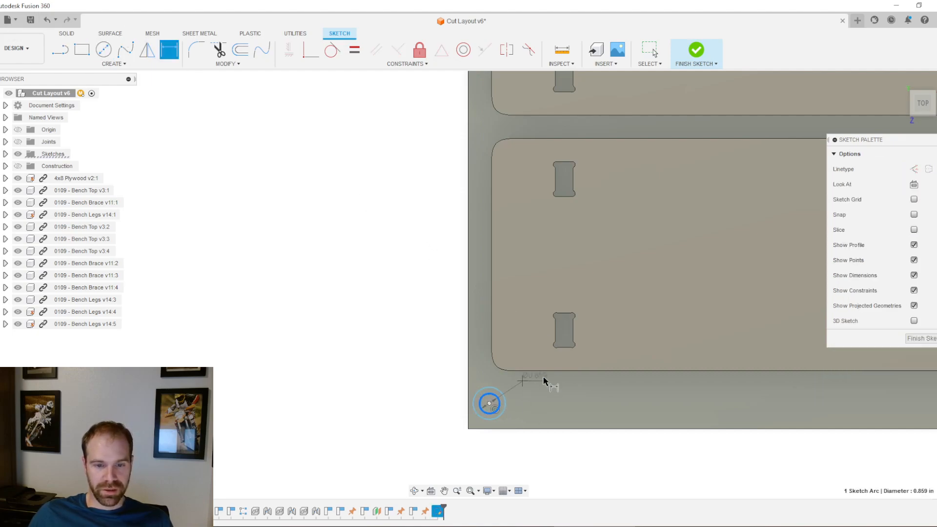
{"action": "left_click", "coordinate": [581, 359]}
{"action": "type", "text": "0.25"}
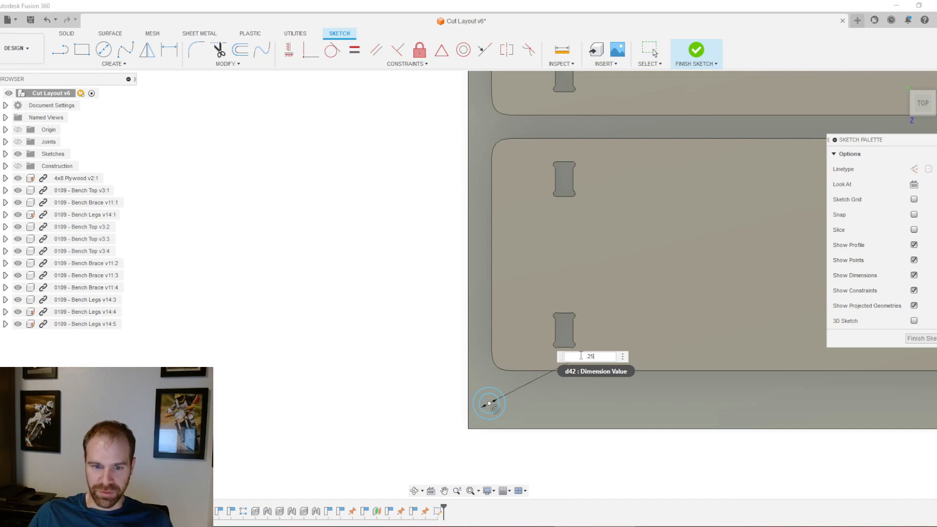
{"action": "key", "text": "Return"}
{"action": "scroll", "coordinate": [484, 393], "scroll_direction": "up", "scroll_amount": 3}
{"action": "scroll", "coordinate": [483, 406], "scroll_direction": "up", "scroll_amount": 2}
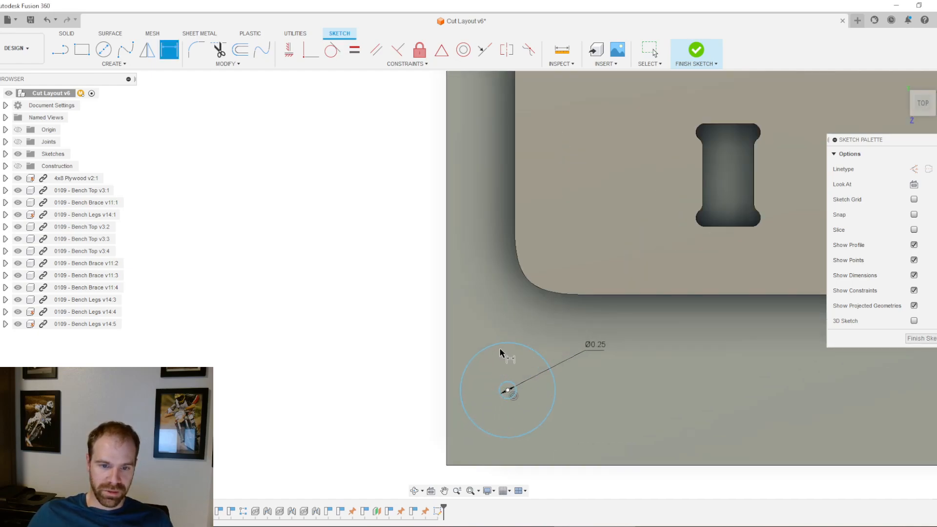
{"action": "left_click", "coordinate": [497, 354]}
{"action": "left_click", "coordinate": [389, 336]}
{"action": "type", "text": "1"}
{"action": "key", "text": "Return"}
Step: Dimension the upper corner's circles with a .25 in inner diameter and a 1 in outer diameter
{"action": "scroll", "coordinate": [569, 360], "scroll_direction": "down", "scroll_amount": 10}
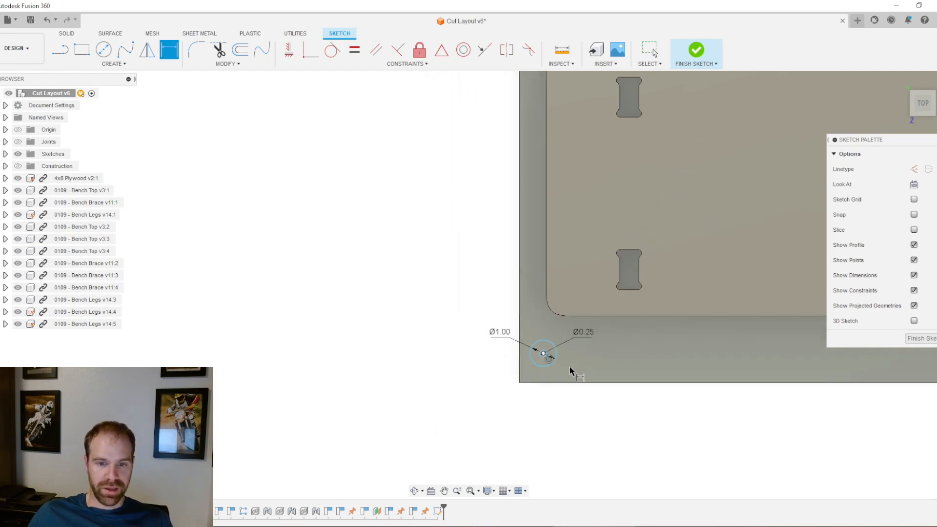
{"action": "scroll", "coordinate": [604, 210], "scroll_direction": "up", "scroll_amount": 8}
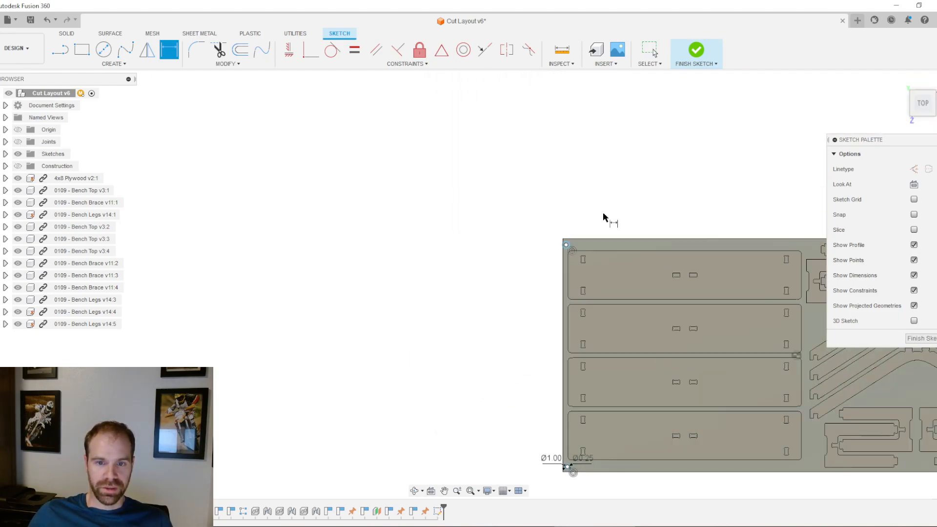
{"action": "left_click", "coordinate": [568, 195]}
{"action": "left_click", "coordinate": [647, 127]}
{"action": "type", "text": ".25"}
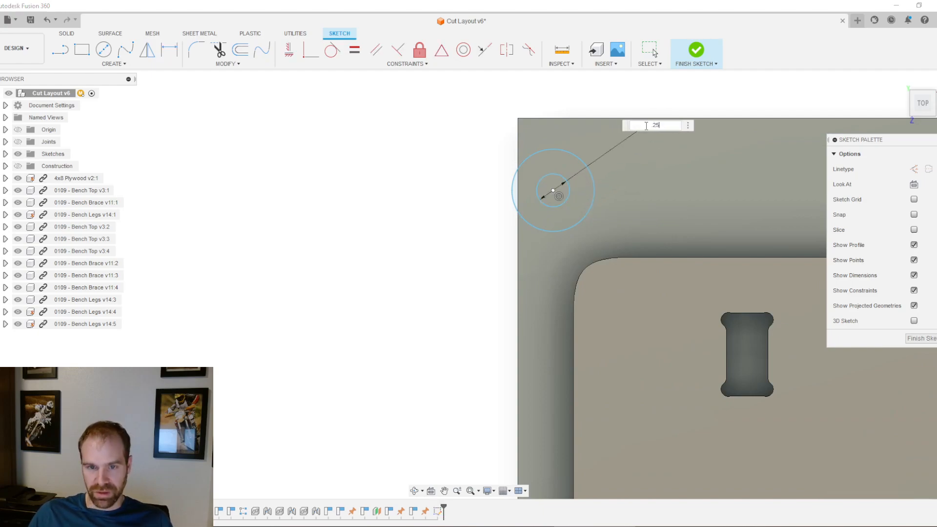
{"action": "key", "text": "Return"}
{"action": "left_click", "coordinate": [532, 152]}
{"action": "left_click", "coordinate": [430, 172]}
{"action": "type", "text": "1"}
{"action": "key", "text": "Return"}
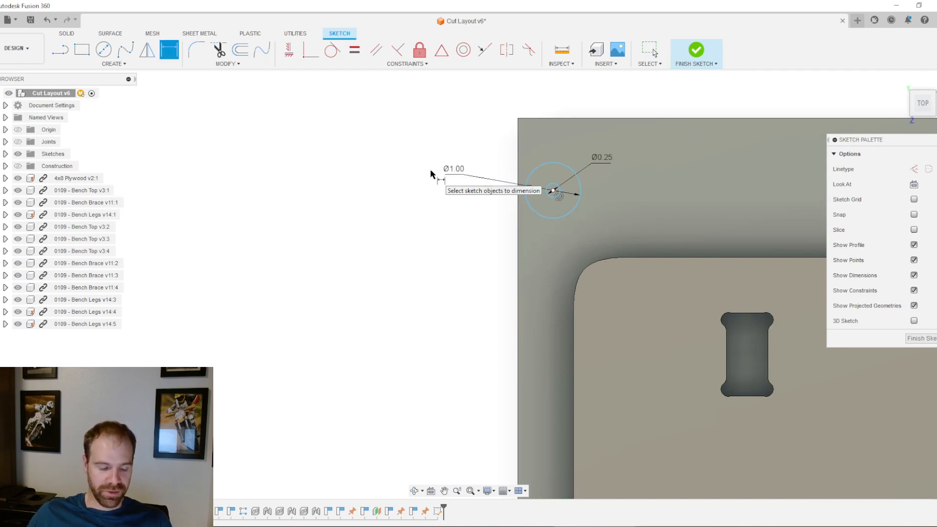
{"action": "key", "text": "Escape"}
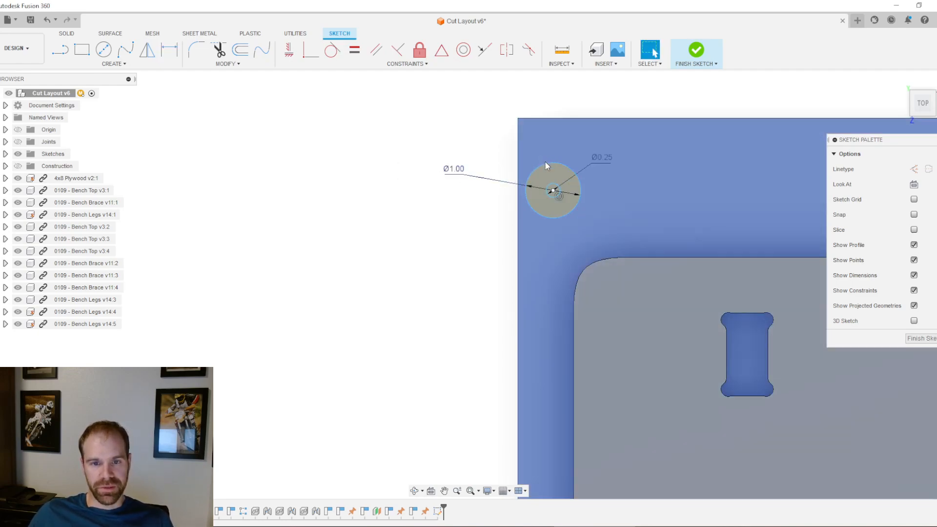
Step: Constrain the upper corner's outer circle tangent to the sheet's long upper edge and its short end edge
{"action": "left_click", "coordinate": [545, 163]}
{"action": "left_click", "coordinate": [538, 119]}
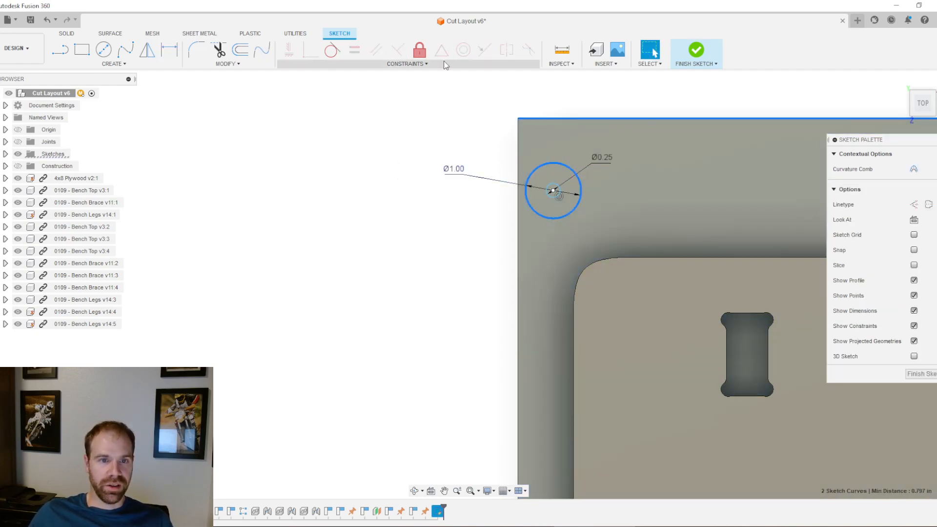
{"action": "left_click", "coordinate": [332, 49]}
{"action": "left_click", "coordinate": [535, 159]}
{"action": "left_click", "coordinate": [517, 161]}
Step: Constrain the lower corner's outer circle tangent to the sheet's long lower edge and its short end edge
{"action": "scroll", "coordinate": [445, 262], "scroll_direction": "down", "scroll_amount": 5}
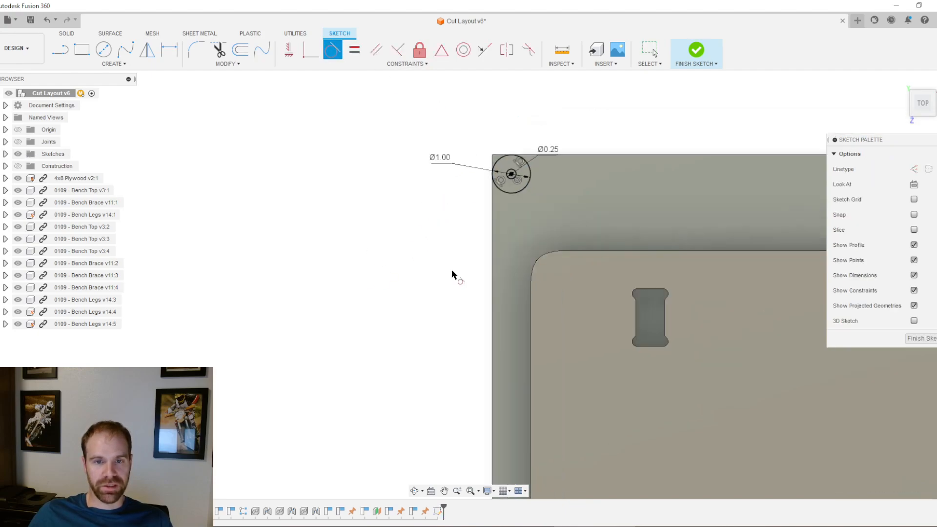
{"action": "scroll", "coordinate": [505, 428], "scroll_direction": "down", "scroll_amount": 2}
{"action": "scroll", "coordinate": [488, 425], "scroll_direction": "up", "scroll_amount": 10}
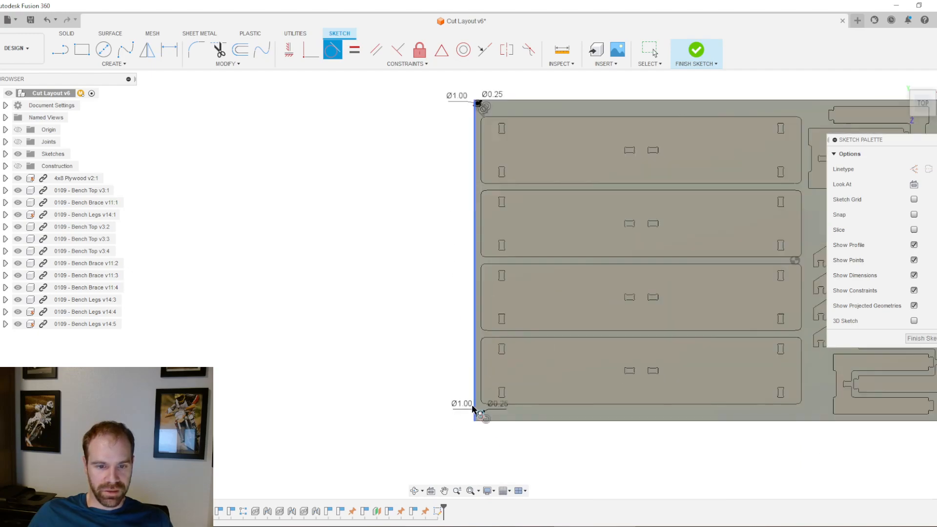
{"action": "left_click", "coordinate": [482, 386]}
{"action": "left_click", "coordinate": [464, 424]}
{"action": "left_click", "coordinate": [466, 393]}
{"action": "left_click", "coordinate": [442, 390]}
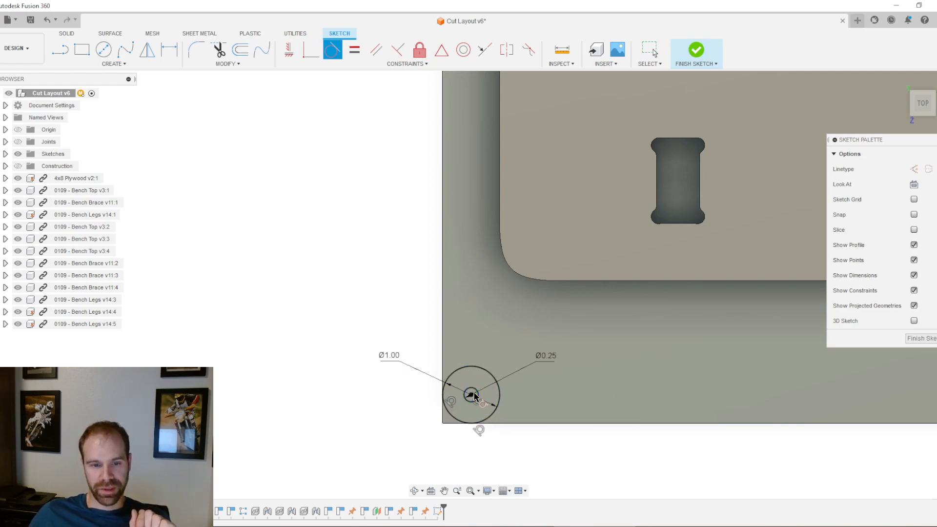
Step: Set the lower corner's outer circle diameter to 2 in
{"action": "double_click", "coordinate": [392, 353]}
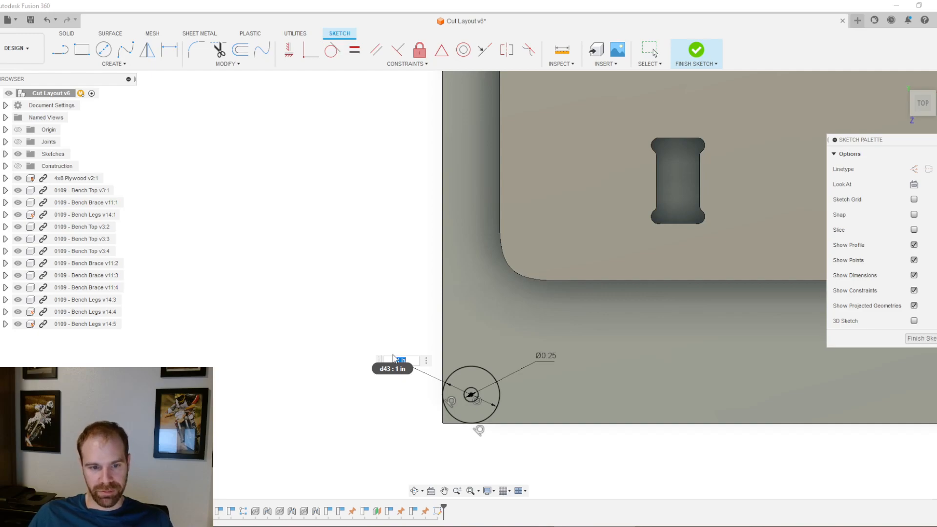
{"action": "type", "text": "2"}
{"action": "key", "text": "Return"}
{"action": "scroll", "coordinate": [620, 328], "scroll_direction": "down", "scroll_amount": 5}
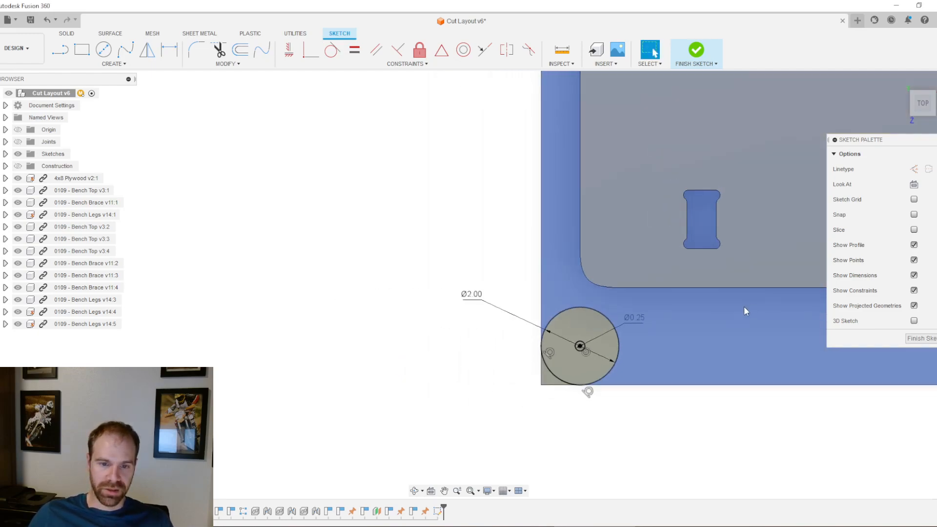
Step: Set the upper corner's outer circle diameter to 2 in and finish the sketch
{"action": "scroll", "coordinate": [586, 330], "scroll_direction": "down", "scroll_amount": 4}
{"action": "scroll", "coordinate": [586, 239], "scroll_direction": "up", "scroll_amount": 5}
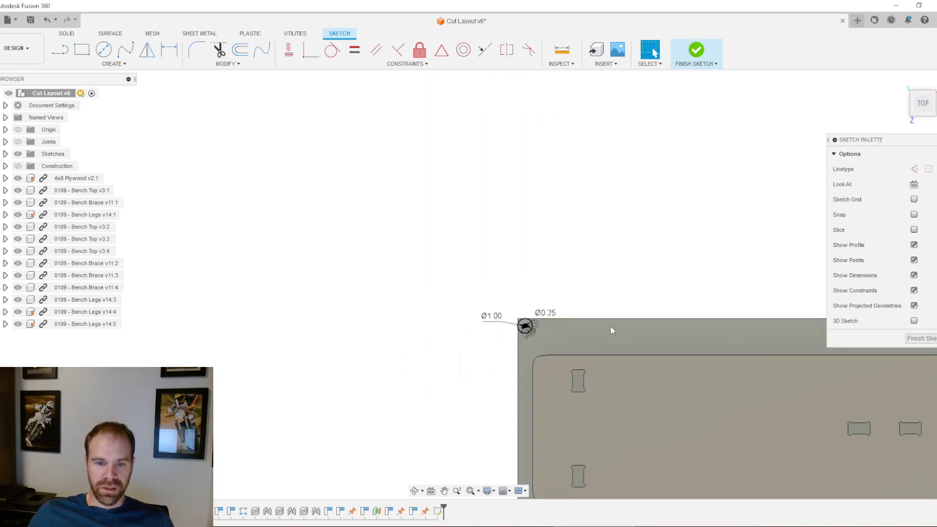
{"action": "double_click", "coordinate": [456, 305]}
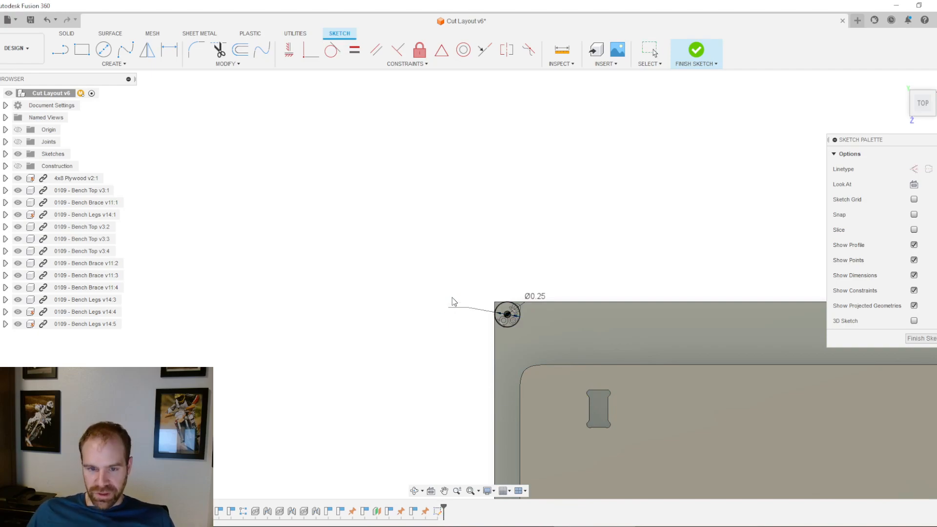
{"action": "type", "text": "2"}
{"action": "key", "text": "Return"}
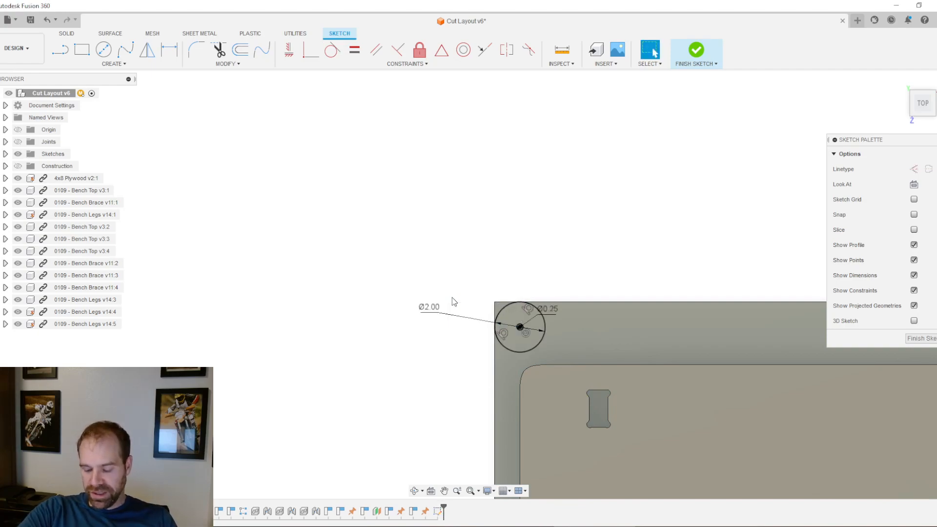
{"action": "left_click", "coordinate": [919, 338]}
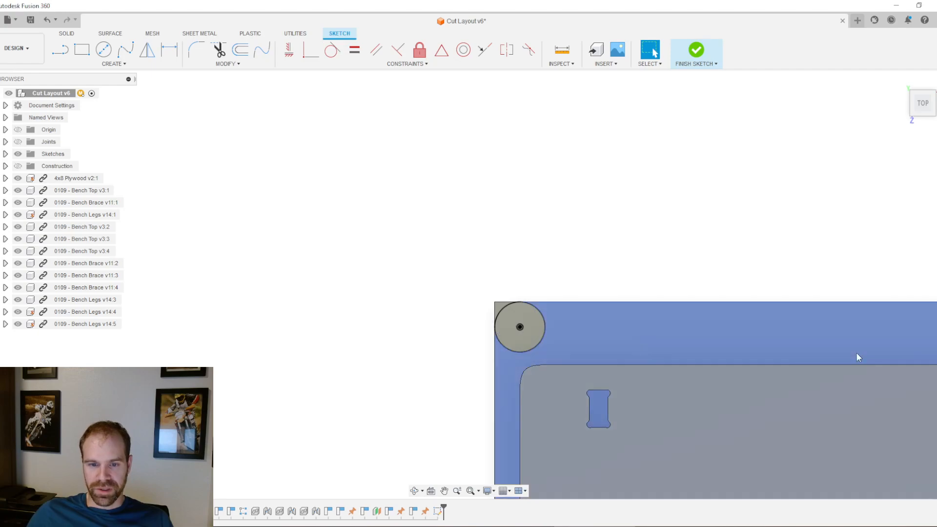
Step: Extrude the ring profile at the sheet's upper corner 0.75 in as a new body
{"action": "left_click", "coordinate": [521, 320]}
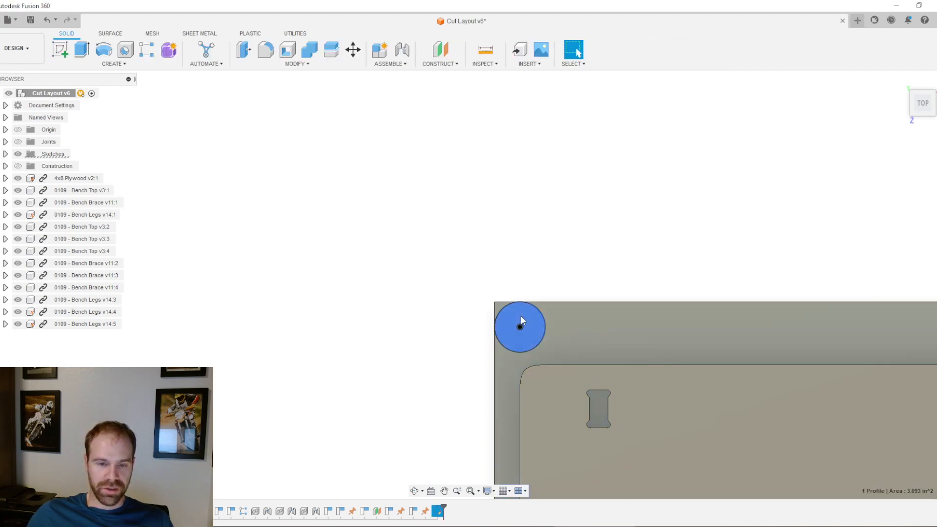
{"action": "left_click", "coordinate": [81, 49]}
{"action": "type", "text": "1"}
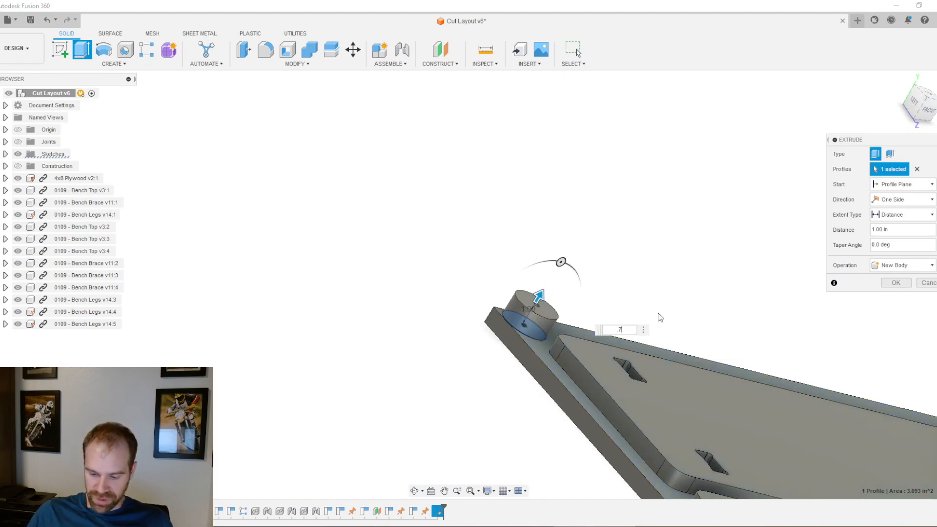
{"action": "key", "text": "Return"}
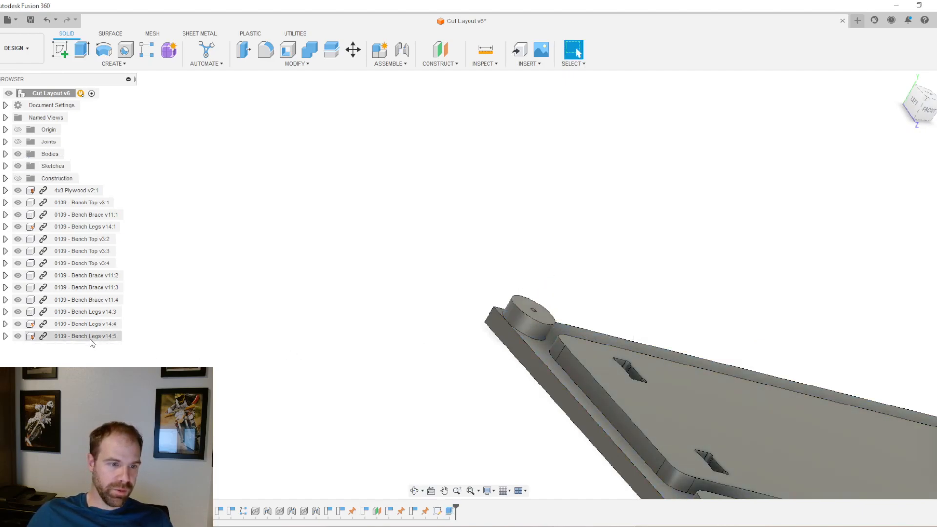
Step: Edit the disc extrusion to include the lower corner's ring profile as well
{"action": "right_click", "coordinate": [449, 511]}
{"action": "left_click", "coordinate": [477, 413]}
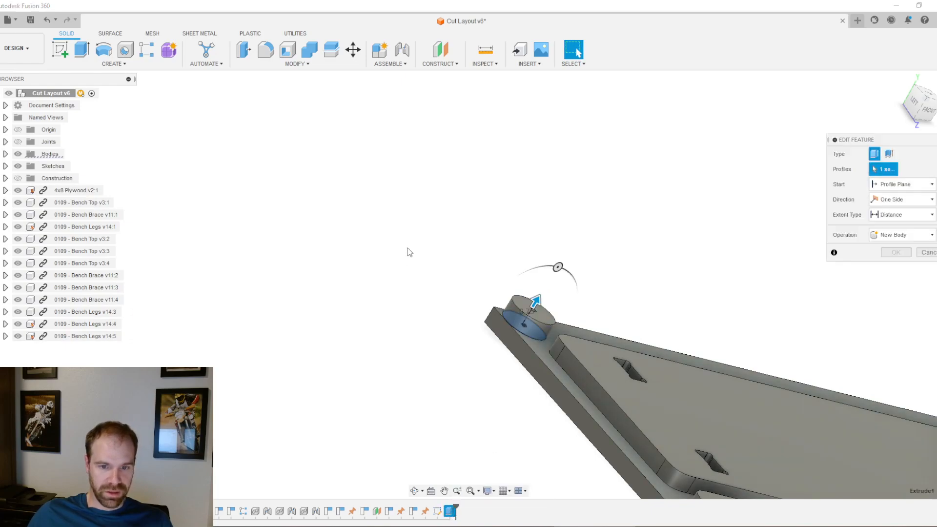
{"action": "scroll", "coordinate": [439, 404], "scroll_direction": "down", "scroll_amount": 5}
{"action": "scroll", "coordinate": [519, 394], "scroll_direction": "up", "scroll_amount": 10}
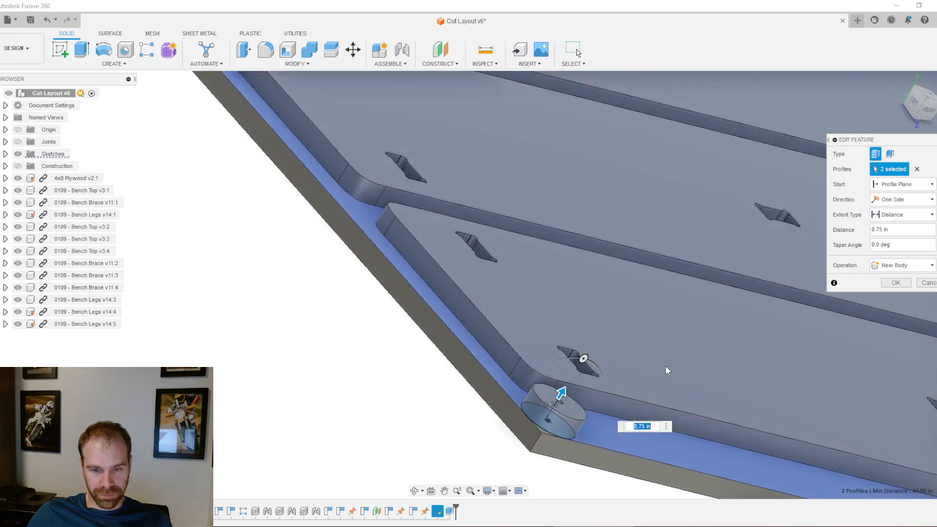
{"action": "key", "text": "Return"}
Step: Save the cut layout as a new version and switch to the Manufacture workspace
{"action": "scroll", "coordinate": [342, 338], "scroll_direction": "down", "scroll_amount": 10}
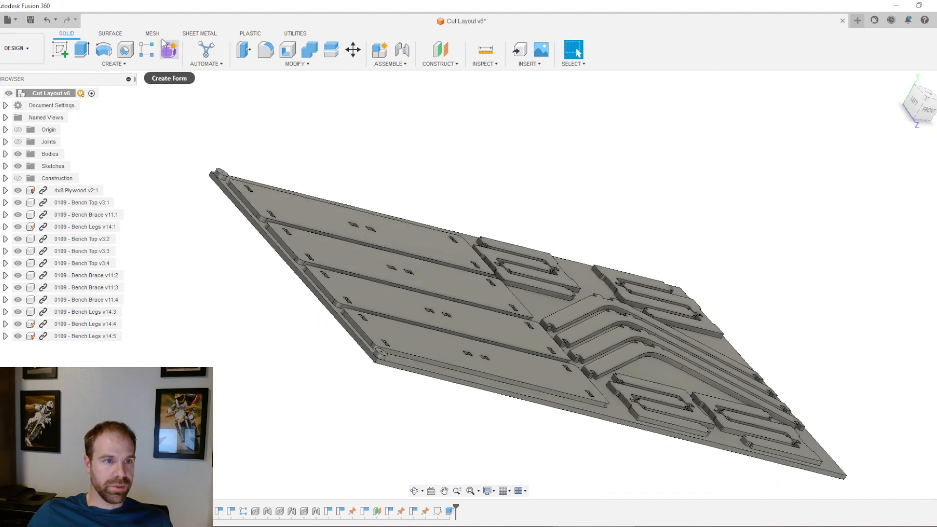
{"action": "left_click", "coordinate": [30, 20]}
{"action": "left_click", "coordinate": [468, 283]}
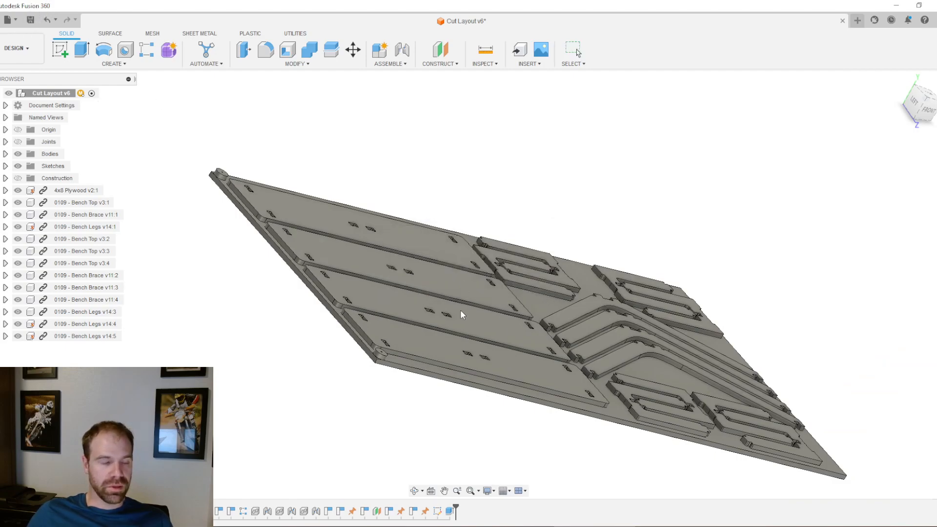
{"action": "left_click", "coordinate": [17, 47]}
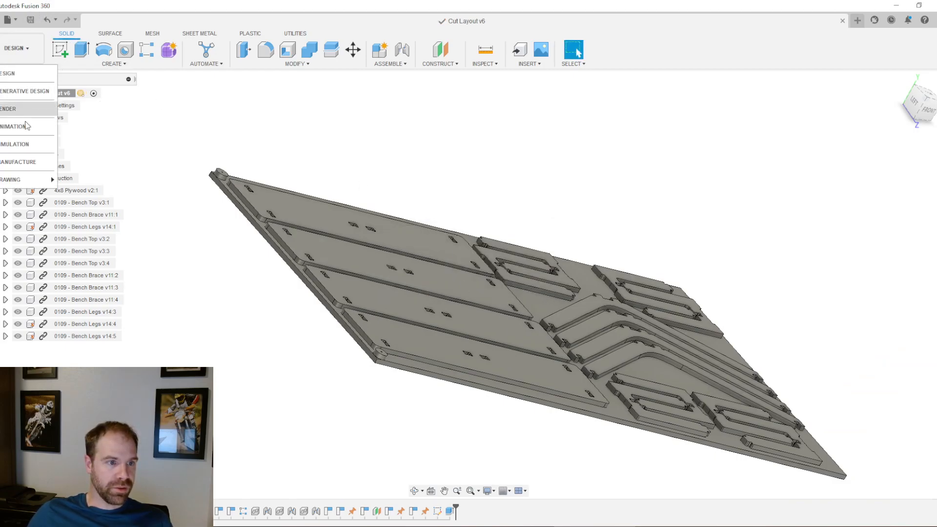
{"action": "left_click", "coordinate": [18, 162]}
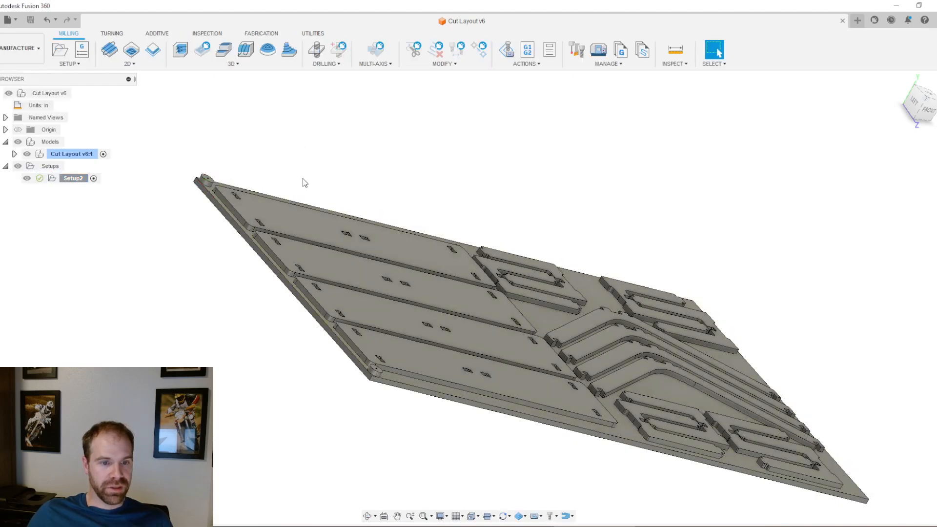
Step: Edit Setup2 and add the two corner disc bodies to its model selection
{"action": "middle_click_drag", "start_coordinate": [389, 196], "coordinate": [368, 195], "text": "shift"}
{"action": "scroll", "coordinate": [366, 194], "scroll_direction": "down", "scroll_amount": 2}
{"action": "scroll", "coordinate": [224, 349], "scroll_direction": "up", "scroll_amount": 8}
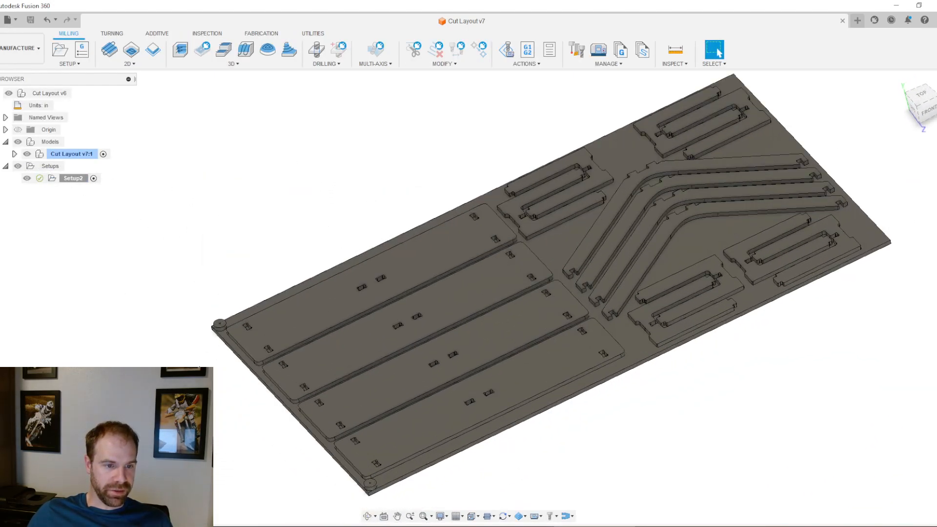
{"action": "mouse_move", "coordinate": [268, 295]}
{"action": "middle_mouse_down", "text": "shift"}
{"action": "mouse_move", "coordinate": [304, 261]}
{"action": "mouse_move", "coordinate": [284, 296]}
{"action": "middle_mouse_up", "text": "shift"}
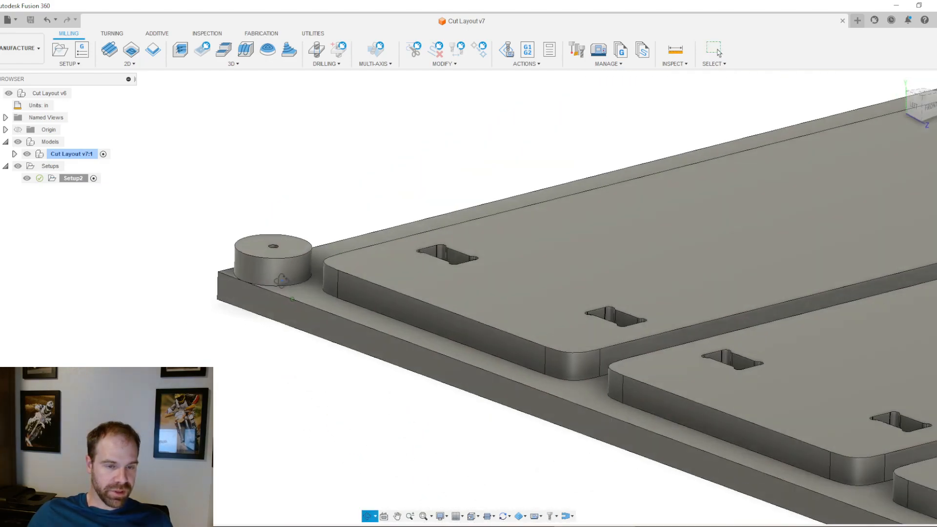
{"action": "scroll", "coordinate": [288, 295], "scroll_direction": "down", "scroll_amount": 6}
{"action": "middle_click_drag", "start_coordinate": [581, 363], "coordinate": [556, 325], "text": "shift"}
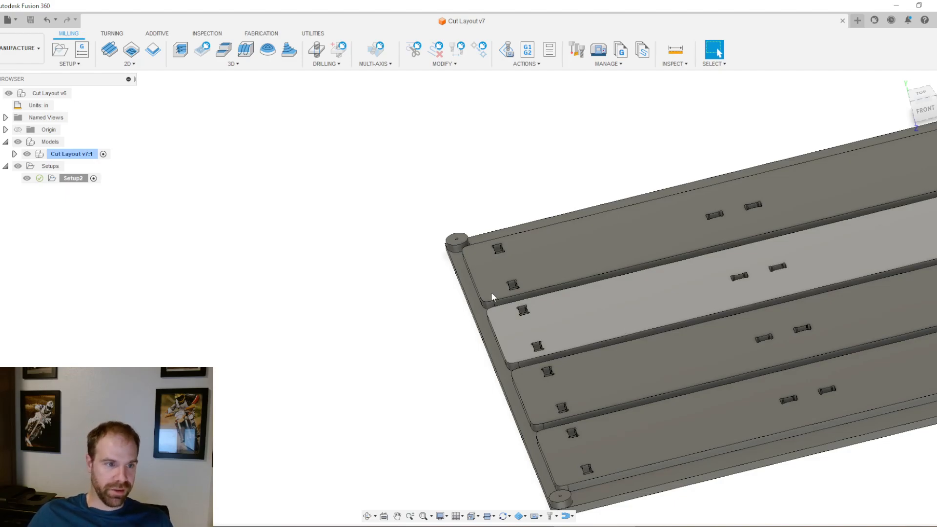
{"action": "right_click", "coordinate": [69, 179]}
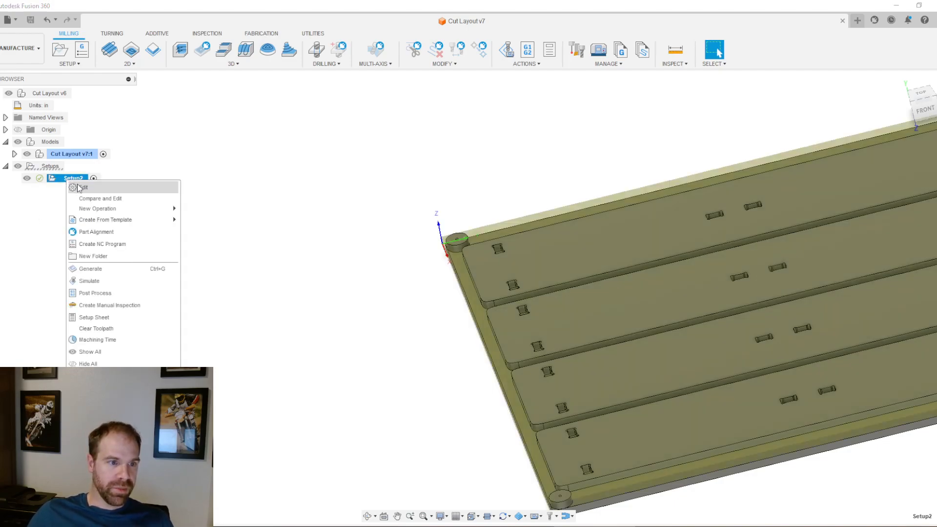
{"action": "left_click", "coordinate": [79, 188]}
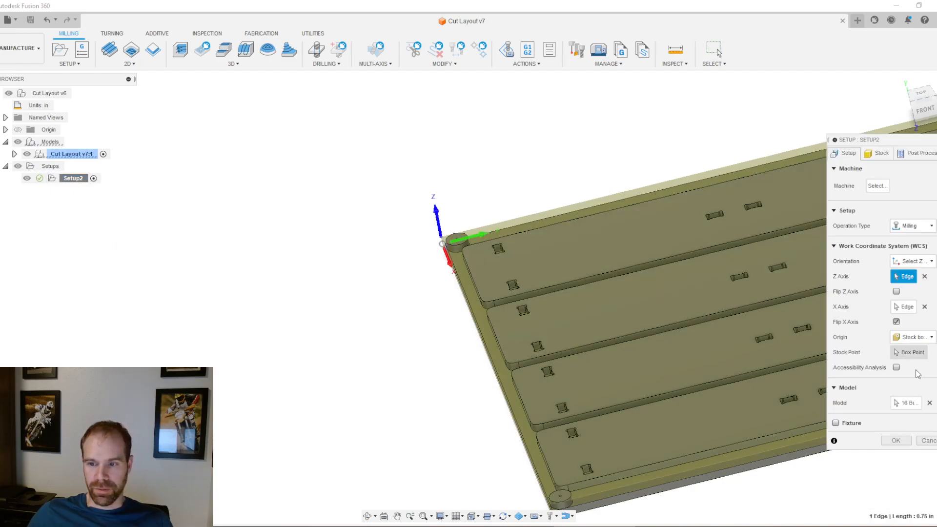
{"action": "left_click", "coordinate": [907, 403]}
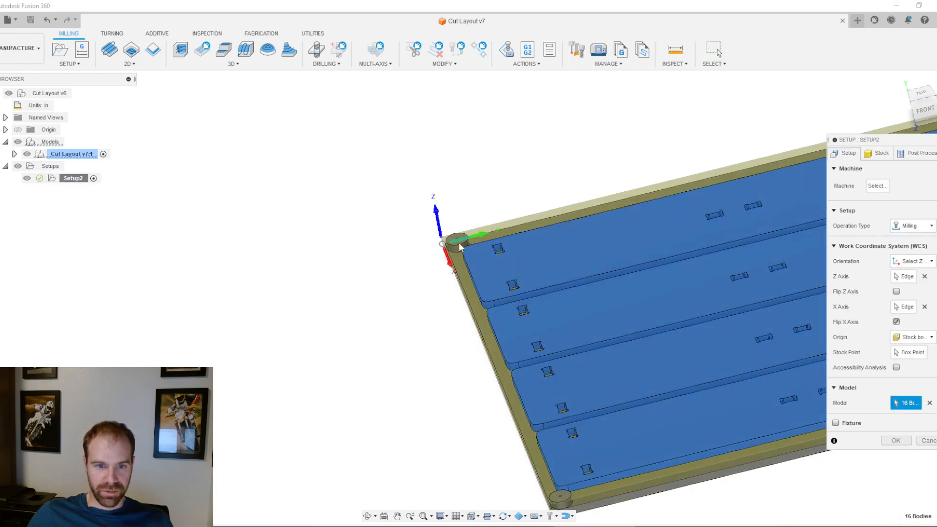
{"action": "left_click", "coordinate": [457, 246]}
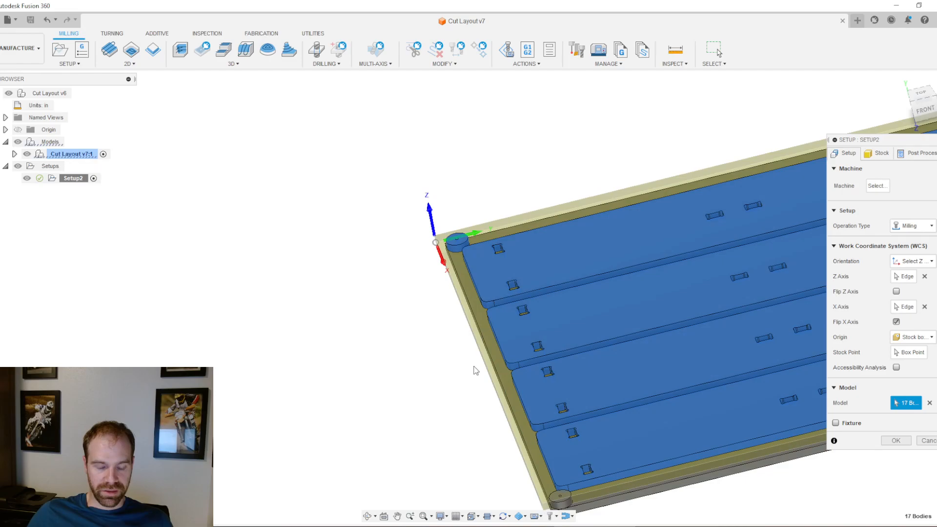
{"action": "left_click", "coordinate": [560, 505]}
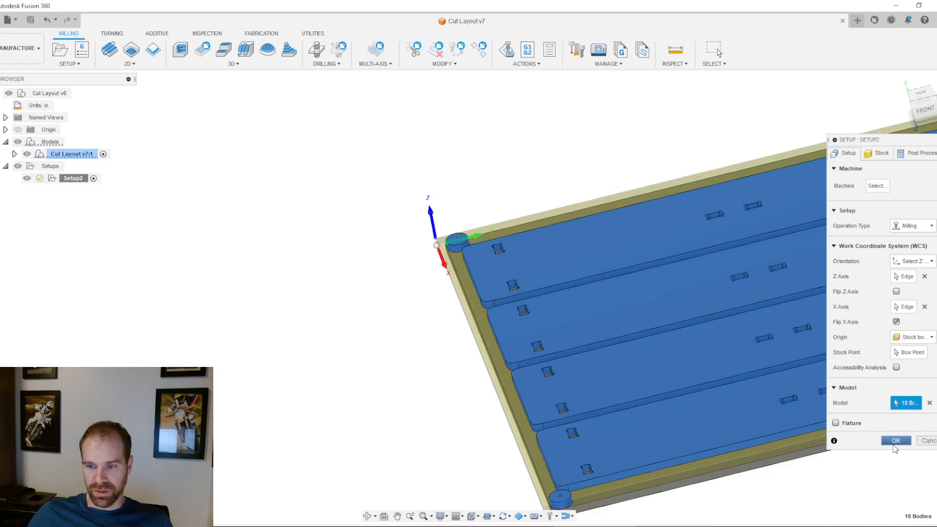
Step: Set the fixed-size stock's depth (Y) to 96 in
{"action": "scroll", "coordinate": [424, 243], "scroll_direction": "up", "scroll_amount": 4}
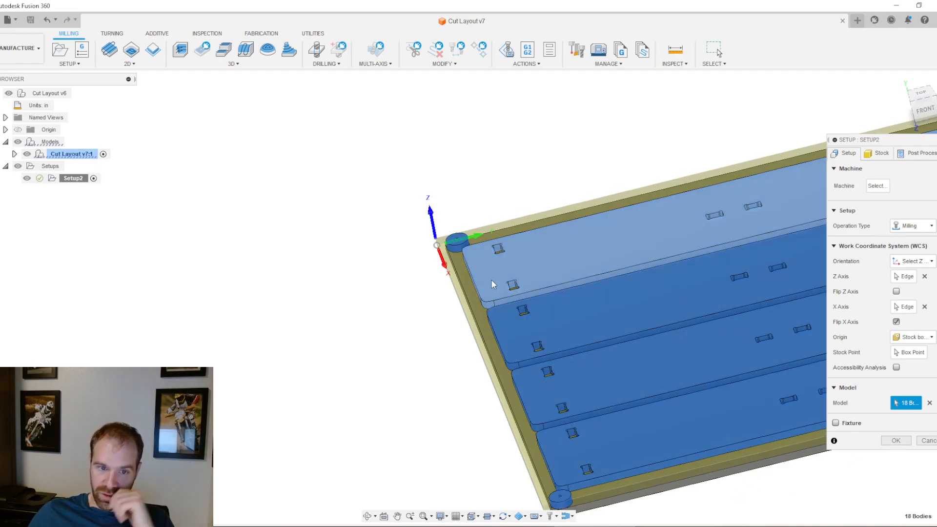
{"action": "scroll", "coordinate": [425, 242], "scroll_direction": "up", "scroll_amount": 2}
{"action": "middle_click_drag", "start_coordinate": [496, 272], "coordinate": [496, 312], "text": "shift"}
{"action": "left_click", "coordinate": [881, 154]}
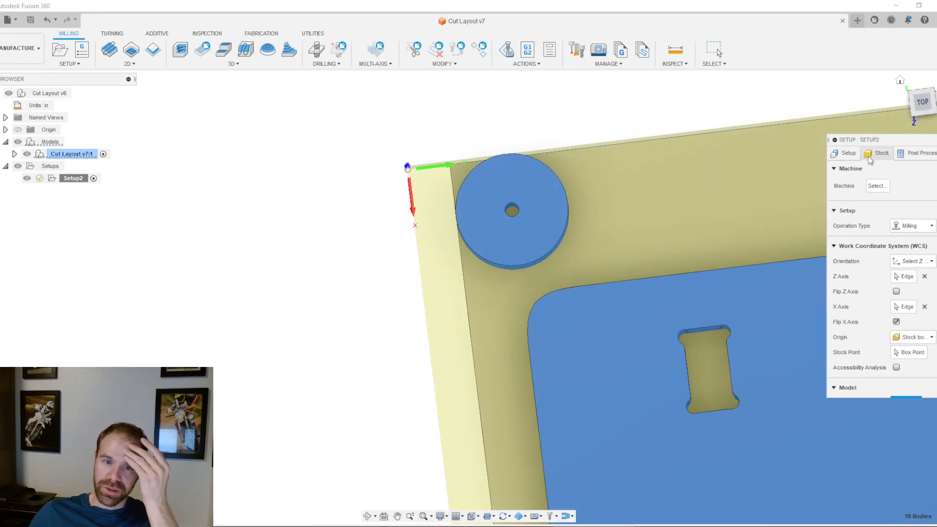
{"action": "left_click", "coordinate": [916, 245]}
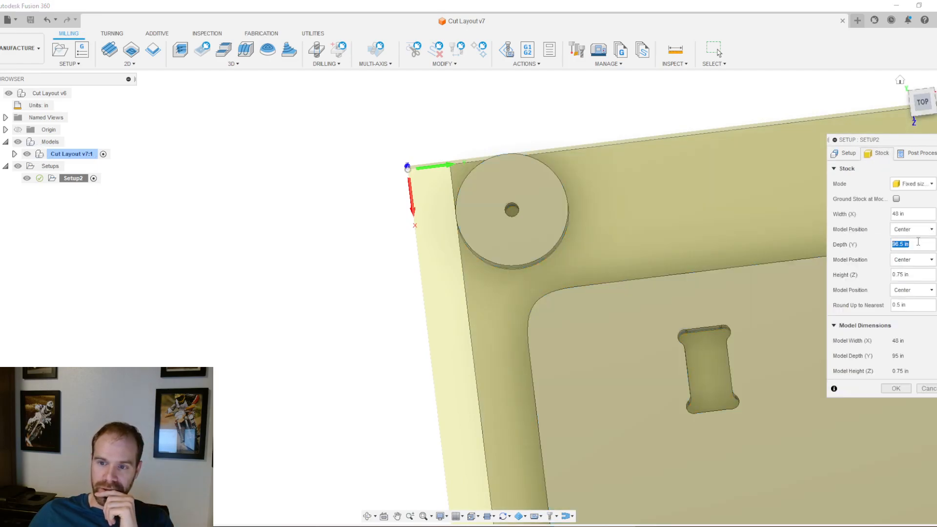
{"action": "type", "text": "96"}
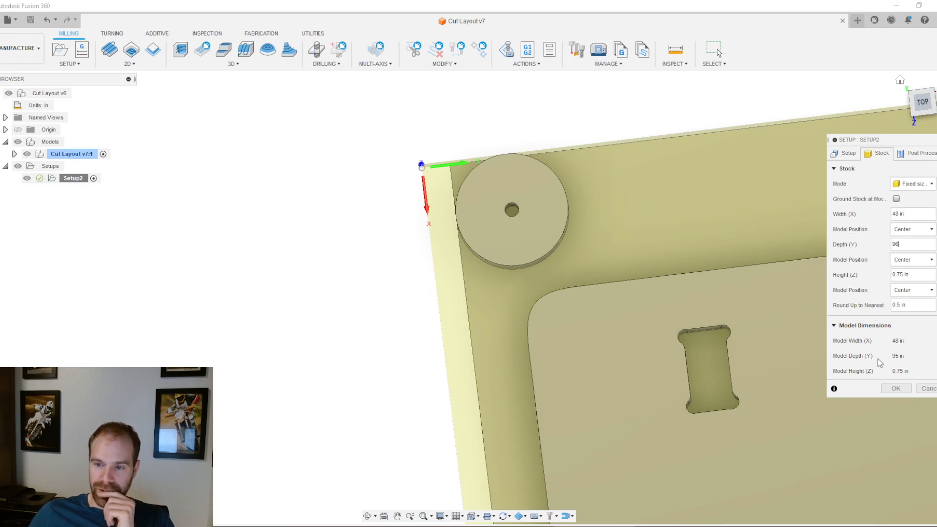
Step: Check the stock's model position options and examine how the stock box fits the layout at both ends of the sheet
{"action": "left_click", "coordinate": [905, 230]}
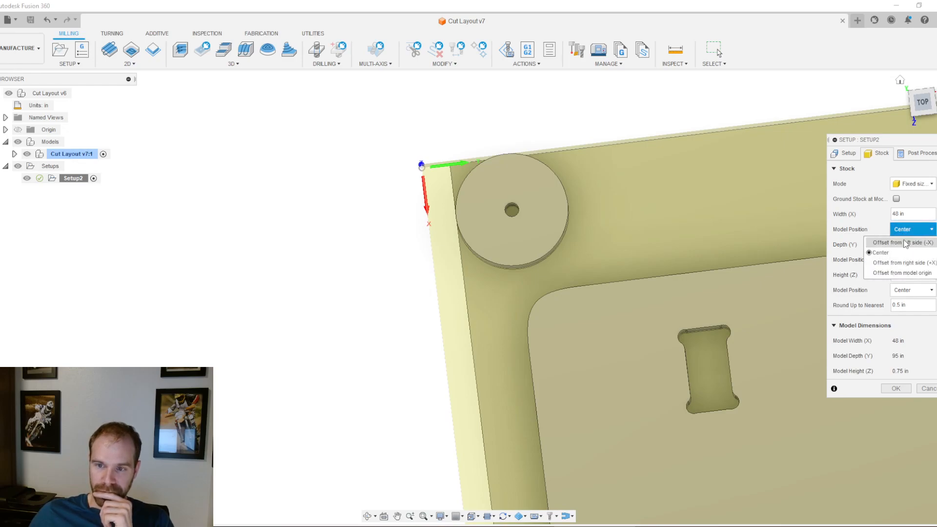
{"action": "left_click", "coordinate": [129, 270]}
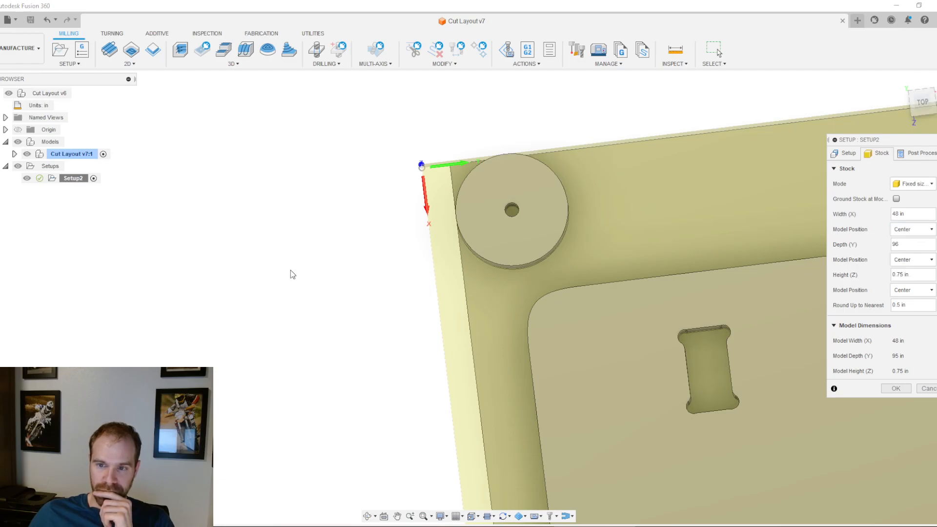
{"action": "scroll", "coordinate": [292, 286], "scroll_direction": "down", "scroll_amount": 10}
{"action": "scroll", "coordinate": [499, 335], "scroll_direction": "up", "scroll_amount": 4}
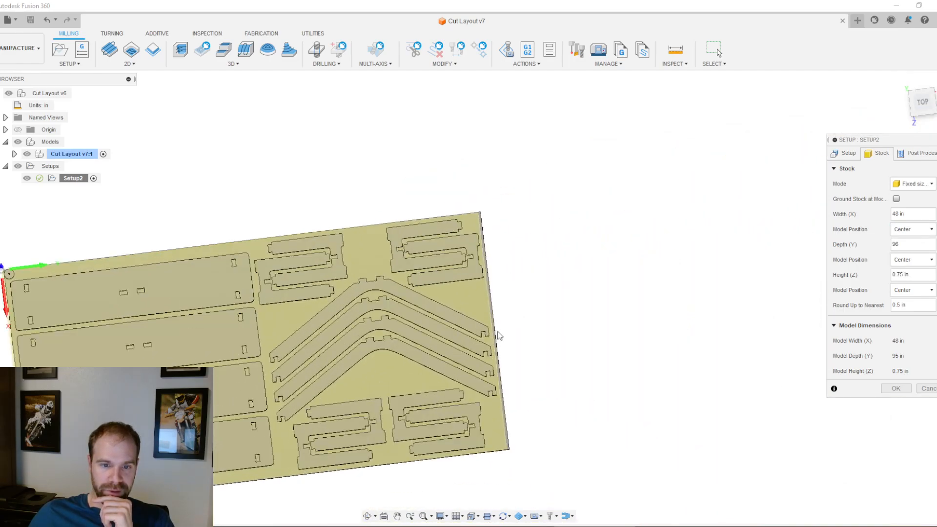
{"action": "scroll", "coordinate": [498, 335], "scroll_direction": "up", "scroll_amount": 4}
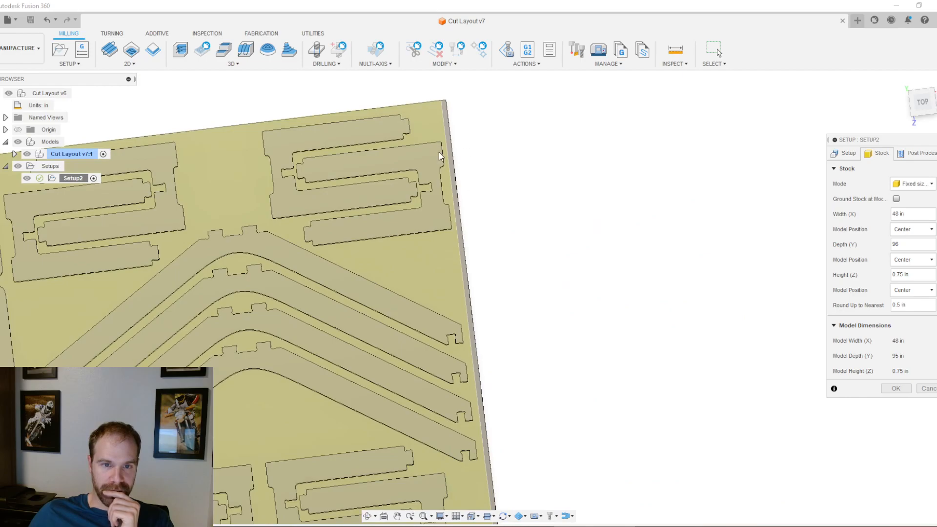
{"action": "scroll", "coordinate": [446, 161], "scroll_direction": "down", "scroll_amount": 1}
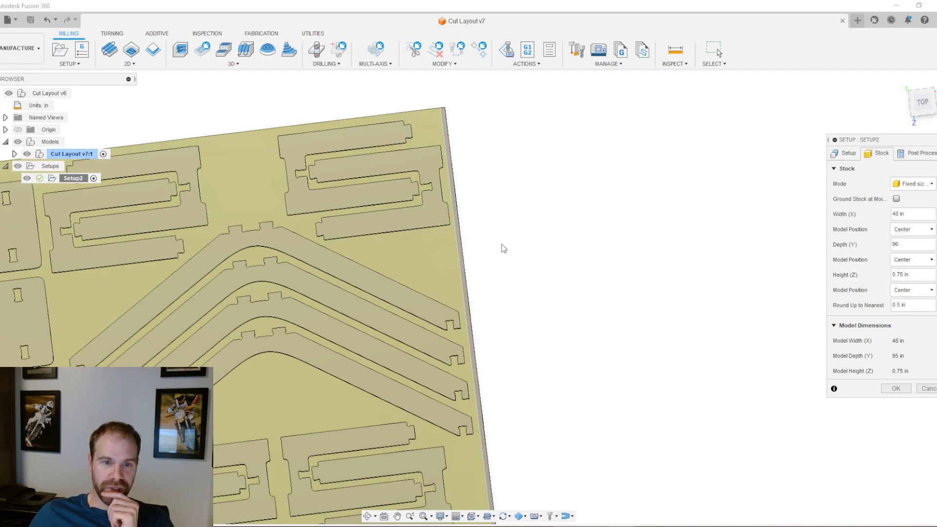
{"action": "scroll", "coordinate": [537, 249], "scroll_direction": "down", "scroll_amount": 2}
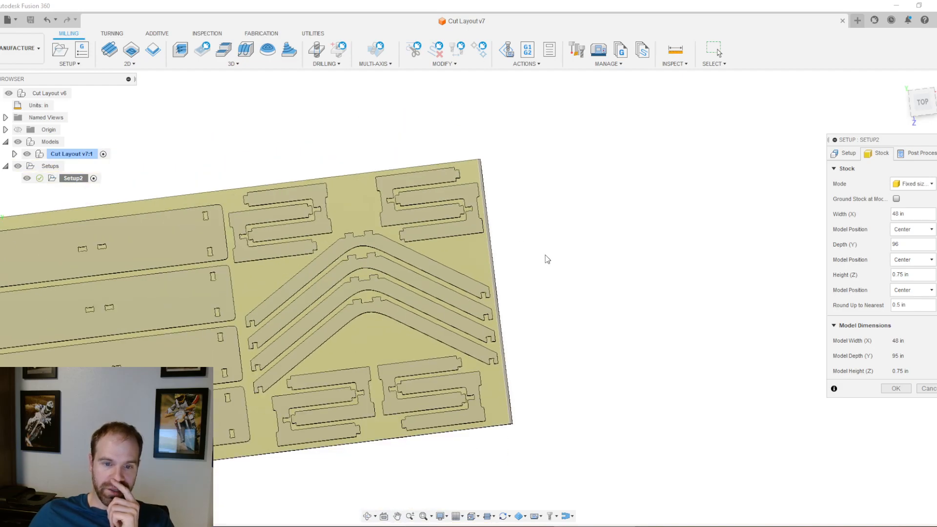
{"action": "scroll", "coordinate": [538, 247], "scroll_direction": "down", "scroll_amount": 2}
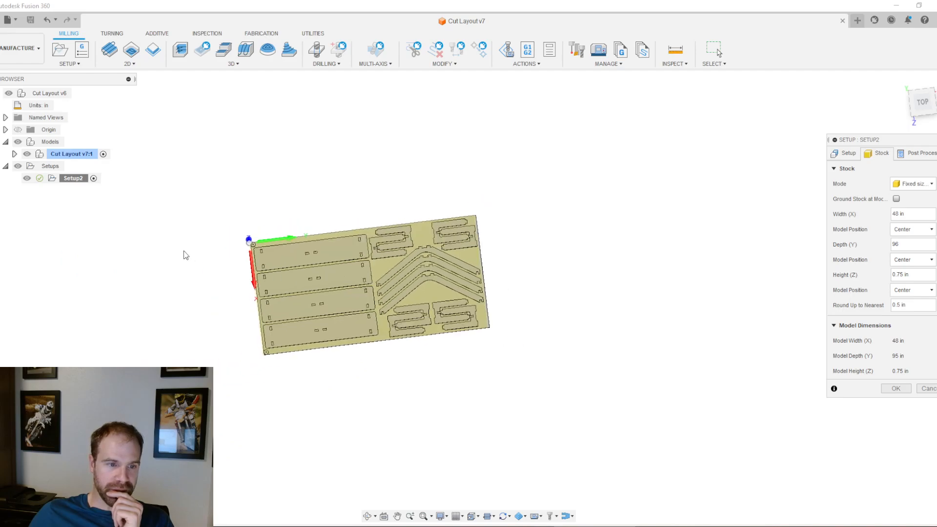
{"action": "scroll", "coordinate": [293, 241], "scroll_direction": "up", "scroll_amount": 6}
{"action": "scroll", "coordinate": [276, 225], "scroll_direction": "up", "scroll_amount": 2}
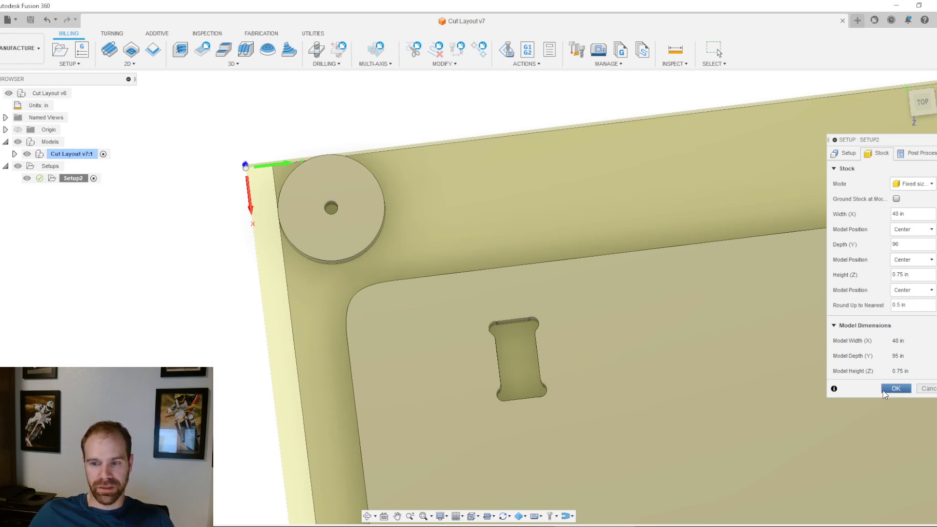
Step: Examine how the stock box fits around the corner discs and the far end of the sheet
{"action": "left_click", "coordinate": [896, 389]}
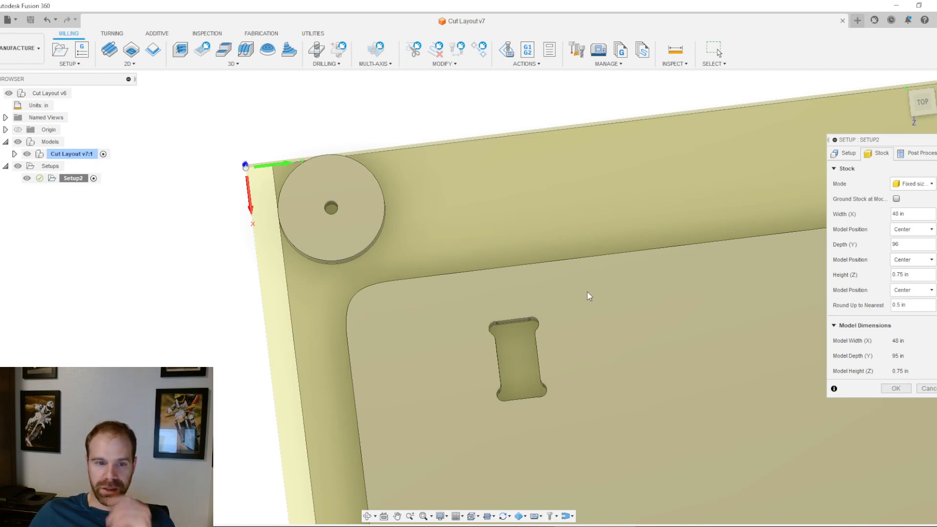
{"action": "scroll", "coordinate": [253, 245], "scroll_direction": "down", "scroll_amount": 3}
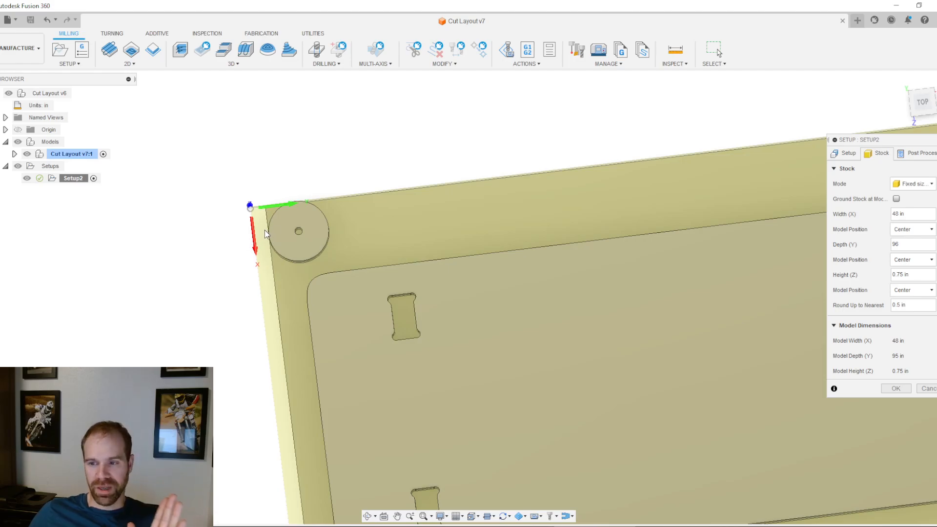
{"action": "scroll", "coordinate": [49, 303], "scroll_direction": "down", "scroll_amount": 2}
{"action": "scroll", "coordinate": [457, 327], "scroll_direction": "down", "scroll_amount": 3}
{"action": "scroll", "coordinate": [603, 268], "scroll_direction": "up", "scroll_amount": 5}
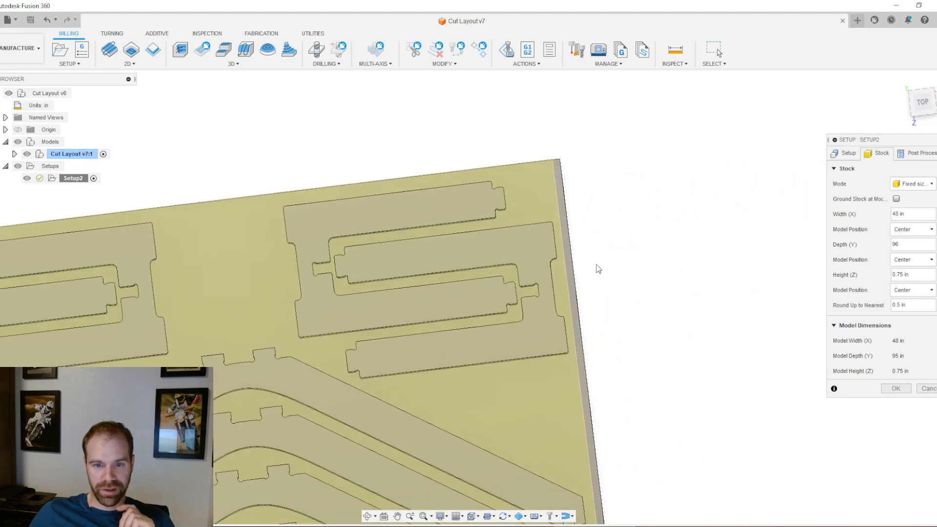
{"action": "scroll", "coordinate": [517, 283], "scroll_direction": "down", "scroll_amount": 5}
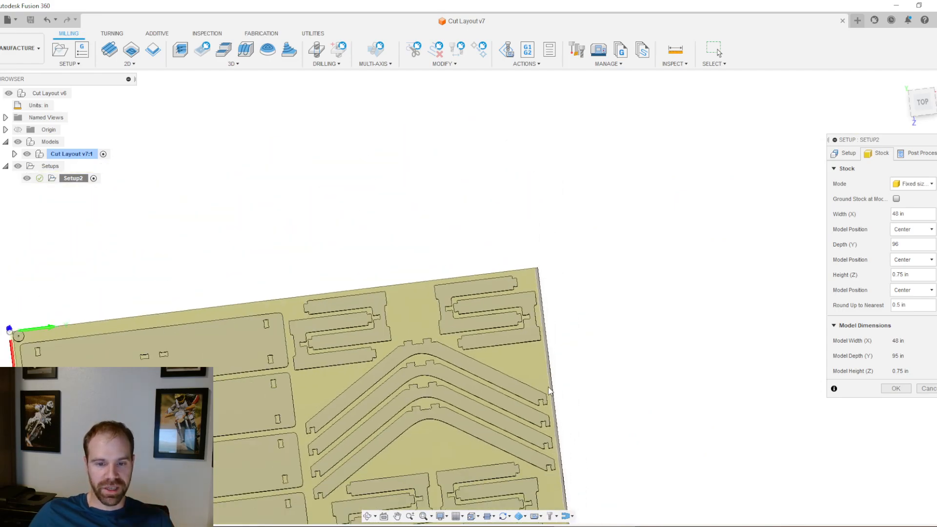
{"action": "scroll", "coordinate": [240, 505], "scroll_direction": "up", "scroll_amount": 5}
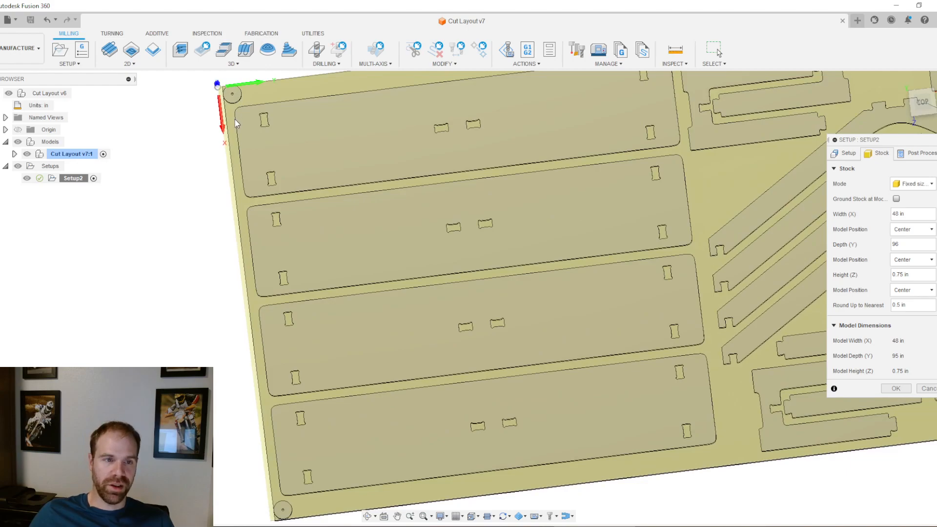
{"action": "scroll", "coordinate": [235, 119], "scroll_direction": "up", "scroll_amount": 5}
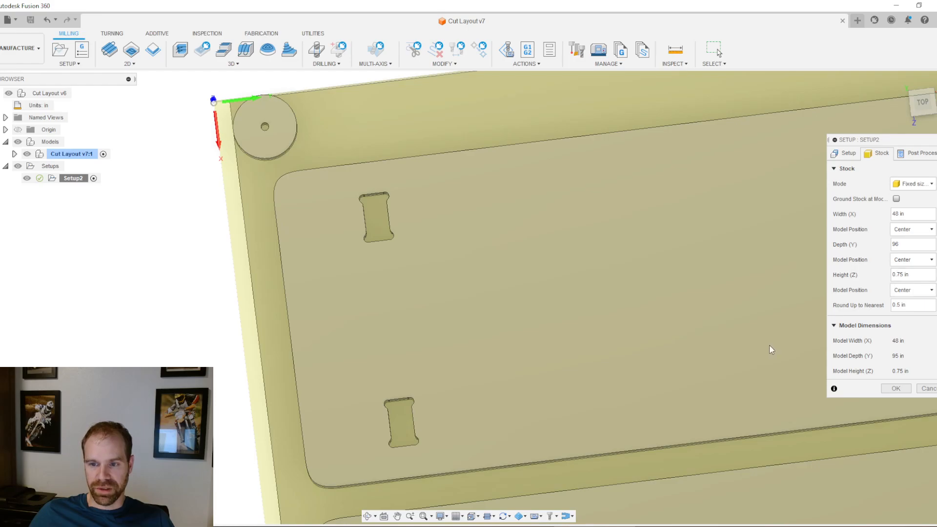
Step: Set the stock's round-up-to-nearest value to 0.25 in and finish editing Setup2
{"action": "left_click", "coordinate": [913, 303]}
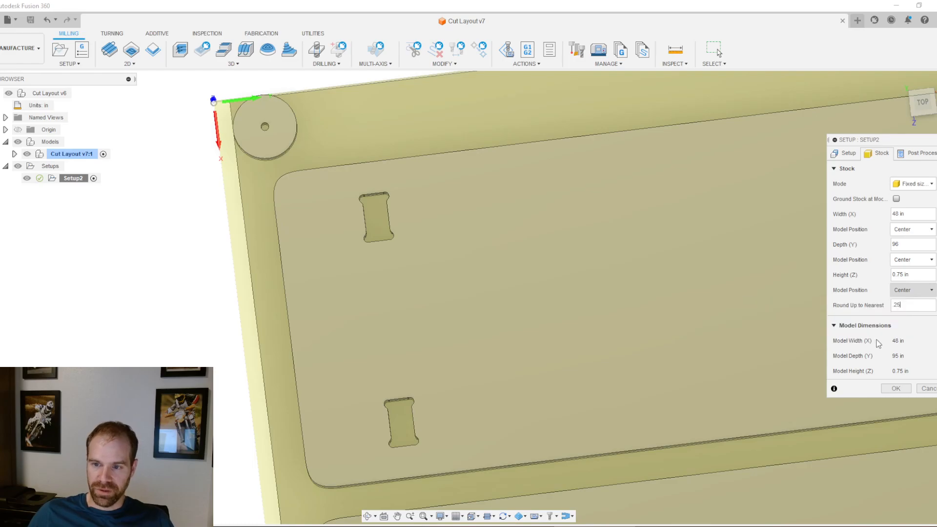
{"action": "key", "text": "Return"}
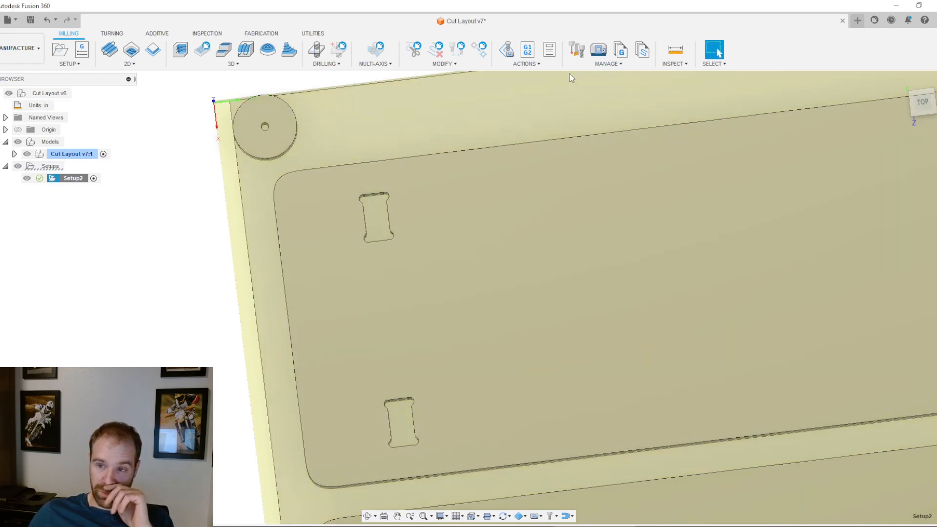
{"action": "scroll", "coordinate": [668, 136], "scroll_direction": "down", "scroll_amount": 2}
{"action": "scroll", "coordinate": [666, 144], "scroll_direction": "down", "scroll_amount": 3}
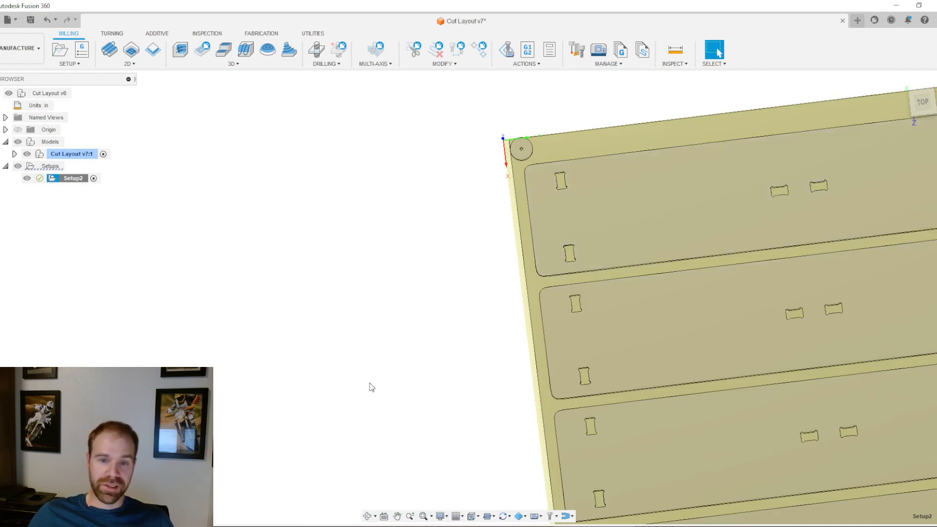
{"action": "left_click", "coordinate": [370, 383]}
{"action": "scroll", "coordinate": [464, 327], "scroll_direction": "down", "scroll_amount": 4}
{"action": "middle_click_drag", "start_coordinate": [602, 387], "coordinate": [585, 305], "text": "shift"}
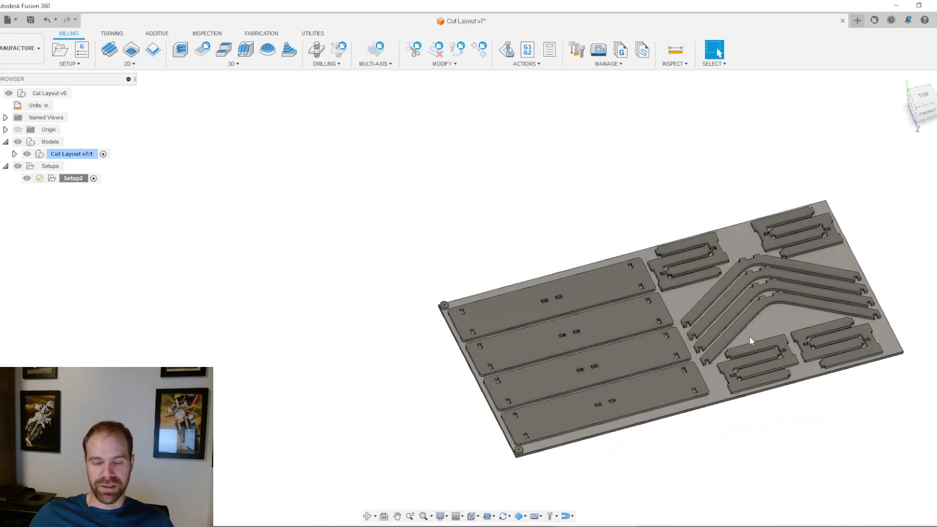
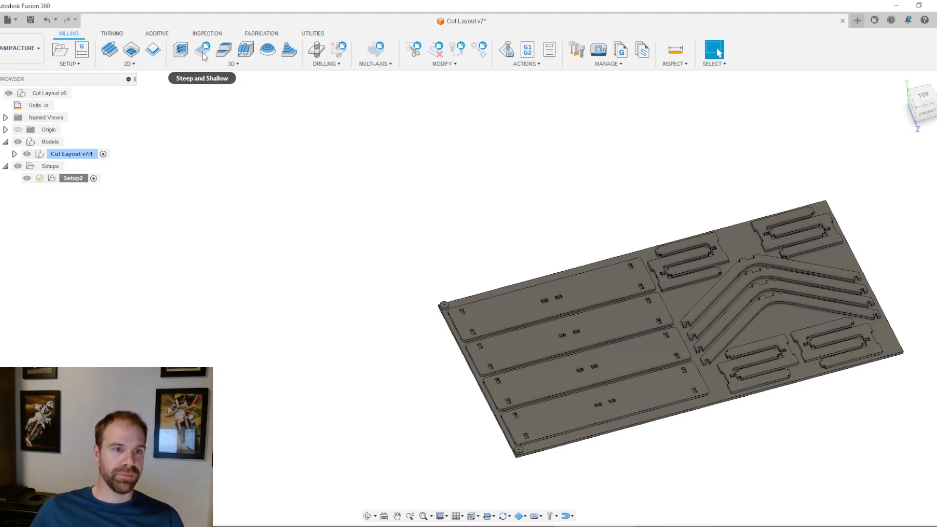
{"action": "left_click", "coordinate": [233, 64]}
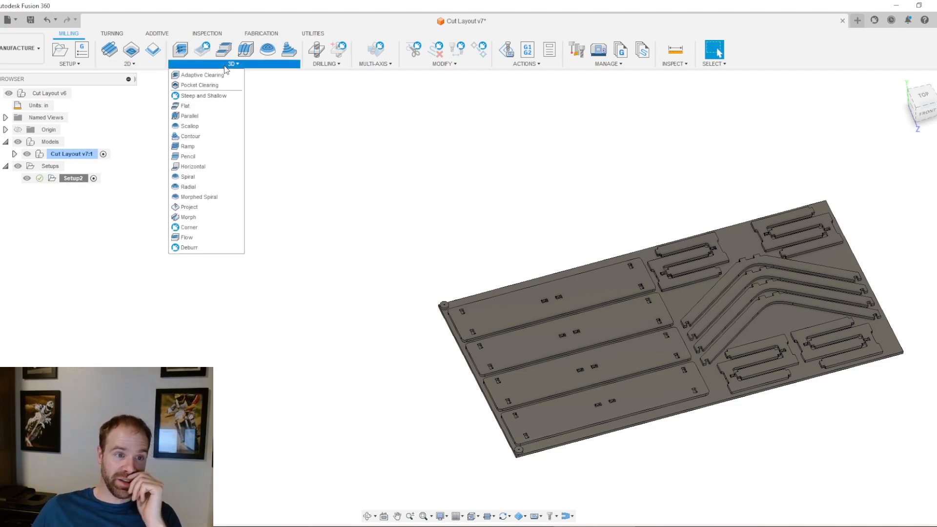
{"action": "left_click", "coordinate": [129, 64]}
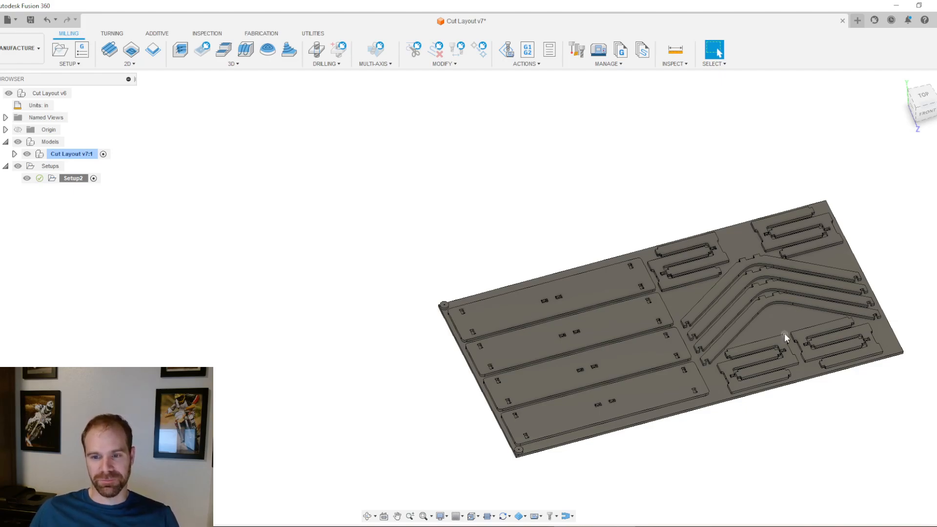
{"action": "mouse_move", "coordinate": [746, 286]}
{"action": "middle_mouse_down", "text": "shift"}
{"action": "mouse_move", "coordinate": [742, 268]}
{"action": "mouse_move", "coordinate": [756, 260]}
{"action": "mouse_move", "coordinate": [759, 298]}
{"action": "middle_mouse_up", "text": "shift"}
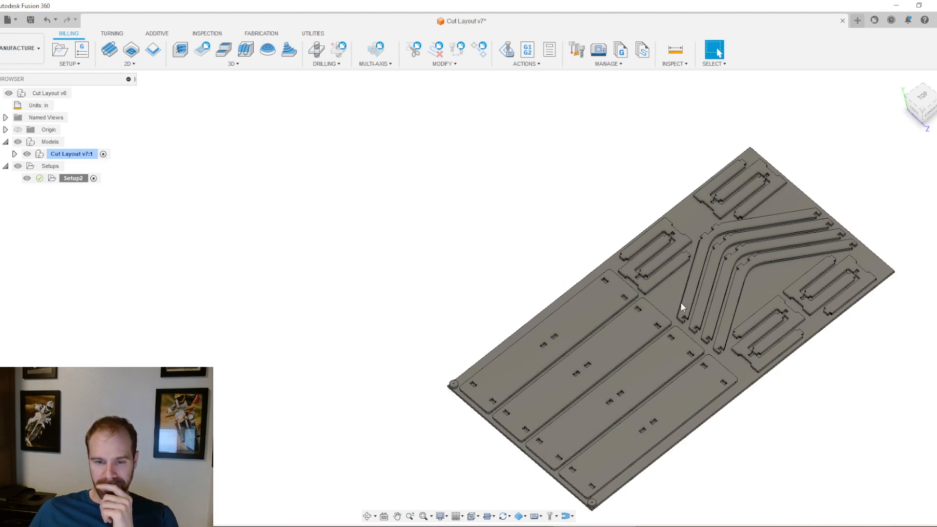
{"action": "middle_click_drag", "start_coordinate": [639, 318], "coordinate": [656, 320], "text": "shift"}
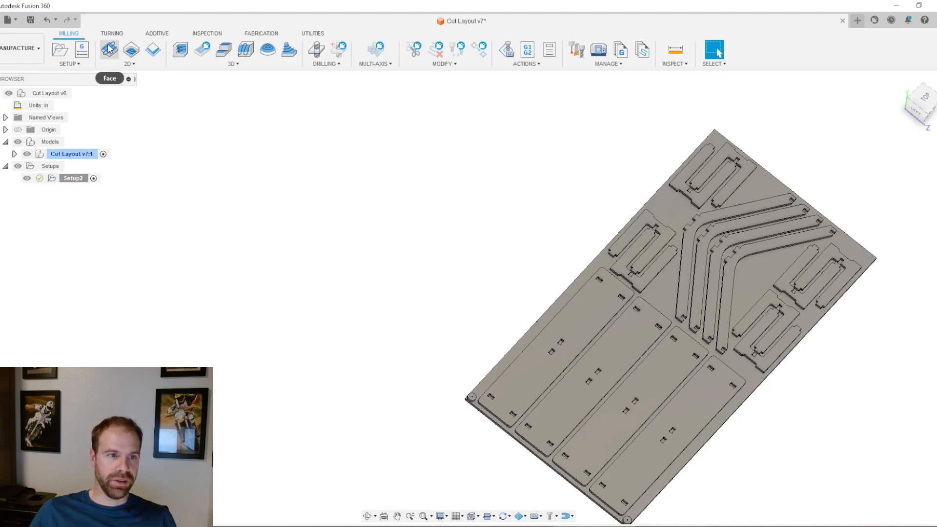
Step: Start a 2D Contour operation in Setup2 and open the tool selection for it
{"action": "left_click", "coordinate": [152, 51]}
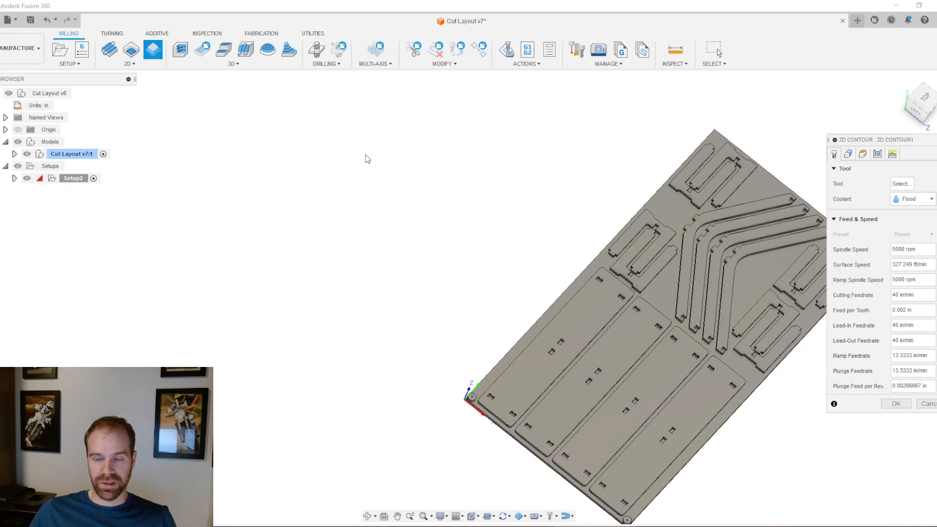
{"action": "scroll", "coordinate": [360, 172], "scroll_direction": "down", "scroll_amount": 3}
{"action": "scroll", "coordinate": [603, 258], "scroll_direction": "up", "scroll_amount": 5}
{"action": "middle_click_drag", "start_coordinate": [647, 206], "coordinate": [633, 165], "text": "shift"}
{"action": "left_click", "coordinate": [897, 183]}
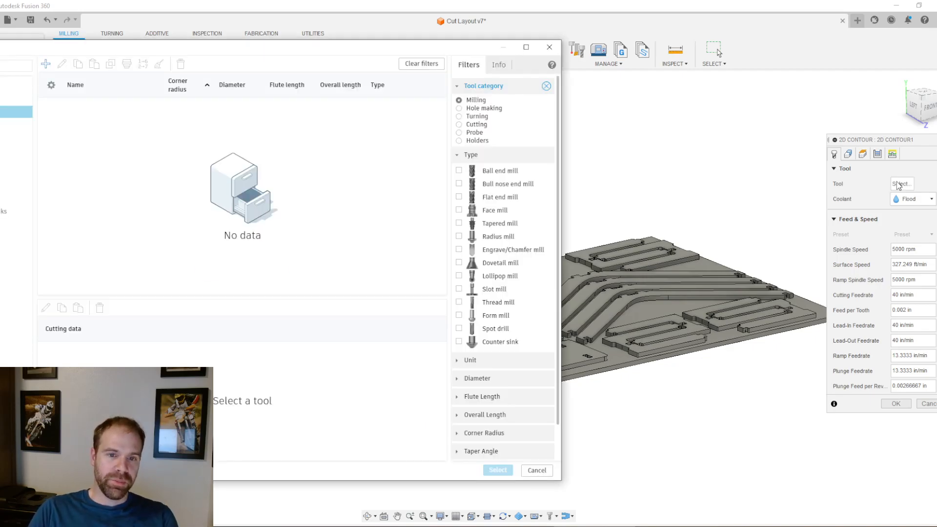
{"action": "left_click_drag", "start_coordinate": [274, 53], "coordinate": [427, 57]}
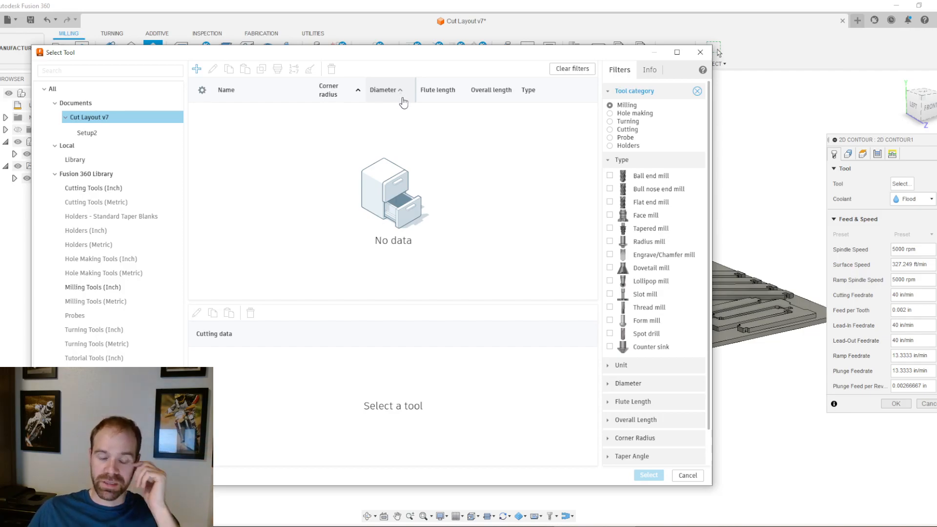
{"action": "left_click", "coordinate": [610, 202]}
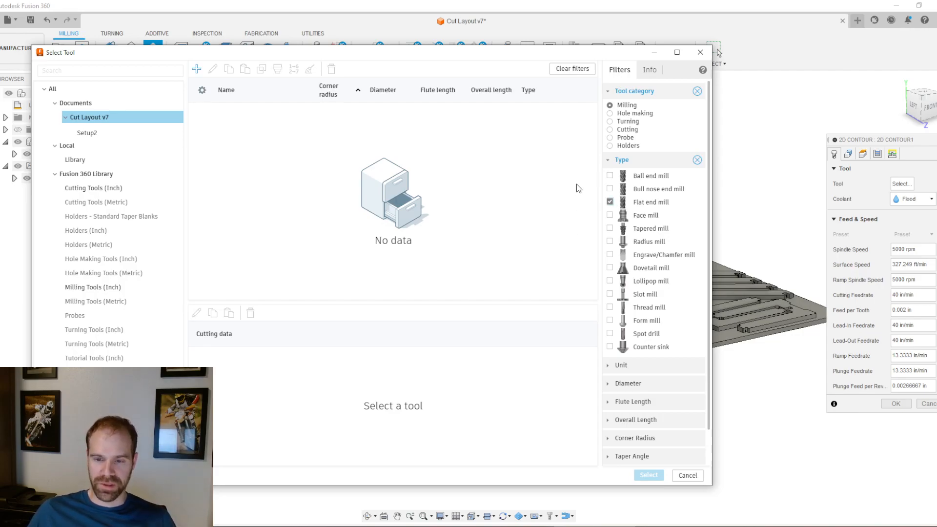
{"action": "left_click", "coordinate": [615, 366]}
{"action": "left_click", "coordinate": [610, 388]}
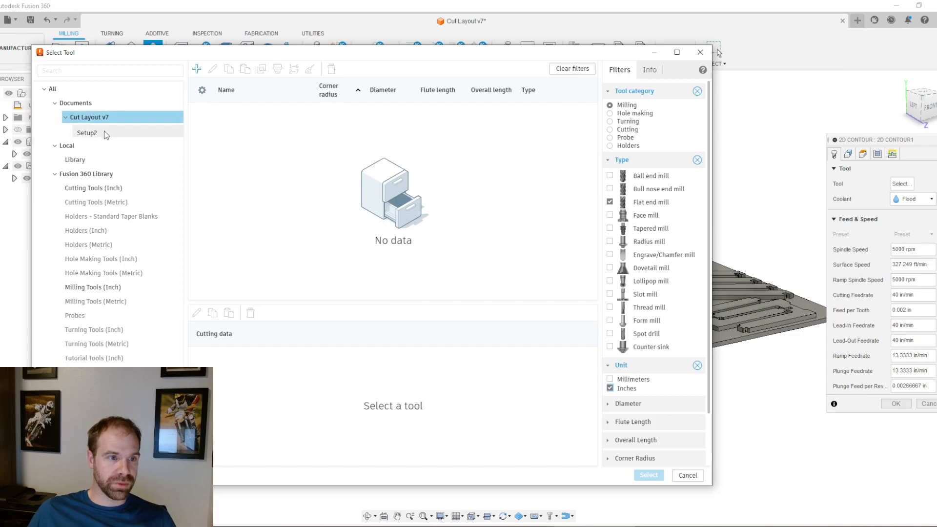
{"action": "left_click", "coordinate": [79, 159]}
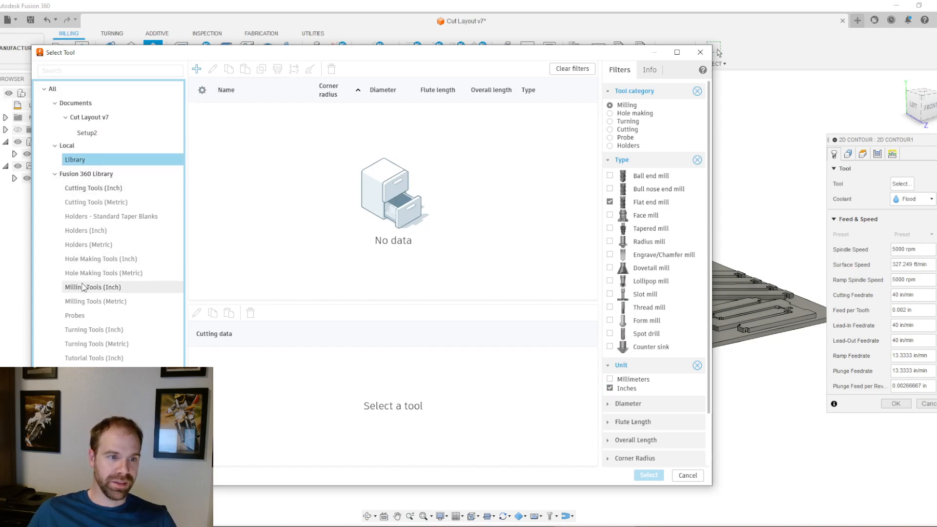
{"action": "left_click", "coordinate": [92, 188]}
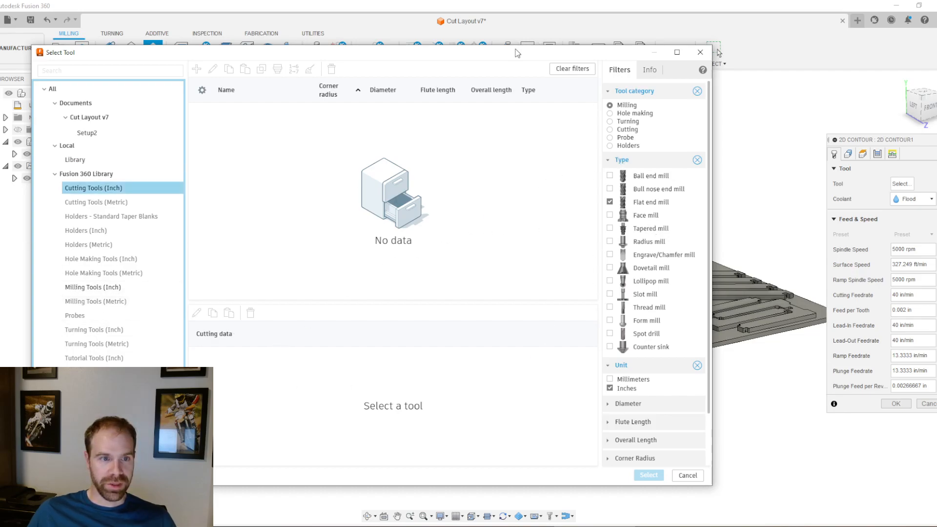
{"action": "left_click", "coordinate": [557, 69]}
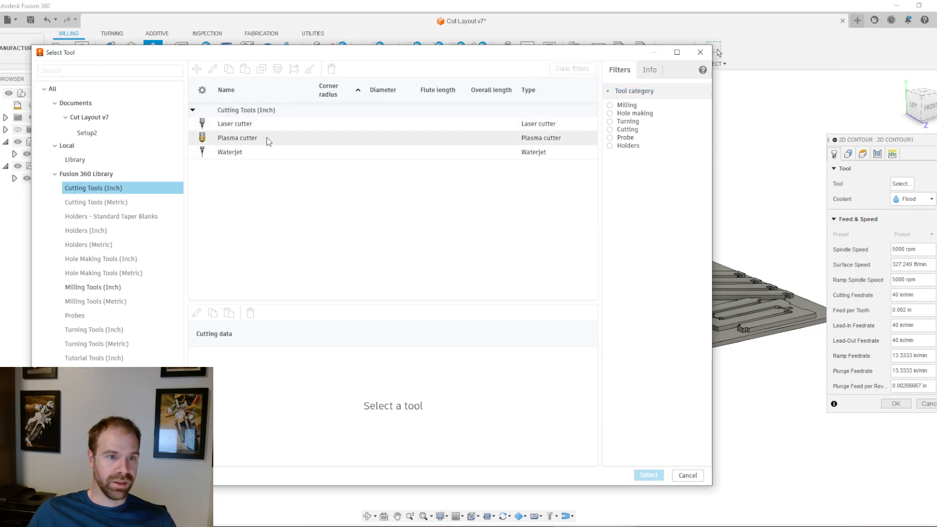
Step: Filter the Milling Tools (Inch) library to flat end mills in inches with a diameter equal to 0.25 in
{"action": "left_click", "coordinate": [76, 291]}
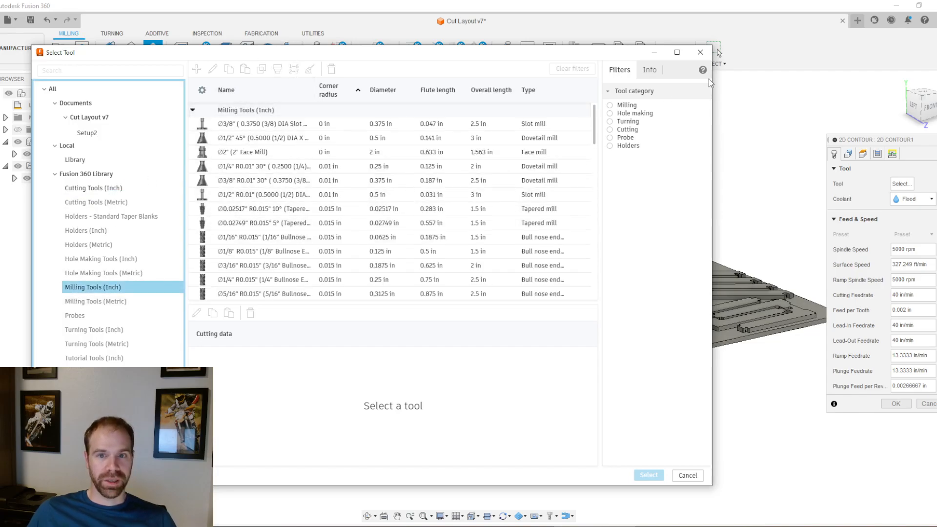
{"action": "left_click", "coordinate": [610, 105]}
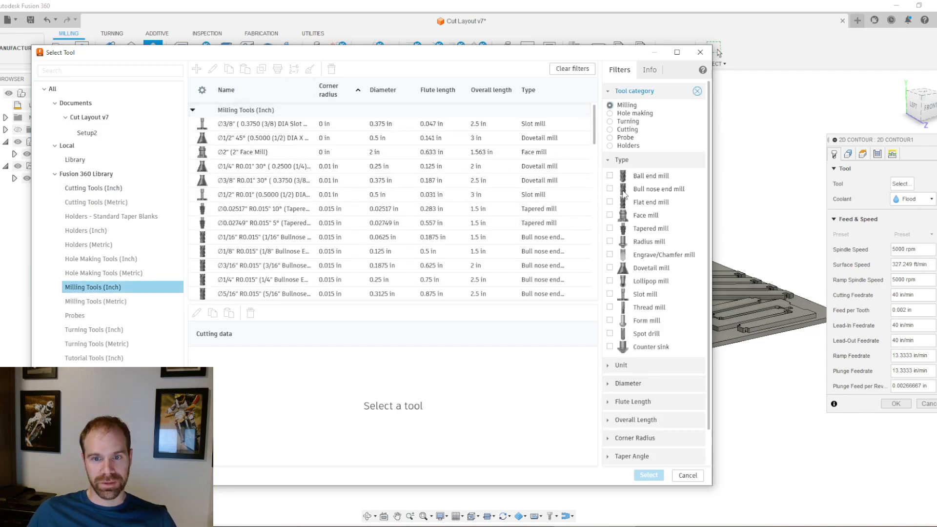
{"action": "left_click", "coordinate": [610, 202]}
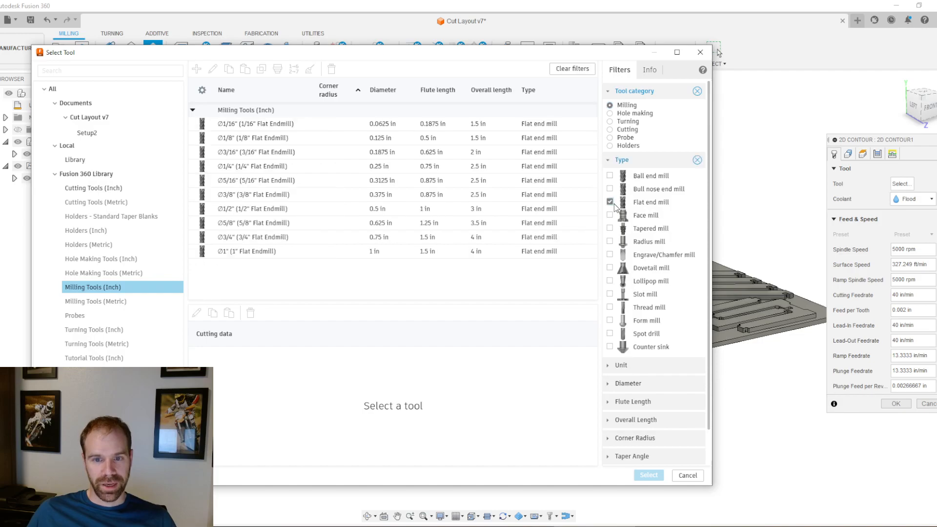
{"action": "left_click", "coordinate": [607, 383]}
{"action": "left_click", "coordinate": [609, 366]}
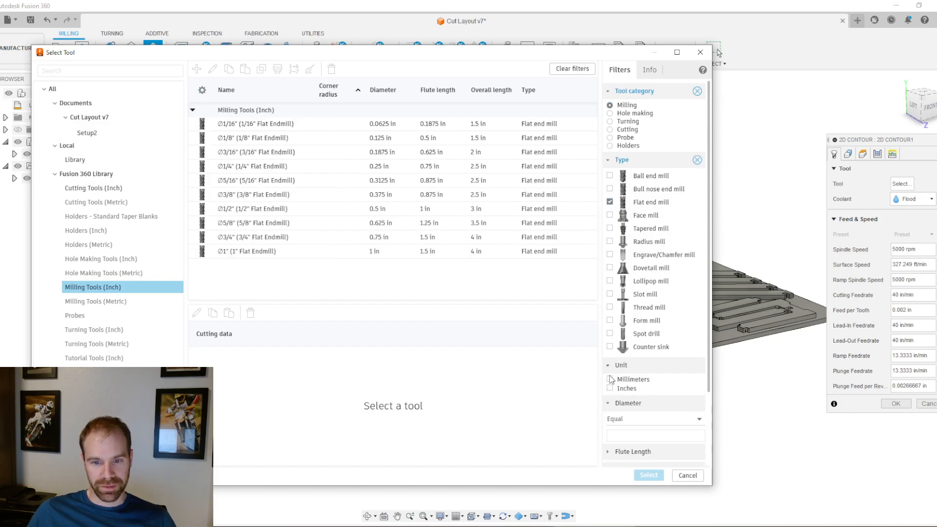
{"action": "left_click", "coordinate": [610, 389]}
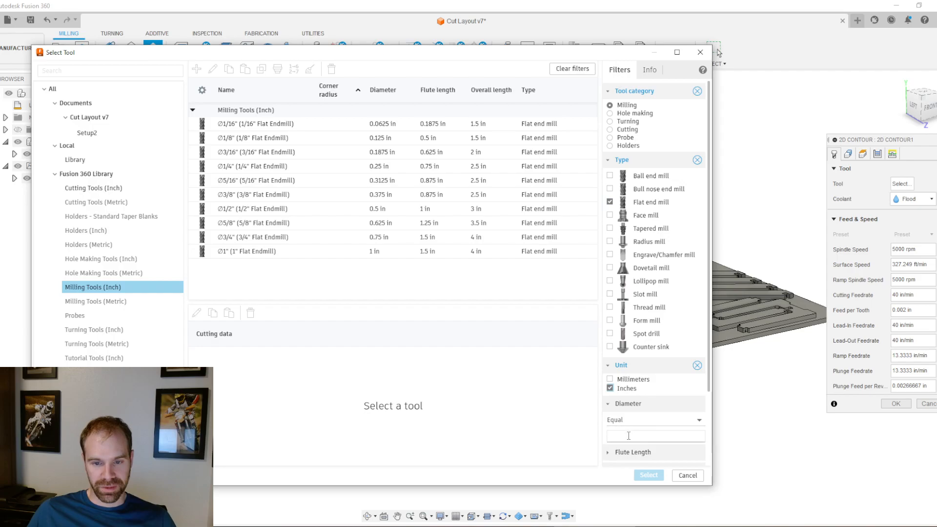
{"action": "type", "text": ".25"}
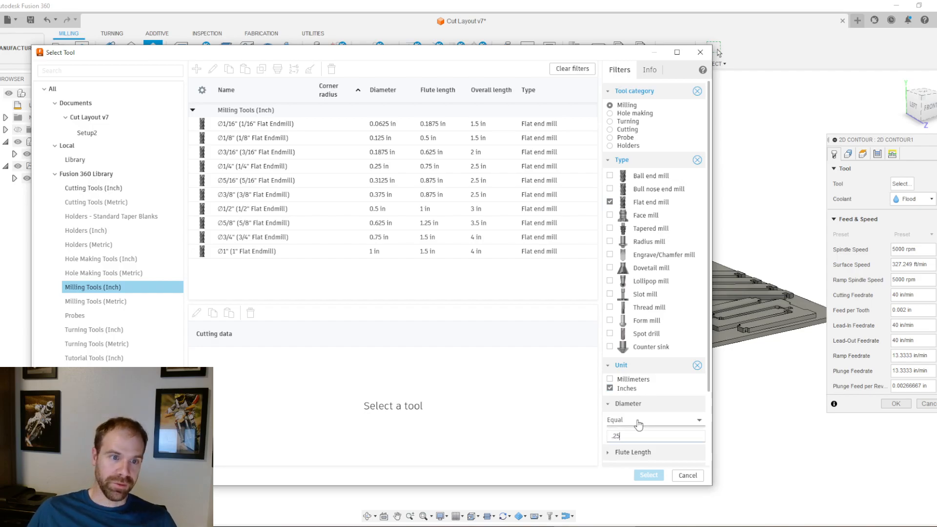
{"action": "key", "text": "Return"}
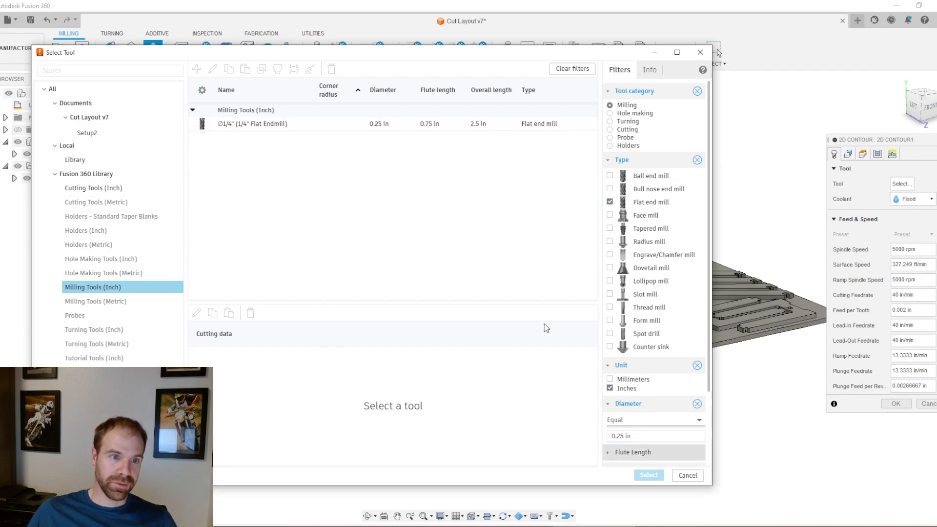
Step: Pick the 1/4" Flat Endmill and examine its material cutting-data presets and the details of the default preset
{"action": "left_click", "coordinate": [276, 125]}
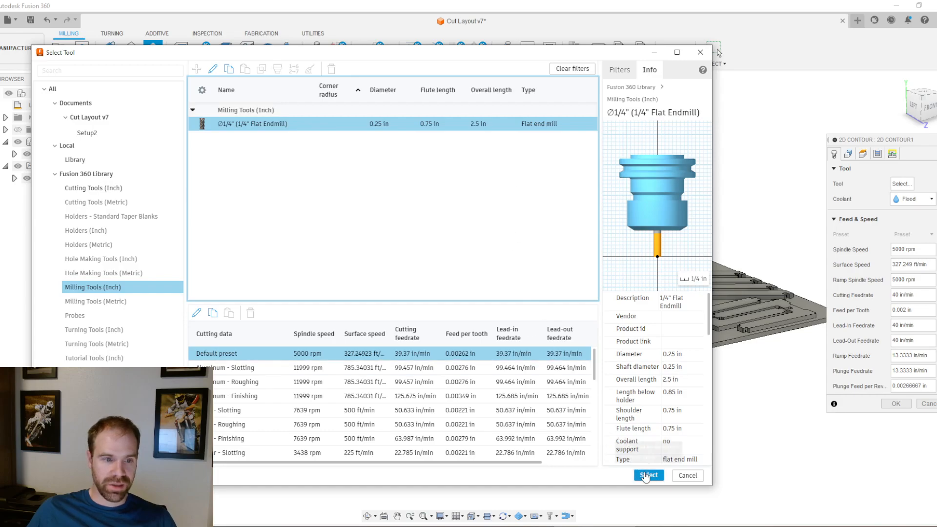
{"action": "scroll", "coordinate": [249, 409], "scroll_direction": "down", "scroll_amount": 1}
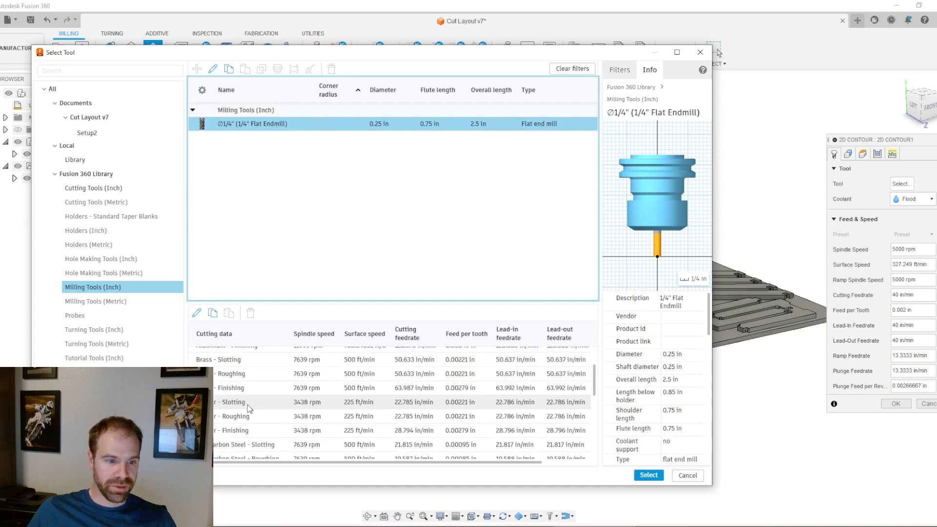
{"action": "scroll", "coordinate": [248, 415], "scroll_direction": "down", "scroll_amount": 3}
{"action": "scroll", "coordinate": [247, 419], "scroll_direction": "up", "scroll_amount": 5}
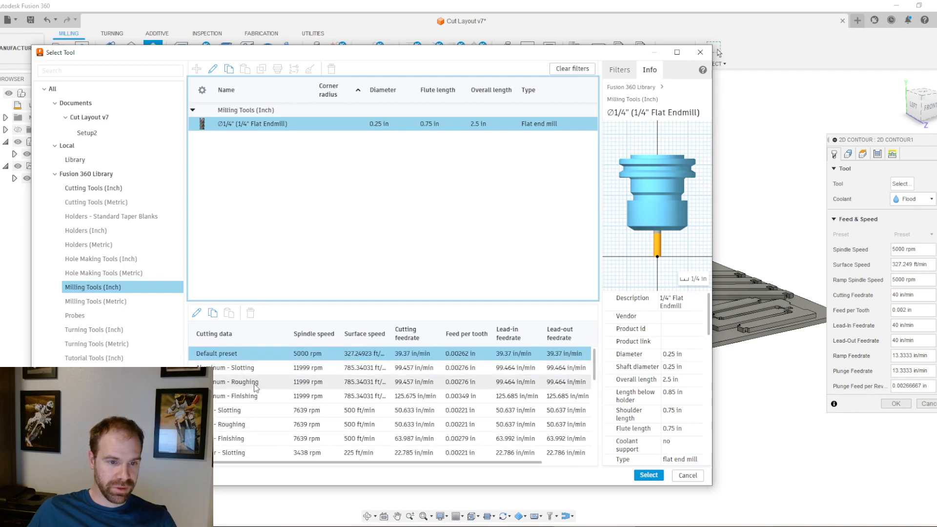
{"action": "scroll", "coordinate": [262, 402], "scroll_direction": "down", "scroll_amount": 1}
{"action": "scroll", "coordinate": [262, 405], "scroll_direction": "down", "scroll_amount": 3}
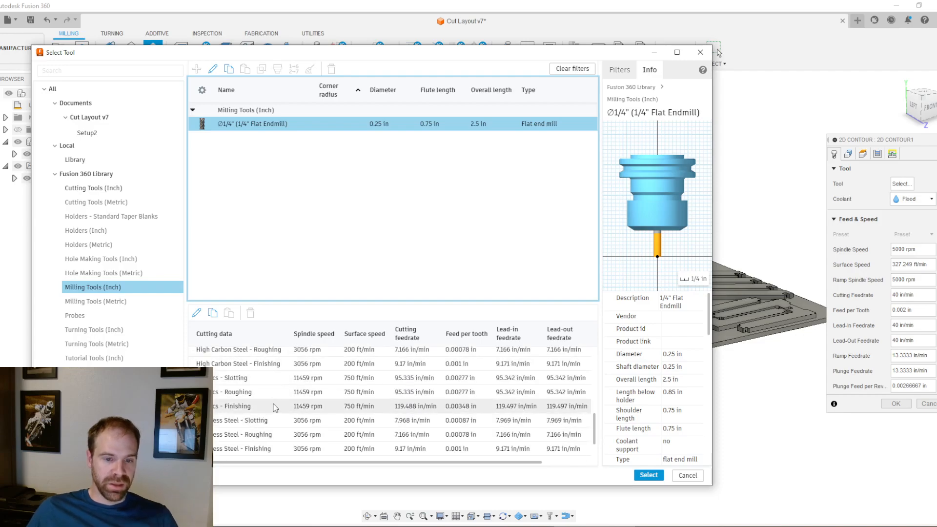
{"action": "scroll", "coordinate": [280, 405], "scroll_direction": "down", "scroll_amount": 1}
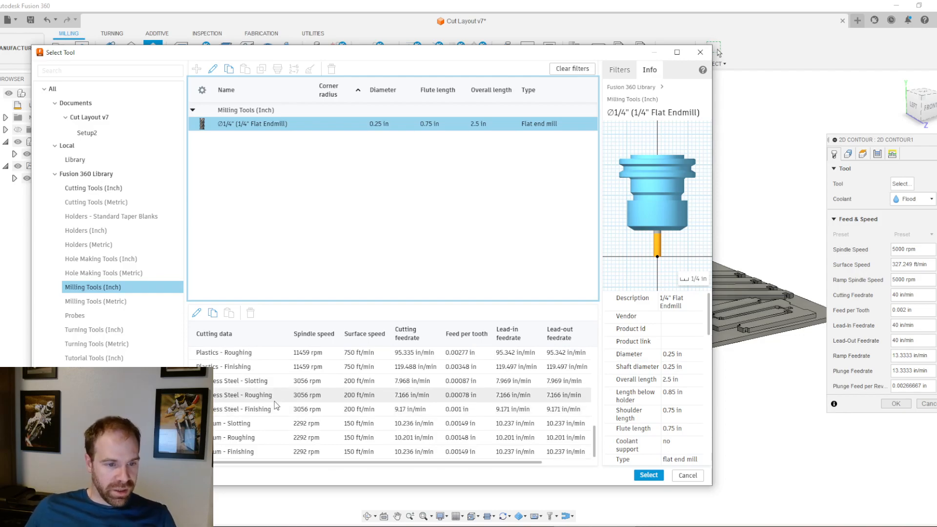
{"action": "scroll", "coordinate": [277, 404], "scroll_direction": "up", "scroll_amount": 1}
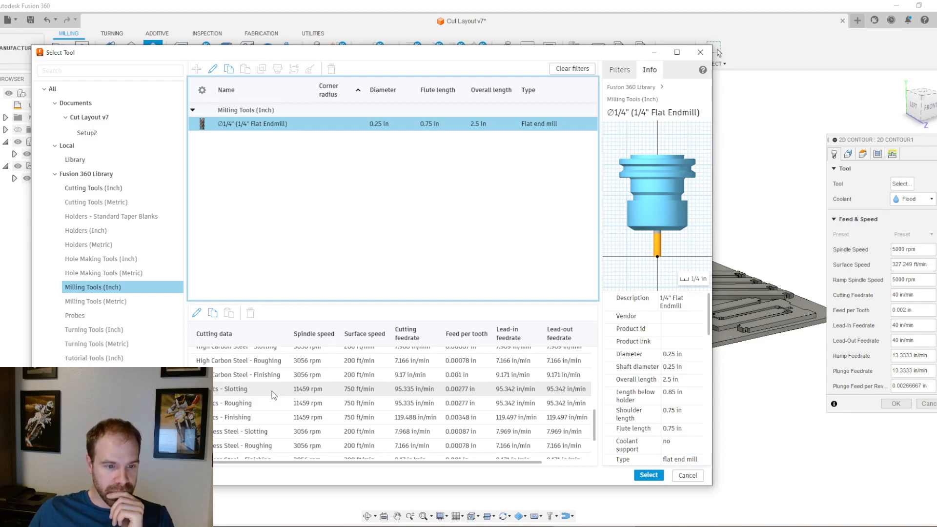
{"action": "scroll", "coordinate": [268, 420], "scroll_direction": "up", "scroll_amount": 5}
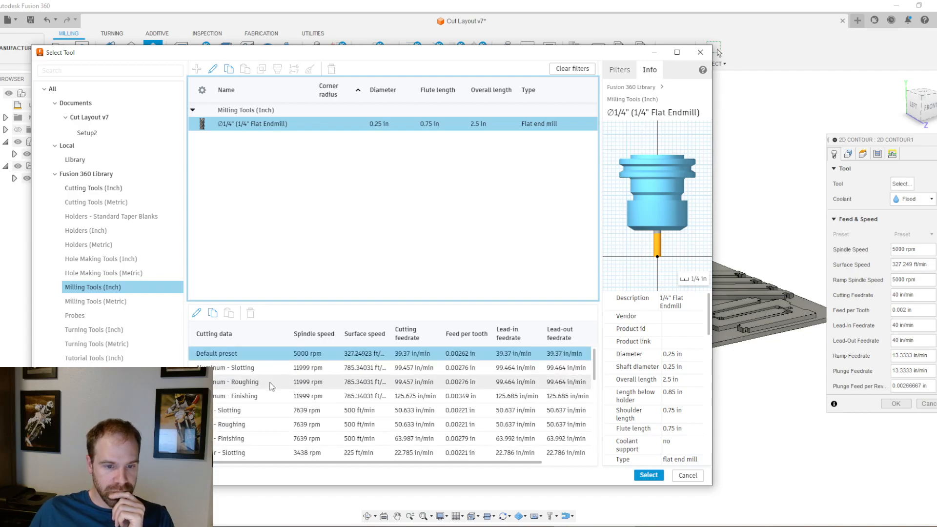
{"action": "scroll", "coordinate": [270, 396], "scroll_direction": "down", "scroll_amount": 1}
{"action": "scroll", "coordinate": [270, 397], "scroll_direction": "down", "scroll_amount": 1}
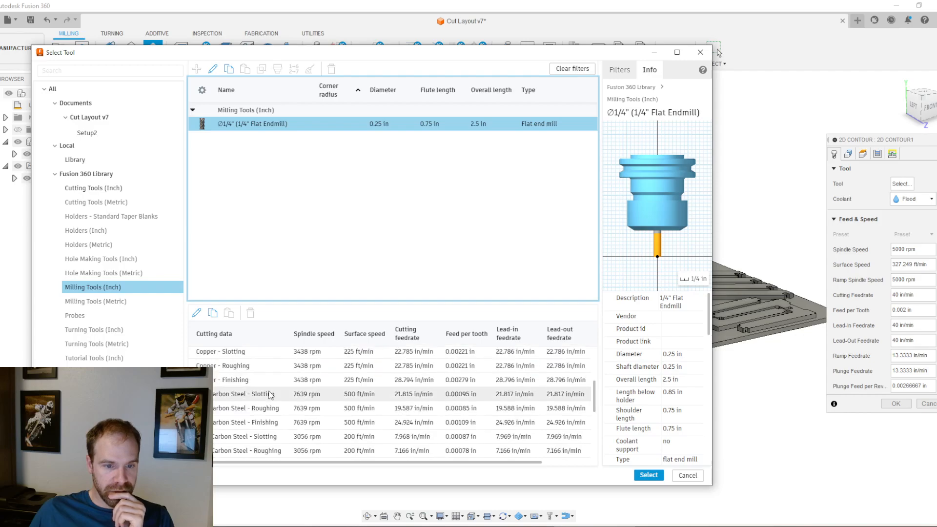
{"action": "scroll", "coordinate": [270, 396], "scroll_direction": "down", "scroll_amount": 1}
{"action": "scroll", "coordinate": [270, 396], "scroll_direction": "down", "scroll_amount": 1}
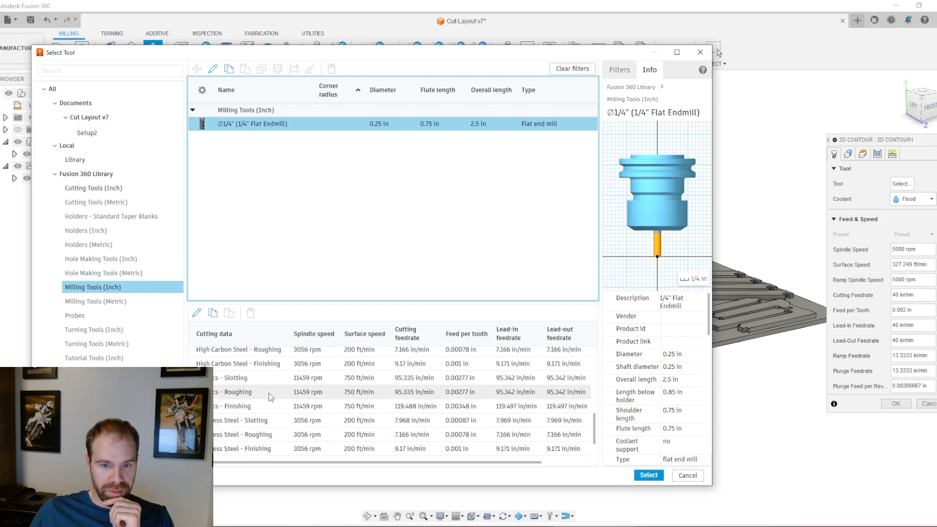
{"action": "scroll", "coordinate": [272, 398], "scroll_direction": "down", "scroll_amount": 1}
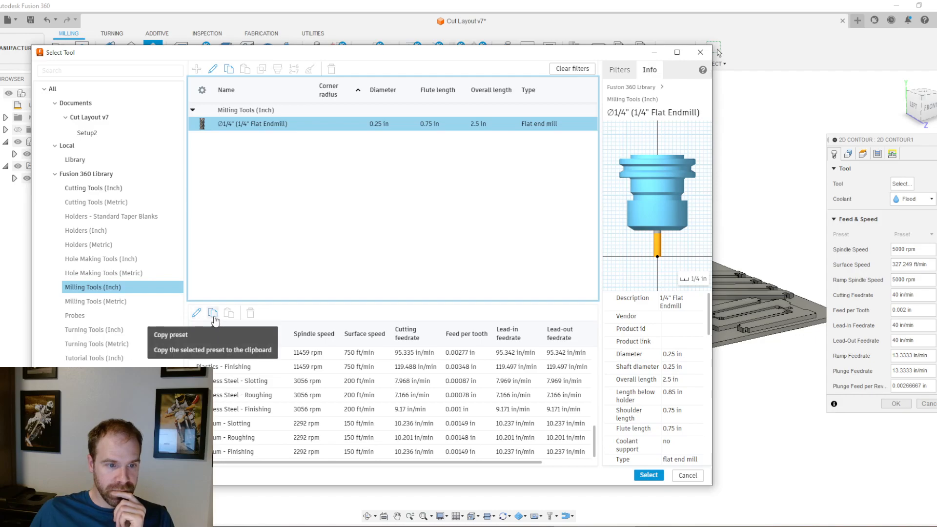
{"action": "left_click", "coordinate": [197, 315]}
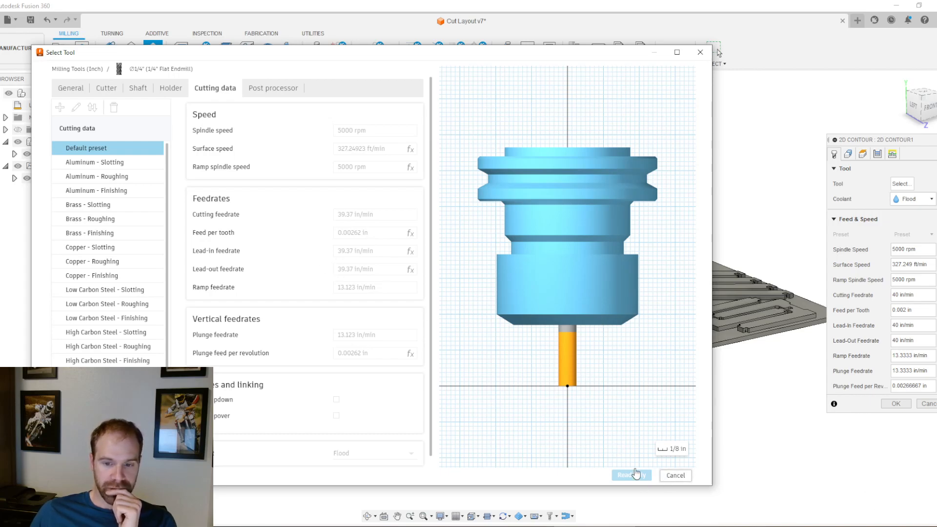
{"action": "left_click", "coordinate": [668, 477]}
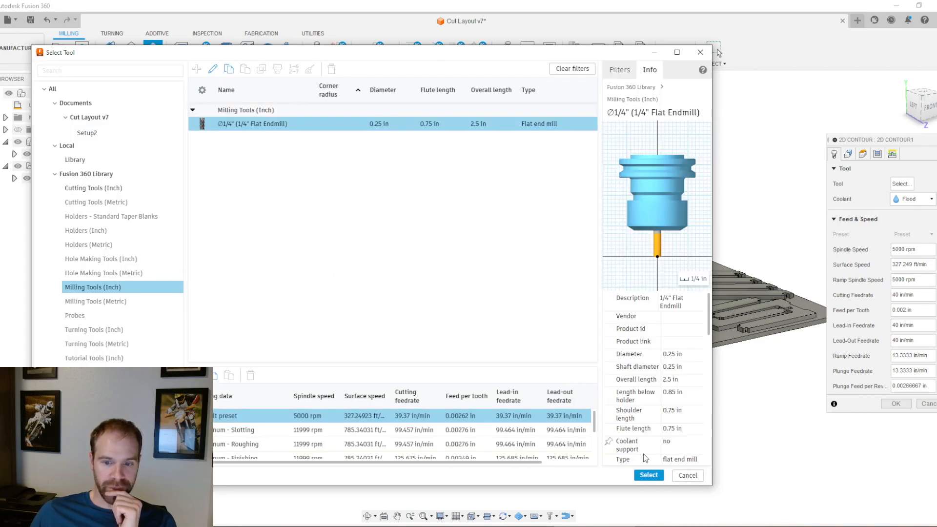
Step: Use the 1/4" Flat Endmill for the 2D Contour operation and set the coolant to Disabled
{"action": "left_click", "coordinate": [649, 476]}
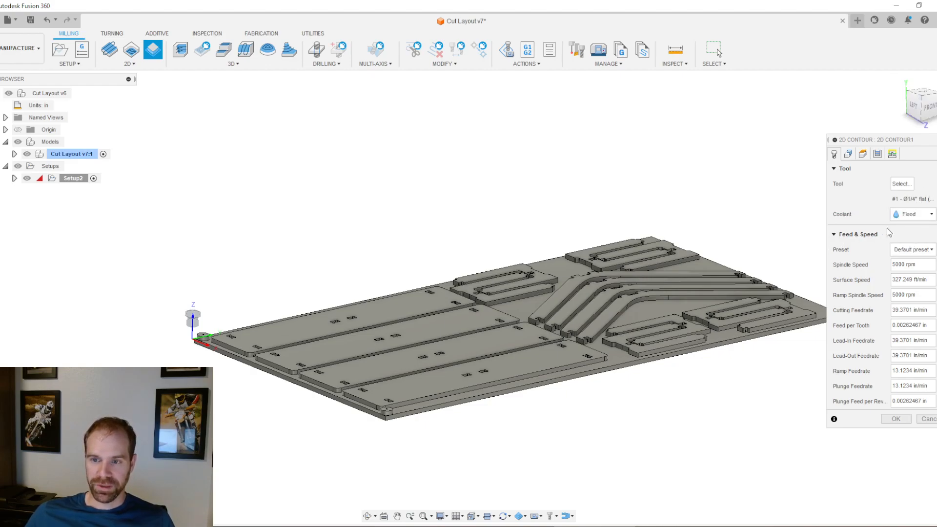
{"action": "left_click", "coordinate": [913, 218]}
{"action": "left_click", "coordinate": [914, 227]}
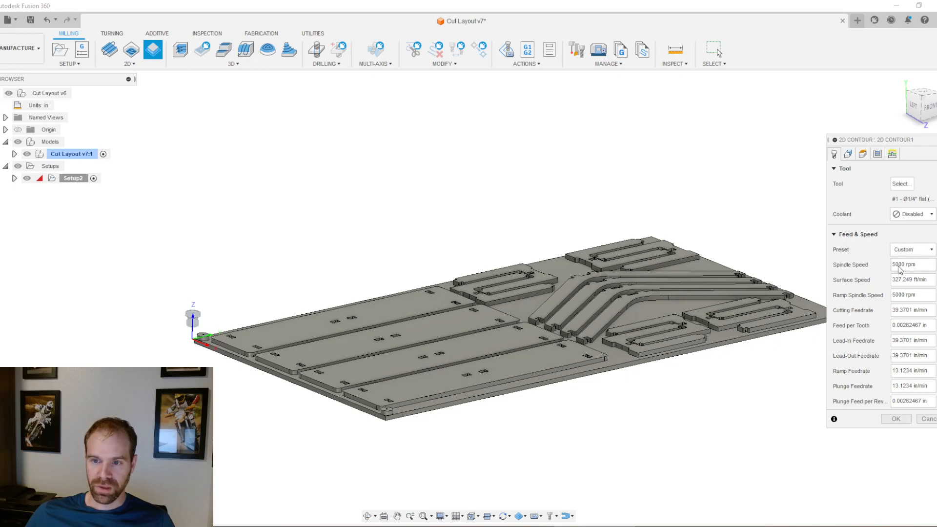
Step: Set the spindle speed to 14000 rpm and the surface speed to 200 ft/min for the contour operation
{"action": "left_click", "coordinate": [913, 263]}
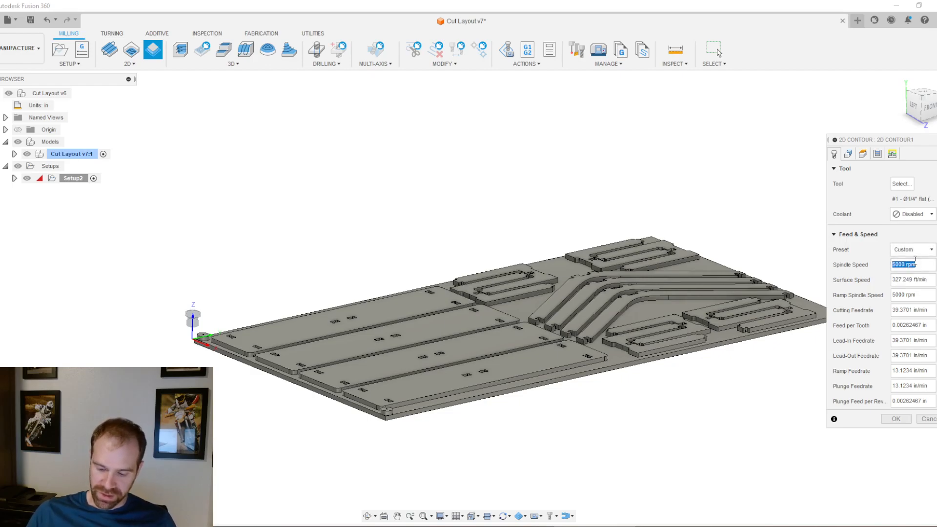
{"action": "type", "text": "14000"}
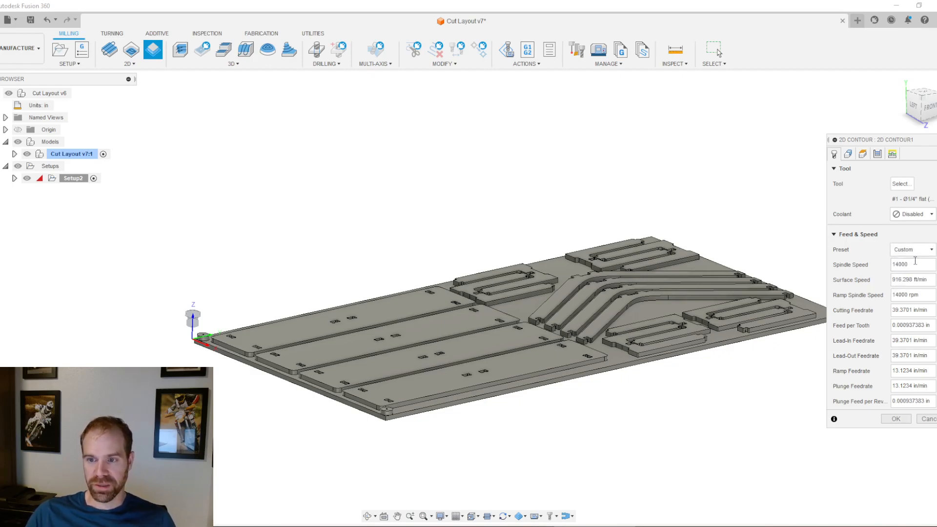
{"action": "key", "text": "Tab"}
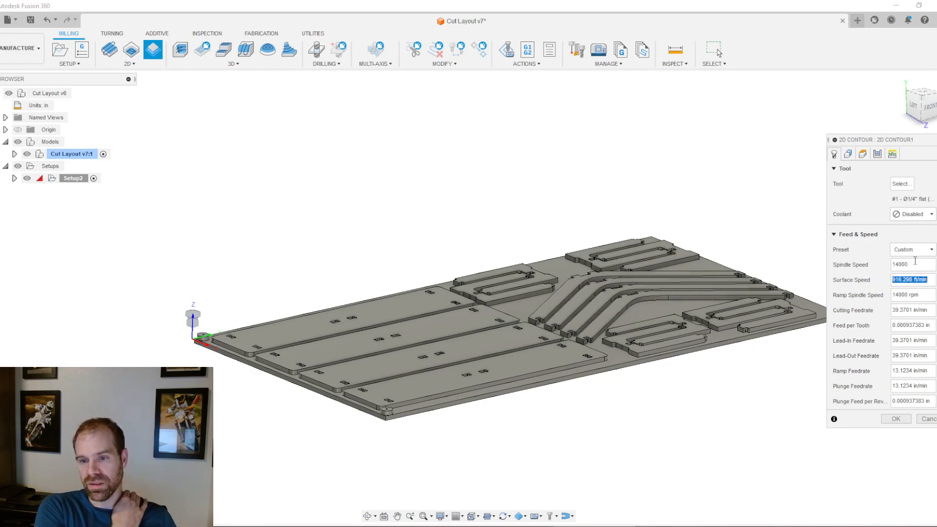
{"action": "type", "text": "200"}
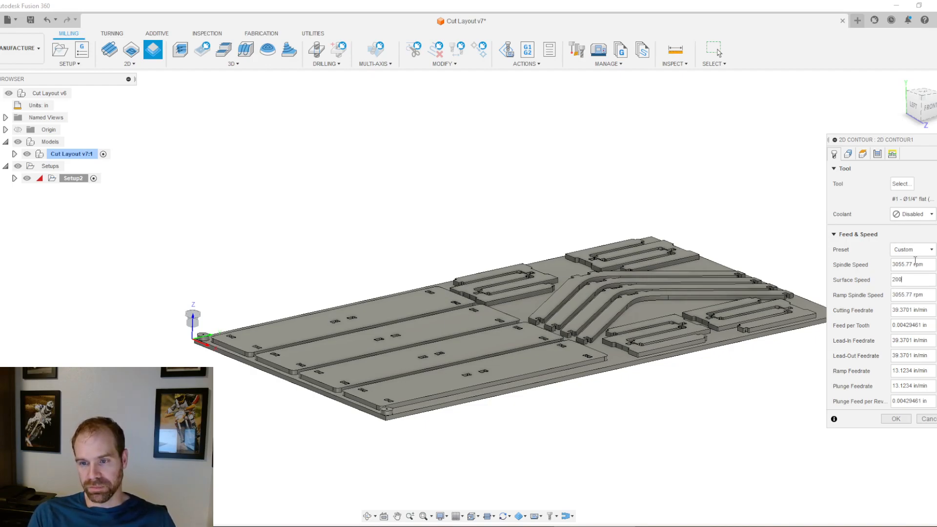
{"action": "key", "text": "Tab"}
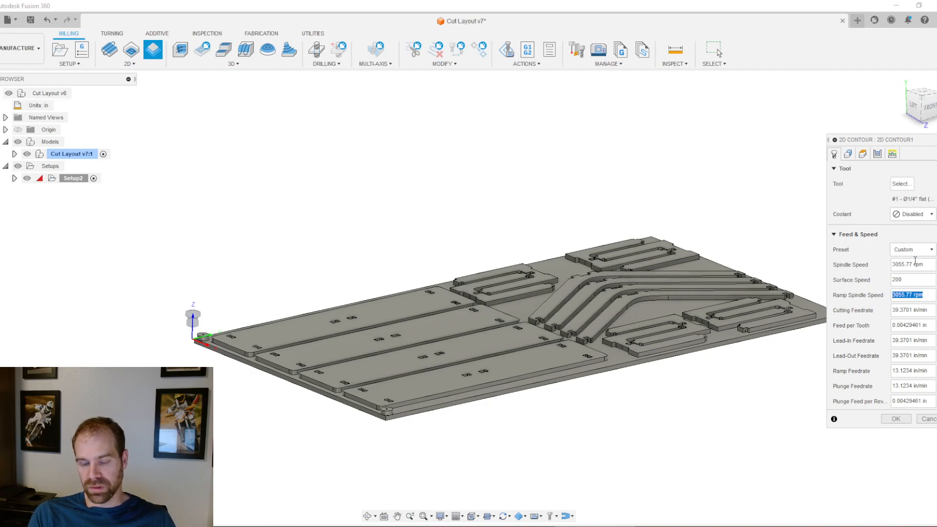
Step: Set the contour operation's cutting feedrate to 200 in/min
{"action": "key", "text": "Tab"}
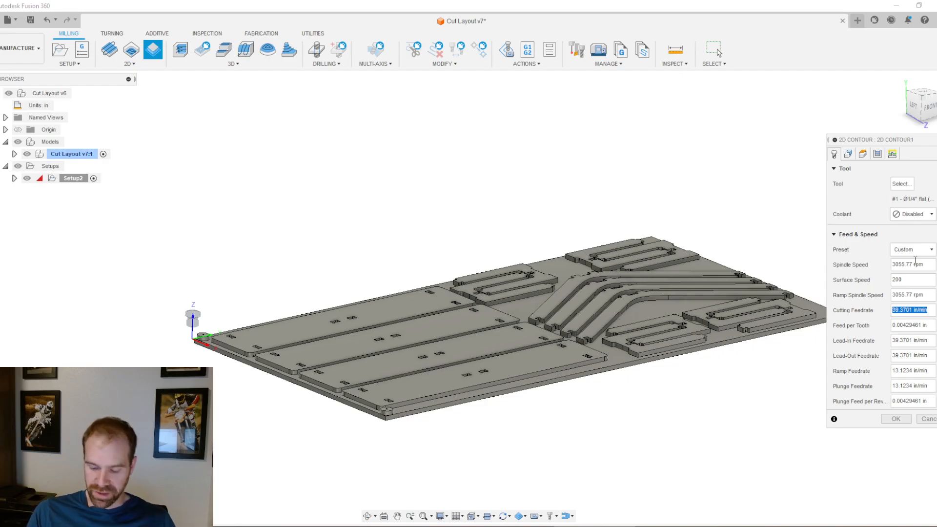
{"action": "type", "text": "200"}
{"action": "key", "text": "Tab"}
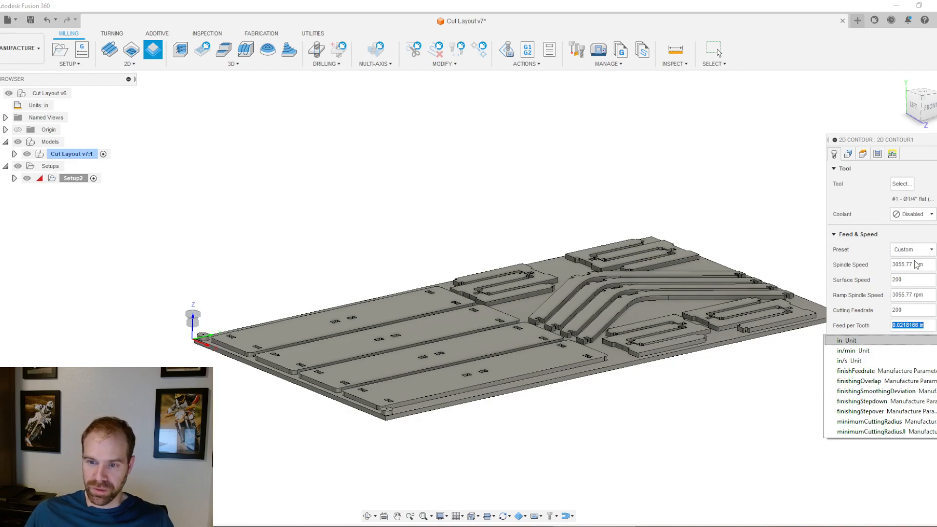
{"action": "left_click", "coordinate": [917, 303]}
{"action": "left_click", "coordinate": [910, 307]}
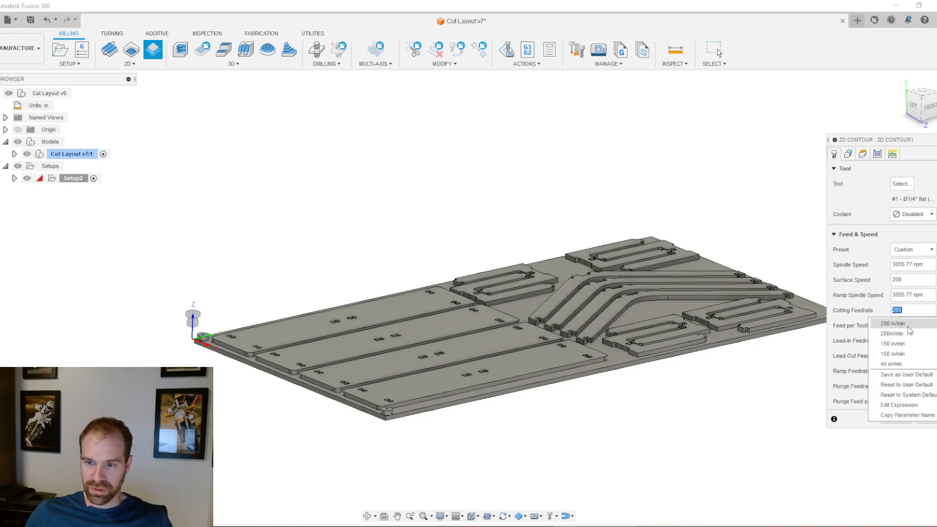
{"action": "left_click", "coordinate": [907, 325]}
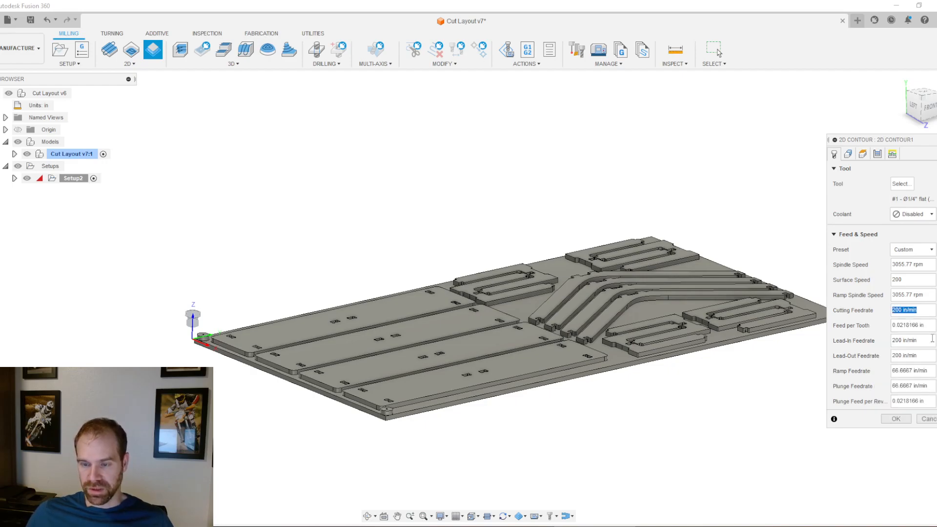
Step: Restore the contour operation's spindle speed to 14000 rpm
{"action": "left_click", "coordinate": [913, 280]}
{"action": "left_click_drag", "start_coordinate": [922, 265], "coordinate": [893, 266]}
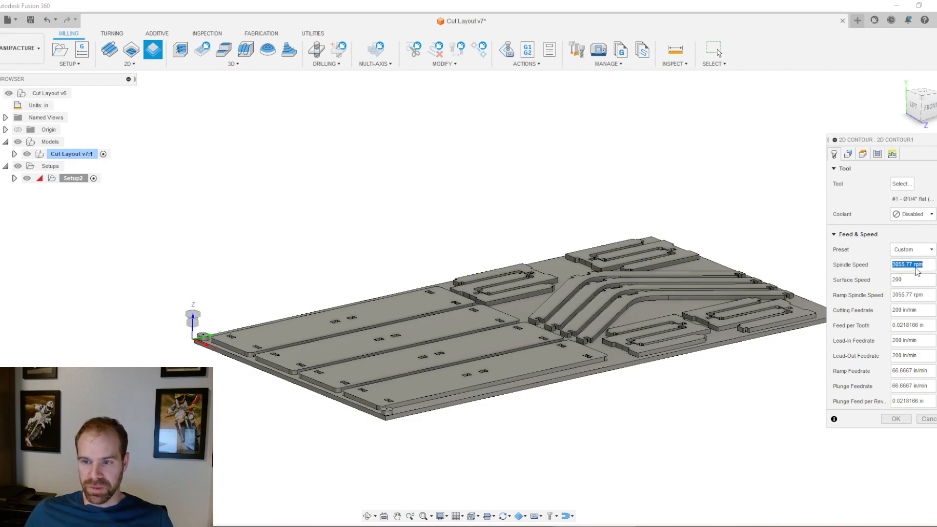
{"action": "type", "text": "14000"}
{"action": "key", "text": "Return"}
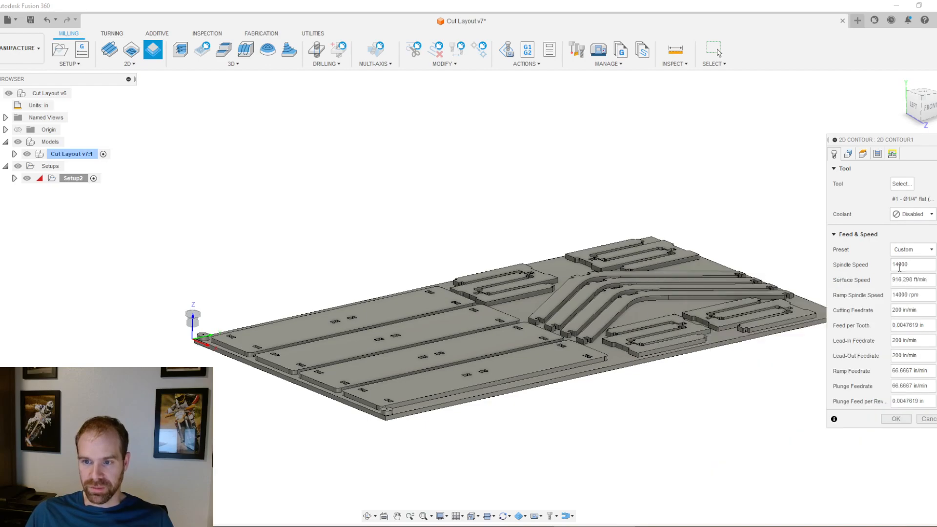
{"action": "type", "text": "0"}
{"action": "key", "text": "Return"}
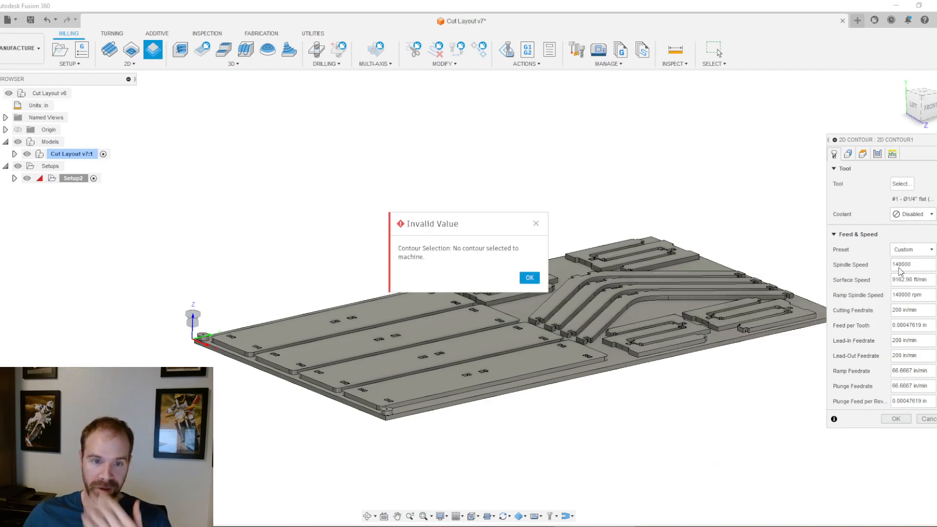
{"action": "left_click", "coordinate": [529, 278]}
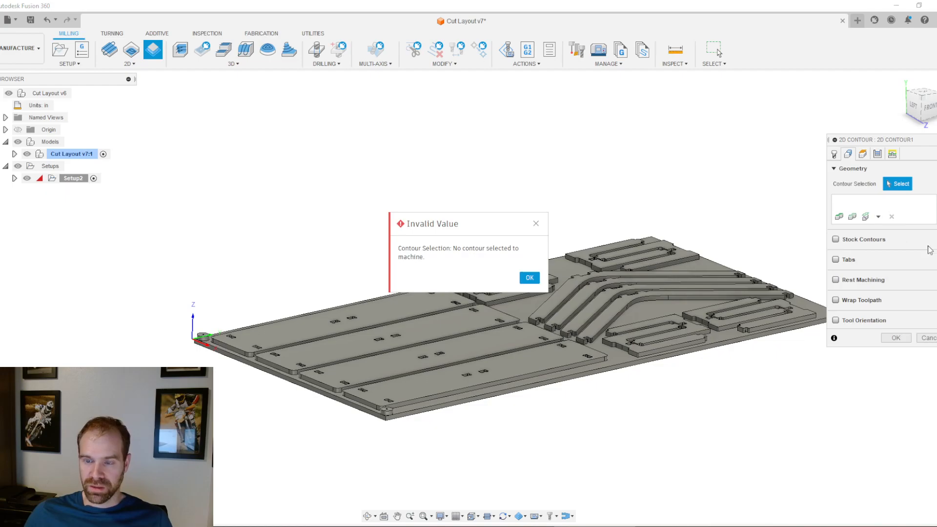
{"action": "left_click", "coordinate": [534, 278]}
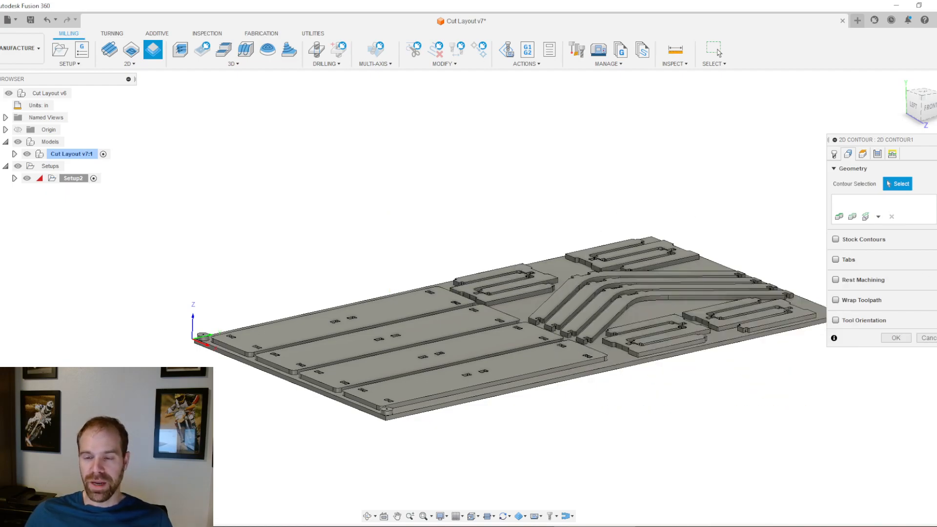
{"action": "left_click", "coordinate": [835, 153]}
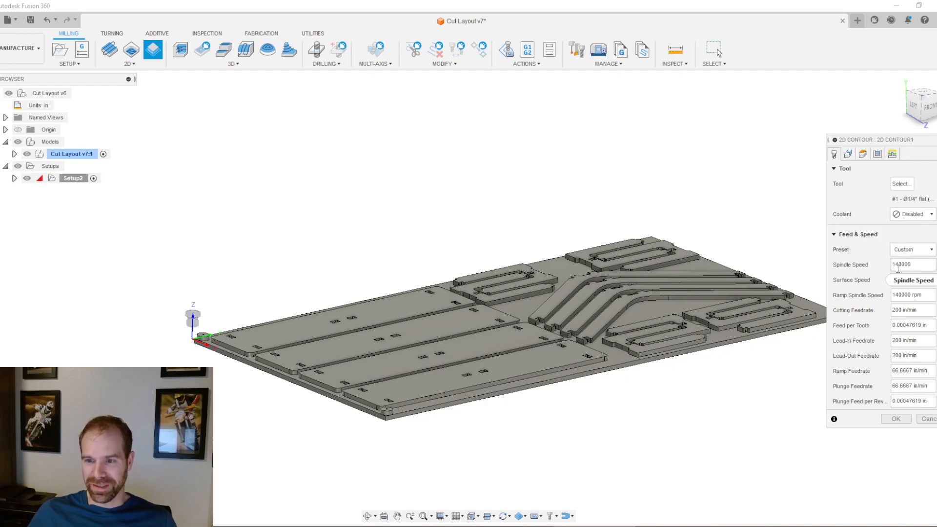
{"action": "key", "text": "BackSpace"}
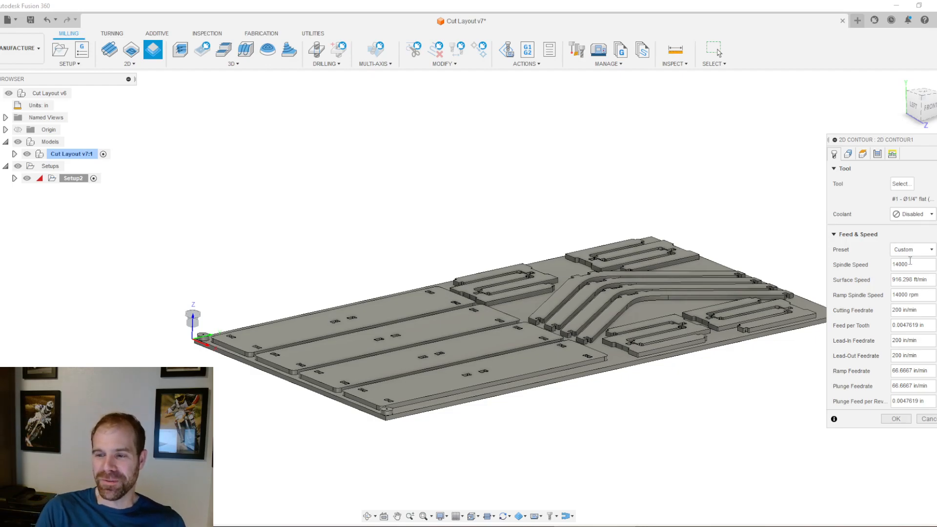
Step: Set the contour operation's cutting feedrate to 220 in/min
{"action": "key", "text": "Tab"}
{"action": "key", "text": "Tab"}
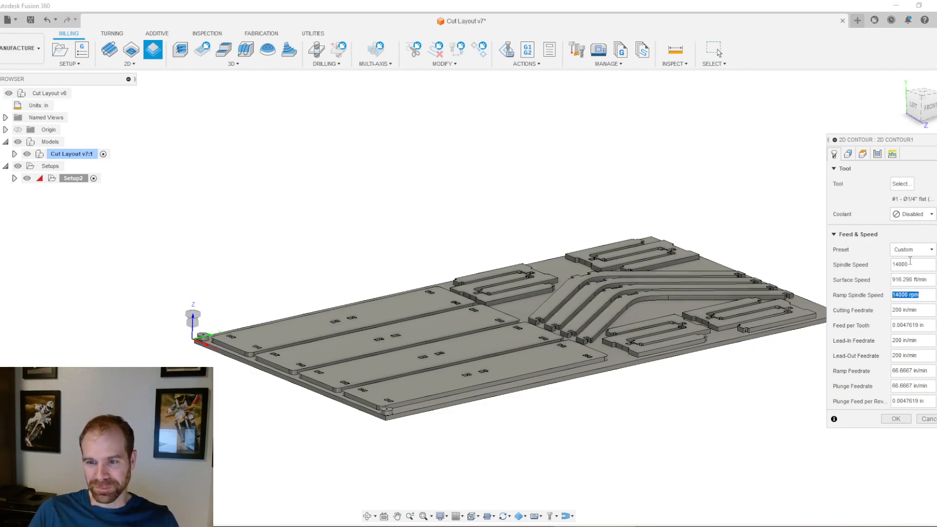
{"action": "key", "text": "Tab"}
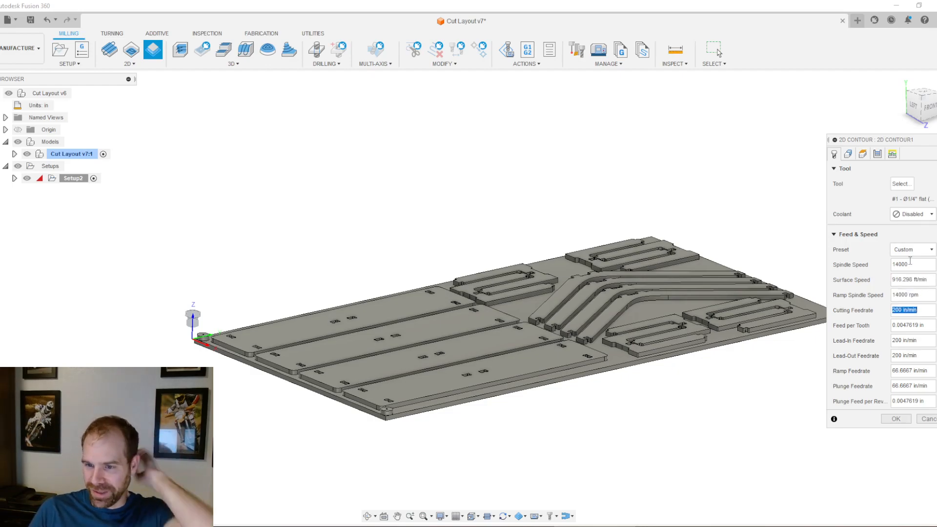
{"action": "key", "text": "Tab"}
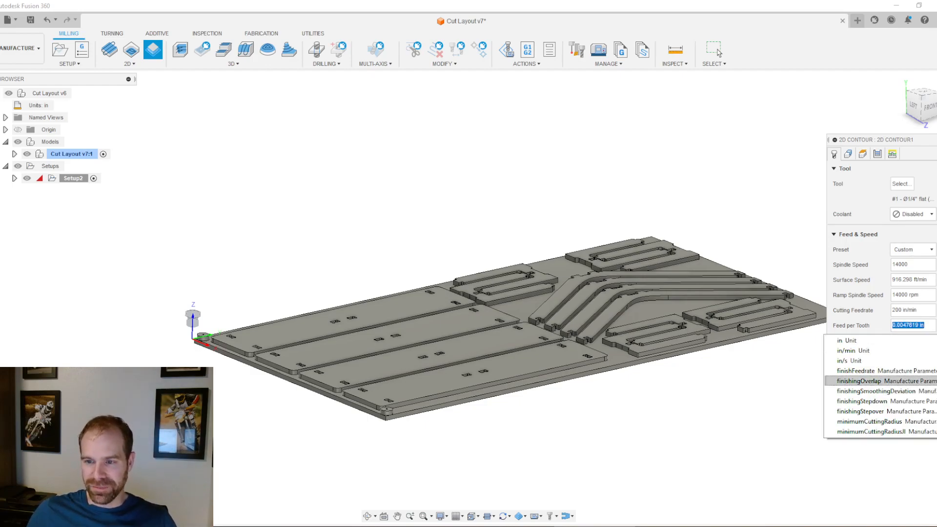
{"action": "left_click", "coordinate": [905, 310]}
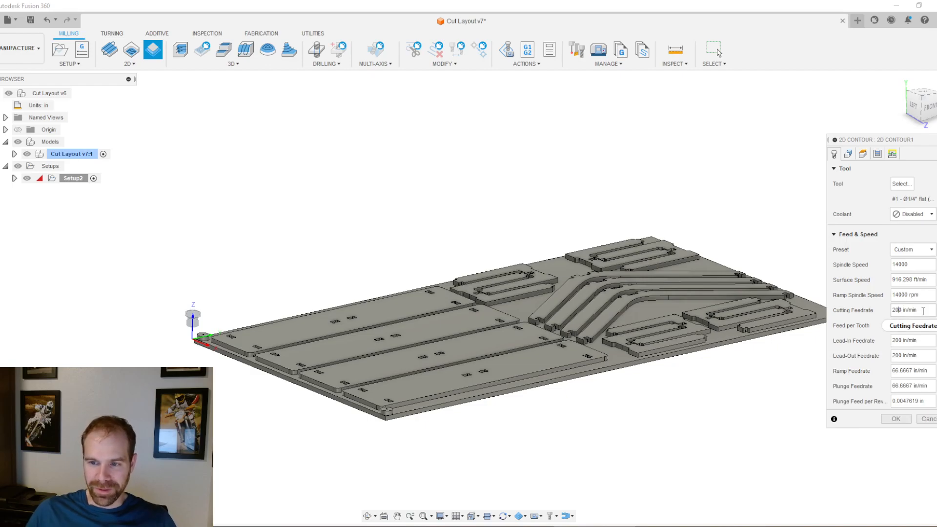
{"action": "key", "text": "Tab"}
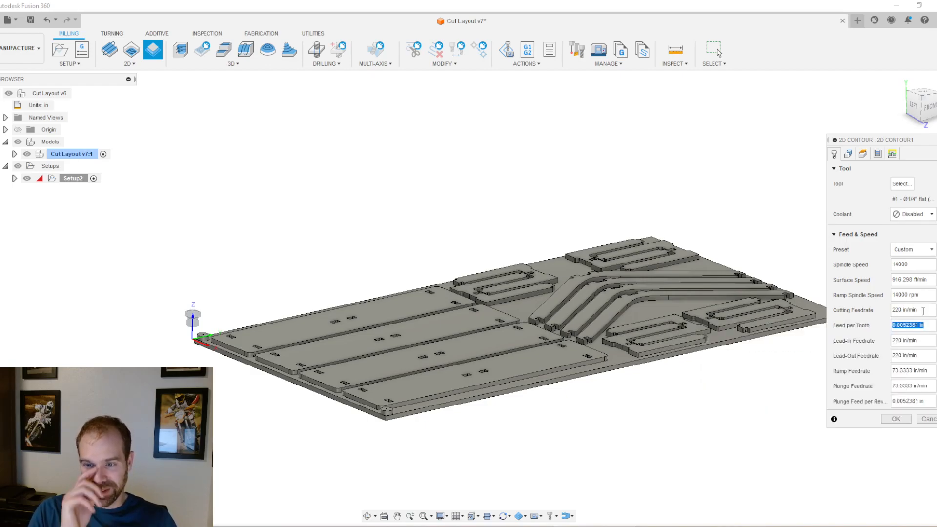
Step: Set the contour operation's cutting feedrate to 250 in/min
{"action": "left_click", "coordinate": [900, 307]}
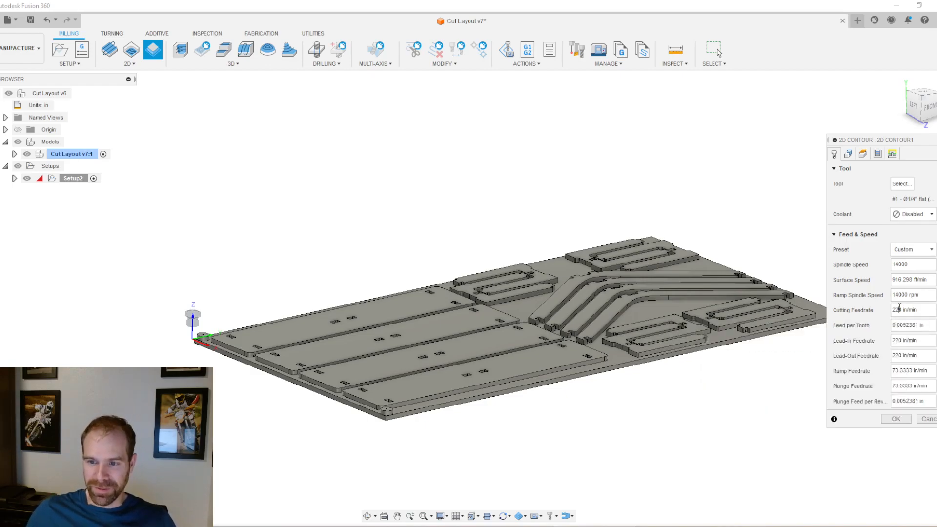
{"action": "type", "text": "250"}
{"action": "key", "text": "Tab"}
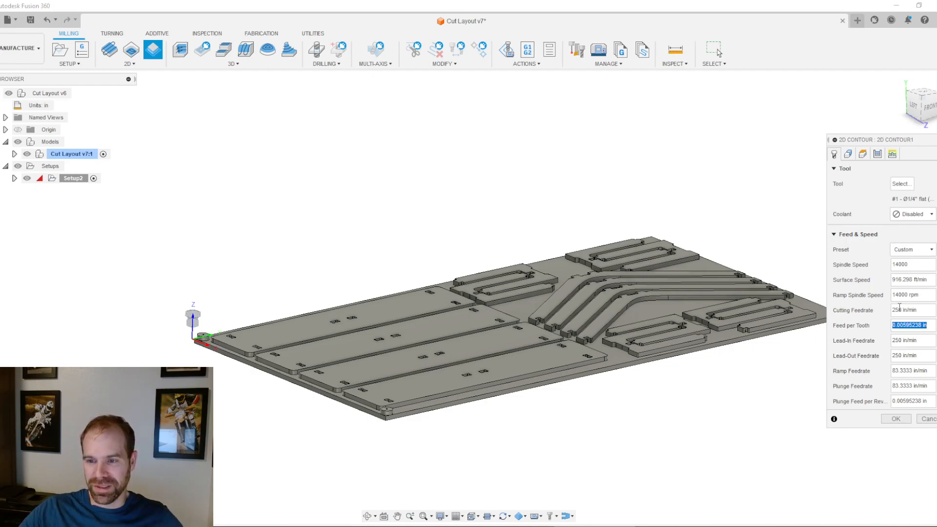
Step: Examine the 1/4" flat endmill's specifications in the tool library, including its number of flutes, and close the library without choosing another tool
{"action": "left_click", "coordinate": [901, 184]}
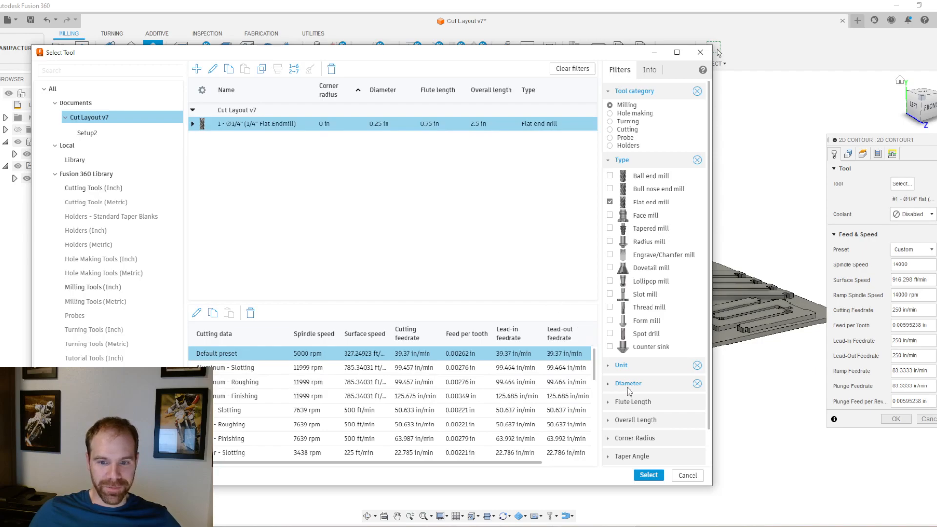
{"action": "left_click", "coordinate": [193, 124]}
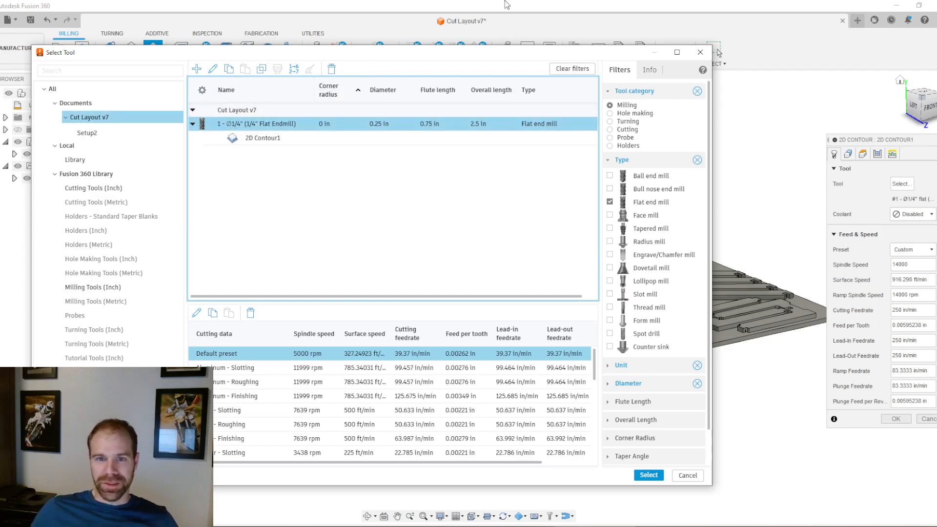
{"action": "left_click", "coordinate": [651, 71]}
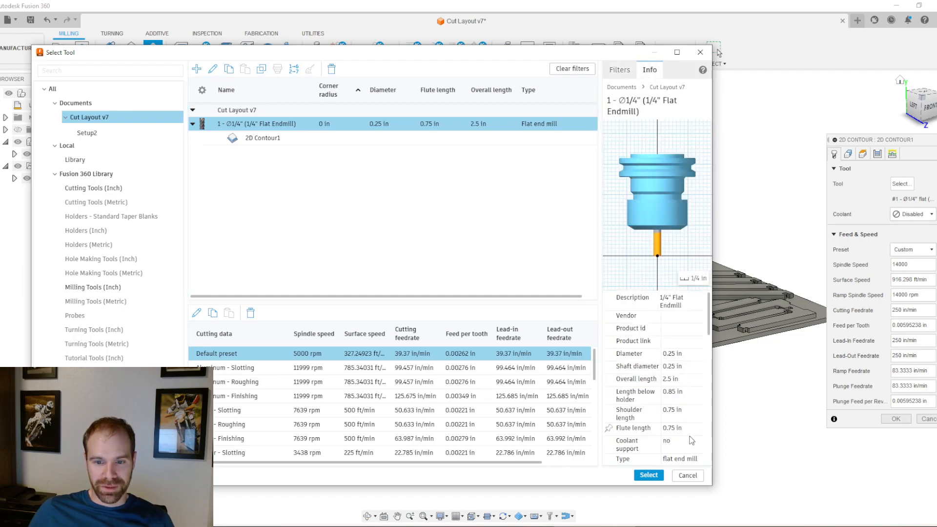
{"action": "scroll", "coordinate": [691, 438], "scroll_direction": "down", "scroll_amount": 2}
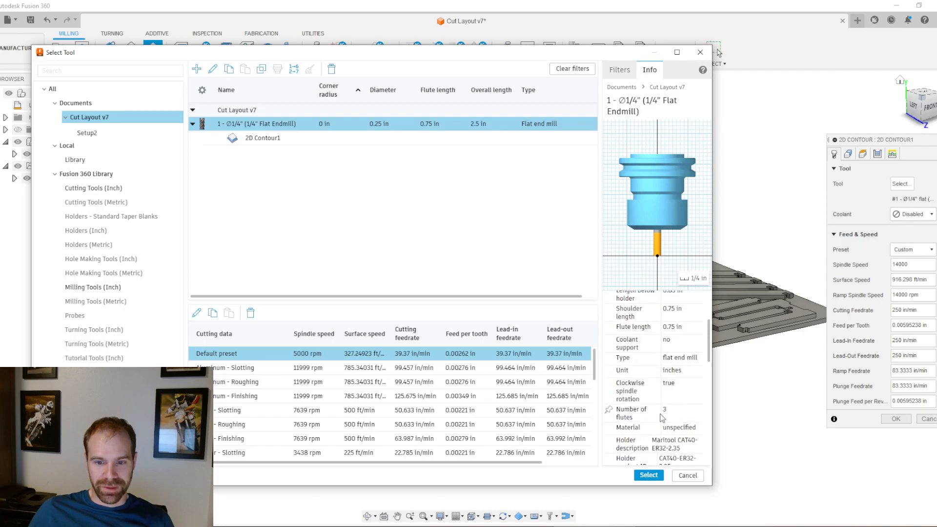
{"action": "double_click", "coordinate": [665, 409]}
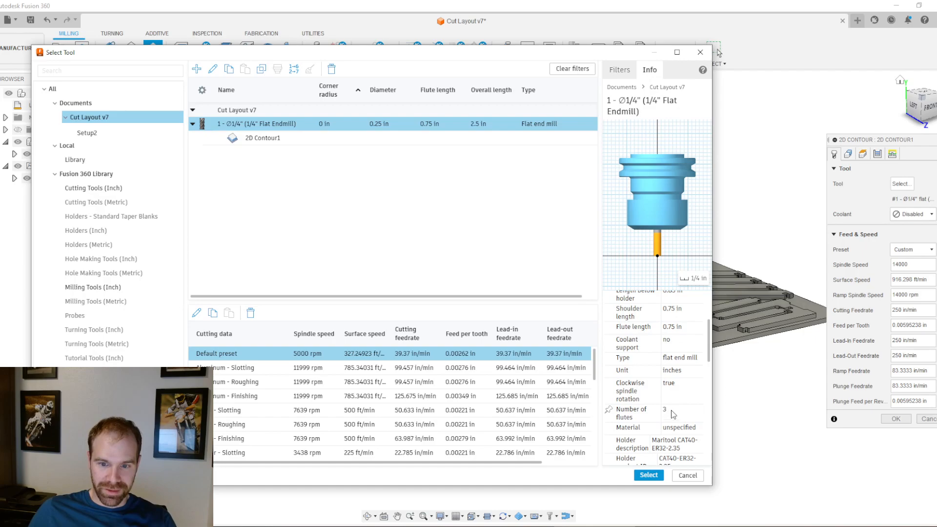
{"action": "left_click_drag", "start_coordinate": [664, 415], "coordinate": [674, 415]}
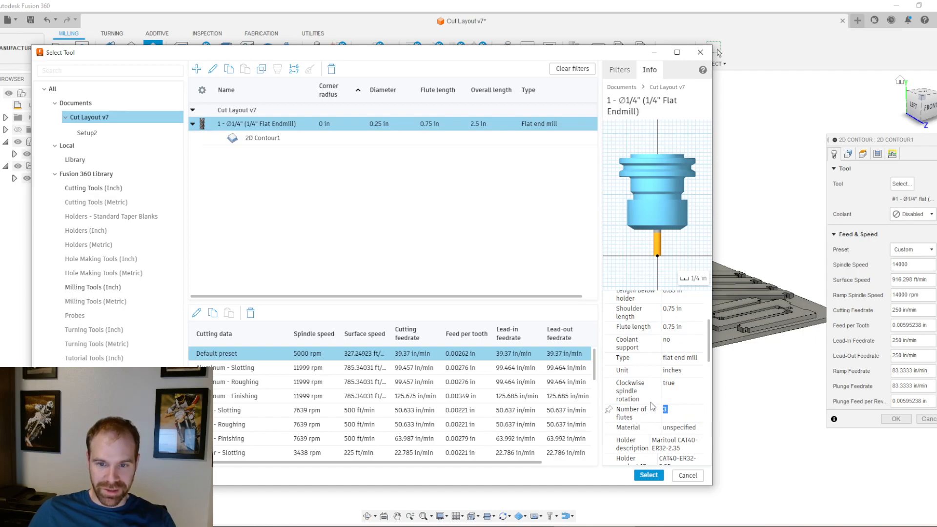
{"action": "scroll", "coordinate": [689, 388], "scroll_direction": "down", "scroll_amount": 2}
{"action": "scroll", "coordinate": [686, 376], "scroll_direction": "down", "scroll_amount": 2}
{"action": "scroll", "coordinate": [679, 378], "scroll_direction": "down", "scroll_amount": 2}
{"action": "scroll", "coordinate": [679, 377], "scroll_direction": "up", "scroll_amount": 6}
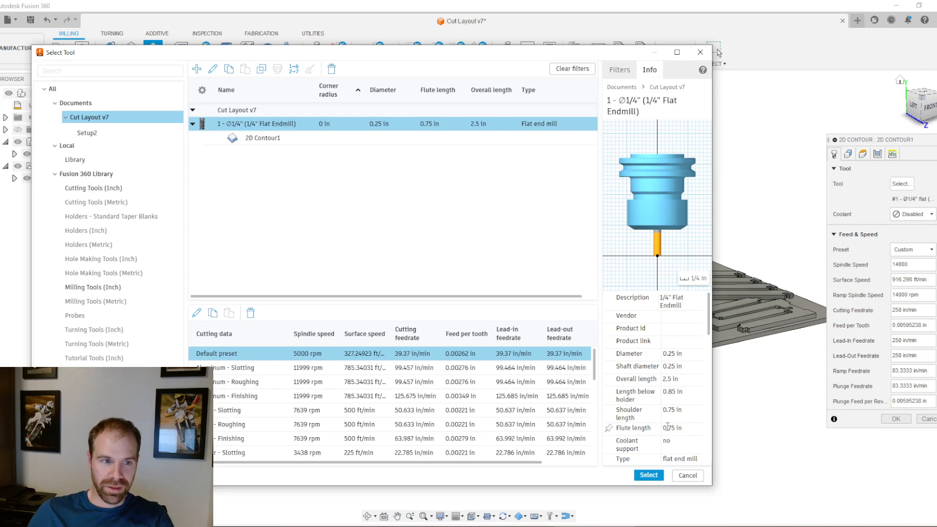
{"action": "left_click", "coordinate": [86, 133]}
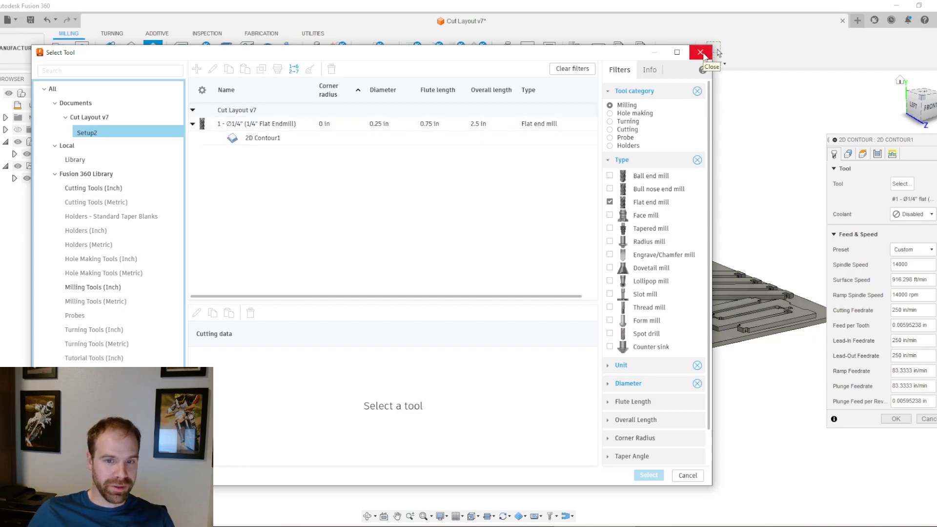
{"action": "left_click", "coordinate": [702, 52]}
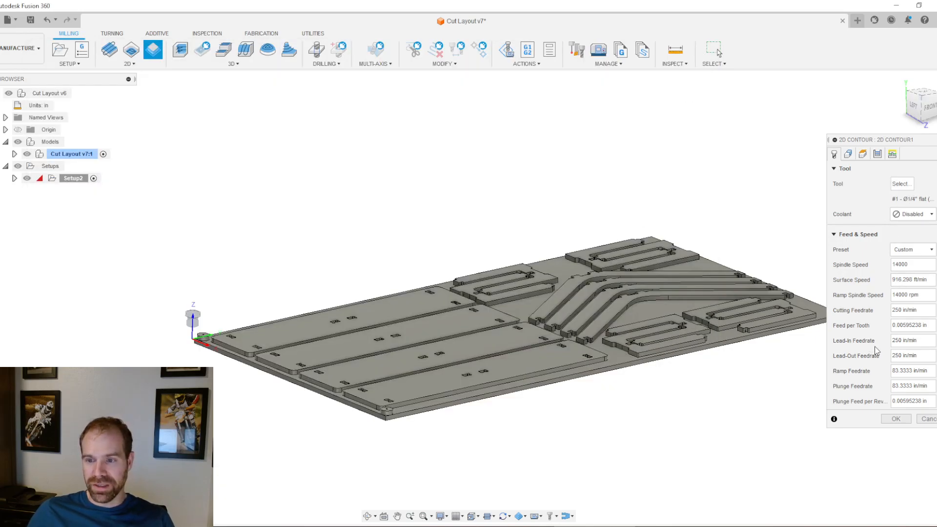
Step: Set both the lead-in and lead-out feedrates of the contour operation to 200 in/min
{"action": "left_click", "coordinate": [906, 342]}
{"action": "type", "text": "200"}
{"action": "key", "text": "Tab"}
{"action": "type", "text": "200"}
{"action": "key", "text": "Tab"}
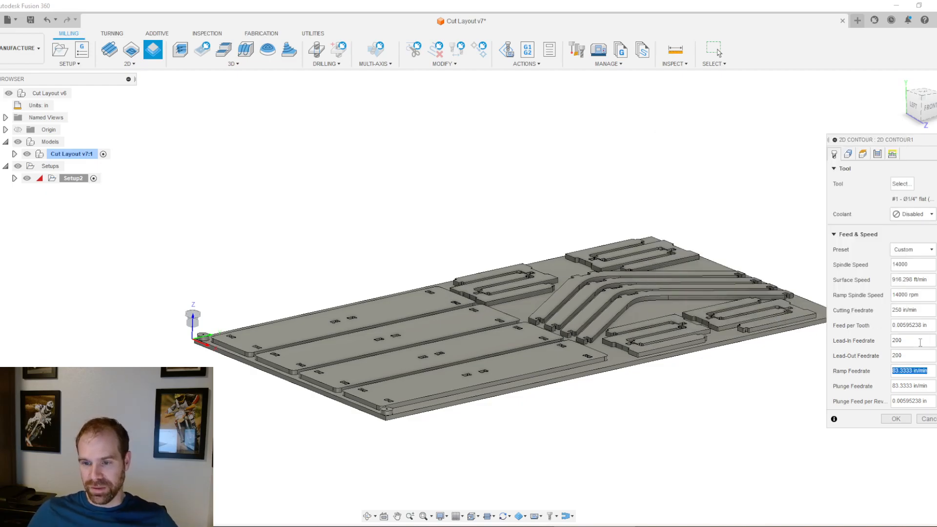
{"action": "left_click", "coordinate": [917, 340]}
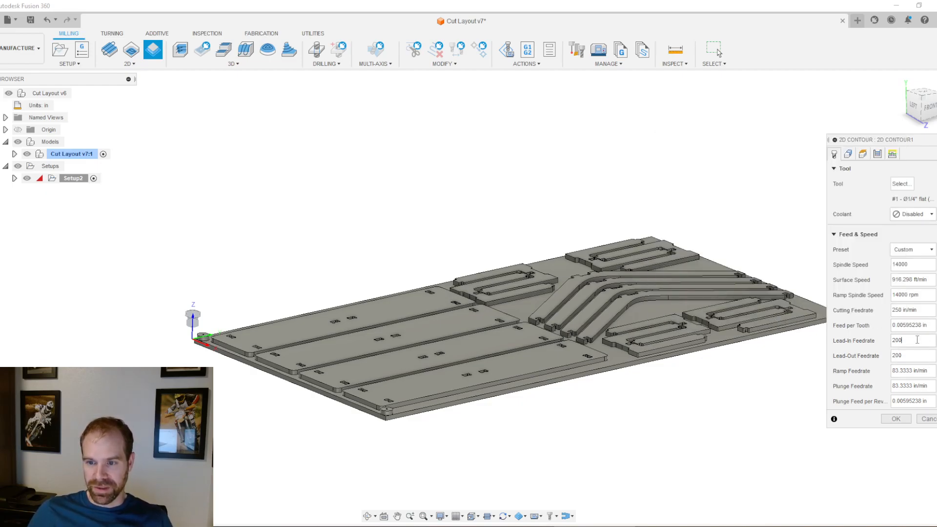
{"action": "key", "text": "Return"}
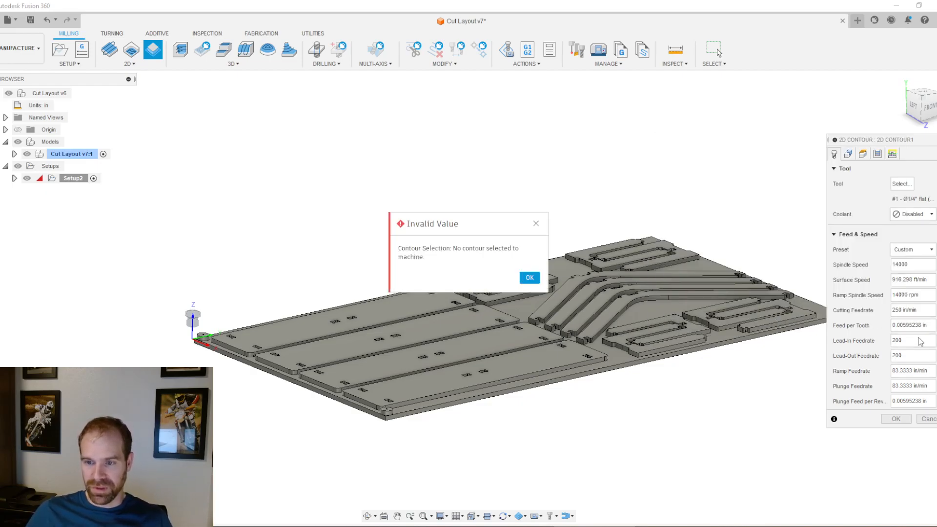
{"action": "left_click", "coordinate": [532, 278]}
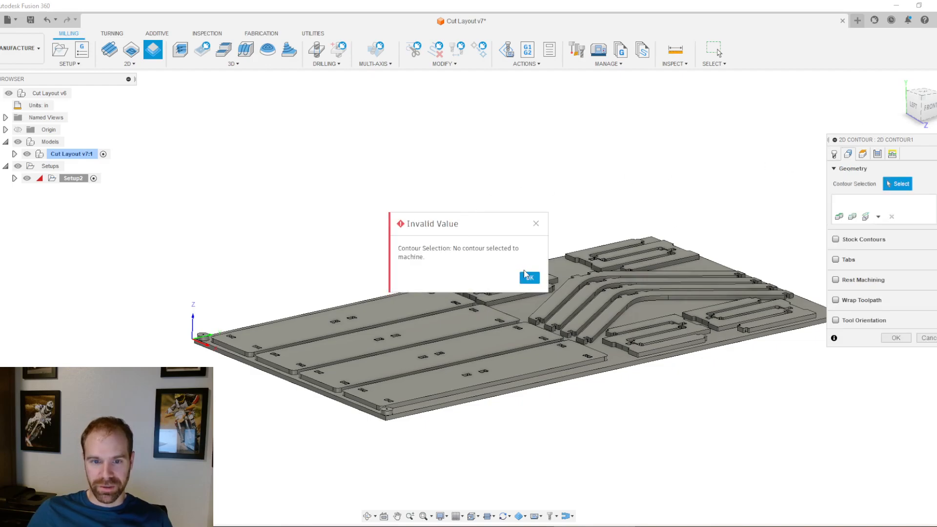
{"action": "left_click", "coordinate": [527, 277]}
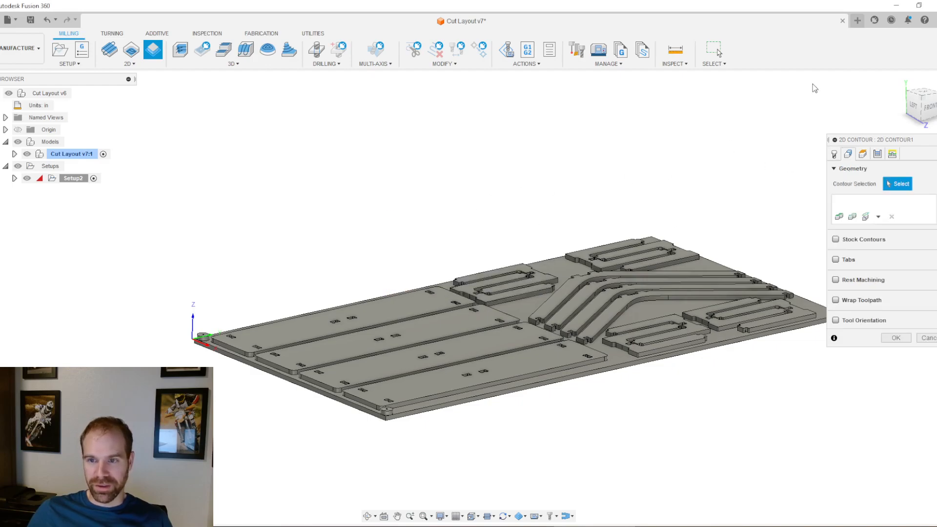
{"action": "left_click", "coordinate": [834, 155]}
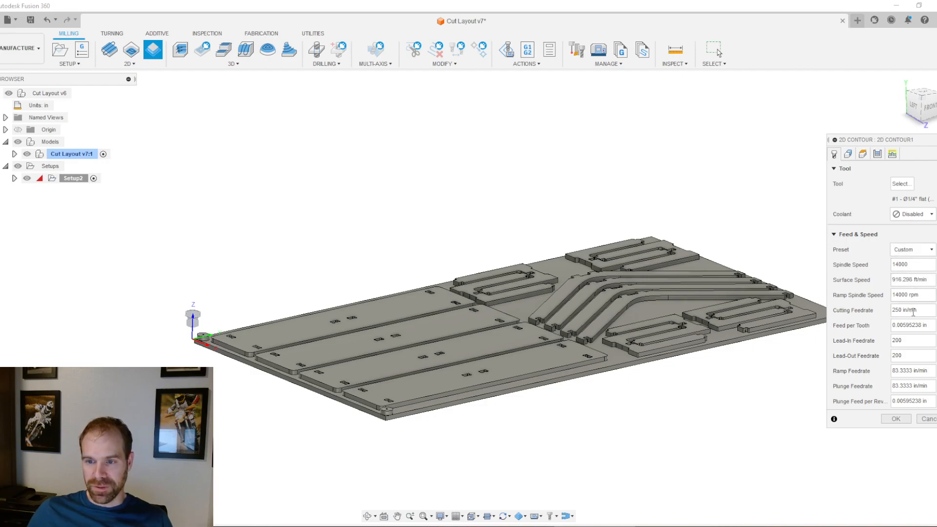
Step: Set the 2D contour's cutting feedrate to 200 in/min and its lead-in and lead-out feedrates to 100
{"action": "double_click", "coordinate": [898, 311]}
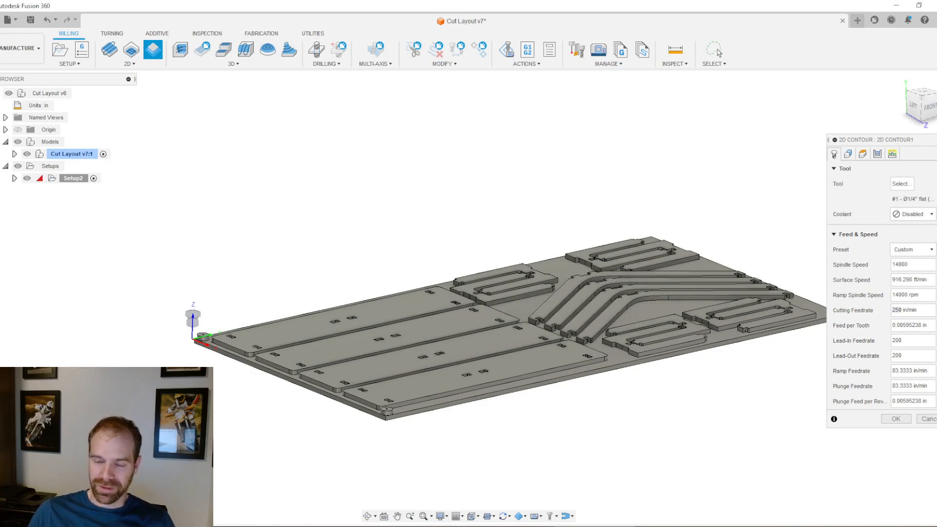
{"action": "double_click", "coordinate": [898, 311]}
{"action": "type", "text": "200"}
{"action": "key", "text": "Return"}
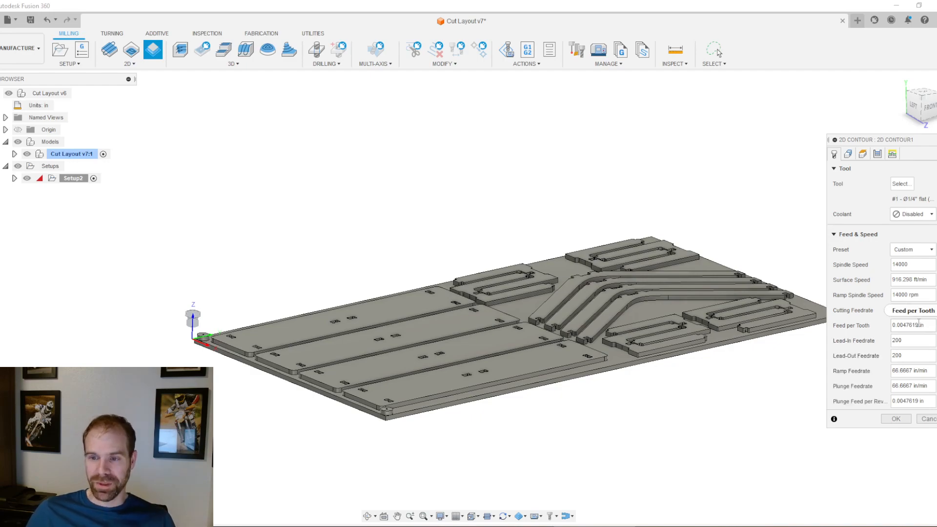
{"action": "mouse_move", "coordinate": [918, 323]}
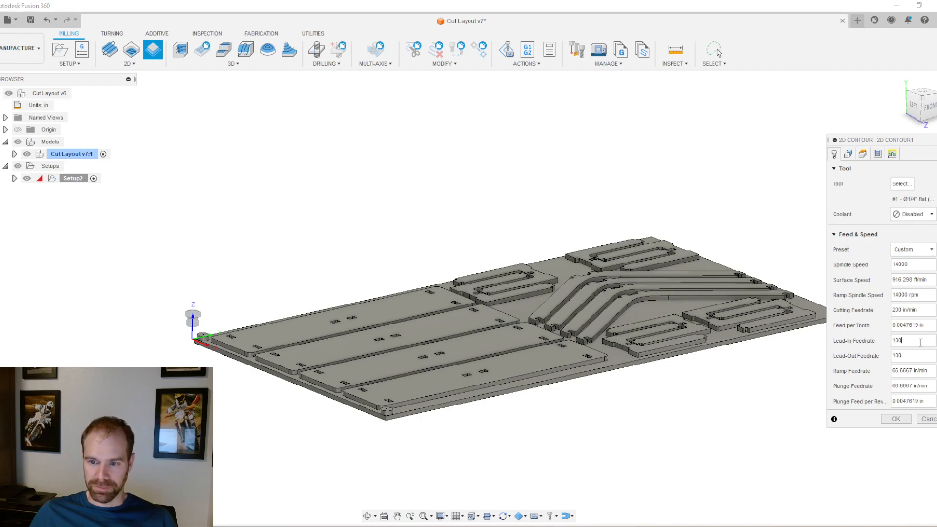
Step: Select the bottom outlines of the four bent, V-shaped parts as contour chains for the machining geometry
{"action": "left_click", "coordinate": [849, 154]}
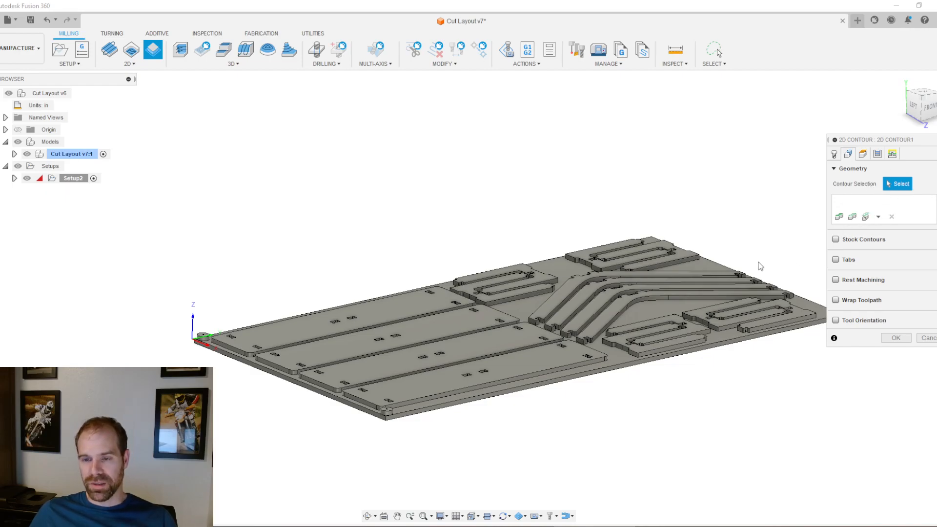
{"action": "mouse_move", "coordinate": [739, 404]}
{"action": "middle_mouse_down", "text": "shift"}
{"action": "mouse_move", "coordinate": [732, 394]}
{"action": "mouse_move", "coordinate": [739, 401]}
{"action": "mouse_move", "coordinate": [723, 405]}
{"action": "middle_mouse_up", "text": "shift"}
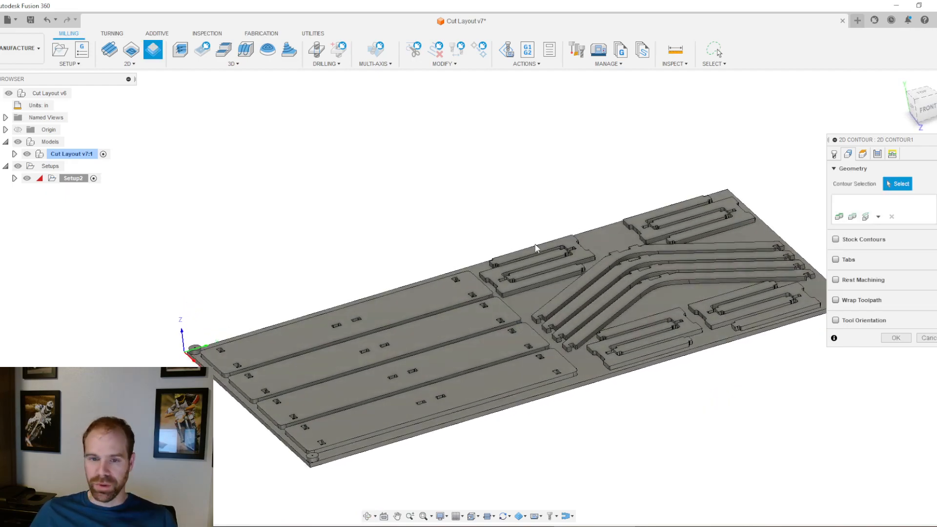
{"action": "scroll", "coordinate": [712, 289], "scroll_direction": "down", "scroll_amount": 3}
{"action": "scroll", "coordinate": [711, 288], "scroll_direction": "up", "scroll_amount": 5}
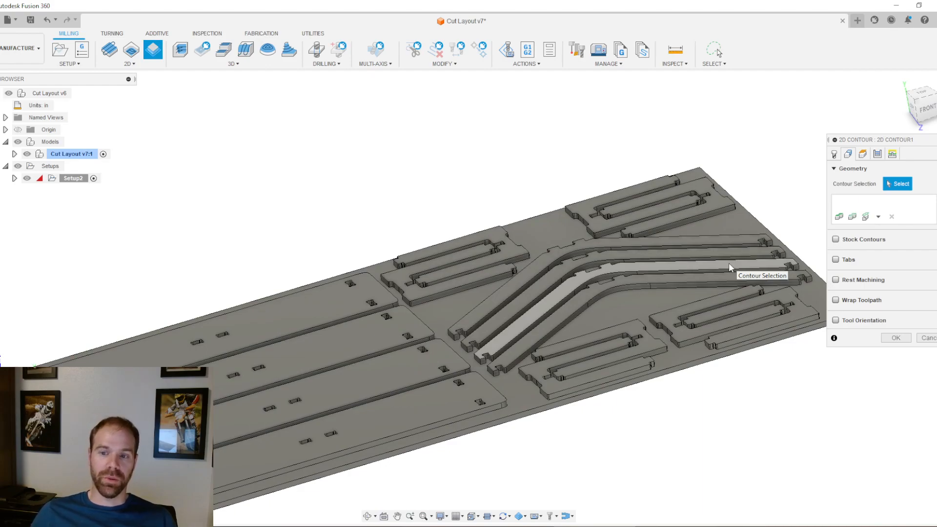
{"action": "scroll", "coordinate": [687, 331], "scroll_direction": "down", "scroll_amount": 2}
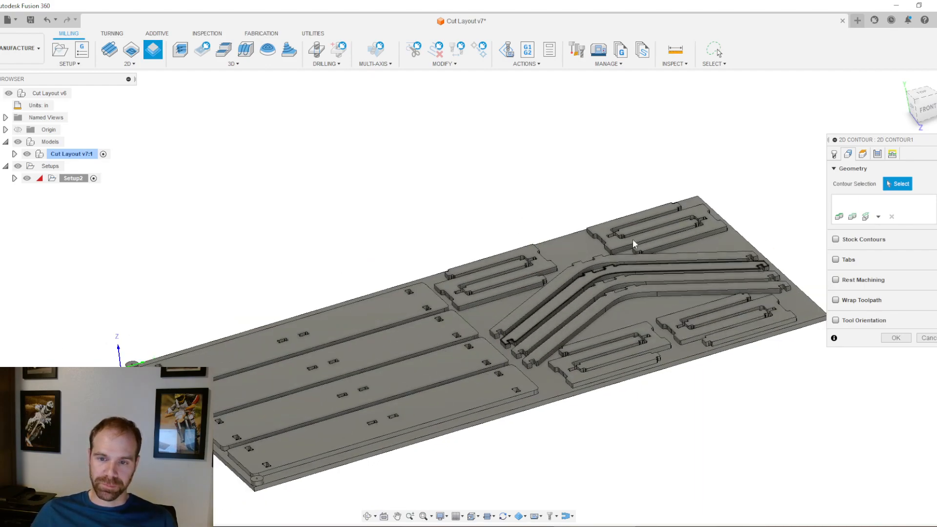
{"action": "middle_click_drag", "start_coordinate": [704, 324], "coordinate": [699, 360], "text": "shift"}
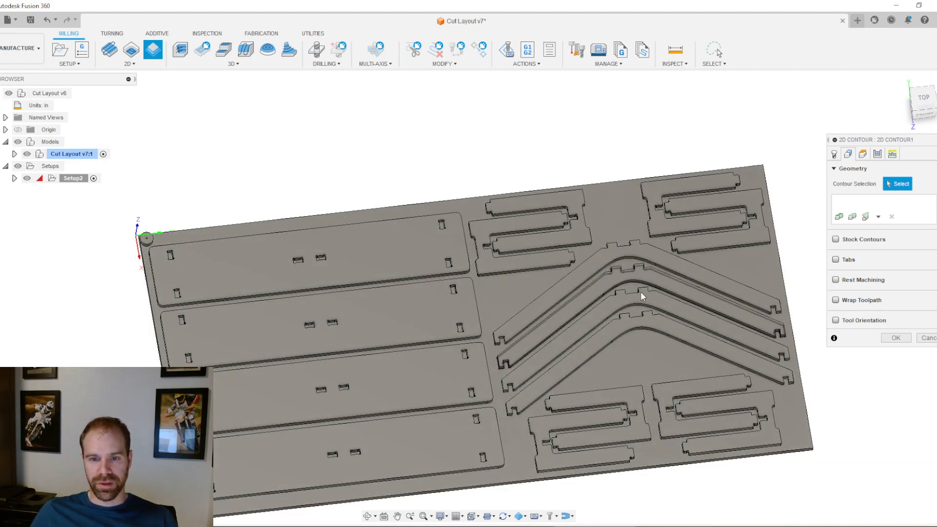
{"action": "scroll", "coordinate": [645, 311], "scroll_direction": "up", "scroll_amount": 5}
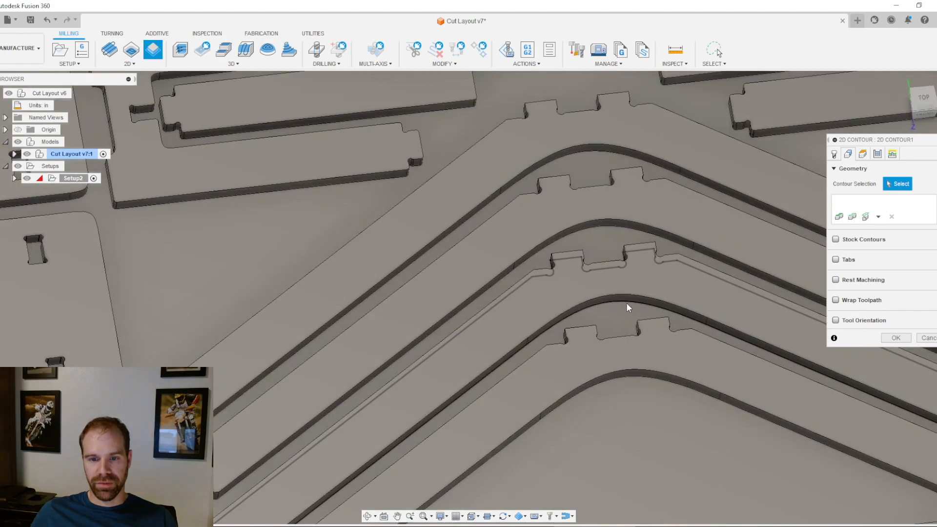
{"action": "middle_click_drag", "start_coordinate": [620, 303], "coordinate": [622, 286], "text": "shift"}
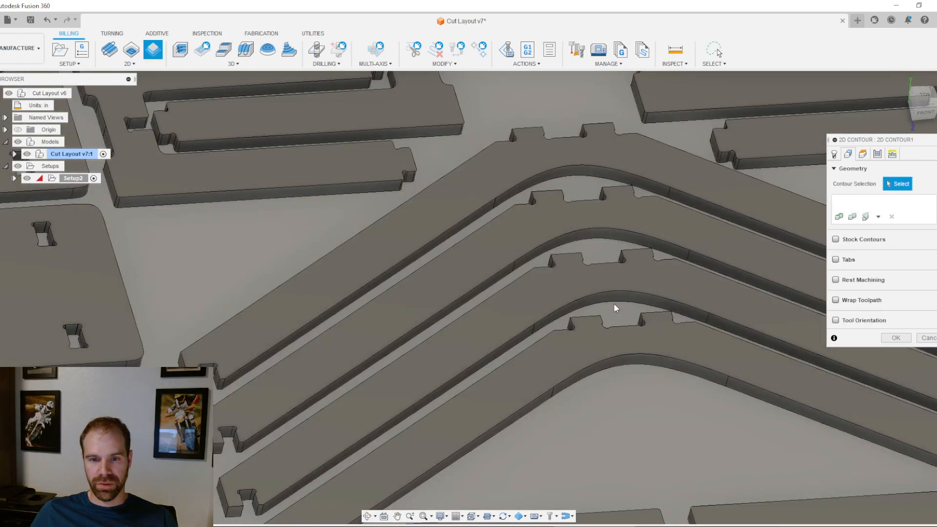
{"action": "left_click", "coordinate": [615, 302]}
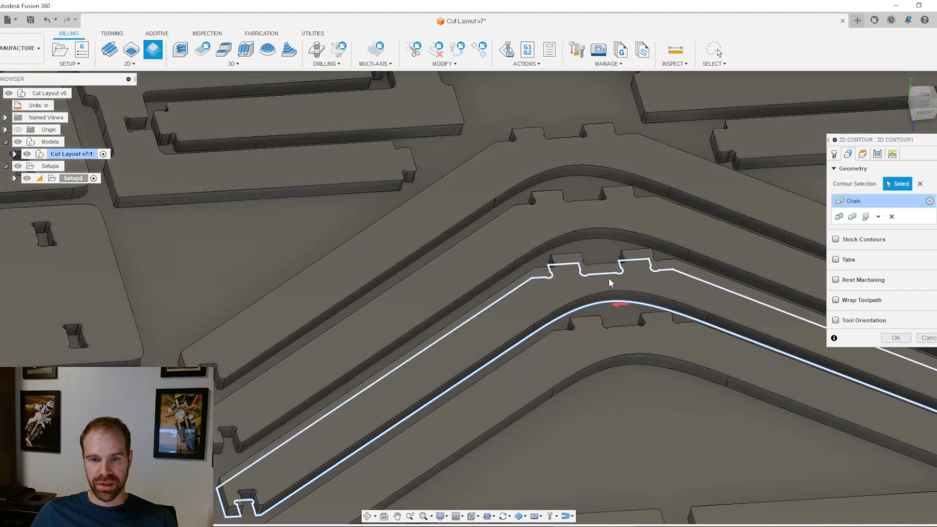
{"action": "left_click", "coordinate": [601, 242]}
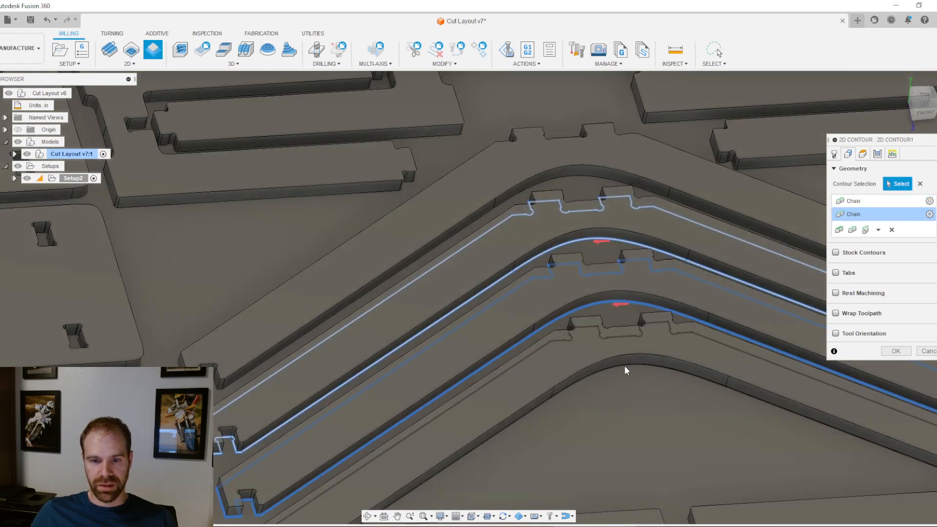
{"action": "left_click", "coordinate": [625, 365]}
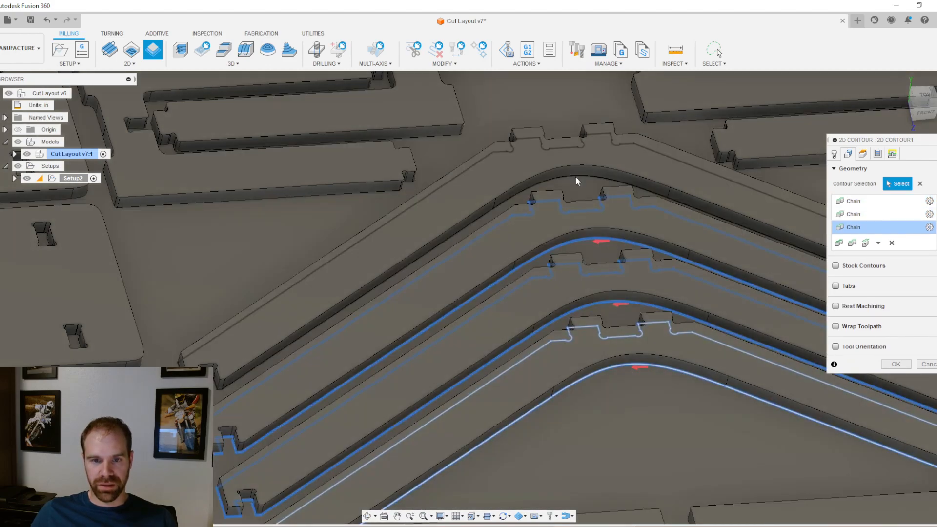
{"action": "left_click", "coordinate": [575, 177]}
Step: Add the bottom outlines of the two interlocking parts beside the long boards at the sheet's far edge to the contour selection
{"action": "scroll", "coordinate": [468, 286], "scroll_direction": "down", "scroll_amount": 3}
{"action": "scroll", "coordinate": [291, 193], "scroll_direction": "up", "scroll_amount": 5}
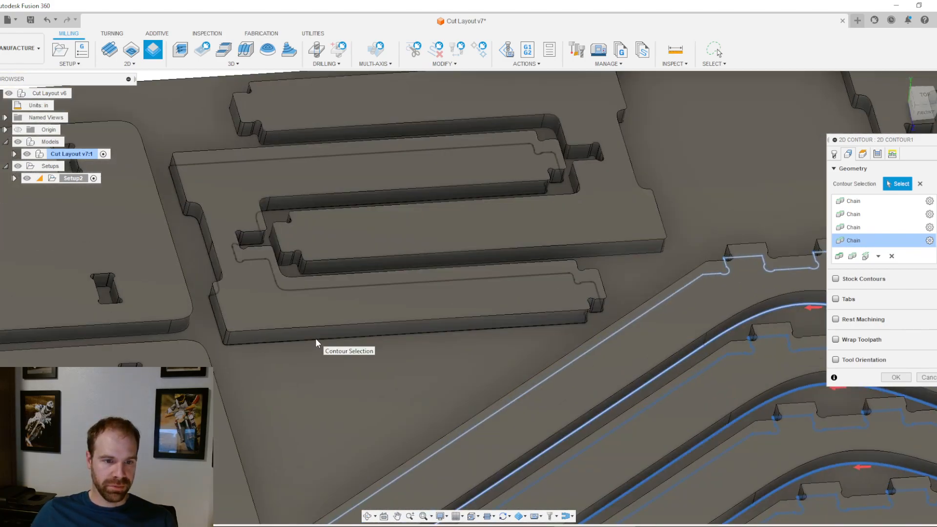
{"action": "left_click", "coordinate": [315, 338]}
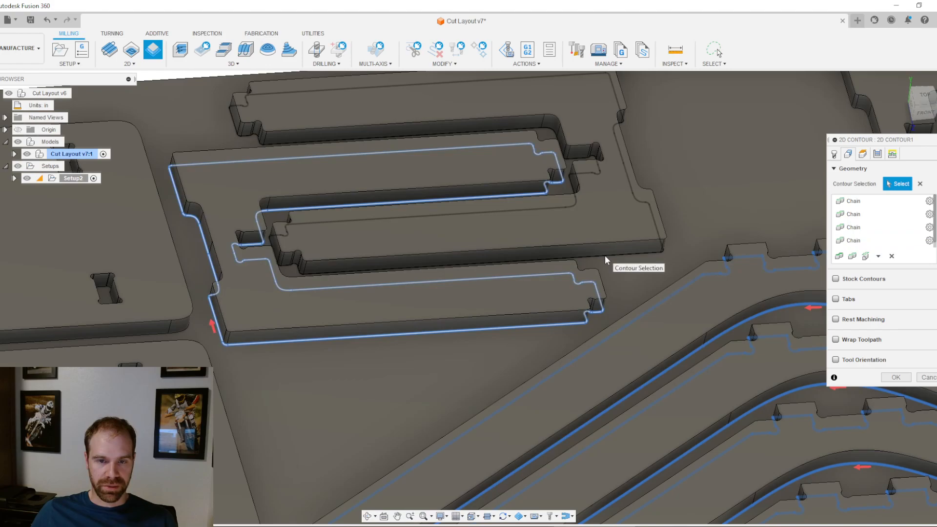
Step: Add the bottom outlines of the four interlocking parts in the two groups along the sheet's near edge to the contour selection
{"action": "scroll", "coordinate": [472, 183], "scroll_direction": "down", "scroll_amount": 3}
{"action": "scroll", "coordinate": [472, 177], "scroll_direction": "down", "scroll_amount": 3}
{"action": "scroll", "coordinate": [537, 352], "scroll_direction": "up", "scroll_amount": 5}
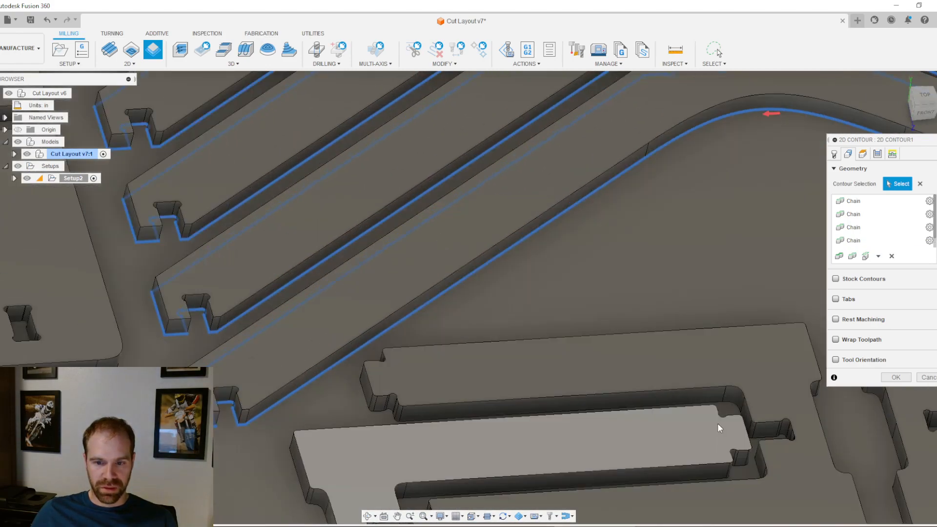
{"action": "scroll", "coordinate": [709, 450], "scroll_direction": "down", "scroll_amount": 2}
{"action": "scroll", "coordinate": [732, 454], "scroll_direction": "up", "scroll_amount": 2}
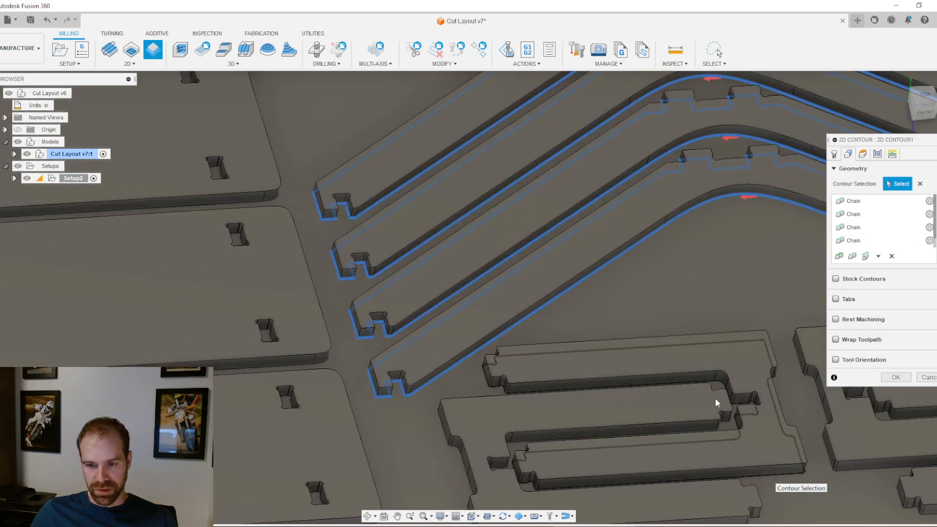
{"action": "scroll", "coordinate": [553, 406], "scroll_direction": "down", "scroll_amount": 2}
{"action": "scroll", "coordinate": [553, 406], "scroll_direction": "down", "scroll_amount": 2}
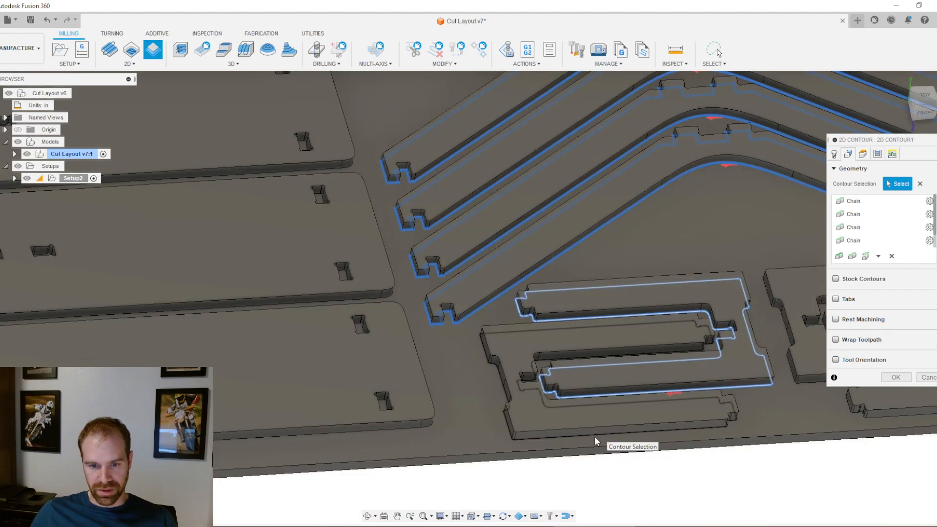
{"action": "scroll", "coordinate": [412, 325], "scroll_direction": "up", "scroll_amount": 2}
{"action": "scroll", "coordinate": [640, 373], "scroll_direction": "up", "scroll_amount": 3}
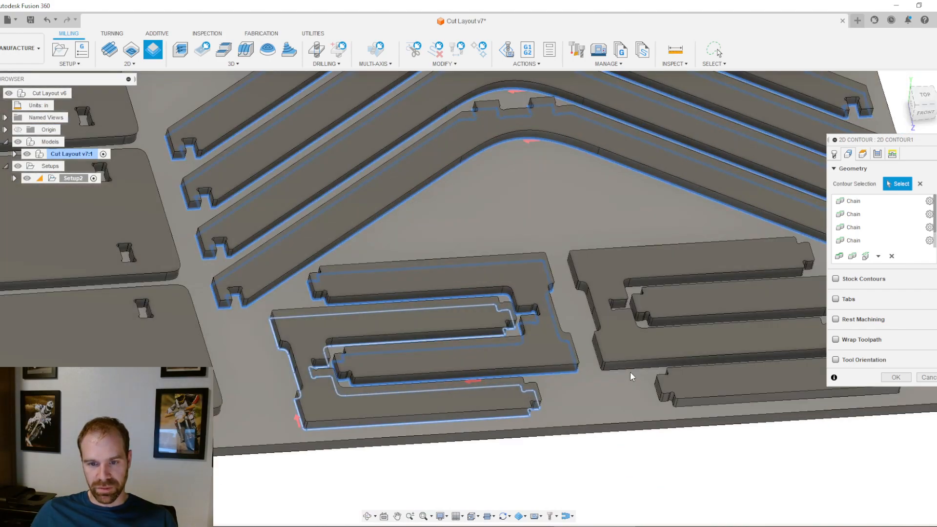
{"action": "left_click", "coordinate": [631, 371]}
{"action": "left_click", "coordinate": [687, 405]}
Step: Add the bottom outlines of the last two interlocking parts in the sheet's far corner and create the 2D contour operation
{"action": "scroll", "coordinate": [545, 266], "scroll_direction": "down", "scroll_amount": 3}
{"action": "scroll", "coordinate": [602, 222], "scroll_direction": "up", "scroll_amount": 4}
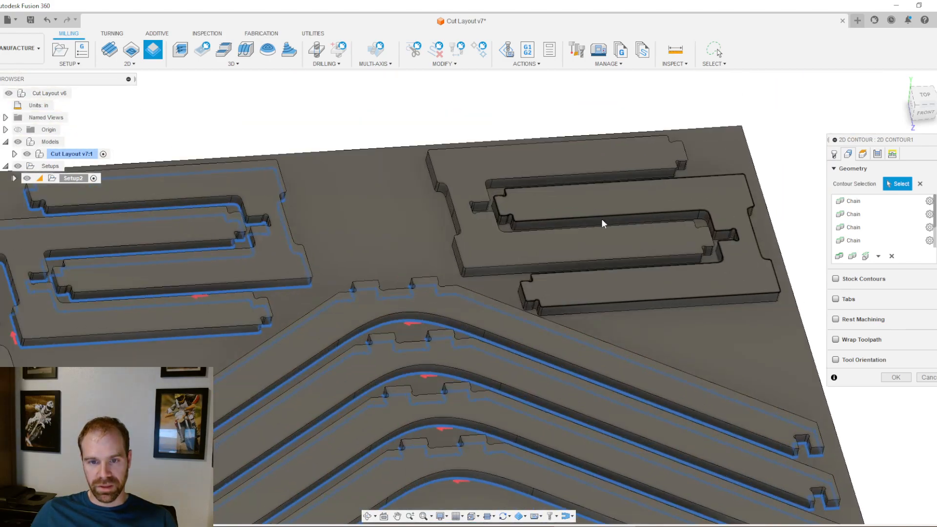
{"action": "left_click", "coordinate": [586, 327]}
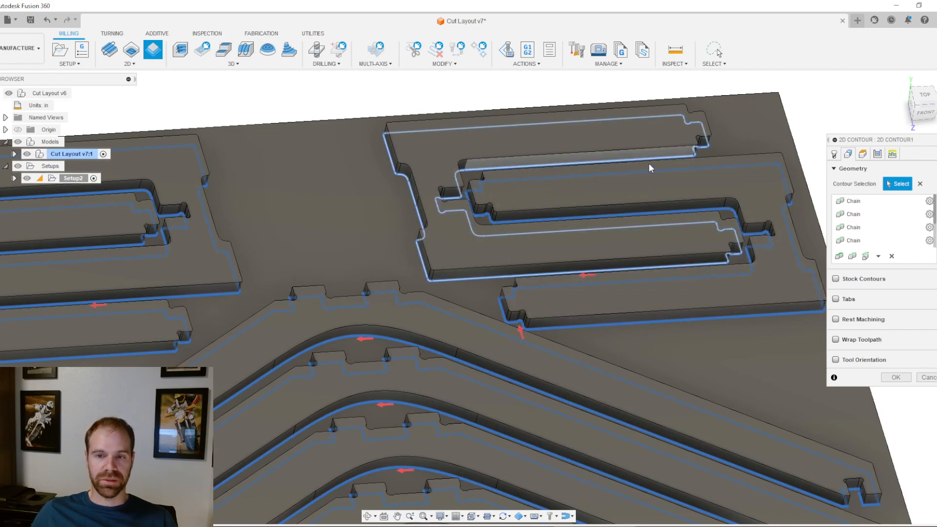
{"action": "scroll", "coordinate": [683, 229], "scroll_direction": "down", "scroll_amount": 3}
{"action": "scroll", "coordinate": [712, 293], "scroll_direction": "down", "scroll_amount": 3}
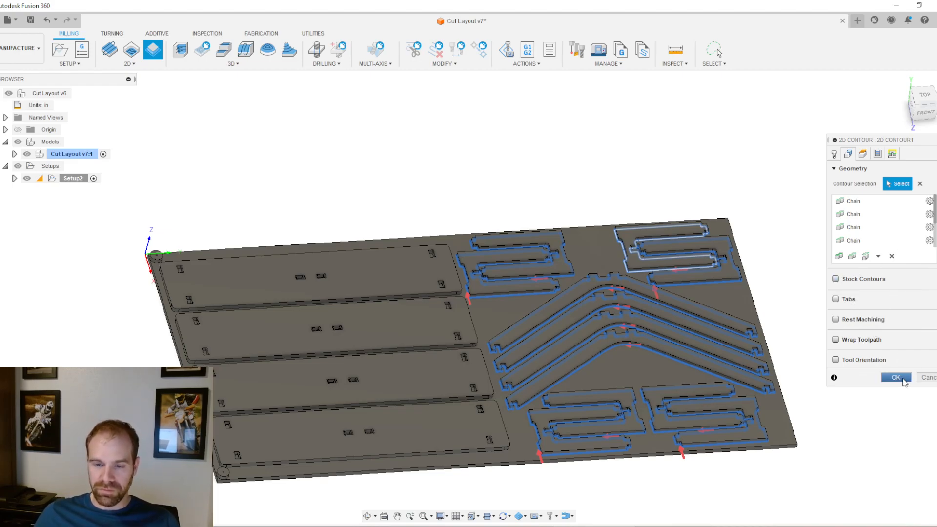
{"action": "left_click", "coordinate": [896, 377]}
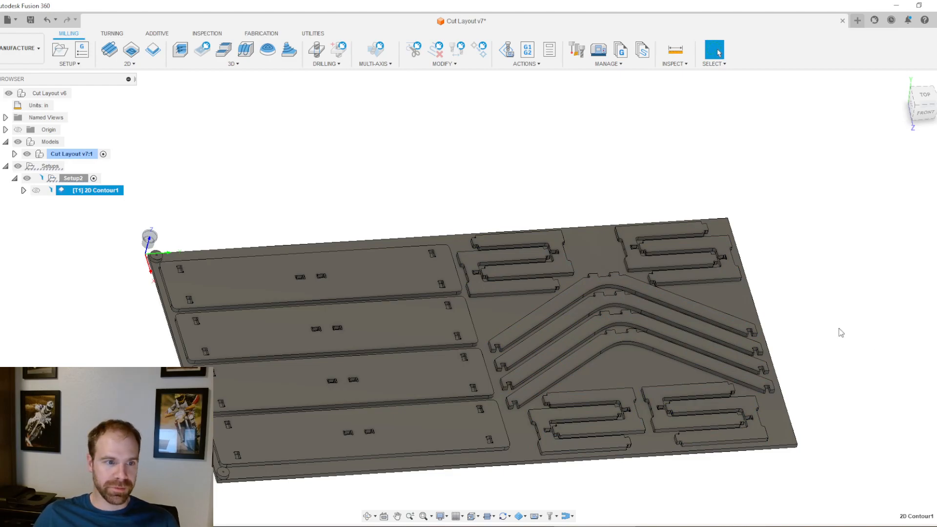
Step: Display the 2D contour toolpath and examine its cuts and linking moves around the parts from the top view
{"action": "scroll", "coordinate": [673, 237], "scroll_direction": "down", "scroll_amount": 2}
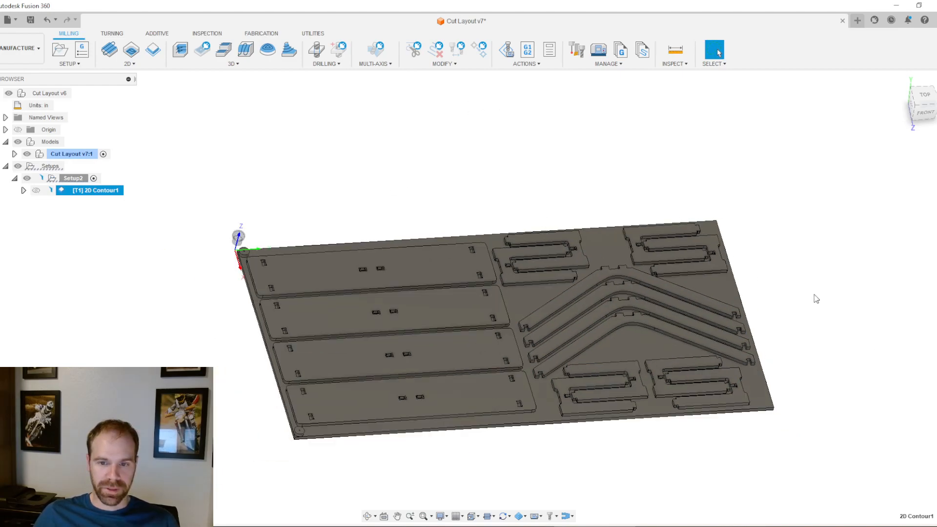
{"action": "left_click", "coordinate": [811, 296]}
{"action": "scroll", "coordinate": [793, 298], "scroll_direction": "up", "scroll_amount": 1}
{"action": "middle_click_drag", "start_coordinate": [769, 284], "coordinate": [774, 266], "text": "shift"}
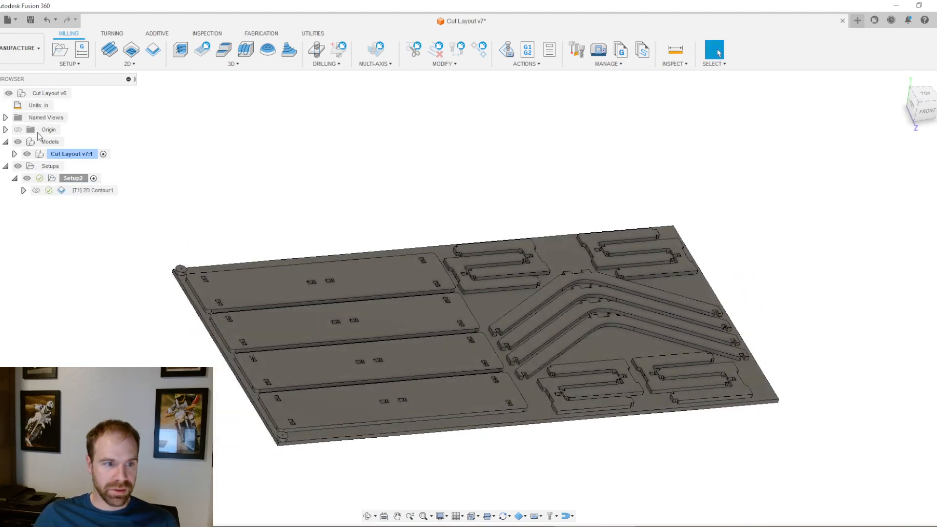
{"action": "left_click", "coordinate": [93, 191]}
{"action": "scroll", "coordinate": [690, 326], "scroll_direction": "up", "scroll_amount": 2}
{"action": "middle_click_drag", "start_coordinate": [573, 232], "coordinate": [553, 284], "text": "shift"}
{"action": "key", "text": "Escape"}
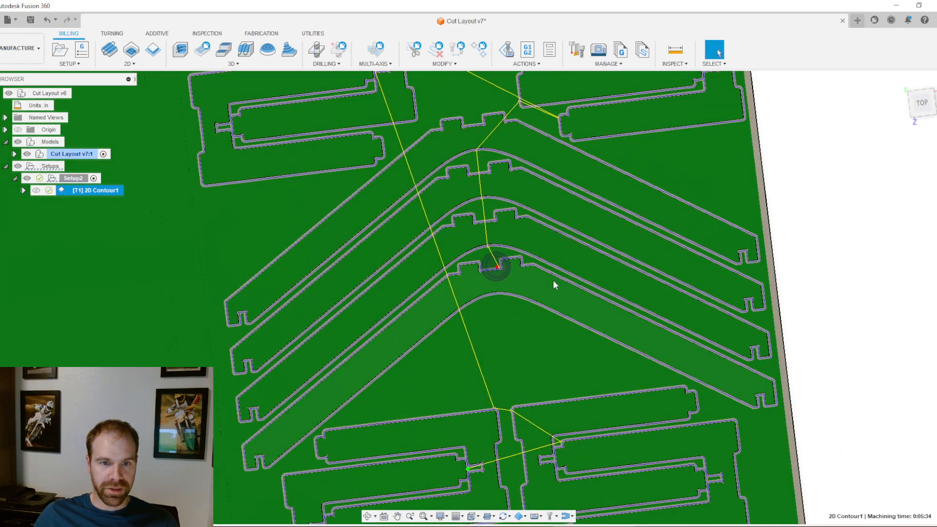
{"action": "left_click", "coordinate": [919, 104]}
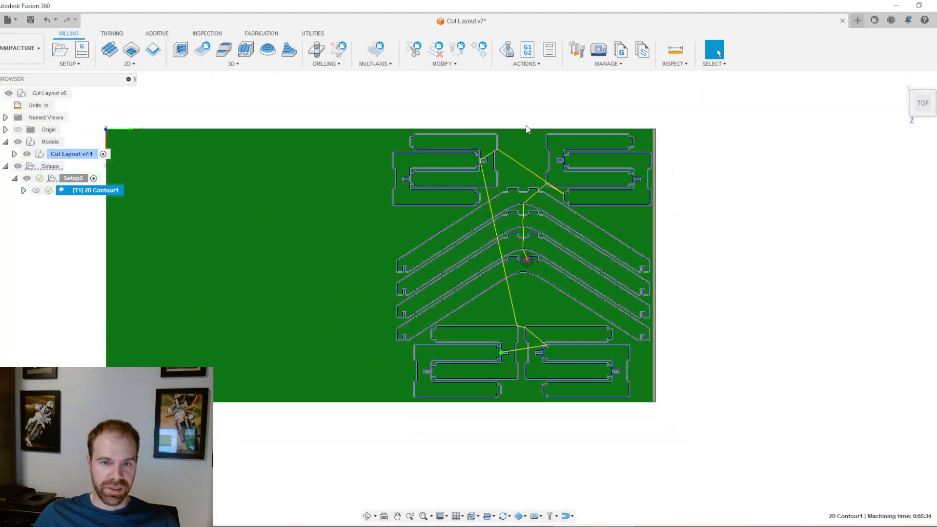
{"action": "scroll", "coordinate": [486, 372], "scroll_direction": "up", "scroll_amount": 5}
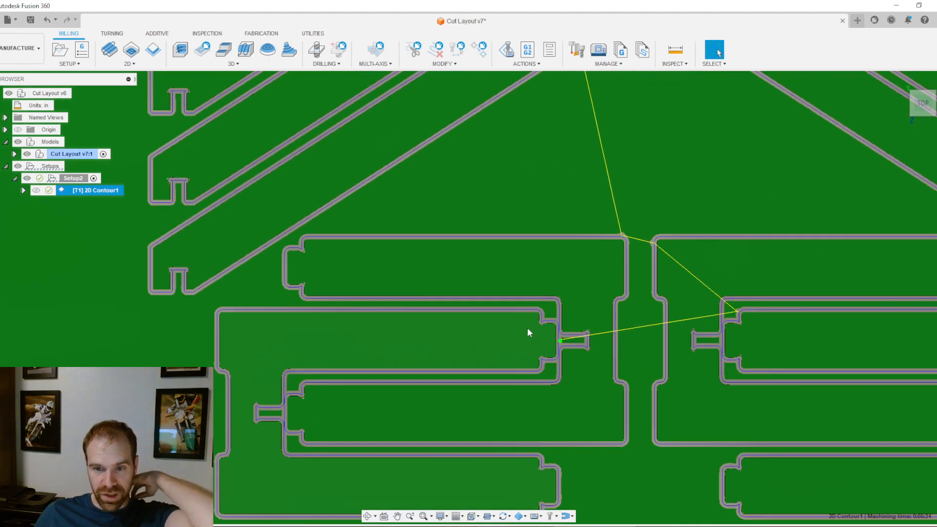
{"action": "scroll", "coordinate": [537, 332], "scroll_direction": "down", "scroll_amount": 2}
{"action": "scroll", "coordinate": [542, 332], "scroll_direction": "down", "scroll_amount": 2}
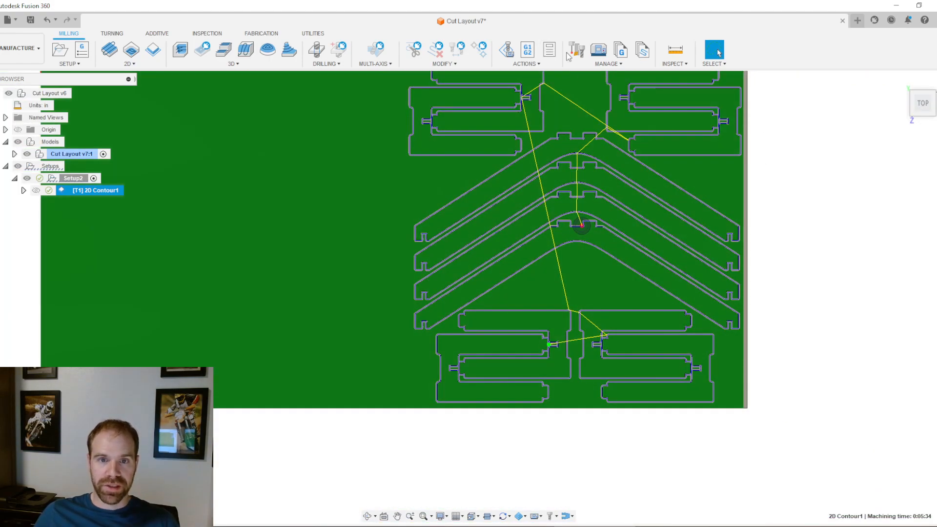
Step: Simulate the 2D contour with the stock shown in an angled view, adjusting the playback speed to watch the whole cut
{"action": "left_click", "coordinate": [509, 50]}
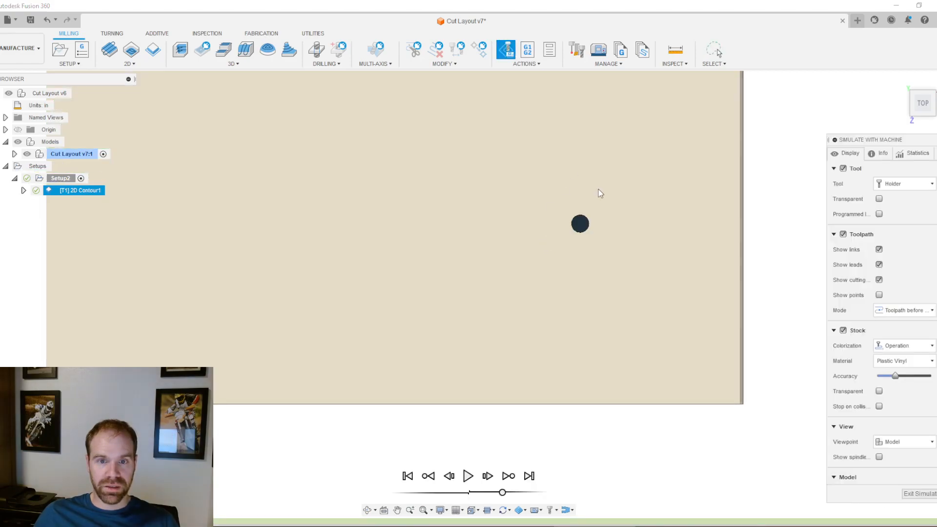
{"action": "mouse_move", "coordinate": [492, 237]}
{"action": "middle_mouse_down", "text": "shift"}
{"action": "mouse_move", "coordinate": [460, 159]}
{"action": "mouse_move", "coordinate": [516, 202]}
{"action": "middle_mouse_up", "text": "shift"}
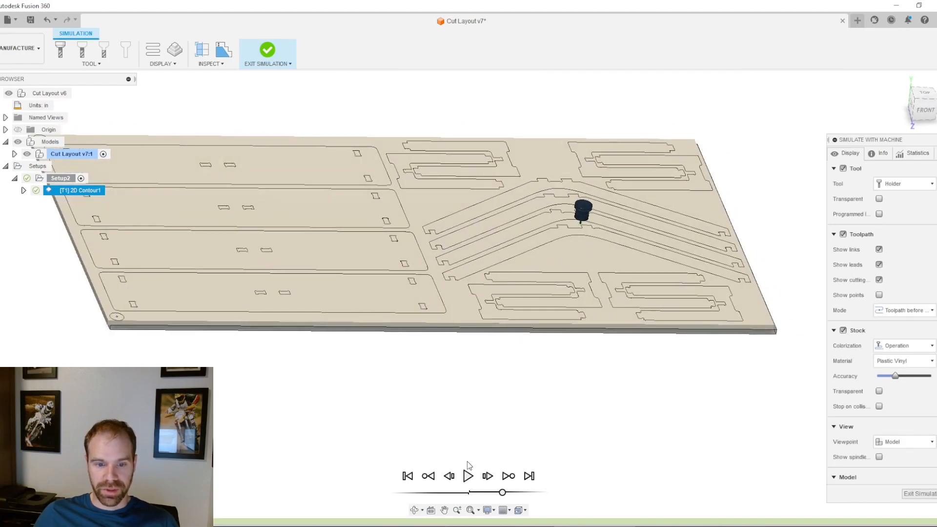
{"action": "left_click", "coordinate": [468, 475]}
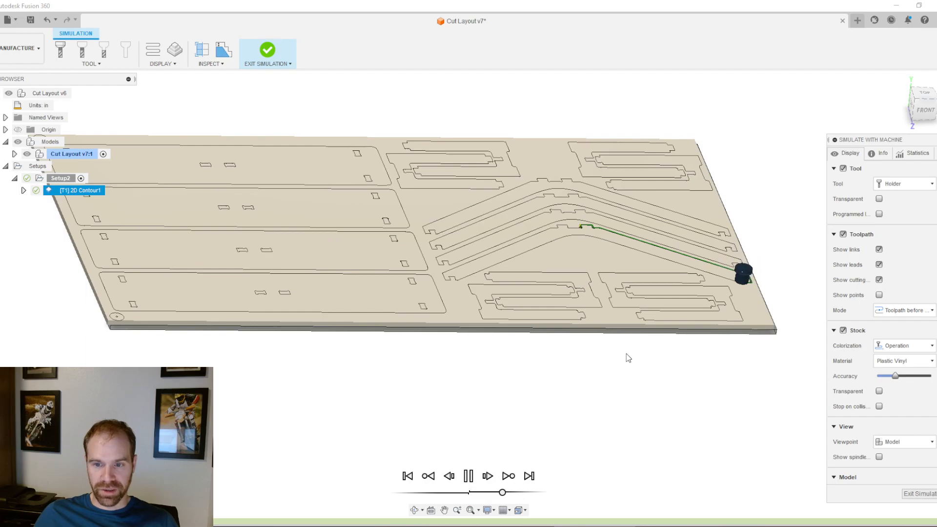
{"action": "scroll", "coordinate": [605, 353], "scroll_direction": "down", "scroll_amount": 3}
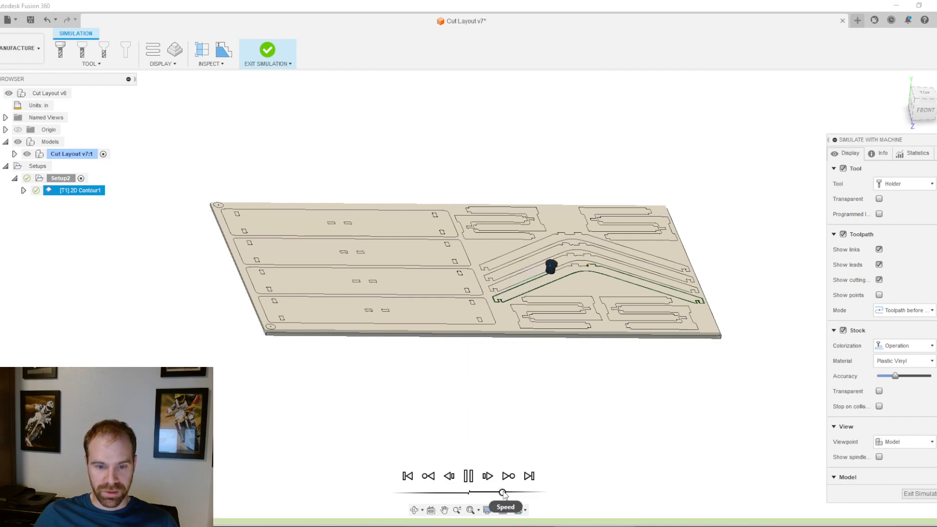
{"action": "left_click_drag", "start_coordinate": [503, 493], "coordinate": [491, 493]}
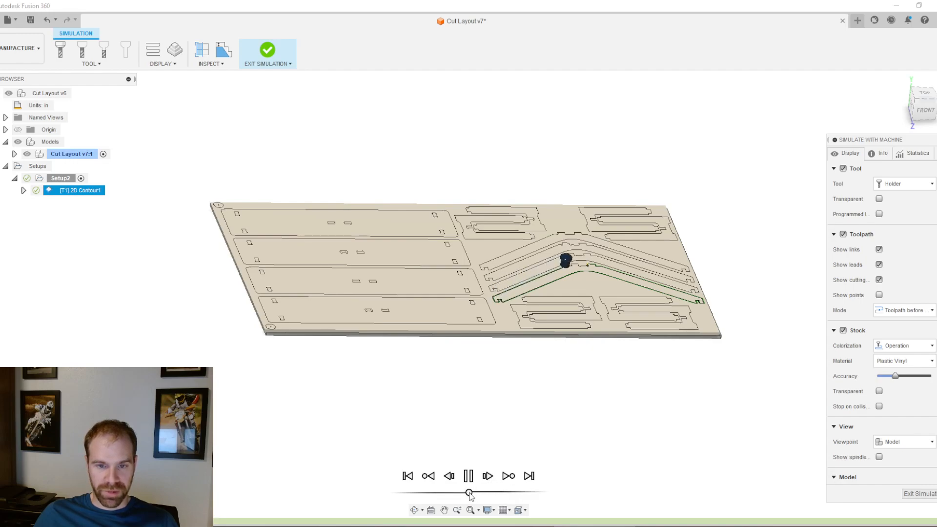
{"action": "left_click_drag", "start_coordinate": [495, 493], "coordinate": [510, 493]}
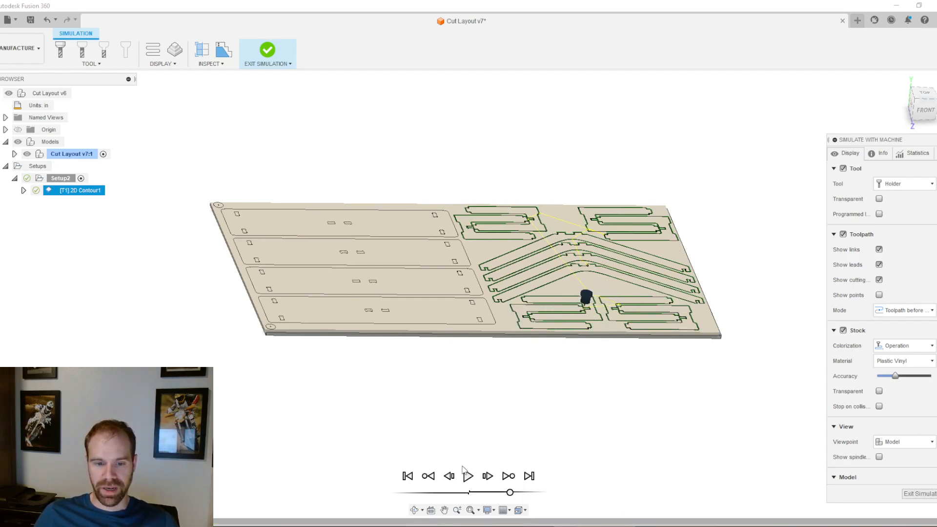
Step: Replay the contour simulation with a closer view of the bent and interlocking parts, and exit the simulation
{"action": "left_click", "coordinate": [466, 479]}
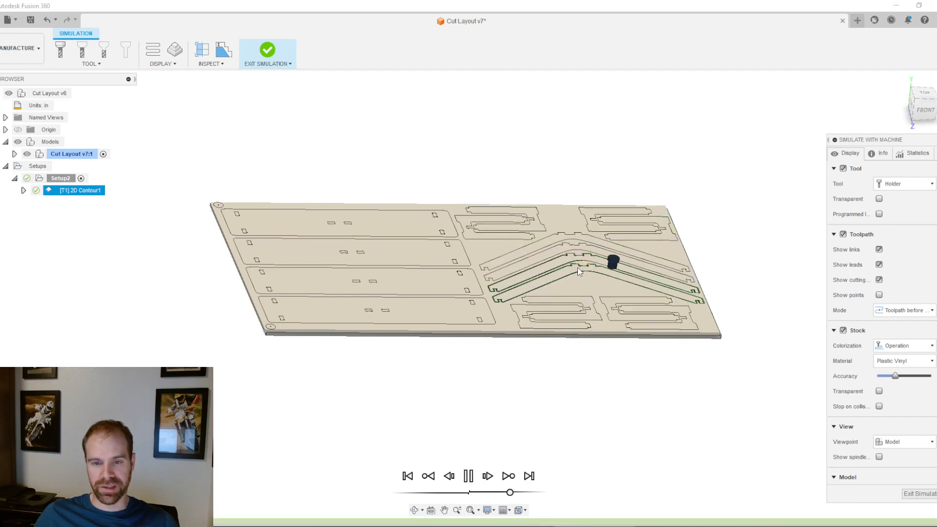
{"action": "scroll", "coordinate": [580, 254], "scroll_direction": "up", "scroll_amount": 5}
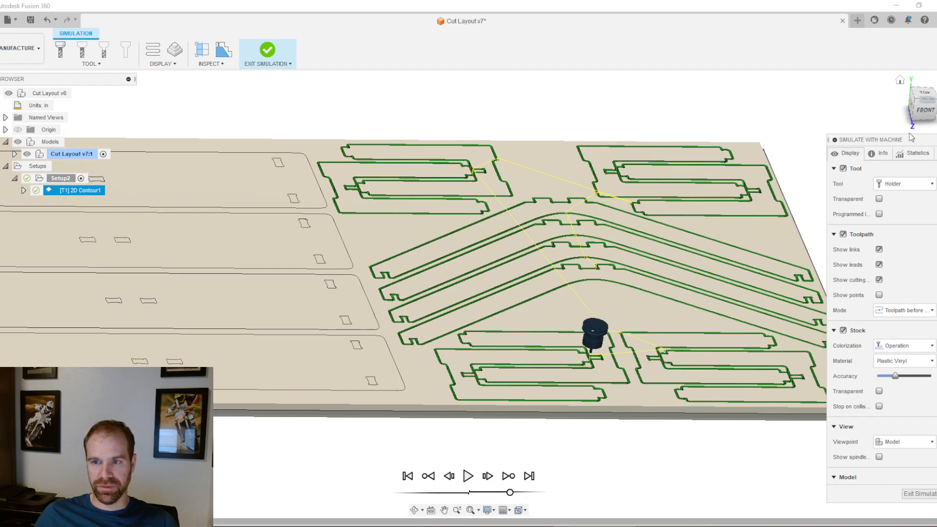
{"action": "left_click", "coordinate": [920, 494]}
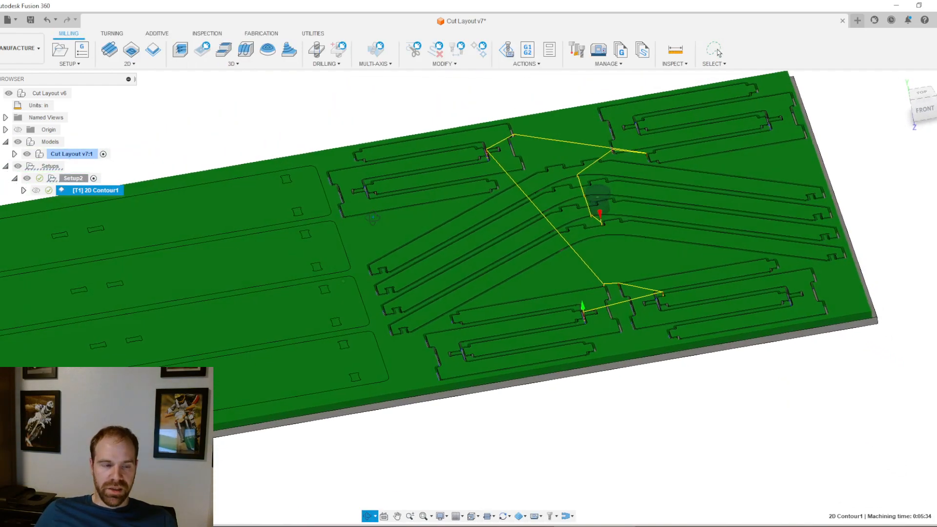
Step: Open the 2D contour operation for editing and review its geometry options
{"action": "right_click", "coordinate": [94, 190]}
{"action": "left_click", "coordinate": [110, 197]}
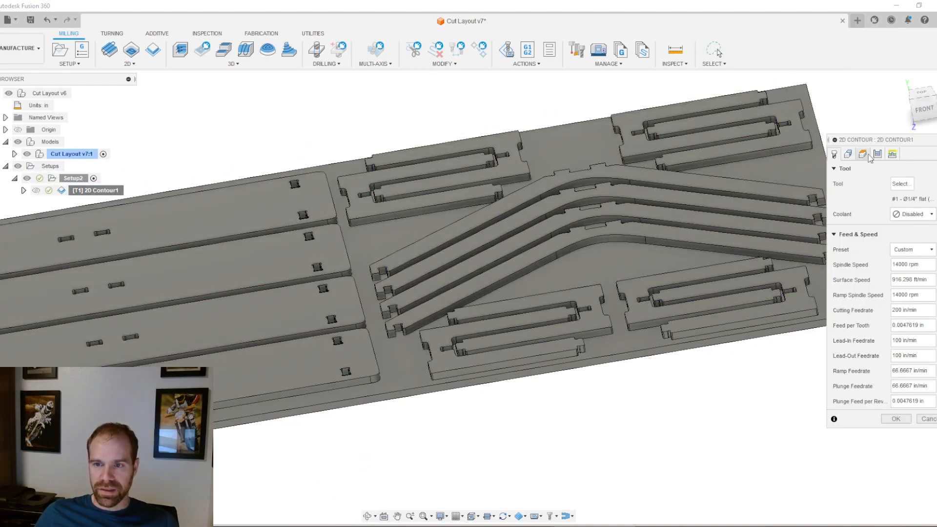
{"action": "left_click", "coordinate": [848, 154]}
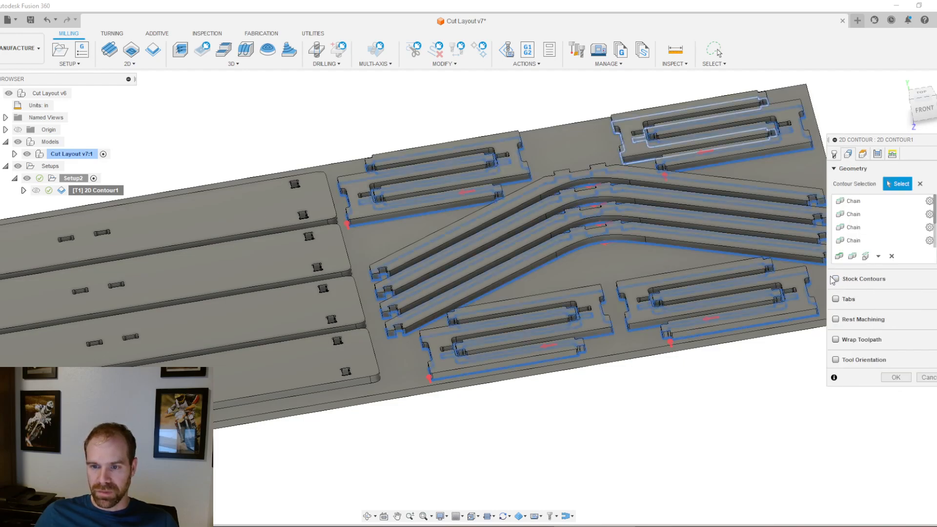
{"action": "mouse_move", "coordinate": [855, 281]}
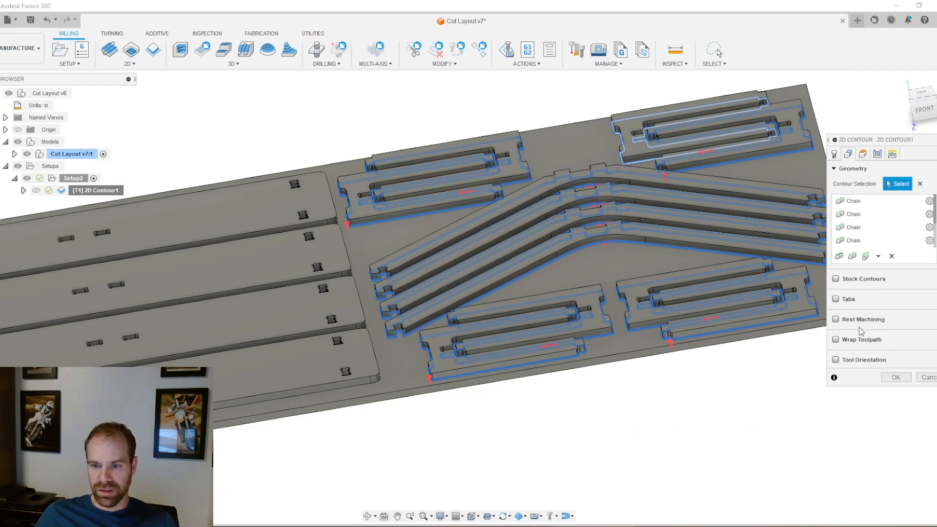
Step: Examine the contour's clearance, retract, feed, top and bottom height planes against the sheet in angled and front views
{"action": "left_click", "coordinate": [862, 154]}
{"action": "middle_click_drag", "start_coordinate": [678, 279], "coordinate": [684, 256], "text": "shift"}
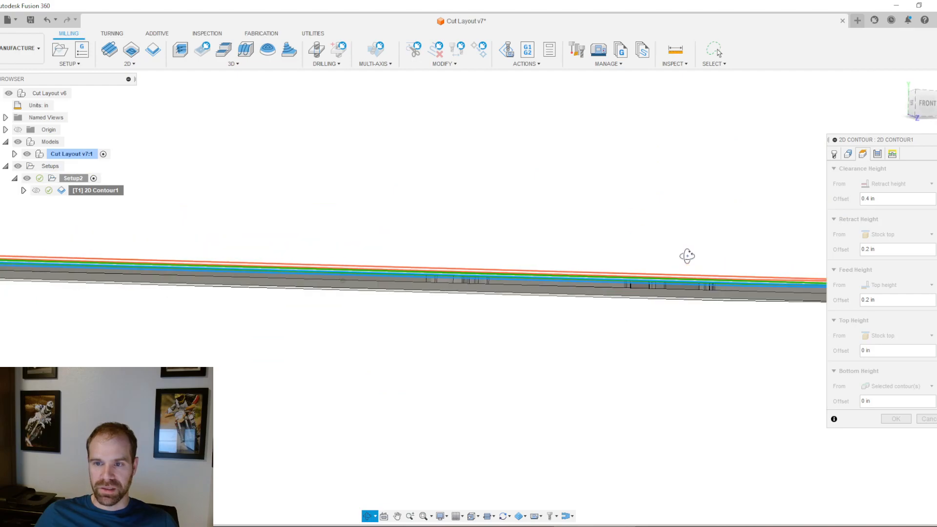
{"action": "scroll", "coordinate": [635, 280], "scroll_direction": "down", "scroll_amount": 2}
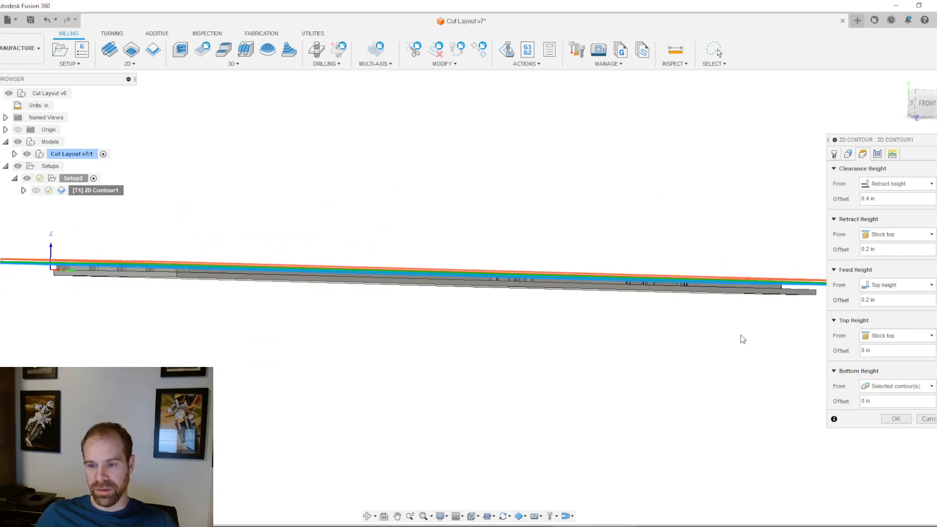
{"action": "scroll", "coordinate": [657, 302], "scroll_direction": "down", "scroll_amount": 1}
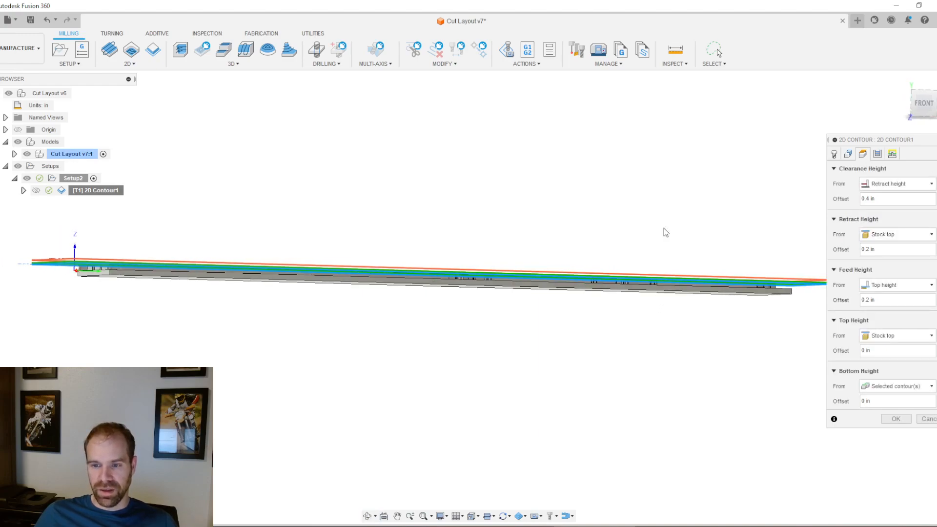
{"action": "middle_click_drag", "start_coordinate": [616, 225], "coordinate": [610, 266], "text": "shift"}
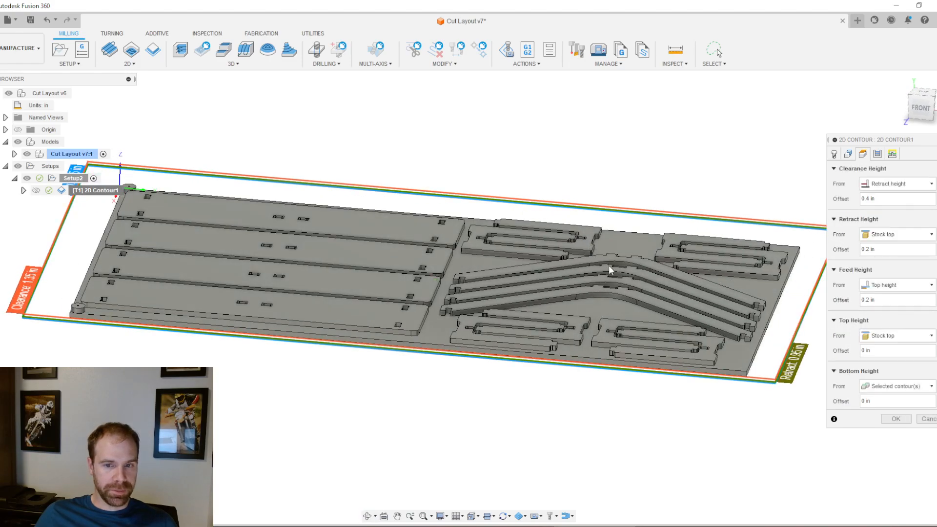
{"action": "scroll", "coordinate": [608, 262], "scroll_direction": "down", "scroll_amount": 5}
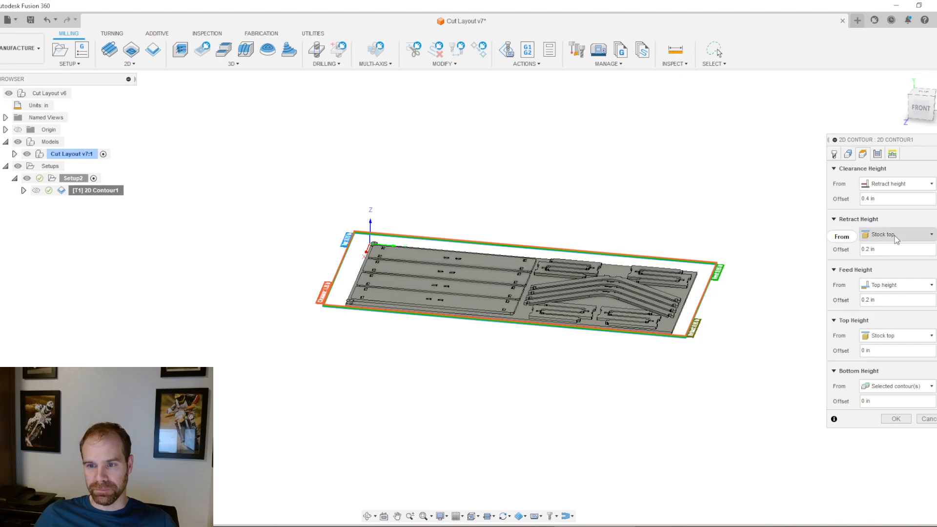
{"action": "mouse_move", "coordinate": [720, 376]}
{"action": "middle_mouse_down", "text": "shift"}
{"action": "mouse_move", "coordinate": [723, 366]}
{"action": "mouse_move", "coordinate": [736, 368]}
{"action": "middle_mouse_up", "text": "shift"}
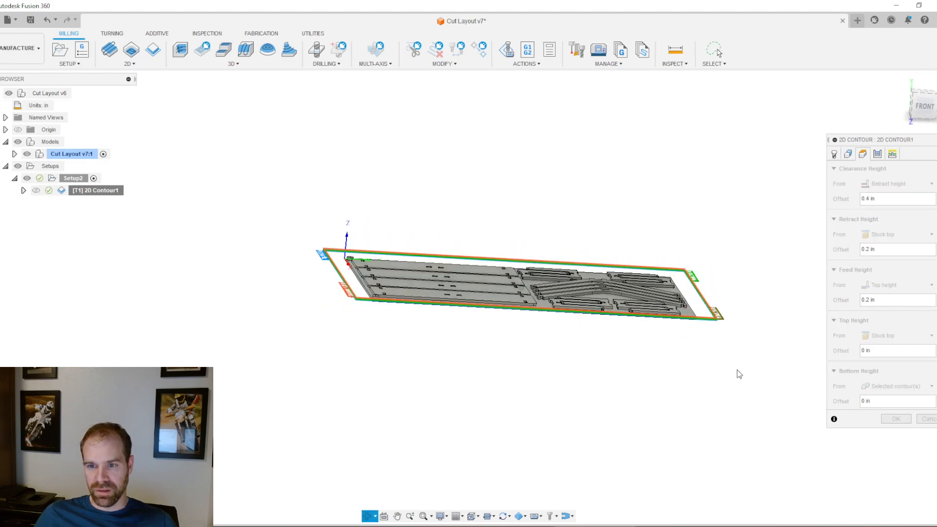
{"action": "scroll", "coordinate": [315, 283], "scroll_direction": "up", "scroll_amount": 3}
{"action": "scroll", "coordinate": [422, 270], "scroll_direction": "up", "scroll_amount": 2}
{"action": "middle_click_drag", "start_coordinate": [439, 271], "coordinate": [507, 226], "text": "shift"}
{"action": "left_click", "coordinate": [920, 112]}
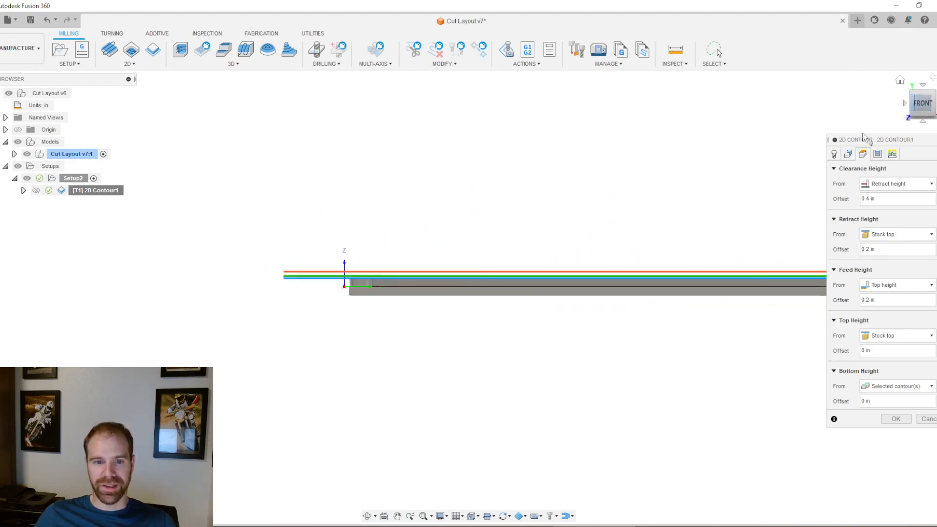
{"action": "scroll", "coordinate": [324, 273], "scroll_direction": "up", "scroll_amount": 2}
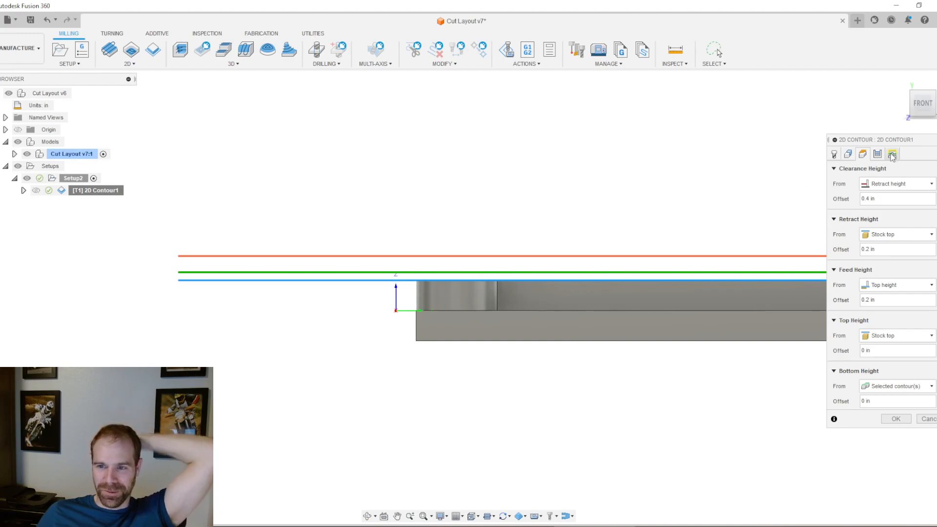
Step: Set the clearance height offset to 0.5 in and the retract height offset to 0.4 in, and regenerate the contour
{"action": "left_click", "coordinate": [893, 199]}
{"action": "type", "text": ".5"}
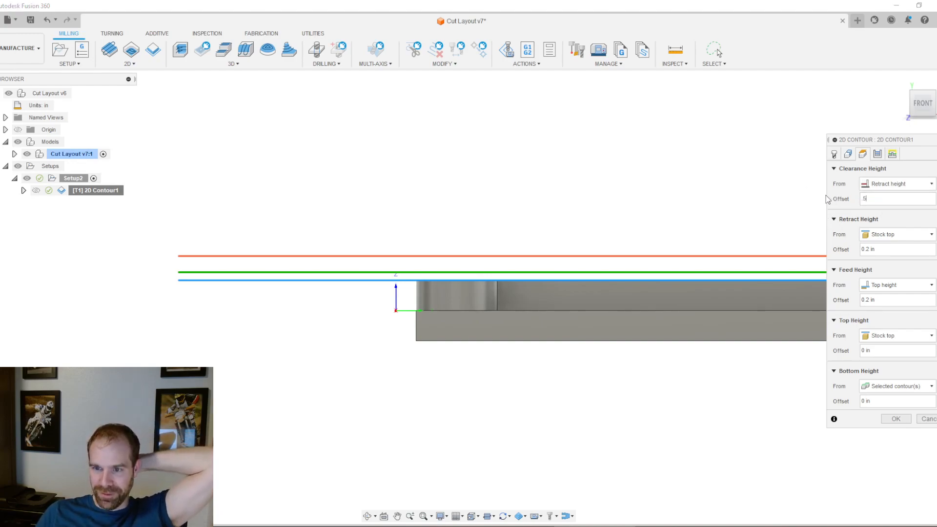
{"action": "left_click", "coordinate": [880, 250]}
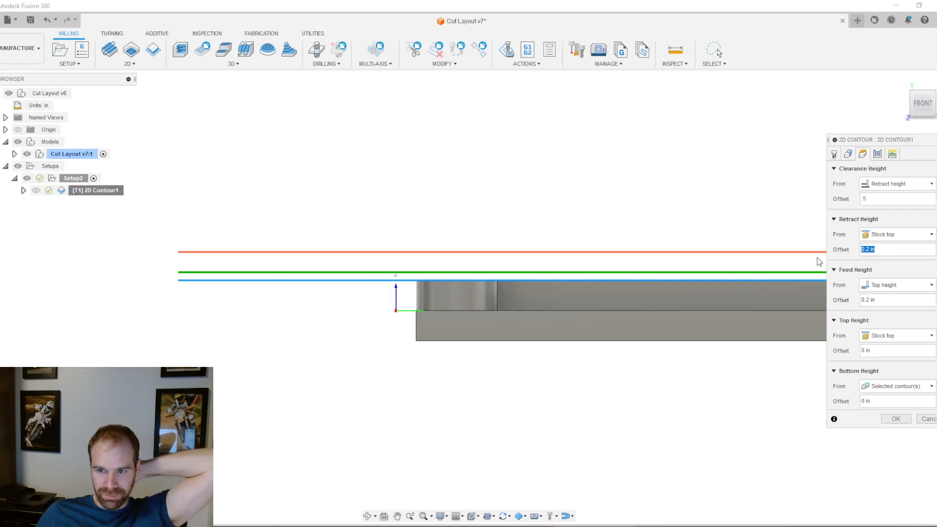
{"action": "key", "text": "BackSpace"}
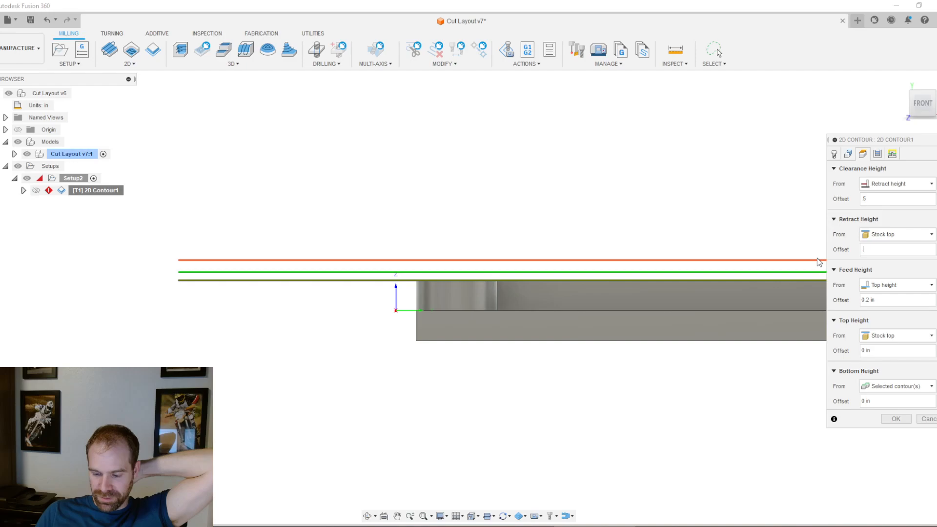
{"action": "key", "text": "Return"}
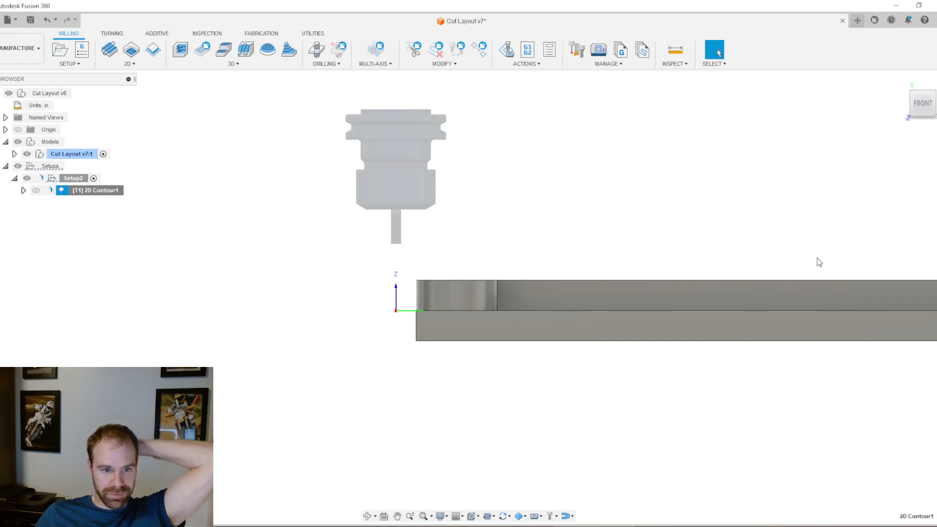
Step: Reopen the 2D contour for editing and set its feed height offset to 0.3 in from the top height
{"action": "right_click", "coordinate": [86, 190]}
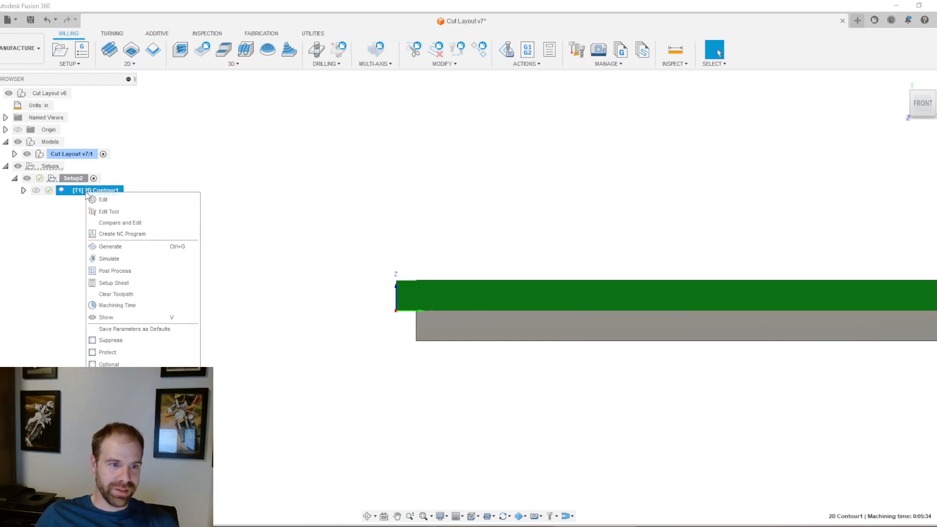
{"action": "left_click", "coordinate": [104, 200]}
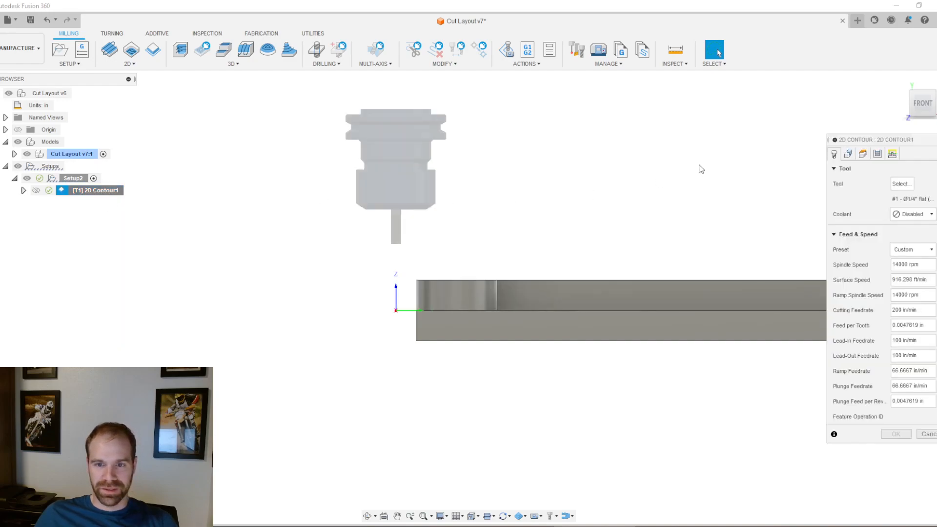
{"action": "left_click", "coordinate": [877, 154]}
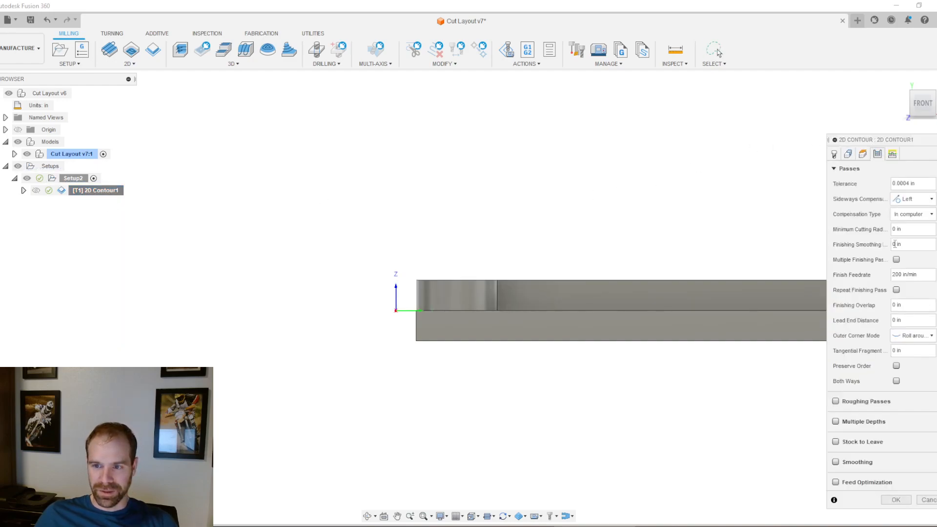
{"action": "left_click", "coordinate": [864, 153]}
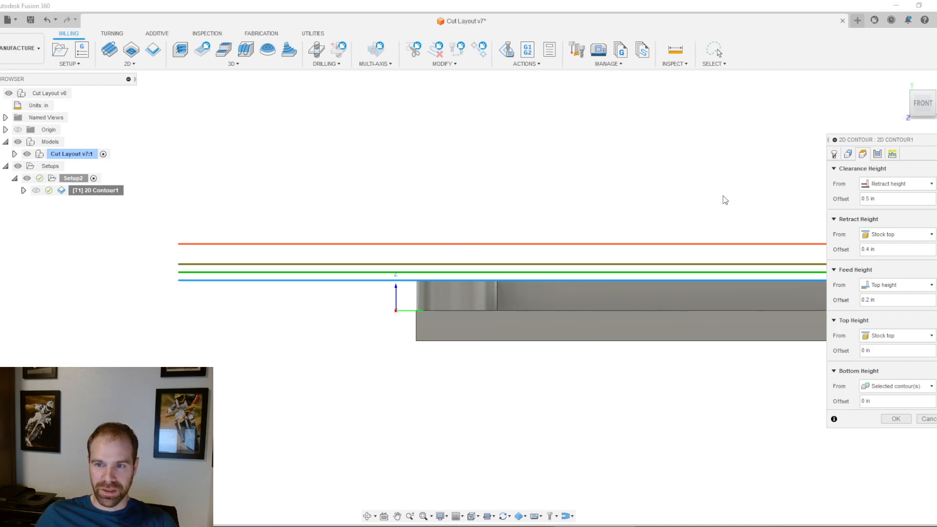
{"action": "left_click_drag", "start_coordinate": [876, 301], "coordinate": [825, 300]}
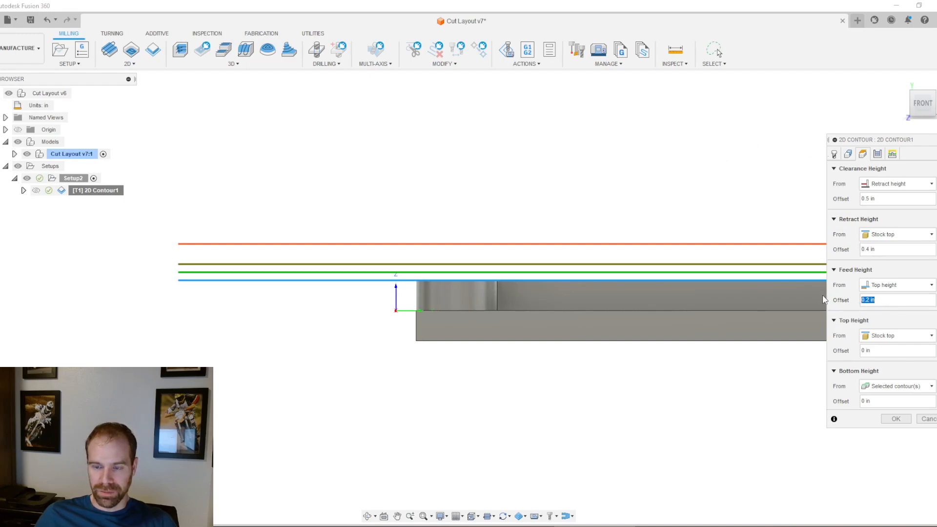
{"action": "type", "text": ".3"}
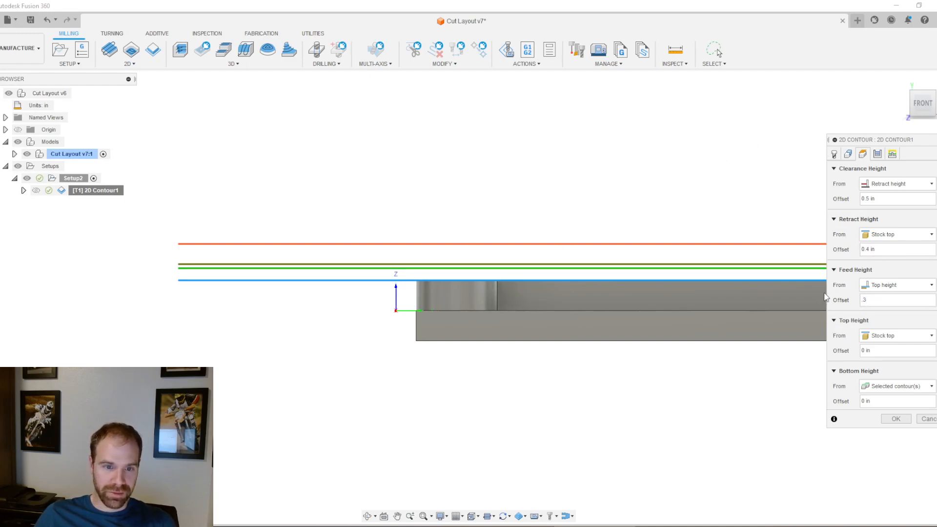
{"action": "left_click", "coordinate": [875, 250]}
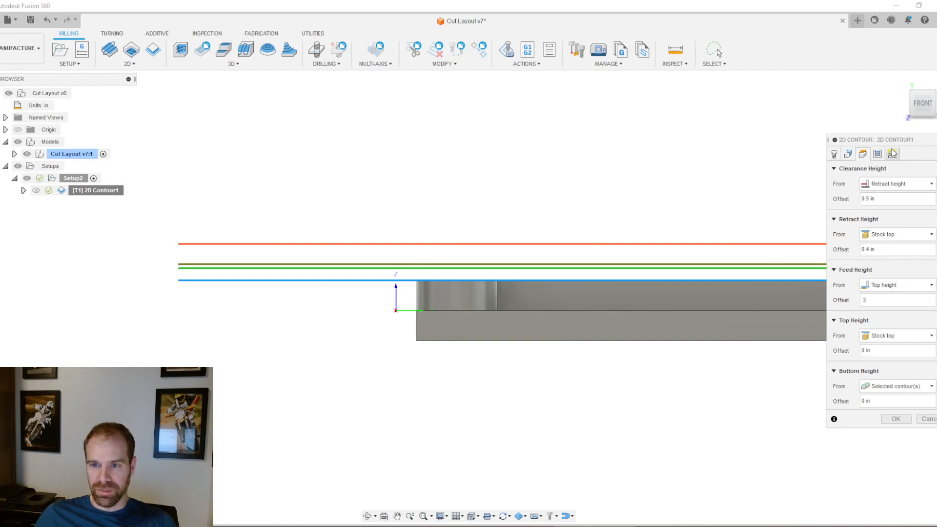
Step: Examine the contour's passes settings, including the sideways compensation and compensation type options, alongside the selected outlines
{"action": "left_click", "coordinate": [877, 154]}
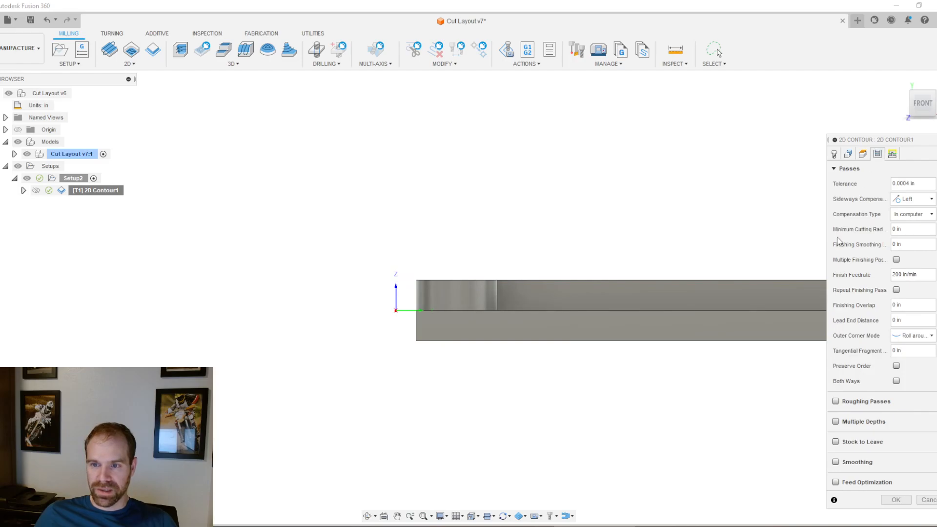
{"action": "middle_click_drag", "start_coordinate": [542, 215], "coordinate": [510, 310], "text": "shift"}
{"action": "scroll", "coordinate": [504, 328], "scroll_direction": "down", "scroll_amount": 4}
{"action": "scroll", "coordinate": [620, 206], "scroll_direction": "up", "scroll_amount": 2}
{"action": "scroll", "coordinate": [484, 259], "scroll_direction": "down", "scroll_amount": 2}
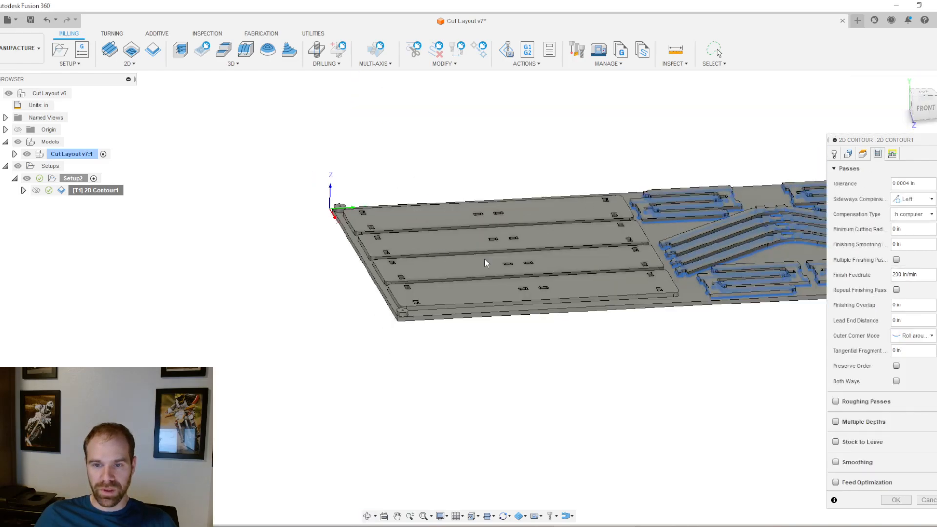
{"action": "scroll", "coordinate": [801, 221], "scroll_direction": "up", "scroll_amount": 3}
{"action": "scroll", "coordinate": [802, 220], "scroll_direction": "up", "scroll_amount": 3}
{"action": "scroll", "coordinate": [544, 218], "scroll_direction": "down", "scroll_amount": 3}
{"action": "scroll", "coordinate": [591, 199], "scroll_direction": "up", "scroll_amount": 4}
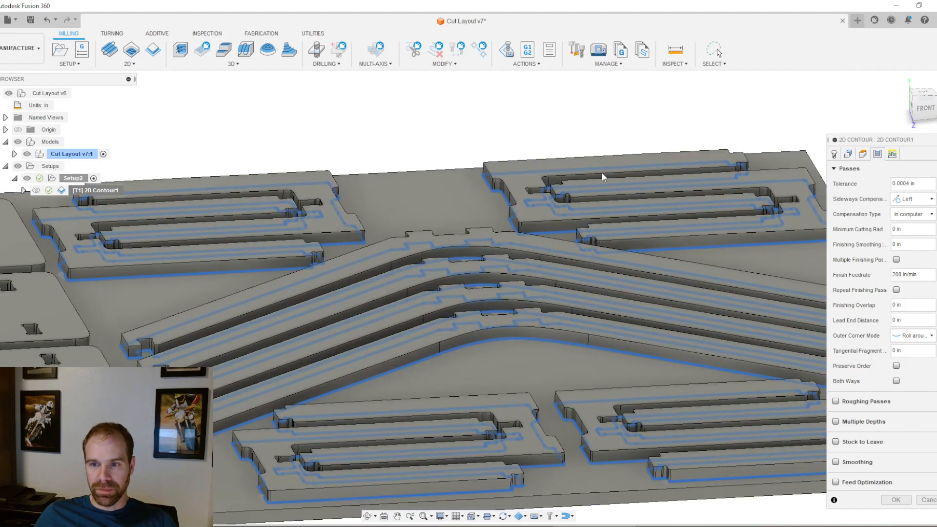
{"action": "left_click", "coordinate": [922, 200]}
{"action": "left_click", "coordinate": [923, 200]}
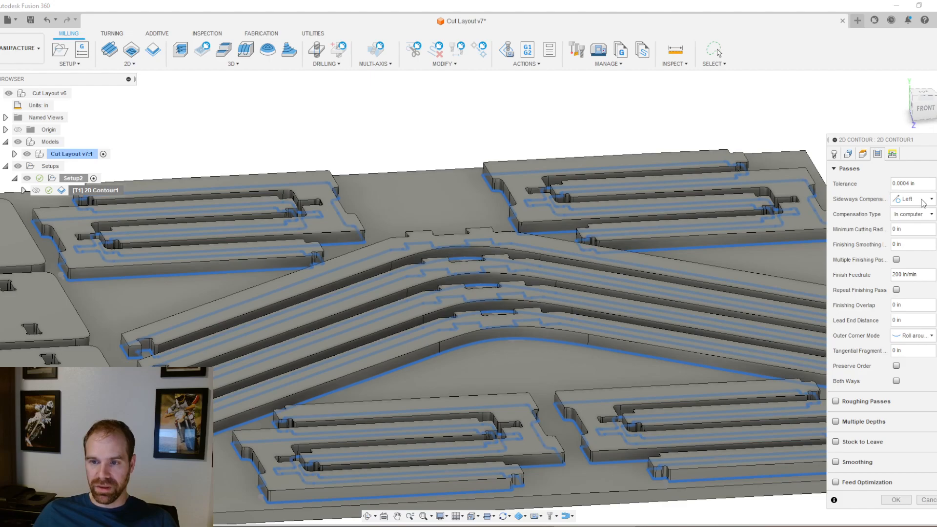
{"action": "left_click", "coordinate": [921, 215]}
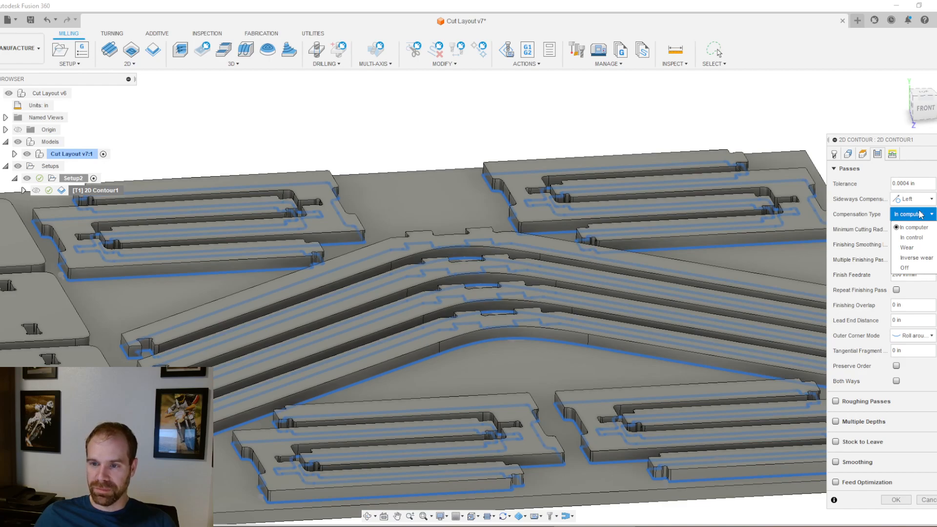
{"action": "left_click", "coordinate": [920, 214]}
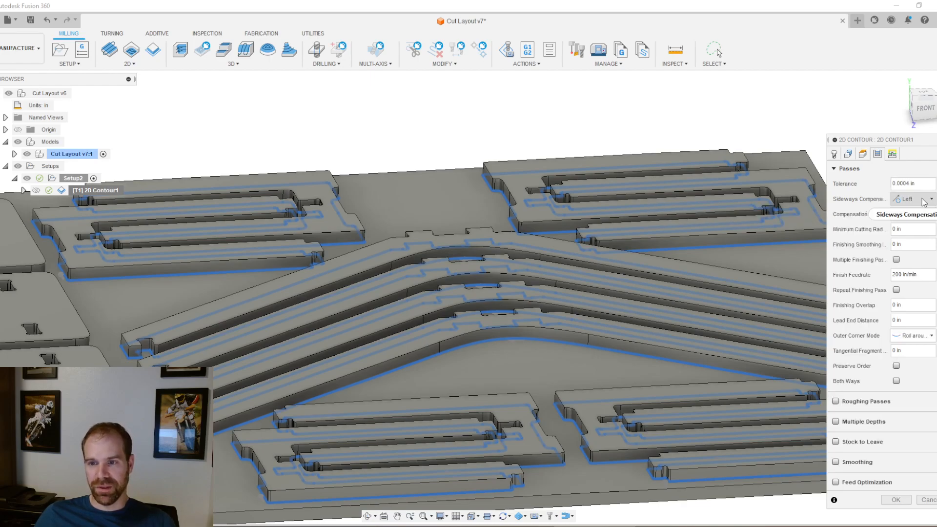
{"action": "mouse_move", "coordinate": [924, 200]}
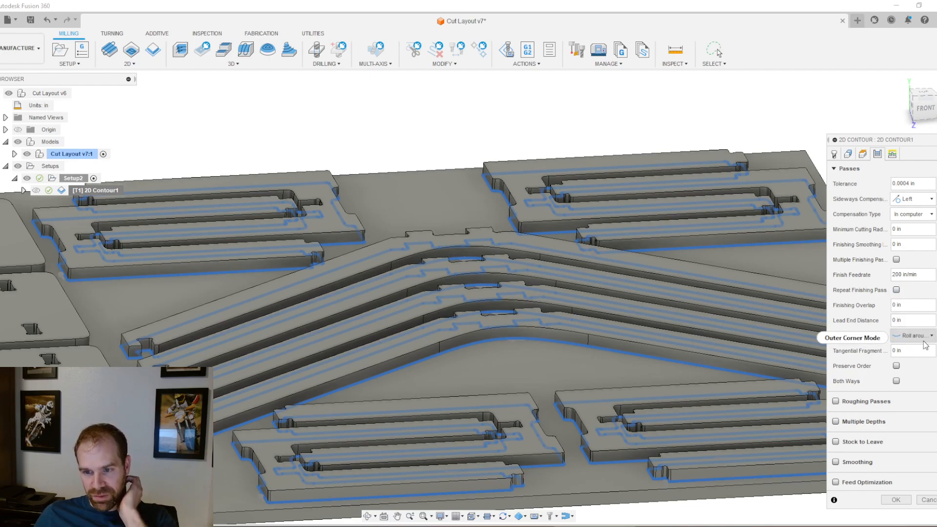
Step: Enable Preserve Order for the contour passes and regenerate the 2D contour toolpath
{"action": "left_click", "coordinate": [897, 367]}
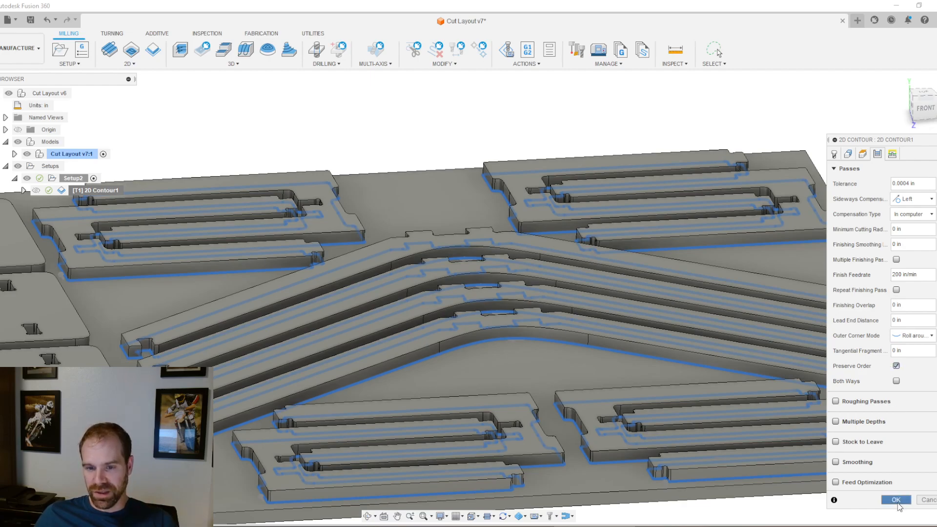
{"action": "left_click", "coordinate": [896, 500]}
Step: Run a simulation of the 2D contour to check the cutting order across the bent and interlocking parts
{"action": "scroll", "coordinate": [623, 284], "scroll_direction": "down", "scroll_amount": 3}
{"action": "middle_click_drag", "start_coordinate": [481, 180], "coordinate": [494, 182], "text": "shift"}
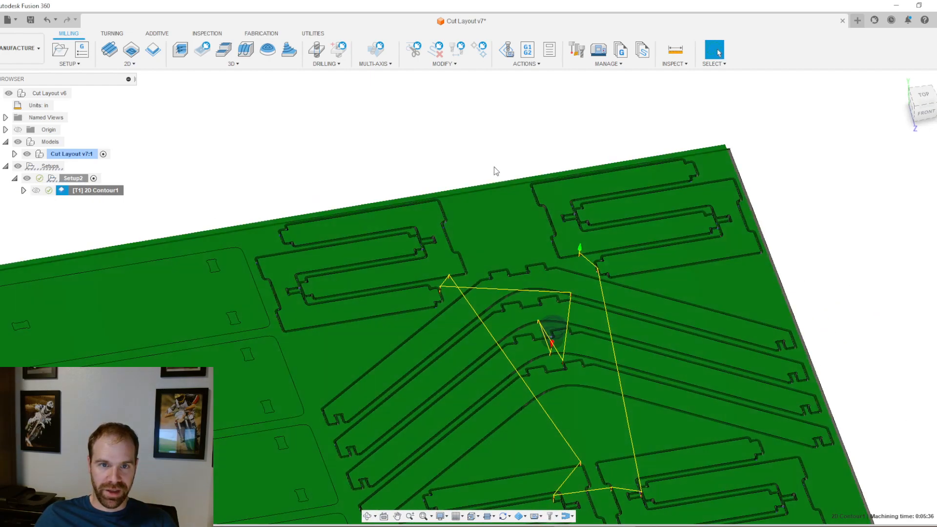
{"action": "left_click", "coordinate": [511, 57]}
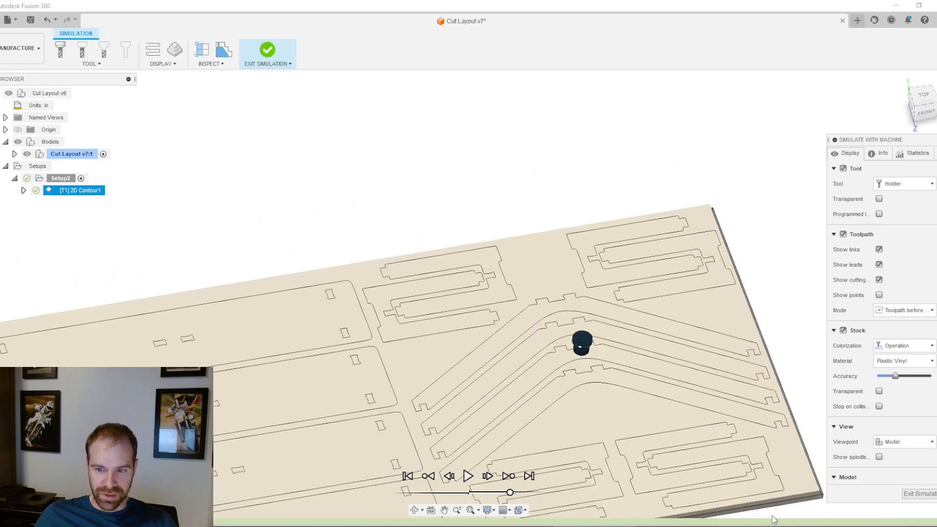
{"action": "left_click", "coordinate": [469, 477]}
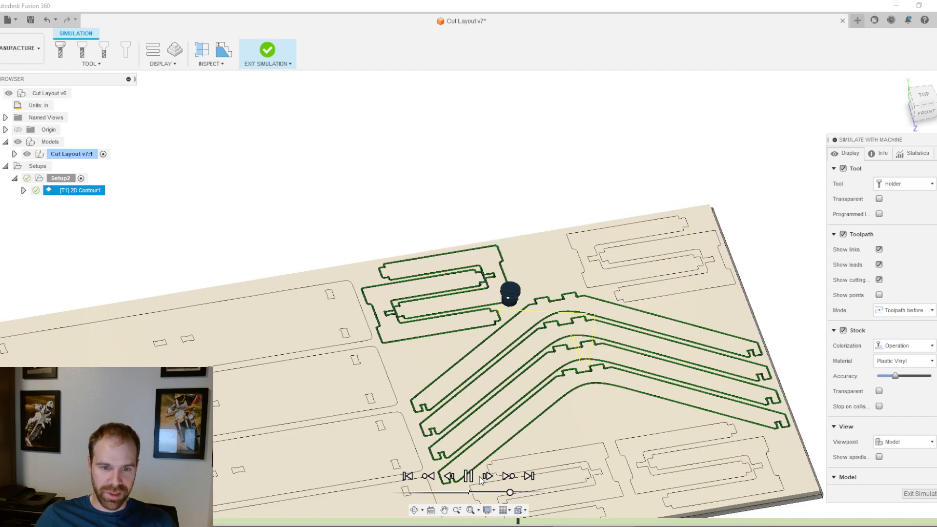
{"action": "scroll", "coordinate": [515, 277], "scroll_direction": "down", "scroll_amount": 3}
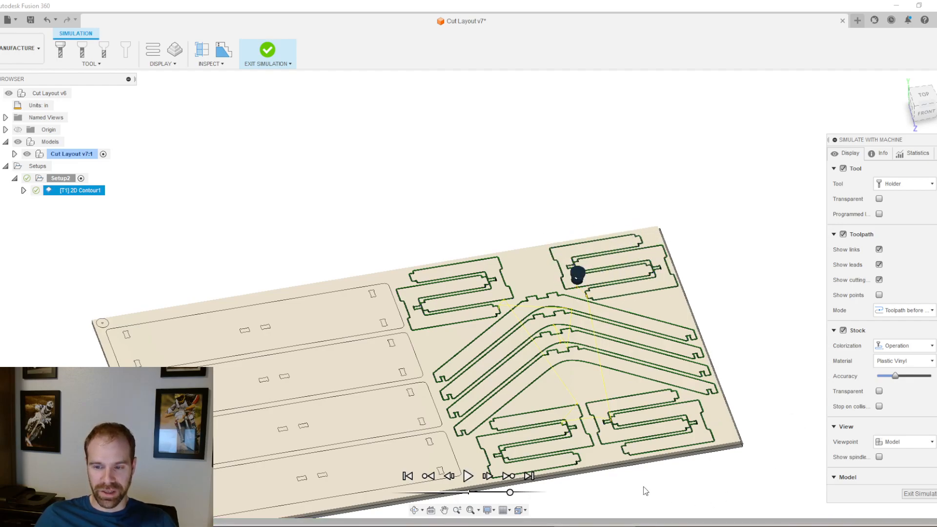
{"action": "left_click", "coordinate": [919, 494]}
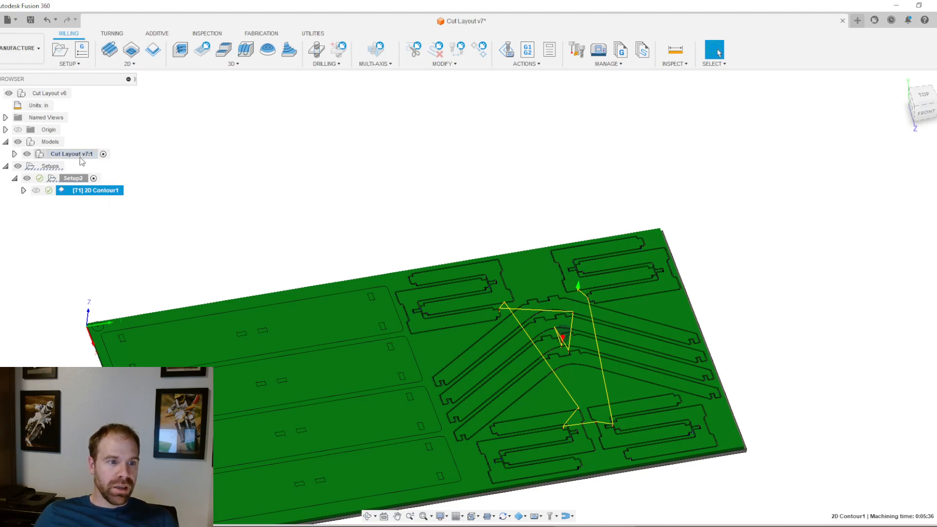
Step: Reopen the 2D contour for editing and enable Multiple Depths with a maximum roughing stepdown of 0.25 in
{"action": "right_click", "coordinate": [87, 193]}
{"action": "left_click", "coordinate": [112, 201]}
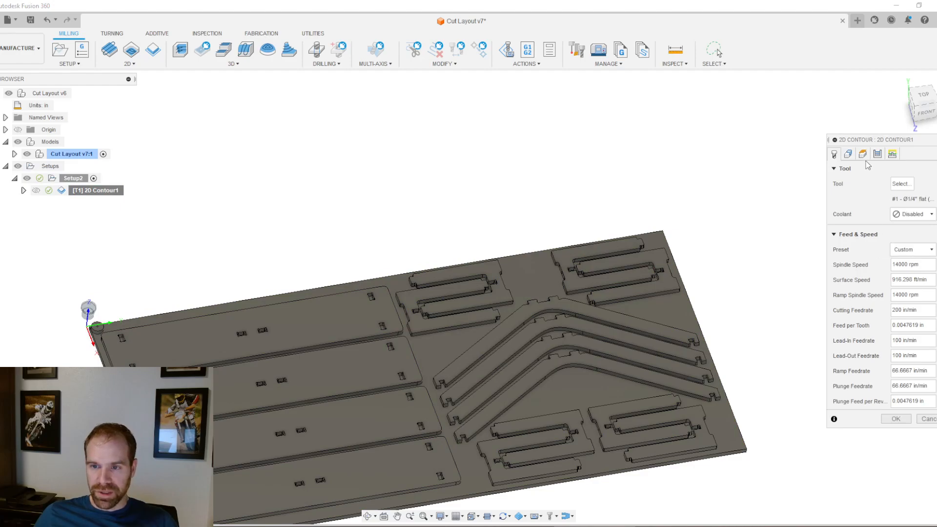
{"action": "left_click", "coordinate": [863, 154]}
{"action": "left_click", "coordinate": [878, 154]}
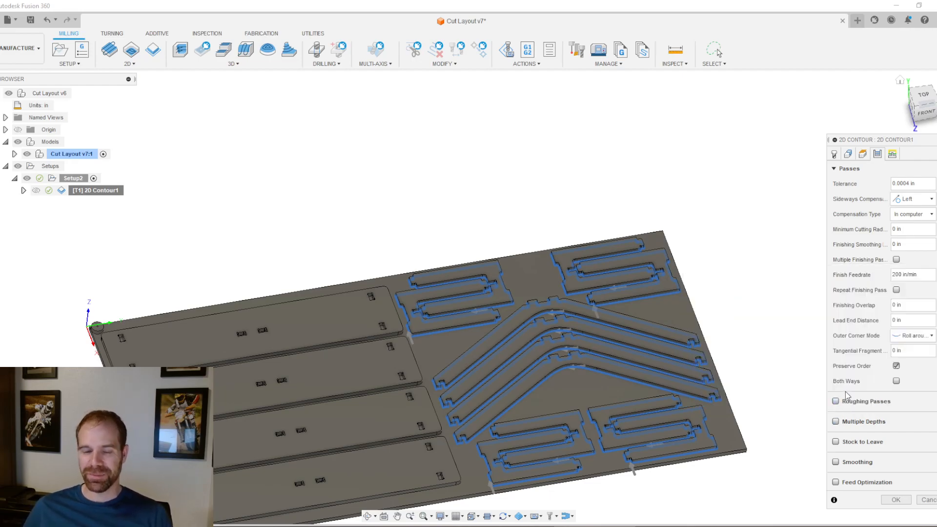
{"action": "left_click", "coordinate": [836, 421]}
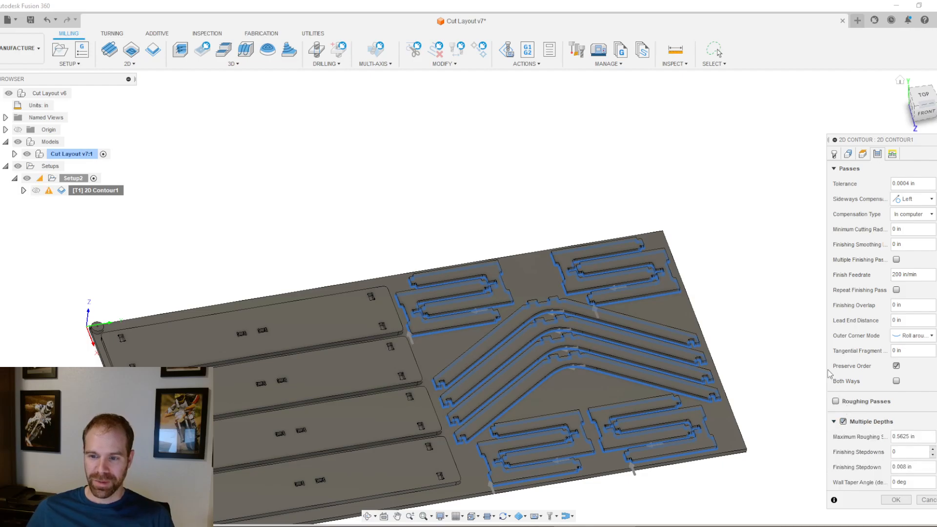
{"action": "scroll", "coordinate": [787, 271], "scroll_direction": "up", "scroll_amount": 1}
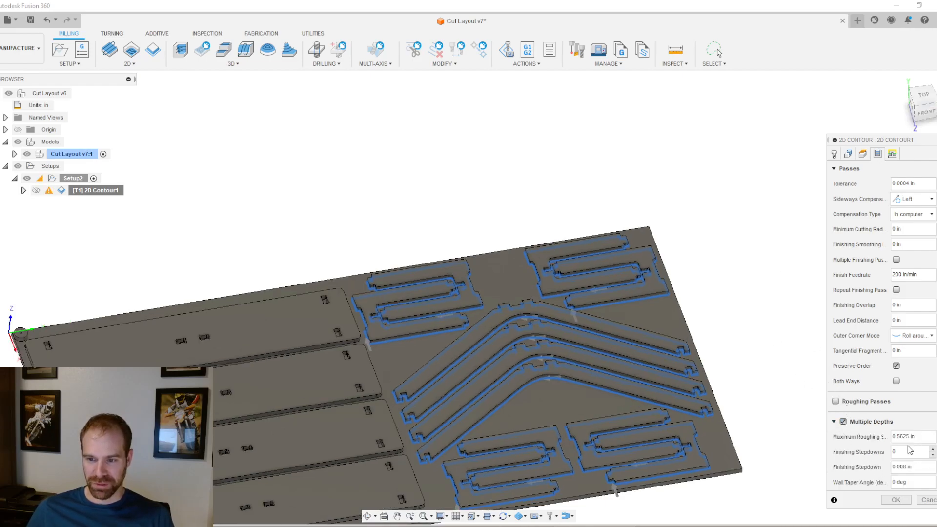
{"action": "triple_click", "coordinate": [911, 436]}
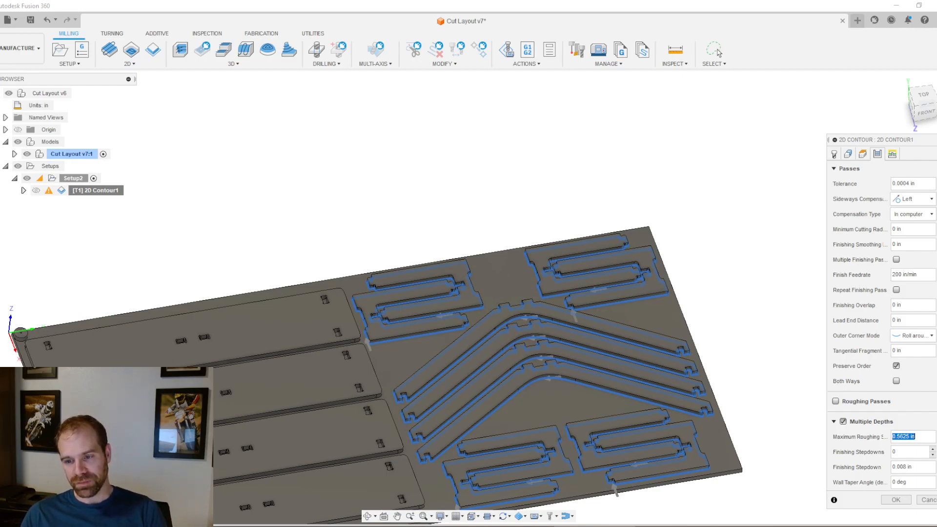
{"action": "type", "text": ".25"}
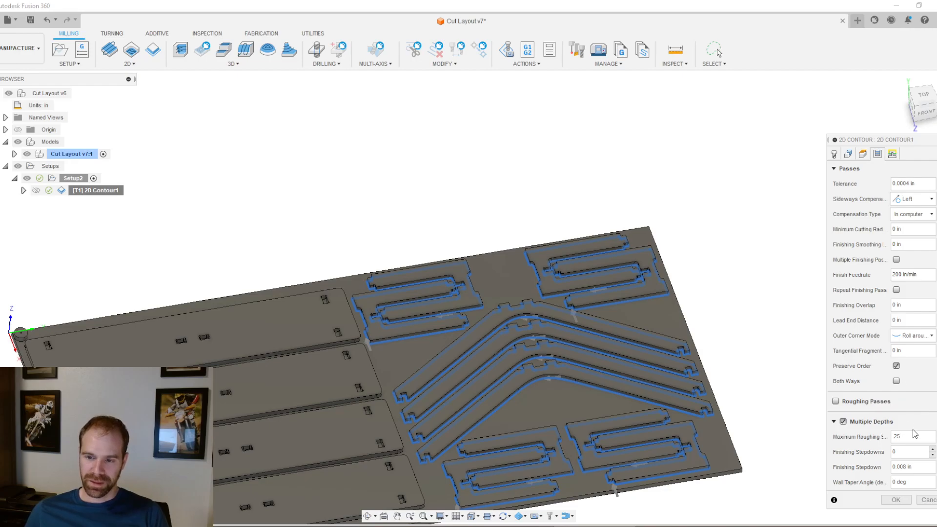
Step: Set the contour's multiple depths to 1 finishing stepdown of 0.05 in
{"action": "left_click", "coordinate": [933, 450]}
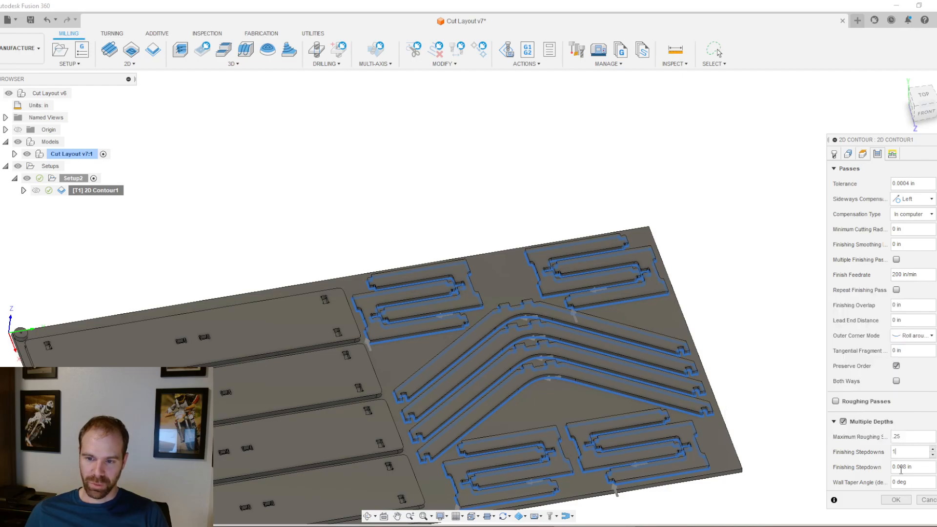
{"action": "left_click", "coordinate": [916, 466]}
{"action": "left_click_drag", "start_coordinate": [919, 469], "coordinate": [878, 474]}
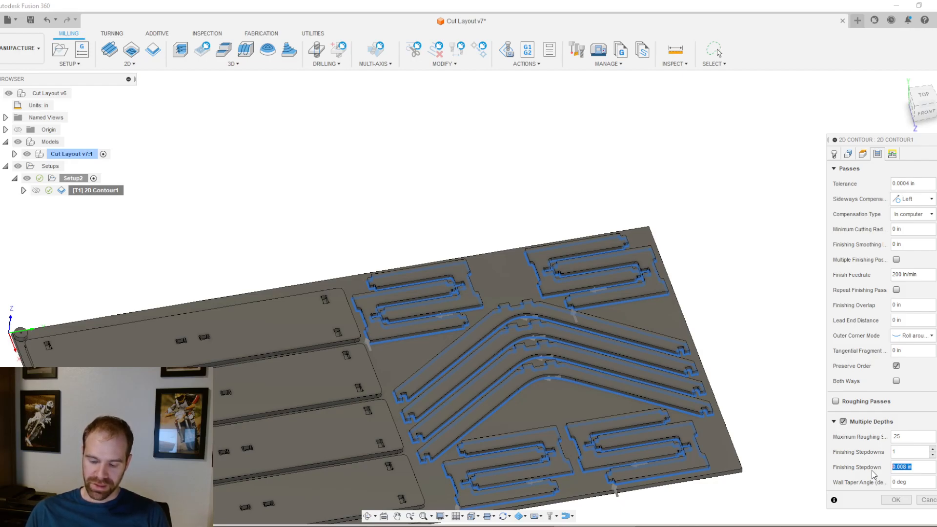
{"action": "type", "text": ".05"}
{"action": "key", "text": "Tab"}
{"action": "scroll", "coordinate": [888, 427], "scroll_direction": "down", "scroll_amount": 3}
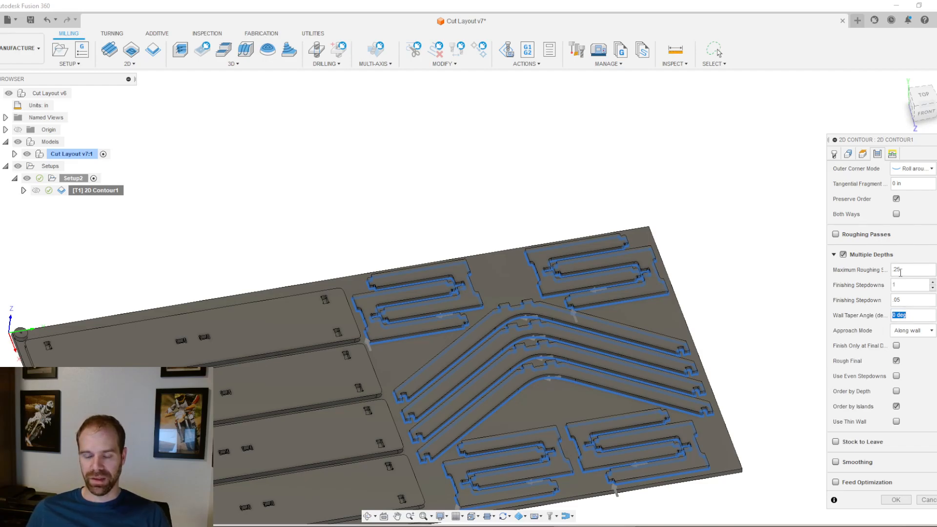
{"action": "mouse_move", "coordinate": [920, 296]}
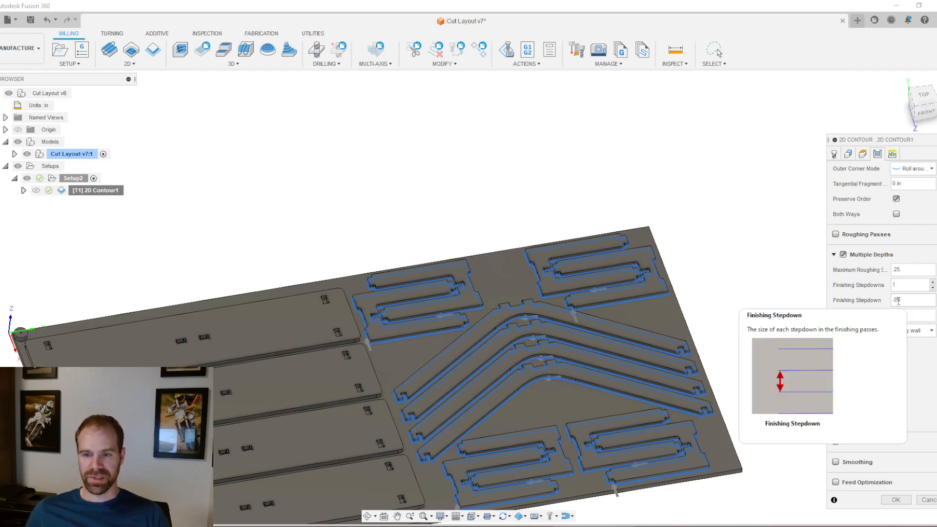
{"action": "key", "text": "Tab"}
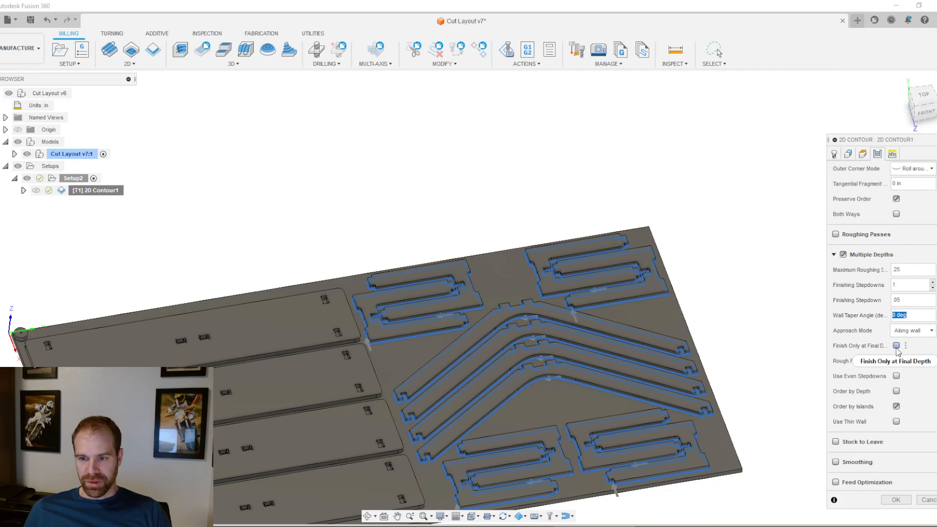
Step: Enable finishing only at final depth for the contour, leaving even stepdowns off
{"action": "mouse_move", "coordinate": [896, 350]}
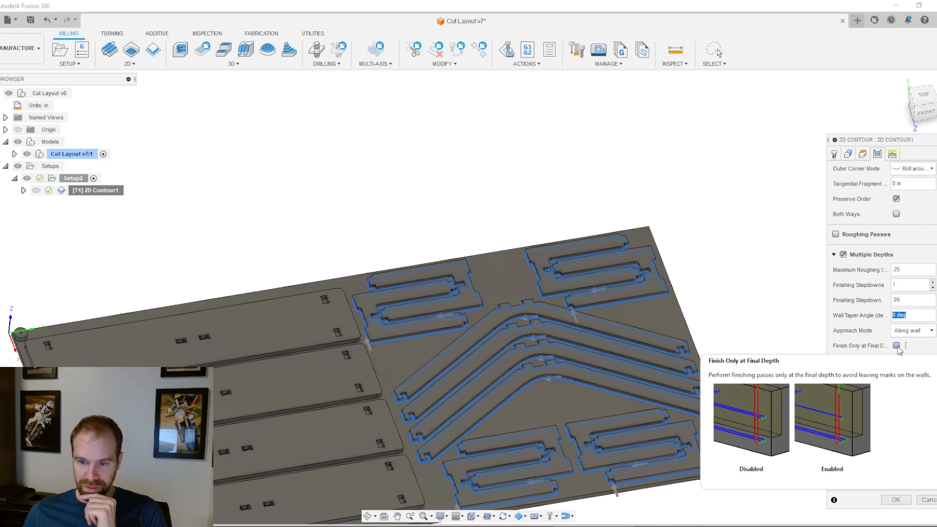
{"action": "left_click", "coordinate": [896, 345]}
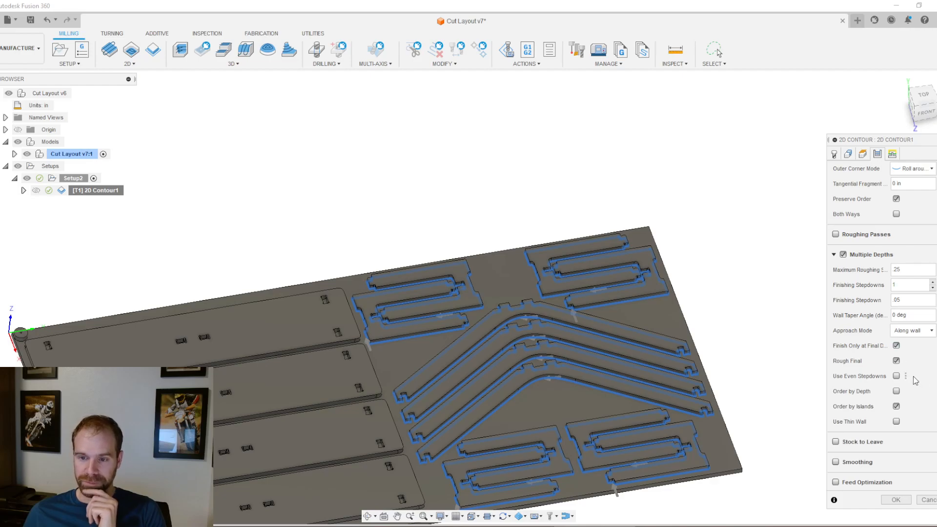
{"action": "left_click", "coordinate": [898, 377]}
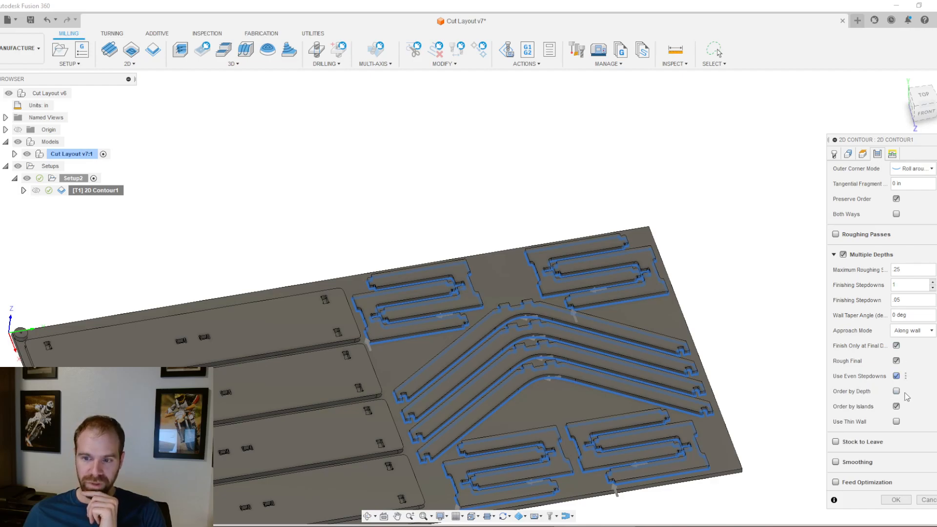
{"action": "left_click", "coordinate": [897, 376]}
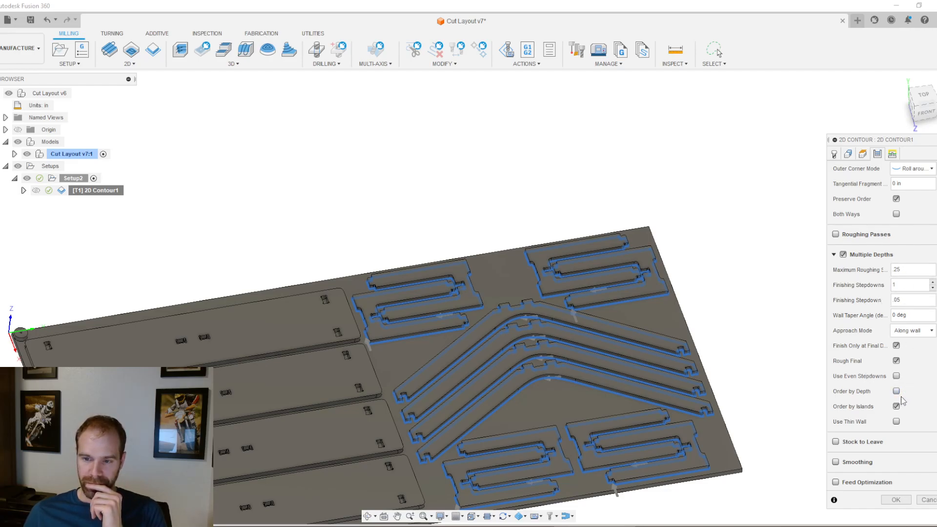
{"action": "mouse_move", "coordinate": [900, 397]}
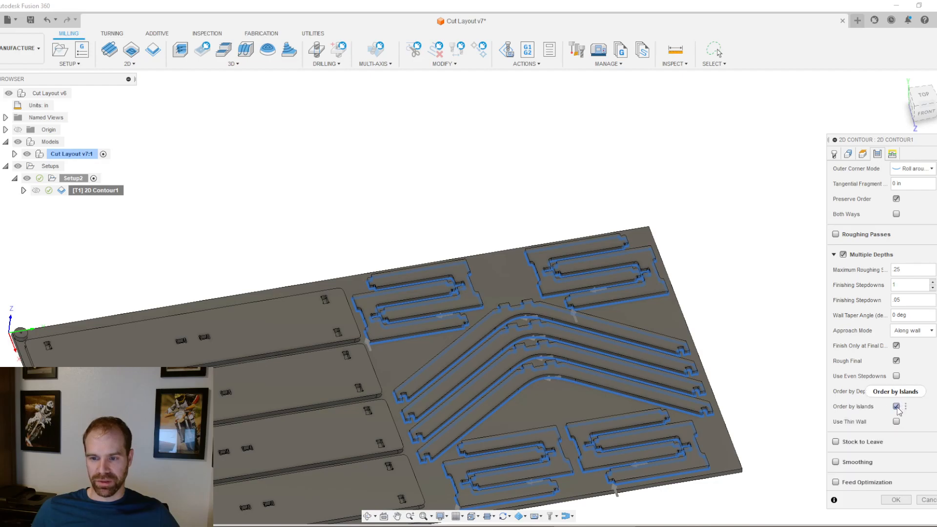
Step: Enable Stock to Leave for the contour and set the axial stock to leave to -0.015 in
{"action": "left_click", "coordinate": [836, 442]}
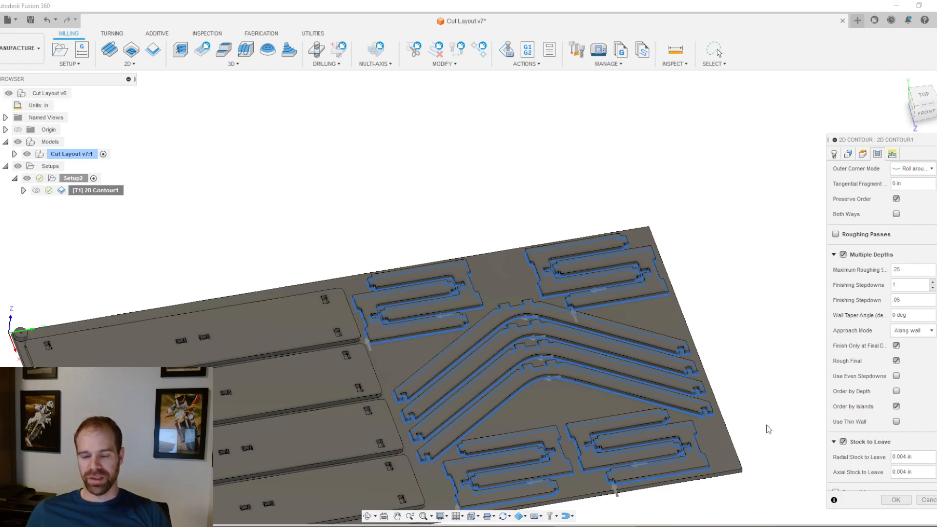
{"action": "scroll", "coordinate": [776, 429], "scroll_direction": "up", "scroll_amount": 1}
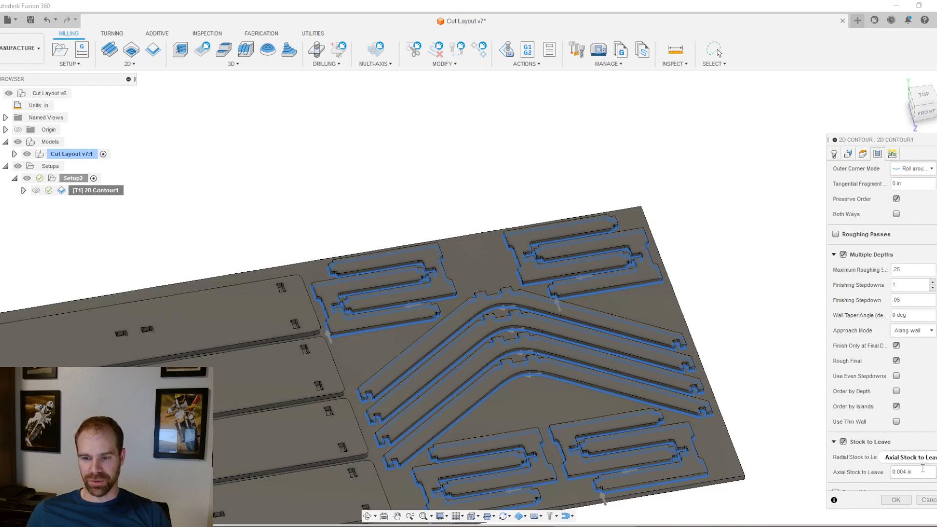
{"action": "left_click", "coordinate": [876, 478]}
{"action": "type", "text": "-.015"}
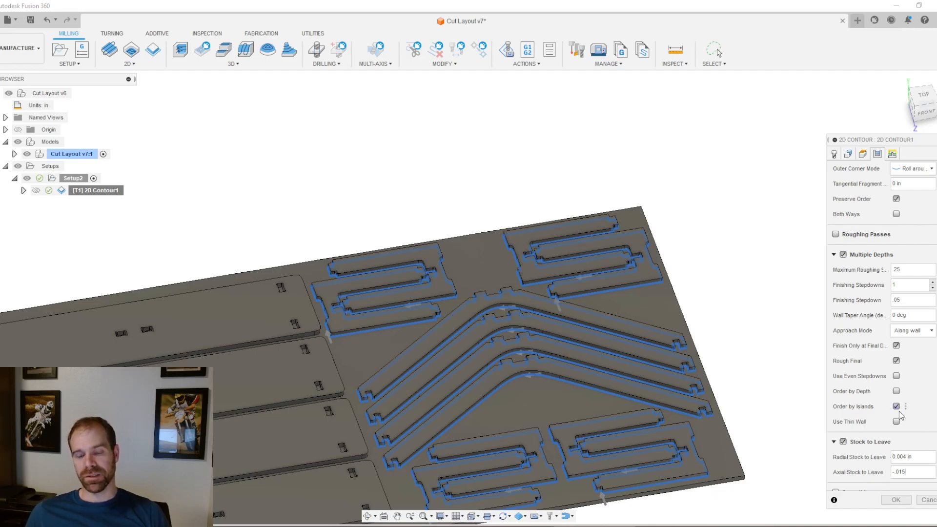
{"action": "scroll", "coordinate": [898, 453], "scroll_direction": "down", "scroll_amount": 2}
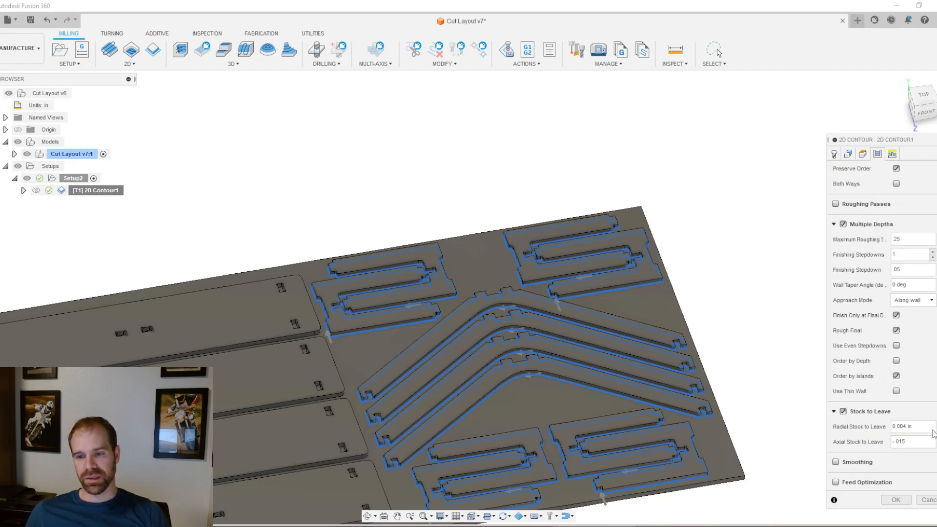
{"action": "left_click", "coordinate": [835, 462]}
{"action": "scroll", "coordinate": [858, 454], "scroll_direction": "down", "scroll_amount": 1}
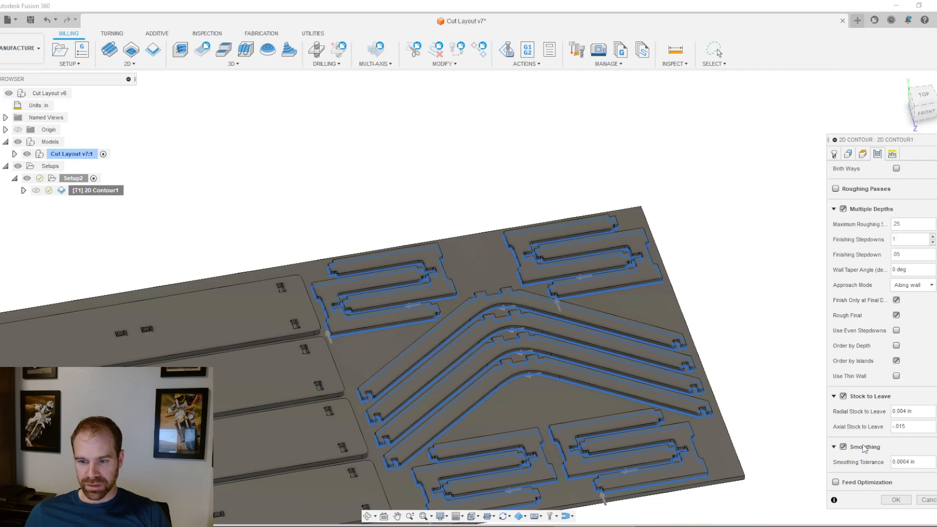
{"action": "left_click", "coordinate": [843, 446]}
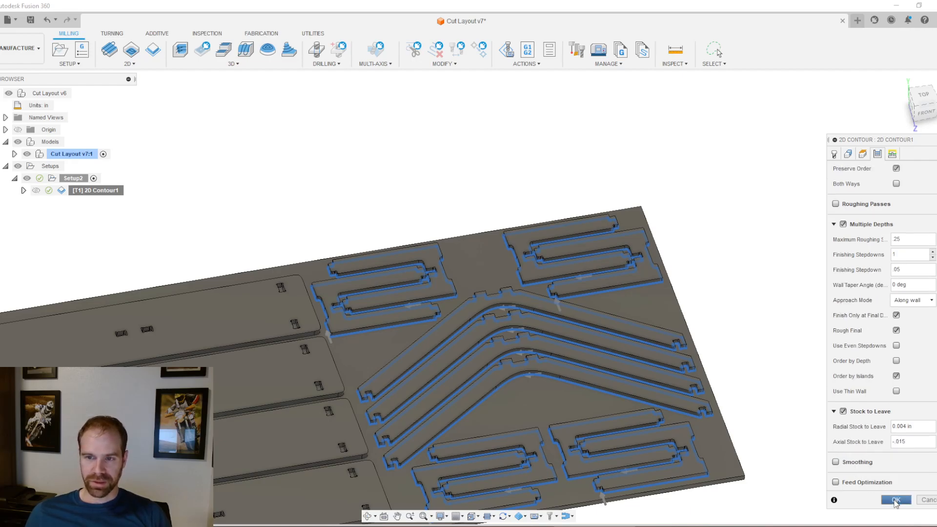
Step: Review the contour's linking settings, then accept the changes and inspect the regenerated toolpath up close
{"action": "left_click", "coordinate": [892, 154]}
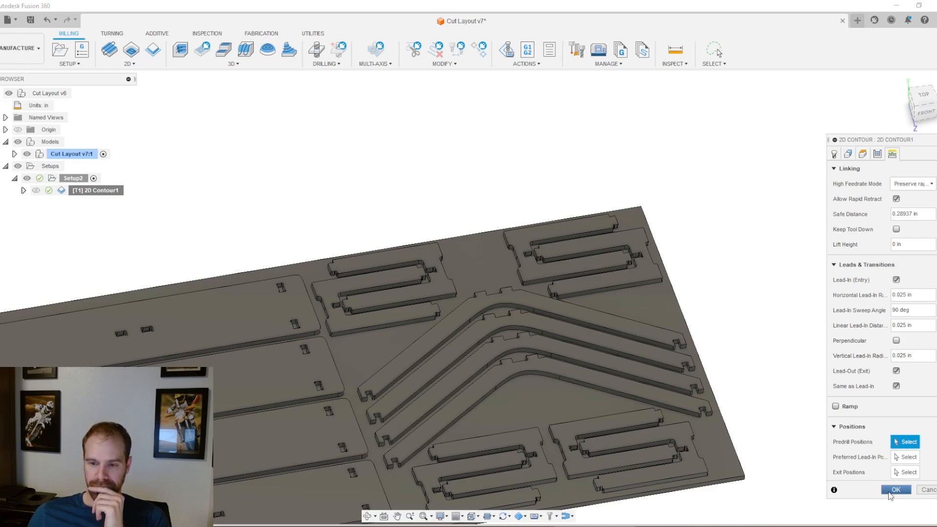
{"action": "left_click", "coordinate": [890, 490]}
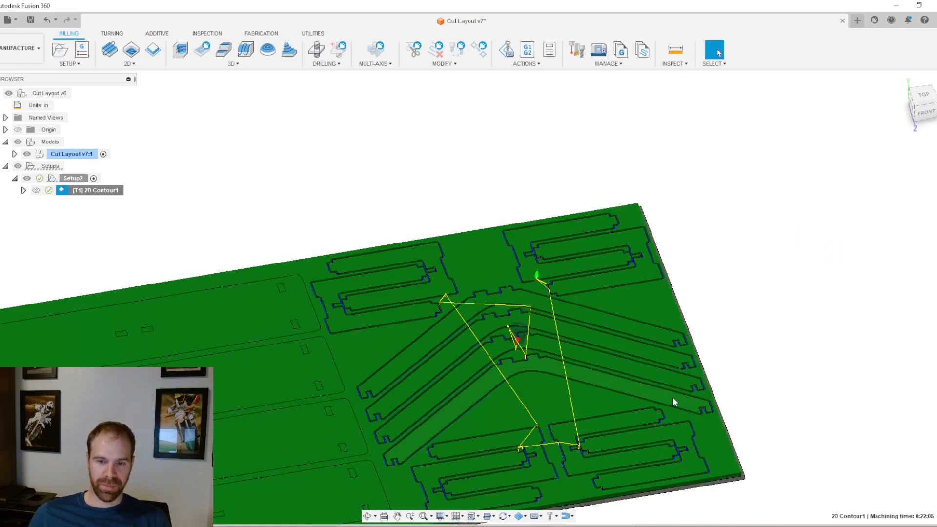
{"action": "scroll", "coordinate": [698, 404], "scroll_direction": "up", "scroll_amount": 6}
{"action": "middle_click_drag", "start_coordinate": [699, 360], "coordinate": [634, 388], "text": "shift"}
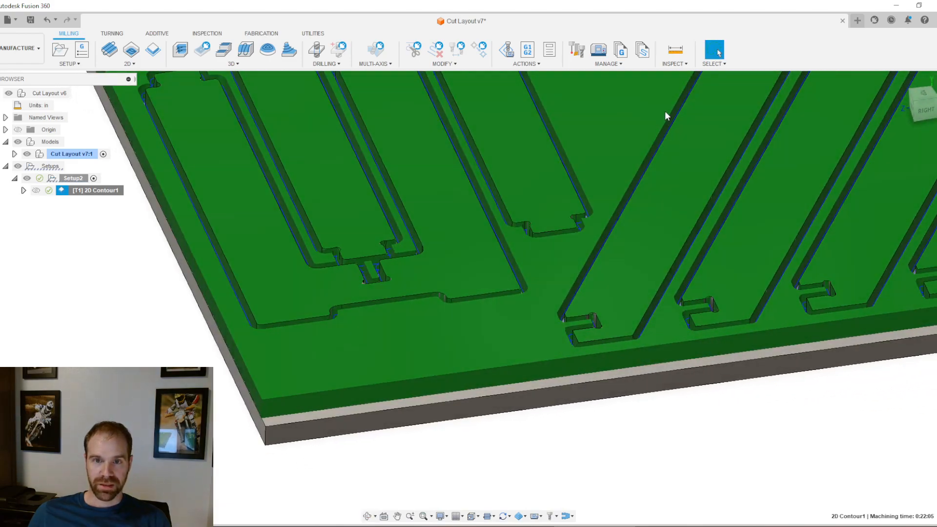
{"action": "left_click", "coordinate": [27, 178]}
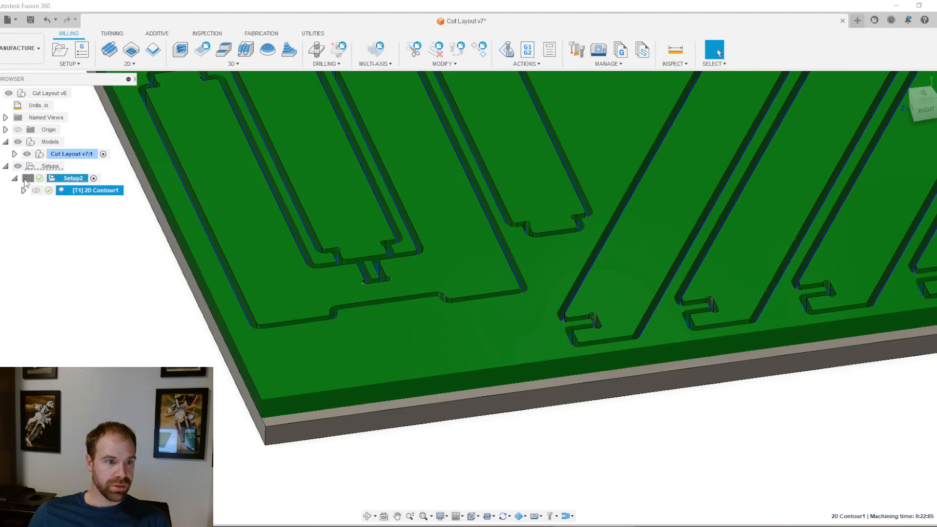
{"action": "right_click", "coordinate": [313, 355]}
{"action": "left_click", "coordinate": [106, 348]}
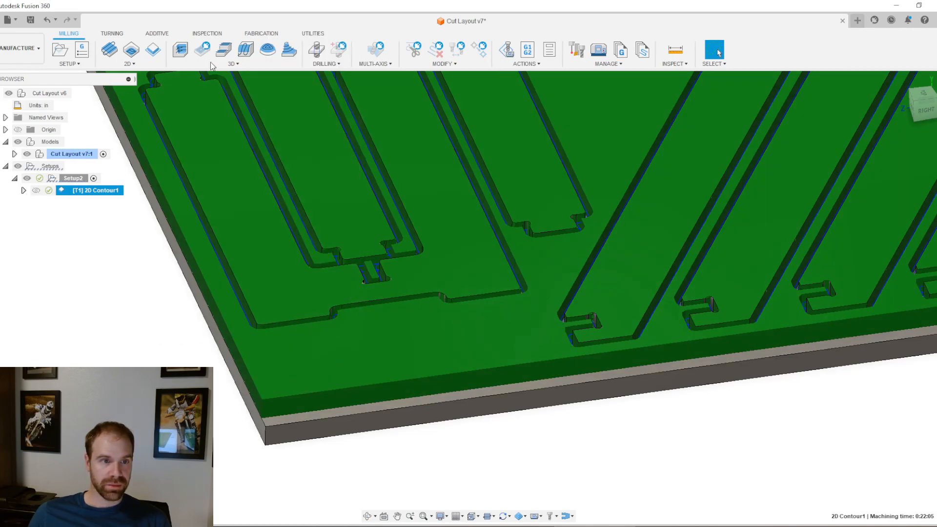
Step: Simulate the 2D contour toolpath and watch the cutting order on the long bent parts, then exit the simulation
{"action": "left_click", "coordinate": [508, 54]}
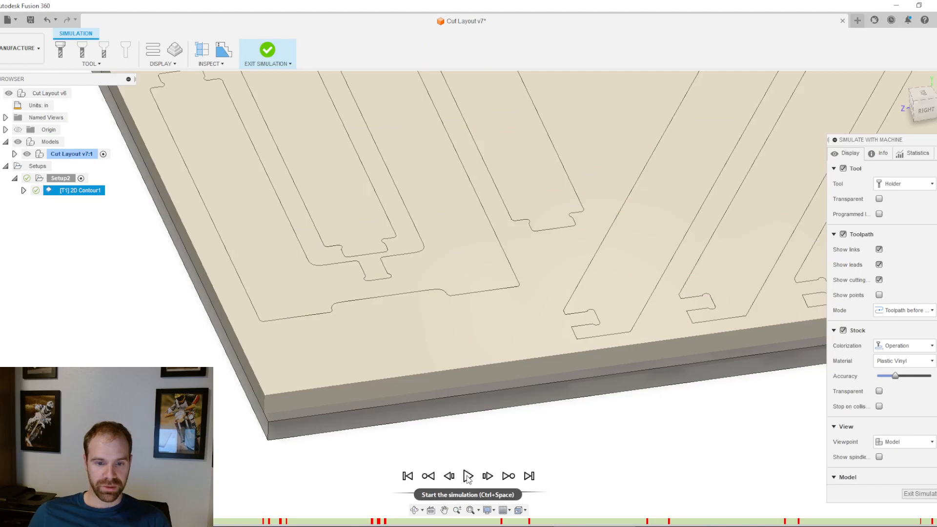
{"action": "left_click", "coordinate": [468, 475]}
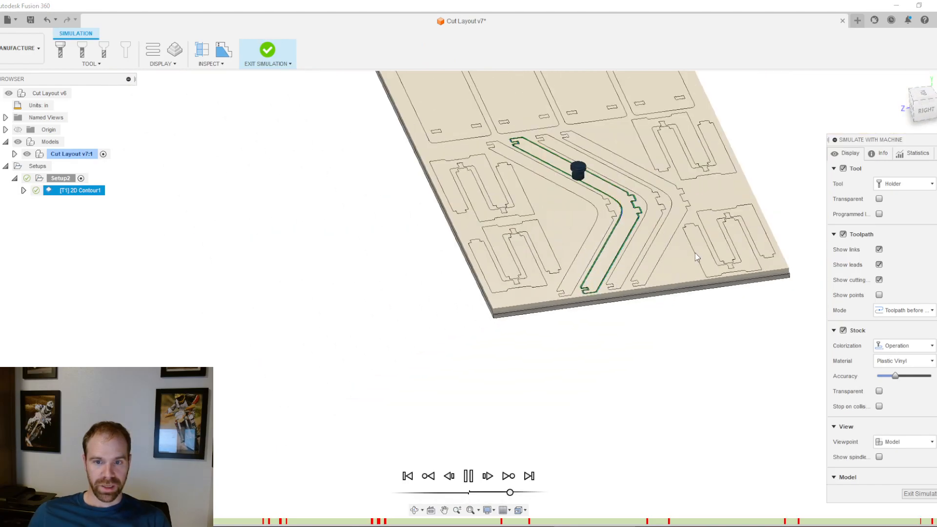
{"action": "scroll", "coordinate": [690, 242], "scroll_direction": "up", "scroll_amount": 3}
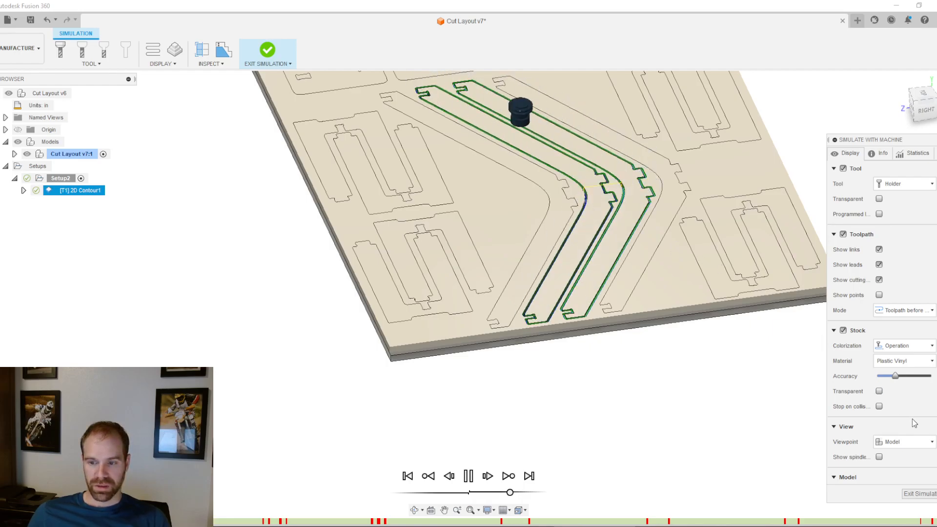
{"action": "left_click", "coordinate": [920, 494]}
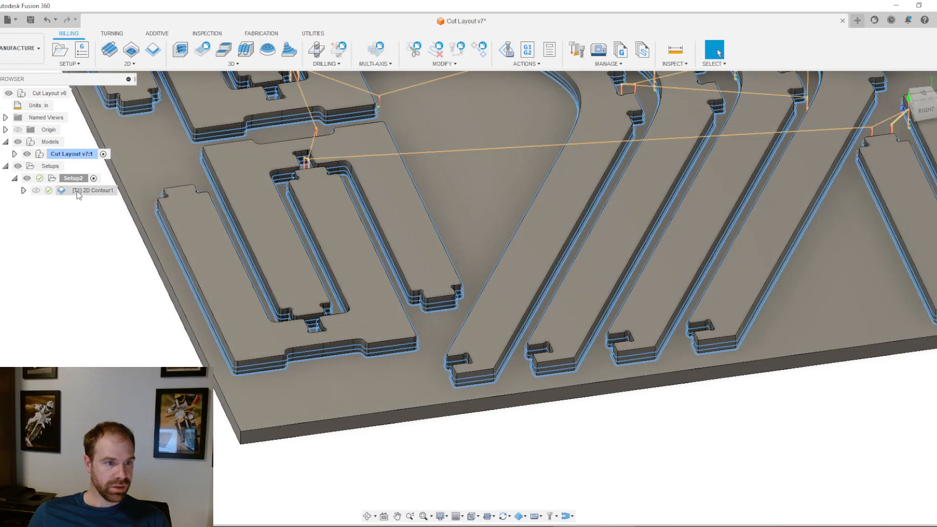
Step: Examine the 2D contour toolpath up close along the walls and notched ends of the long bent parts
{"action": "left_click", "coordinate": [77, 191]}
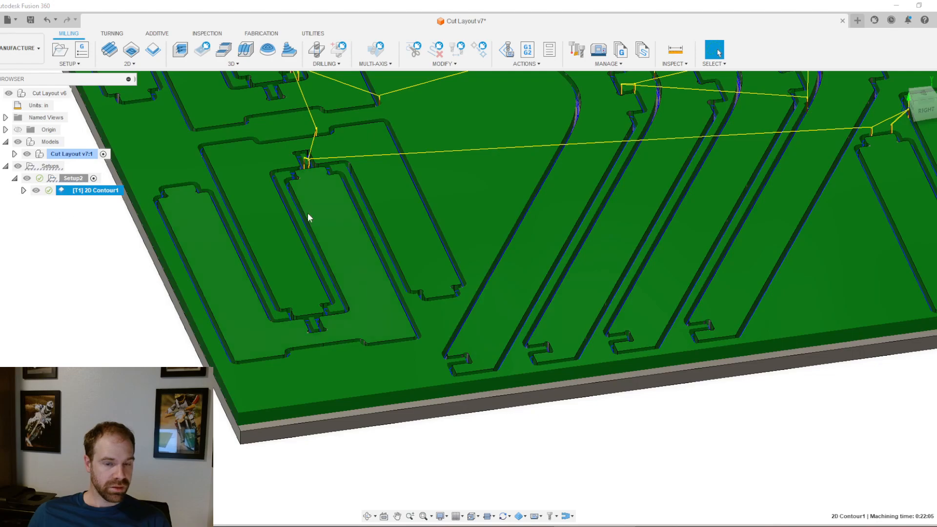
{"action": "scroll", "coordinate": [576, 338], "scroll_direction": "up", "scroll_amount": 4}
{"action": "middle_click_drag", "start_coordinate": [566, 303], "coordinate": [576, 325], "text": "shift"}
{"action": "scroll", "coordinate": [550, 433], "scroll_direction": "up", "scroll_amount": 3}
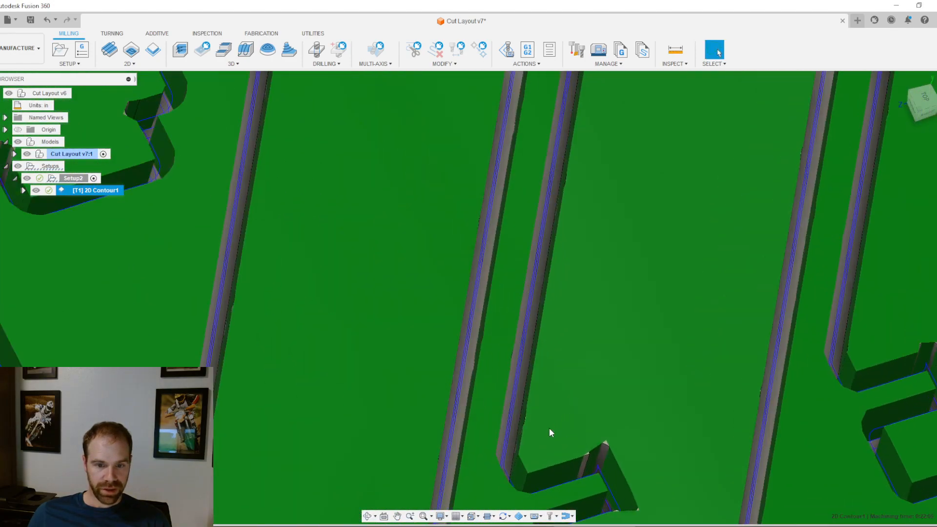
{"action": "middle_click_drag", "start_coordinate": [535, 394], "coordinate": [532, 417], "text": "shift"}
{"action": "scroll", "coordinate": [637, 444], "scroll_direction": "up", "scroll_amount": 2}
{"action": "scroll", "coordinate": [636, 444], "scroll_direction": "up", "scroll_amount": 2}
{"action": "scroll", "coordinate": [629, 472], "scroll_direction": "down", "scroll_amount": 2}
{"action": "scroll", "coordinate": [632, 454], "scroll_direction": "up", "scroll_amount": 3}
{"action": "scroll", "coordinate": [566, 391], "scroll_direction": "down", "scroll_amount": 5}
{"action": "scroll", "coordinate": [623, 449], "scroll_direction": "up", "scroll_amount": 3}
{"action": "scroll", "coordinate": [596, 430], "scroll_direction": "up", "scroll_amount": 3}
{"action": "middle_click_drag", "start_coordinate": [545, 397], "coordinate": [523, 378], "text": "shift"}
Step: View a bent part's notch from the top and examine the toolpath's offset around its relief corners
{"action": "left_click", "coordinate": [487, 264]}
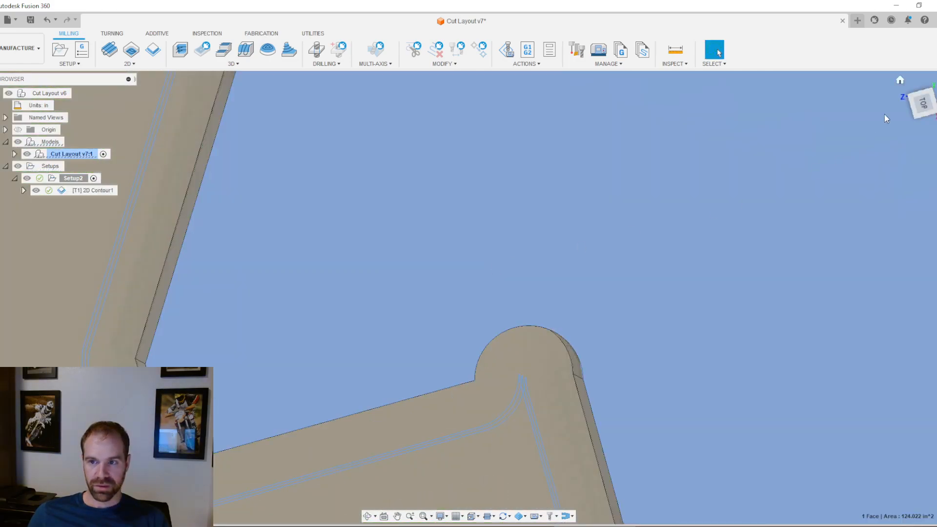
{"action": "left_click", "coordinate": [927, 107]}
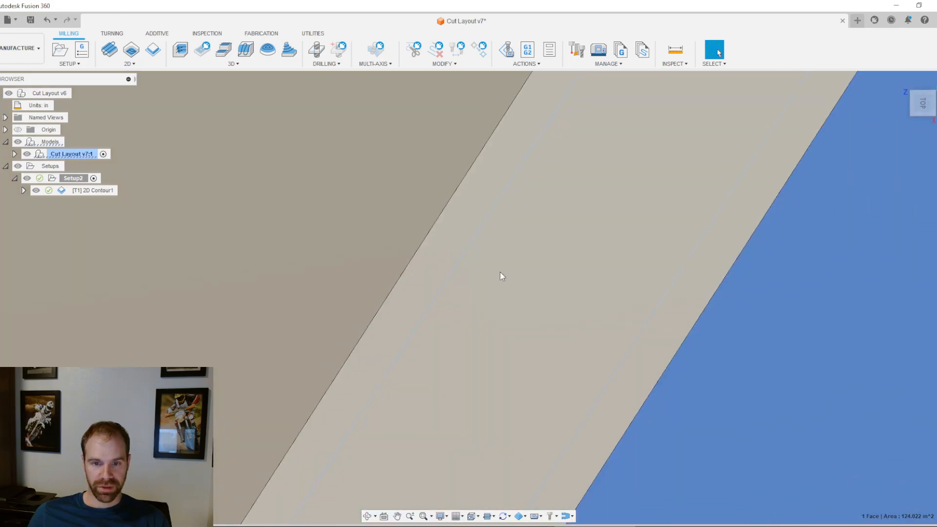
{"action": "scroll", "coordinate": [610, 405], "scroll_direction": "down", "scroll_amount": 5}
{"action": "scroll", "coordinate": [613, 476], "scroll_direction": "up", "scroll_amount": 8}
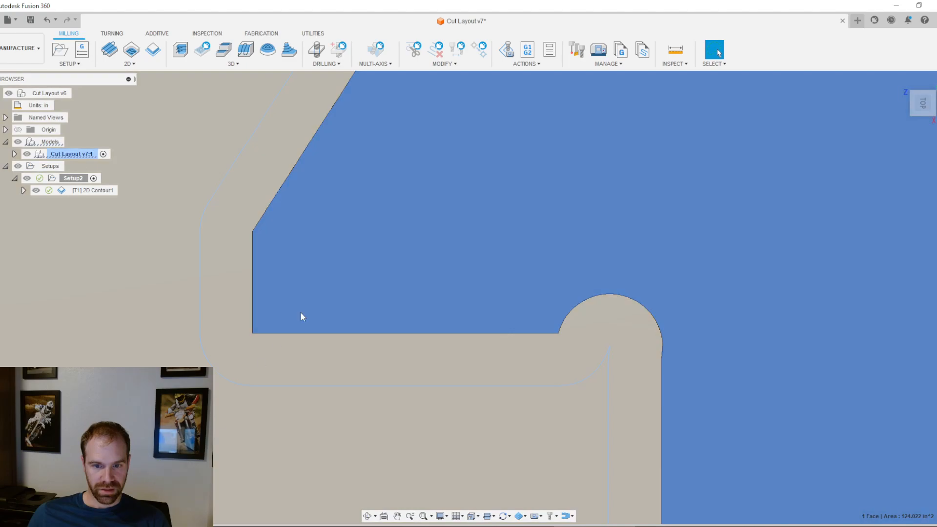
{"action": "scroll", "coordinate": [381, 288], "scroll_direction": "down", "scroll_amount": 4}
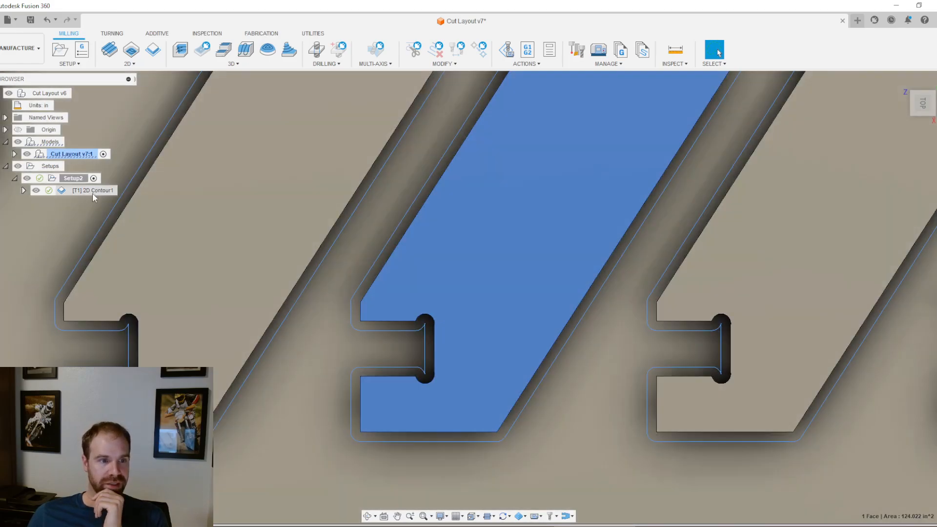
Step: Try multiple finishing passes on the 2D contour, switching the count between 1 and 2, and inspect the regenerated toolpath at a notch
{"action": "right_click", "coordinate": [93, 193]}
{"action": "left_click", "coordinate": [100, 203]}
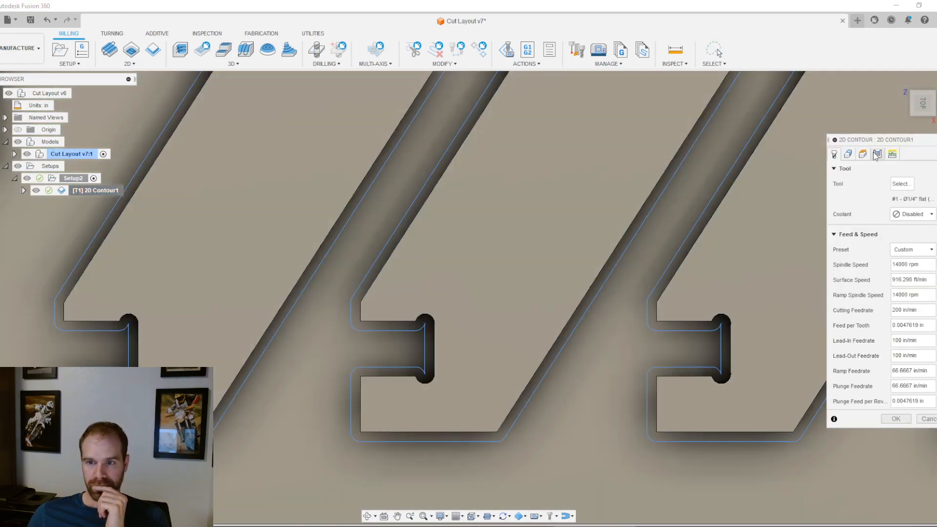
{"action": "left_click", "coordinate": [876, 154]}
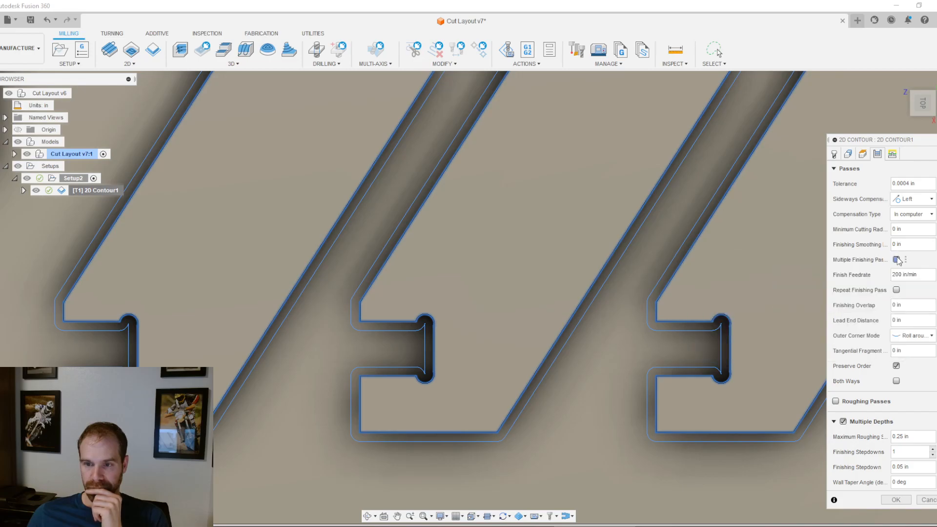
{"action": "left_click", "coordinate": [897, 260]}
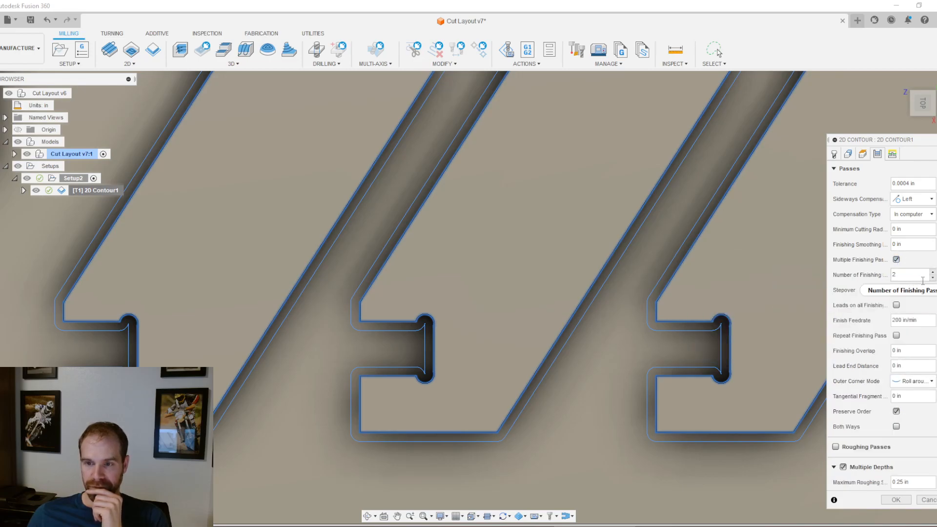
{"action": "left_click", "coordinate": [932, 278]}
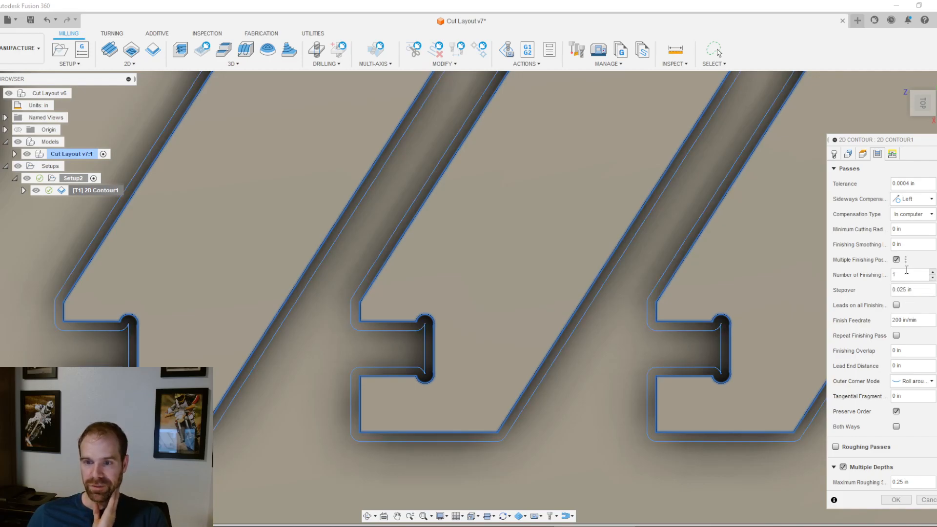
{"action": "left_click", "coordinate": [932, 271]}
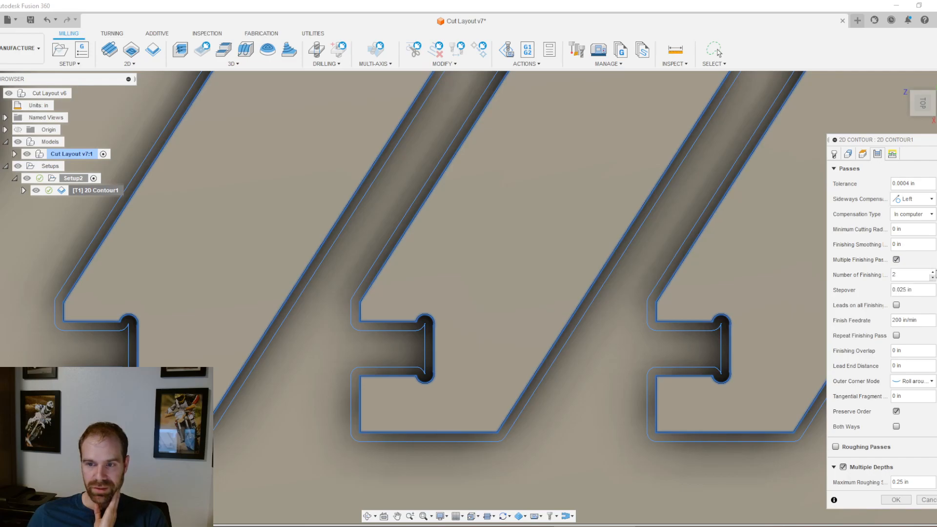
{"action": "scroll", "coordinate": [695, 361], "scroll_direction": "up", "scroll_amount": 4}
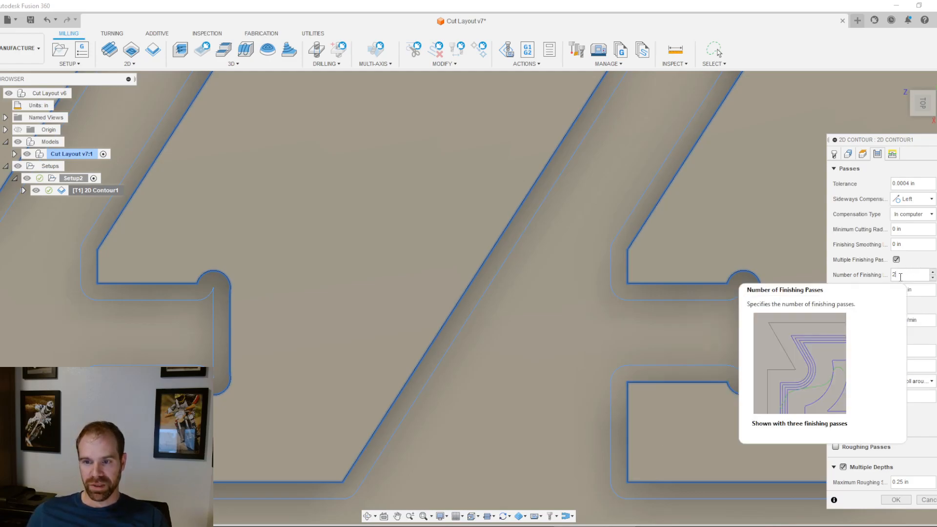
{"action": "left_click", "coordinate": [934, 278]}
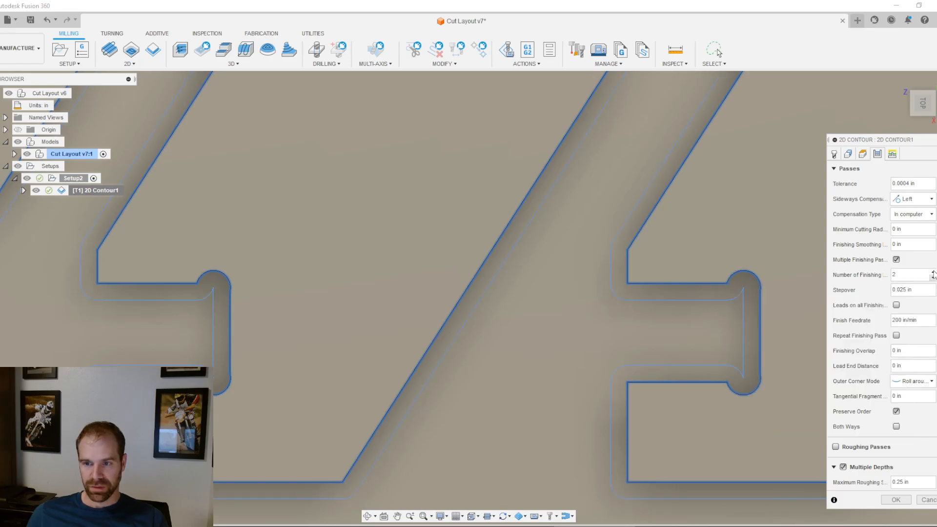
{"action": "left_click", "coordinate": [896, 500]}
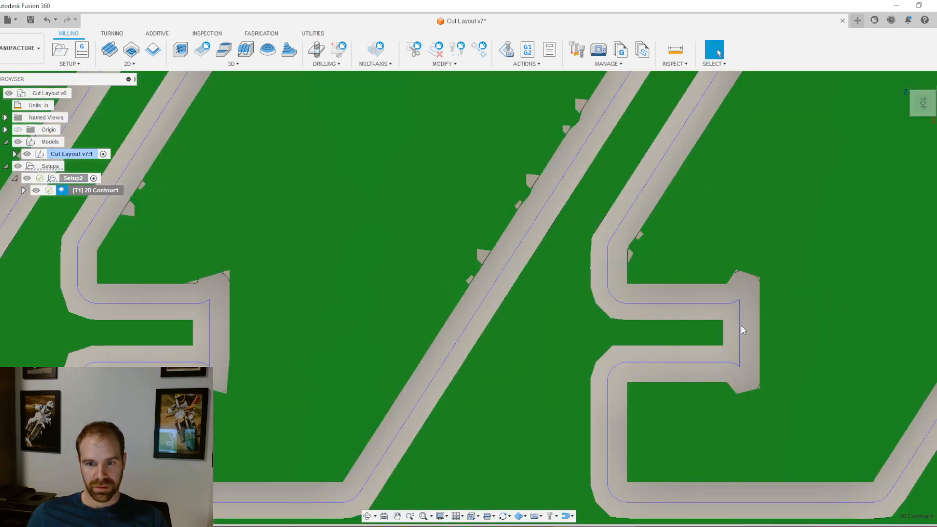
{"action": "scroll", "coordinate": [744, 311], "scroll_direction": "up", "scroll_amount": 10}
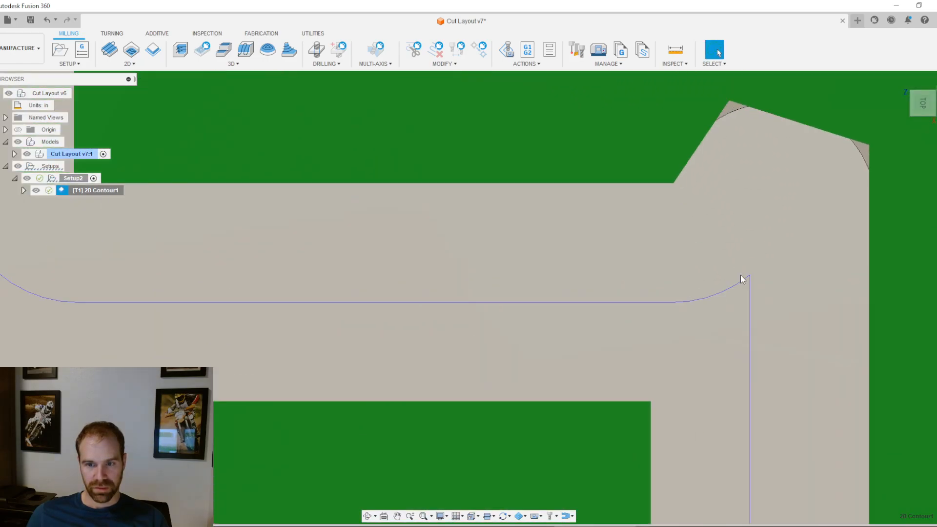
{"action": "mouse_move", "coordinate": [721, 307]}
{"action": "middle_mouse_down", "text": "shift"}
{"action": "mouse_move", "coordinate": [718, 290]}
{"action": "mouse_move", "coordinate": [723, 335]}
{"action": "mouse_move", "coordinate": [736, 311]}
{"action": "middle_mouse_up", "text": "shift"}
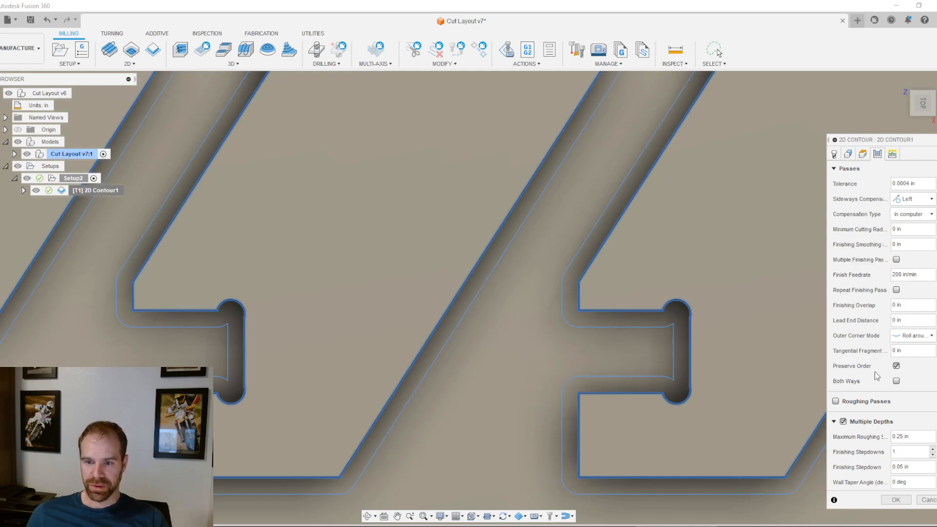
Step: Enable roughing passes for the 2D contour and turn on multiple finishing passes with 2 passes
{"action": "left_click", "coordinate": [836, 401]}
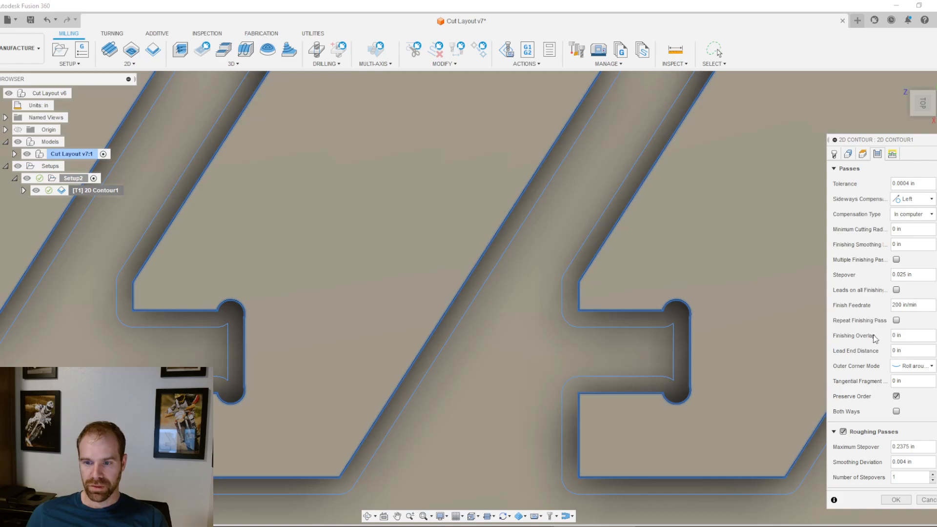
{"action": "scroll", "coordinate": [875, 336], "scroll_direction": "down", "scroll_amount": 3}
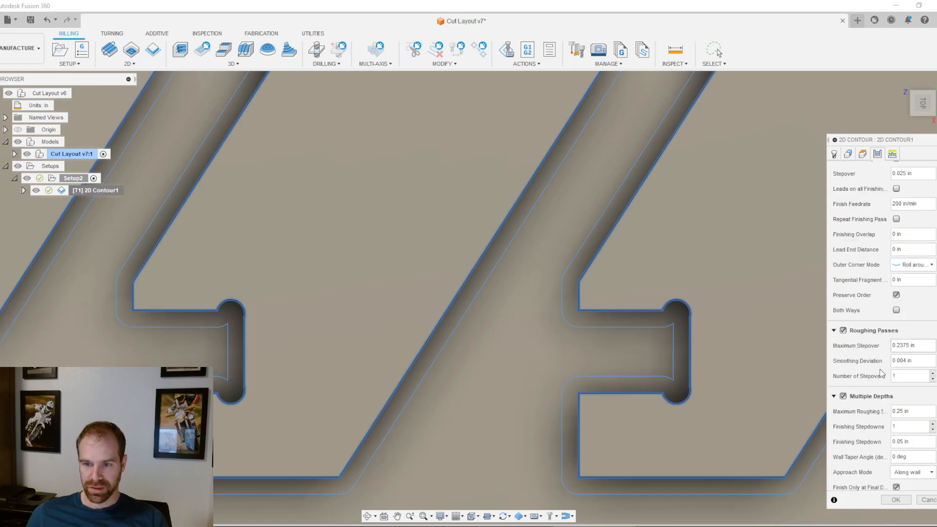
{"action": "scroll", "coordinate": [891, 238], "scroll_direction": "up", "scroll_amount": 3}
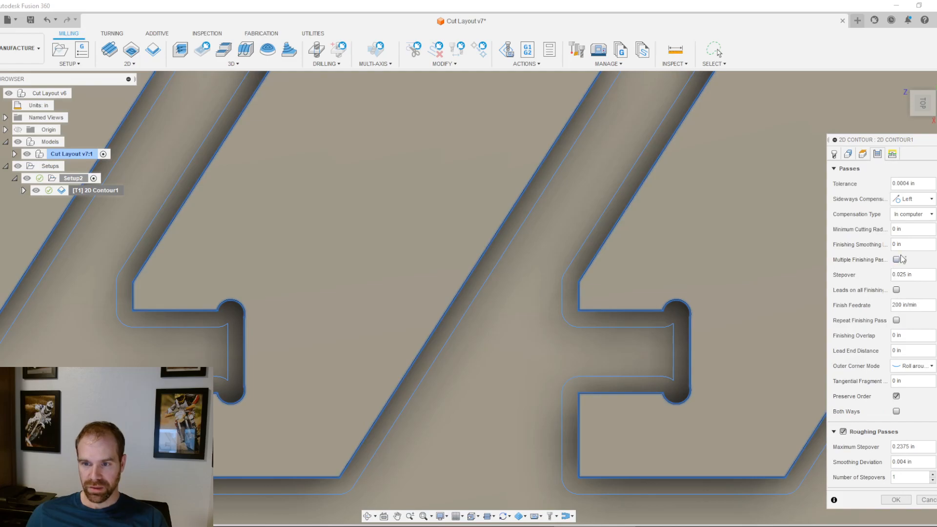
{"action": "left_click", "coordinate": [897, 259]}
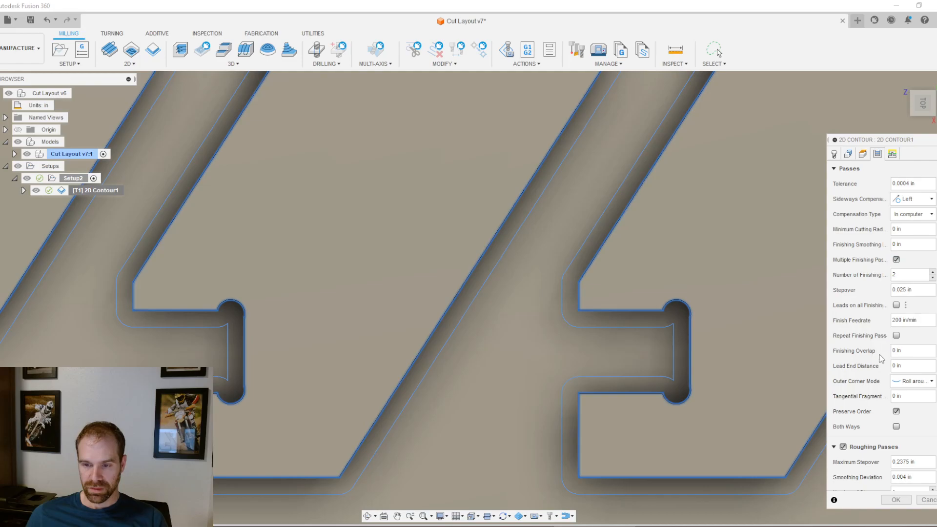
Step: Set the number of stepovers for the contour's roughing passes to 2
{"action": "scroll", "coordinate": [918, 268], "scroll_direction": "down", "scroll_amount": 2}
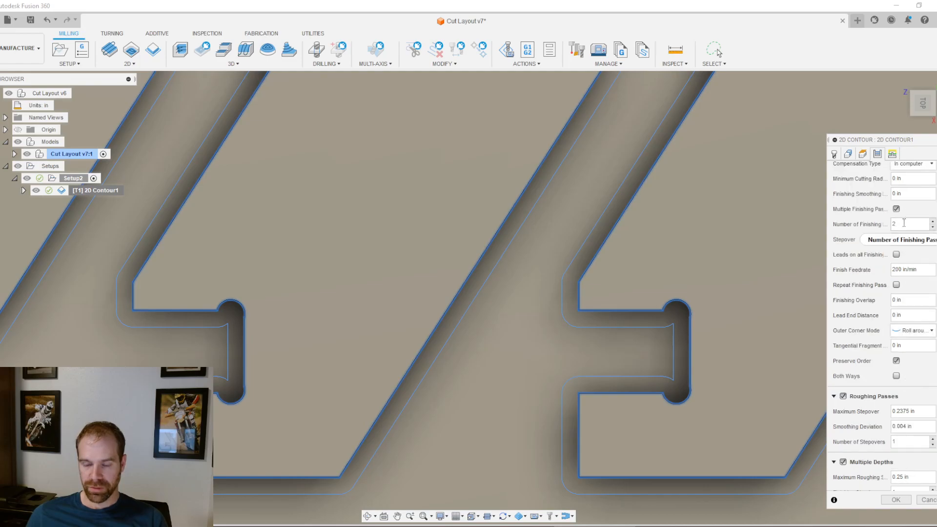
{"action": "scroll", "coordinate": [873, 397], "scroll_direction": "down", "scroll_amount": 4}
{"action": "scroll", "coordinate": [873, 397], "scroll_direction": "down", "scroll_amount": 2}
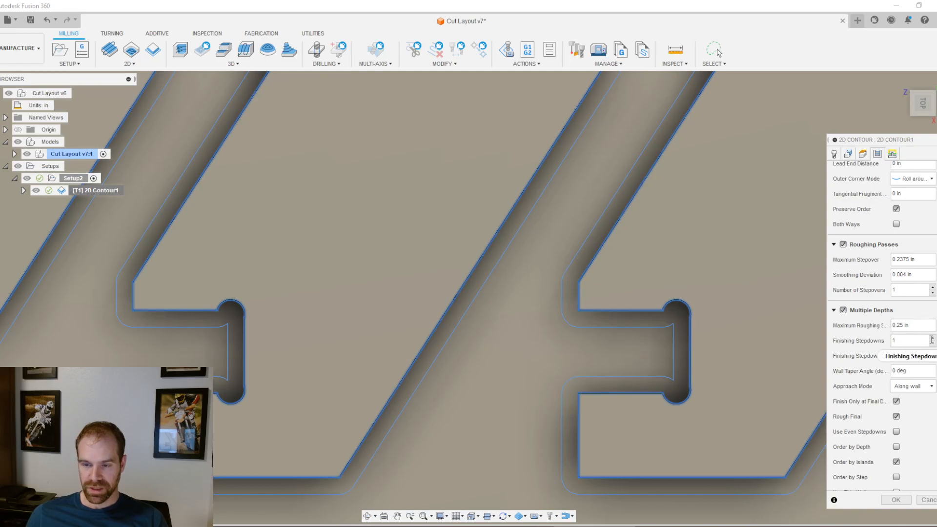
{"action": "left_click", "coordinate": [933, 287]}
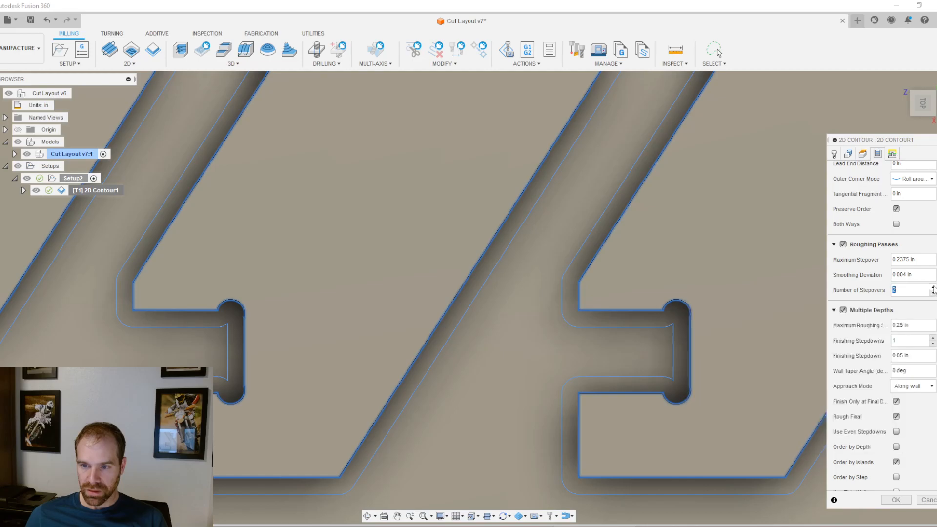
Step: Turn off Rough Final for the contour's multiple depths, accept the settings, and inspect the regenerated toolpath around the parts
{"action": "left_click", "coordinate": [896, 416]}
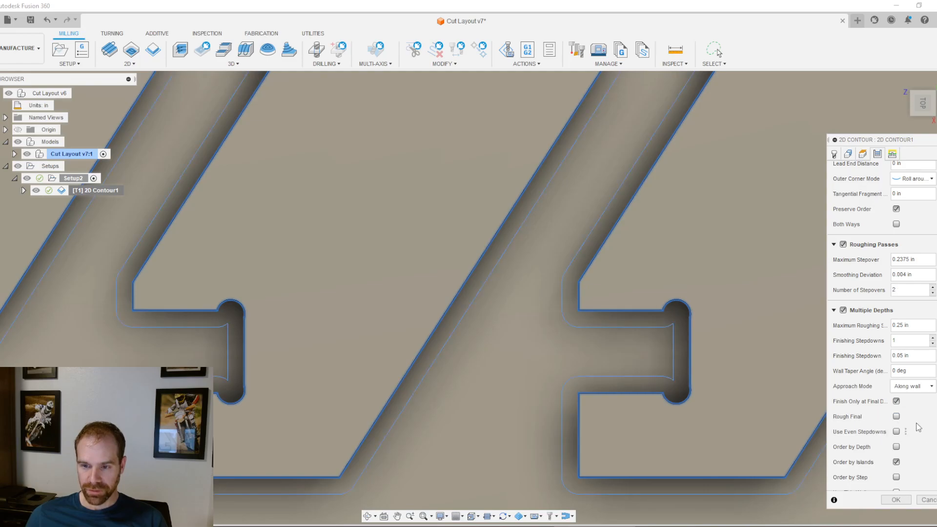
{"action": "left_click", "coordinate": [897, 417]}
{"action": "left_click", "coordinate": [897, 416]}
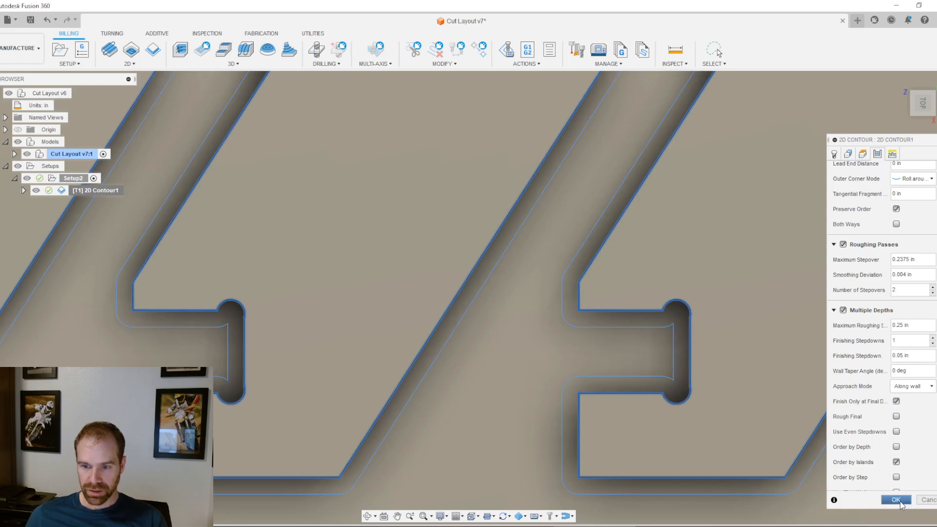
{"action": "scroll", "coordinate": [911, 476], "scroll_direction": "down", "scroll_amount": 3}
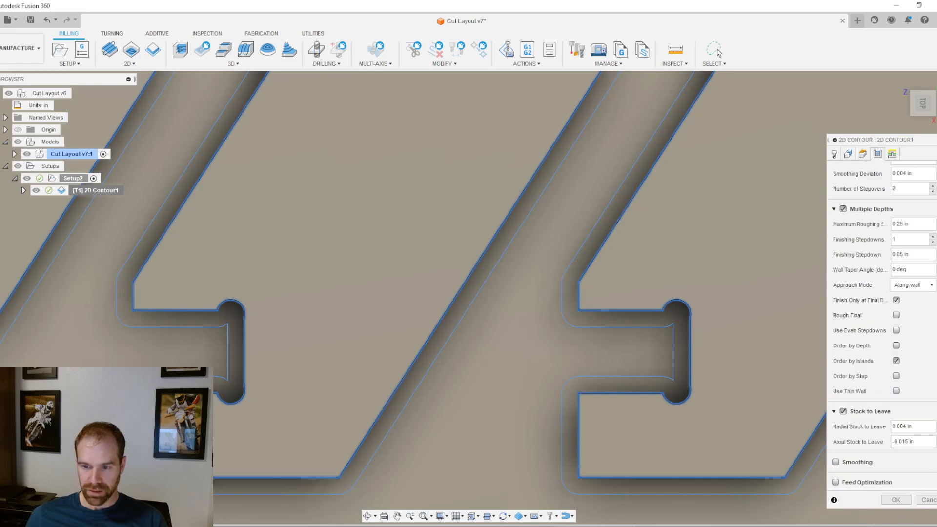
{"action": "left_click", "coordinate": [910, 500]}
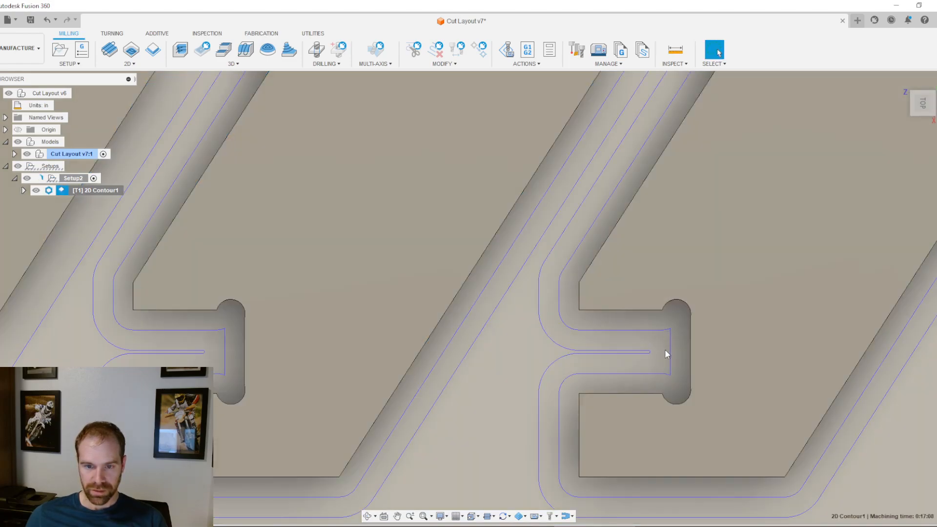
{"action": "scroll", "coordinate": [625, 411], "scroll_direction": "down", "scroll_amount": 5}
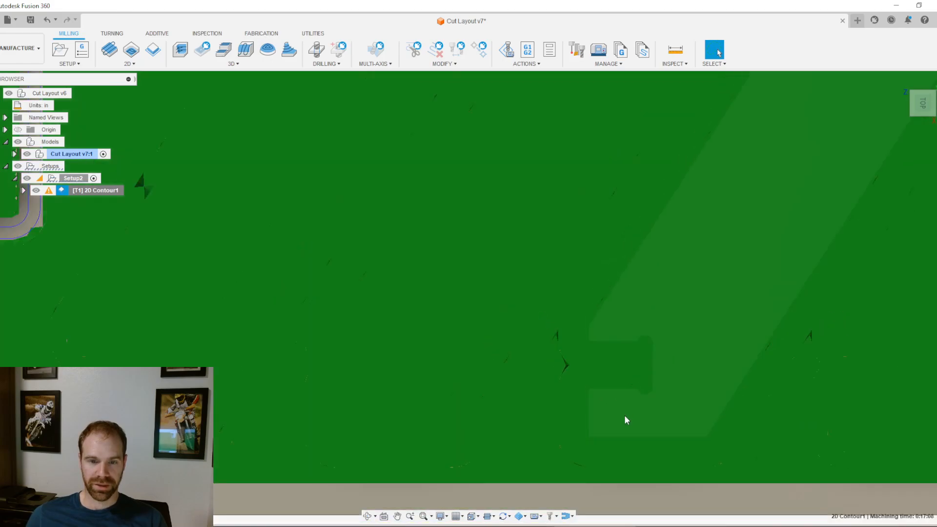
{"action": "scroll", "coordinate": [391, 292], "scroll_direction": "down", "scroll_amount": 3}
{"action": "scroll", "coordinate": [413, 212], "scroll_direction": "up", "scroll_amount": 1}
{"action": "scroll", "coordinate": [413, 212], "scroll_direction": "up", "scroll_amount": 5}
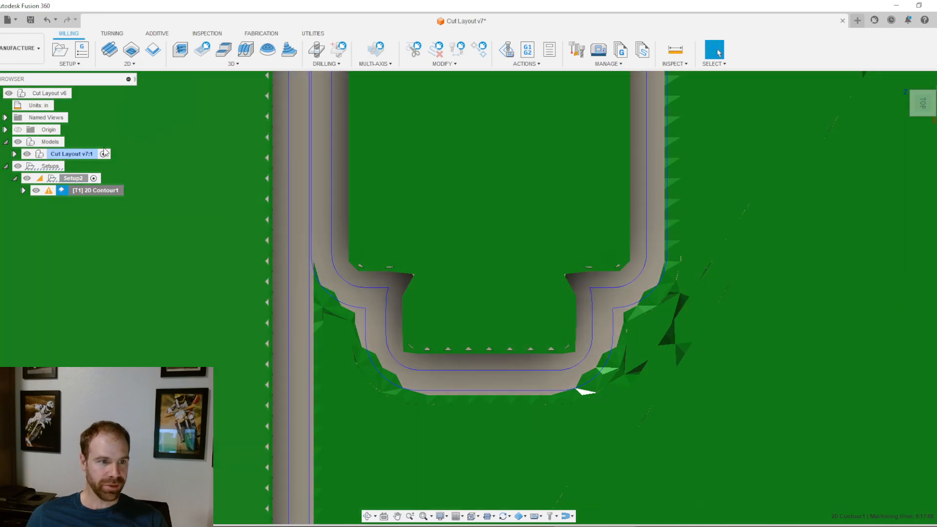
Step: Set the maximum stepover of the 2D contour's roughing passes to 0.025 in and inspect the regenerated toolpath at the notch
{"action": "right_click", "coordinate": [84, 193]}
{"action": "left_click", "coordinate": [93, 199]}
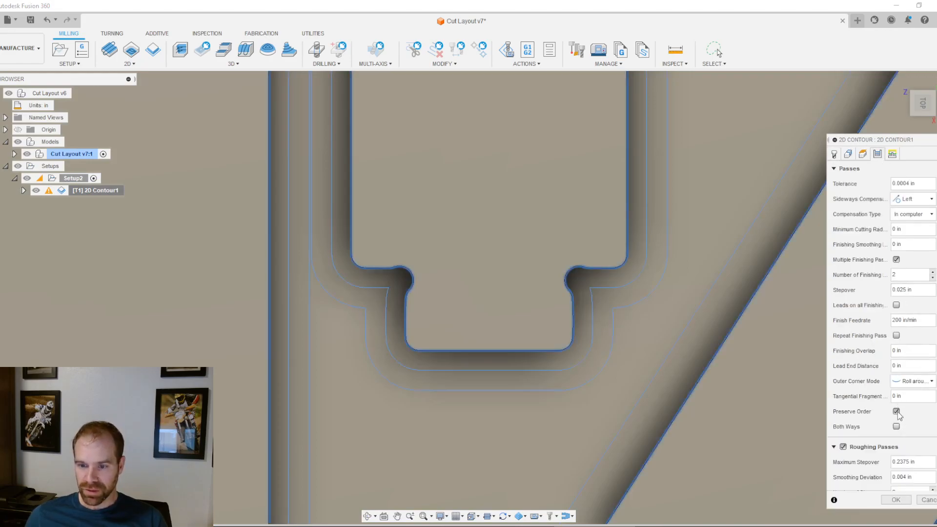
{"action": "scroll", "coordinate": [903, 432], "scroll_direction": "down", "scroll_amount": 3}
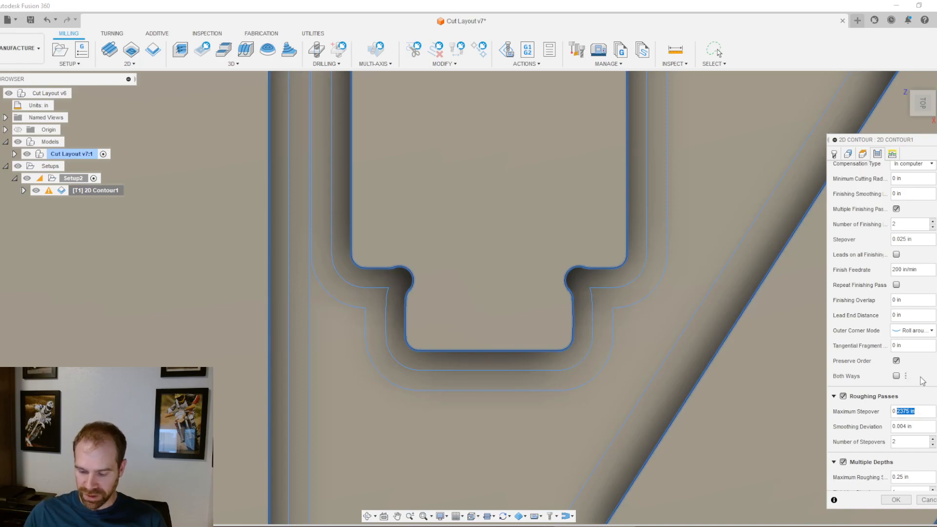
{"action": "key", "text": "BackSpace"}
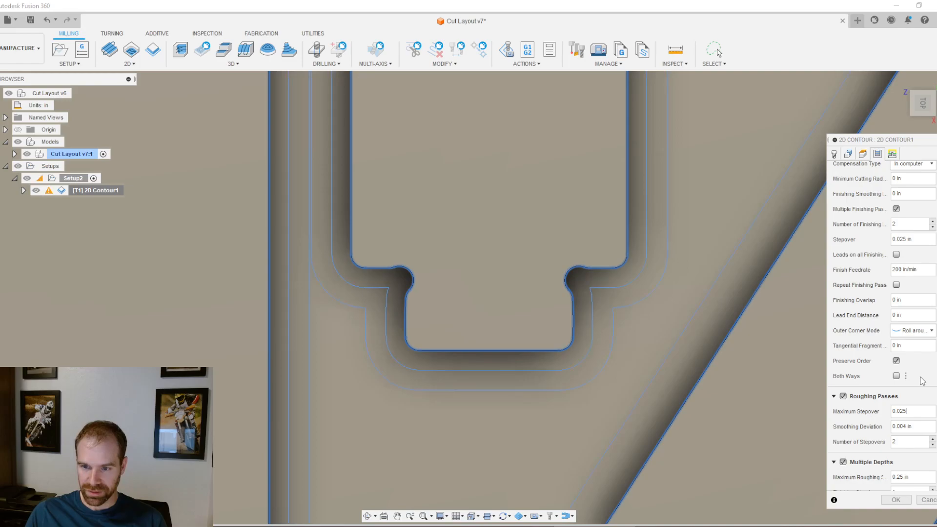
{"action": "key", "text": "Return"}
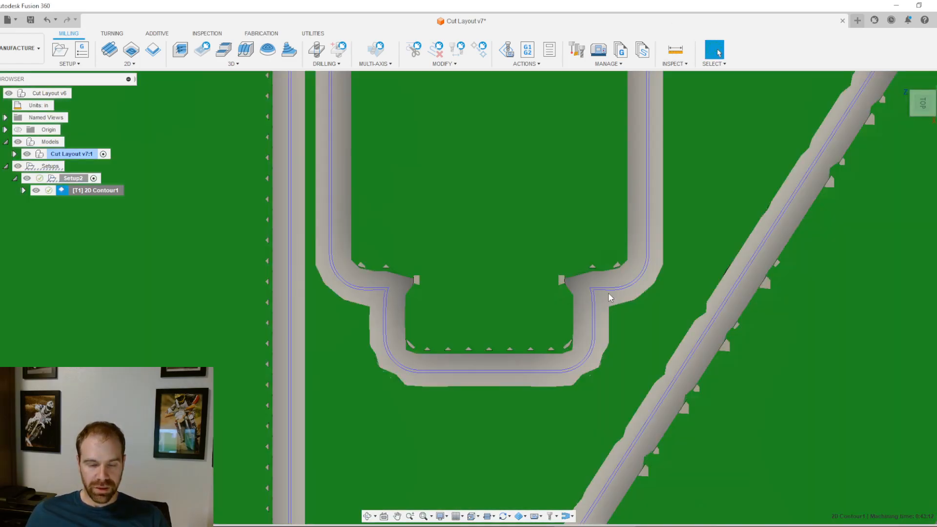
{"action": "scroll", "coordinate": [643, 337], "scroll_direction": "up", "scroll_amount": 3}
{"action": "mouse_move", "coordinate": [548, 247]}
{"action": "middle_mouse_down", "text": "shift"}
{"action": "mouse_move", "coordinate": [551, 238]}
{"action": "mouse_move", "coordinate": [552, 250]}
{"action": "middle_mouse_up", "text": "shift"}
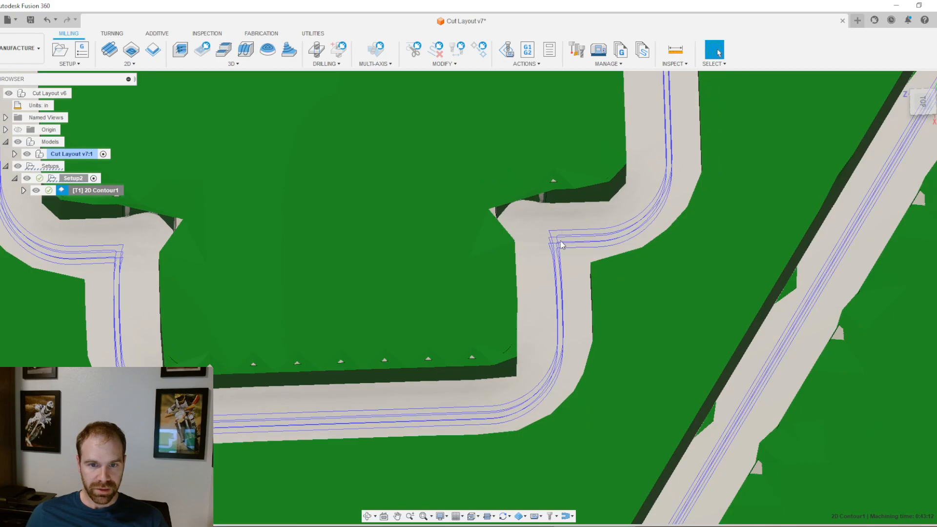
{"action": "scroll", "coordinate": [561, 242], "scroll_direction": "up", "scroll_amount": 4}
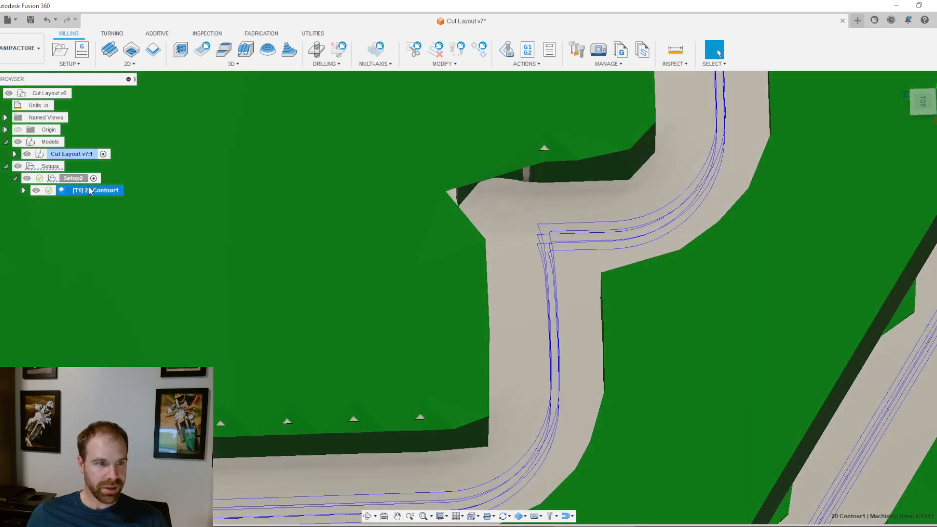
Step: Turn off multiple finishing passes for the 2D contour, review the roughing and multiple-depth options, and accept the settings
{"action": "right_click", "coordinate": [87, 191]}
{"action": "left_click", "coordinate": [106, 199]}
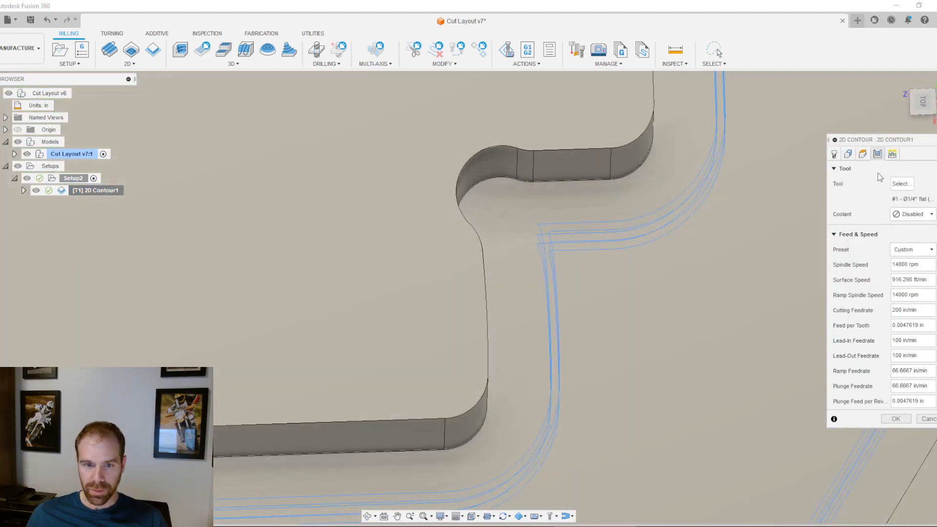
{"action": "left_click", "coordinate": [877, 155]}
{"action": "scroll", "coordinate": [909, 425], "scroll_direction": "down", "scroll_amount": 1}
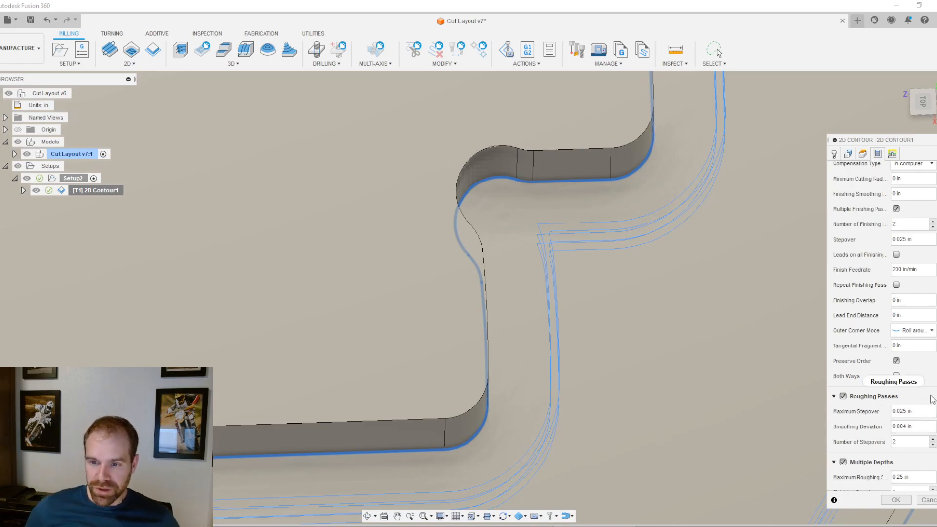
{"action": "mouse_move", "coordinate": [932, 399]}
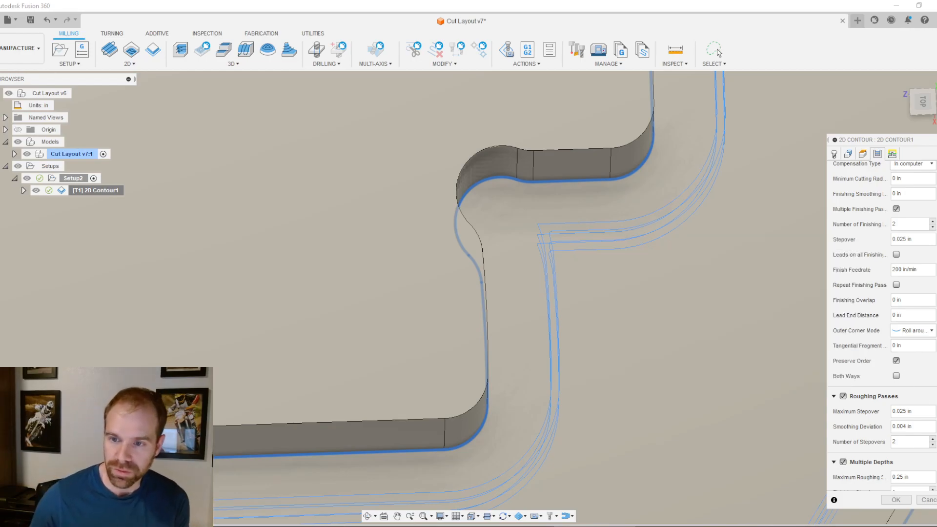
{"action": "left_click", "coordinate": [898, 210]}
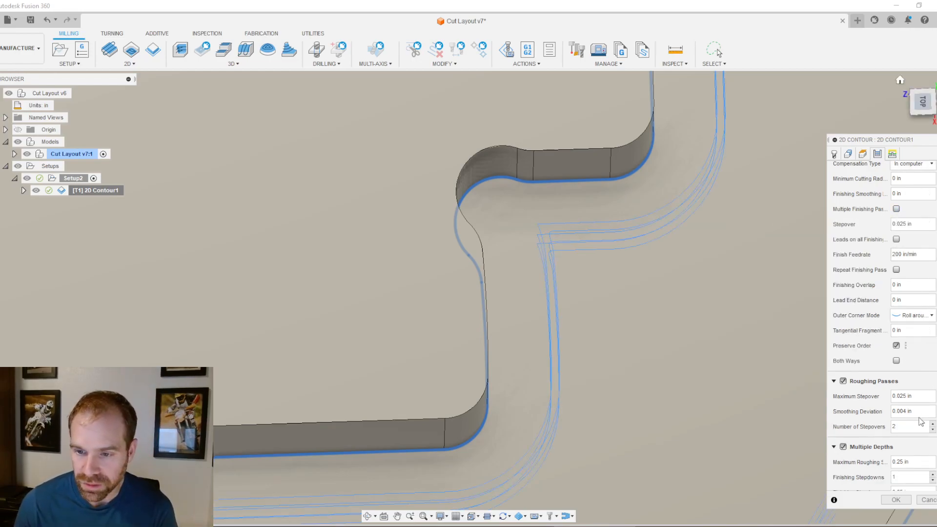
{"action": "scroll", "coordinate": [888, 422], "scroll_direction": "down", "scroll_amount": 5}
{"action": "left_click", "coordinate": [896, 300]}
{"action": "left_click", "coordinate": [896, 300]}
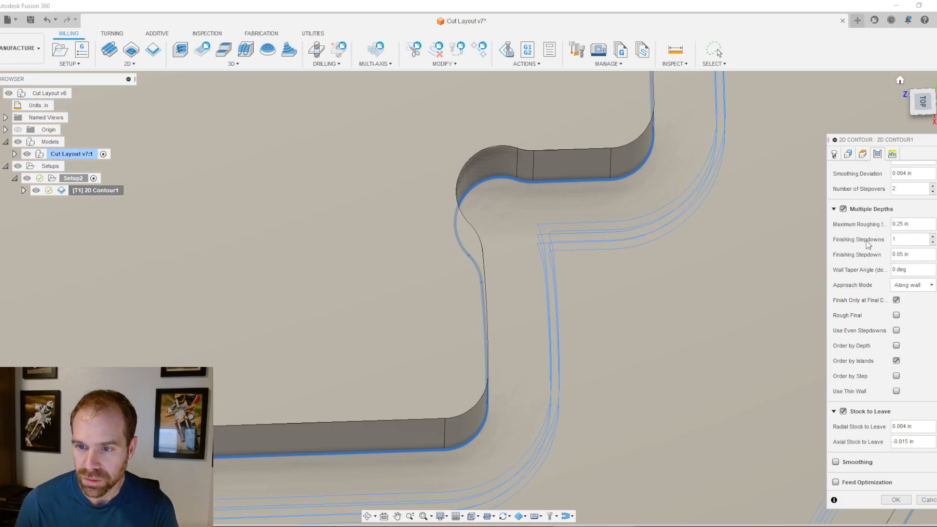
{"action": "scroll", "coordinate": [871, 270], "scroll_direction": "up", "scroll_amount": 1}
{"action": "scroll", "coordinate": [873, 268], "scroll_direction": "up", "scroll_amount": 1}
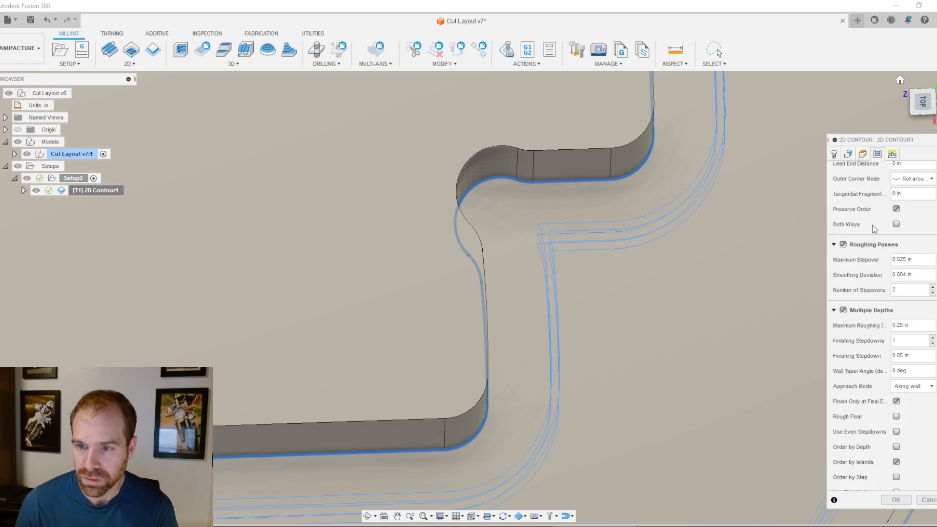
{"action": "left_click", "coordinate": [897, 500]}
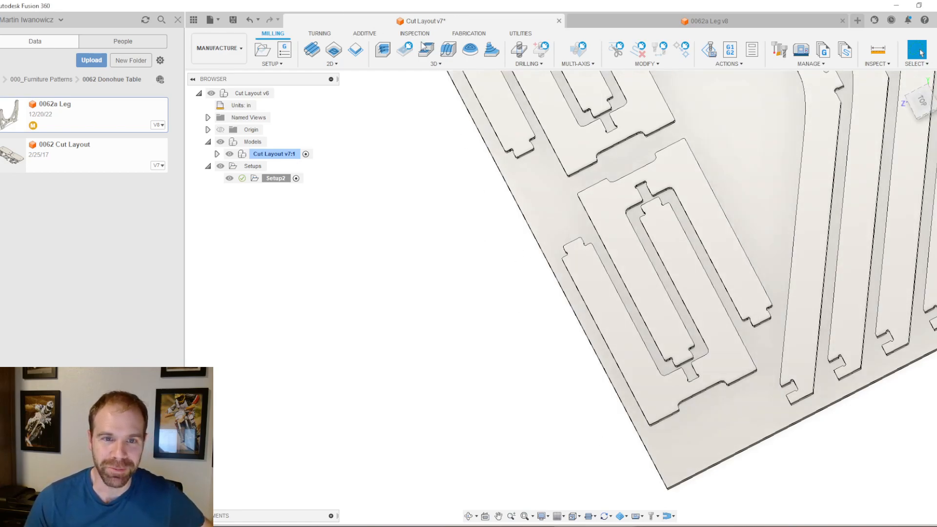
Step: Start a new 2D contour operation in Setup2 and assign it the 1/4" flat endmill
{"action": "left_click", "coordinate": [355, 48]}
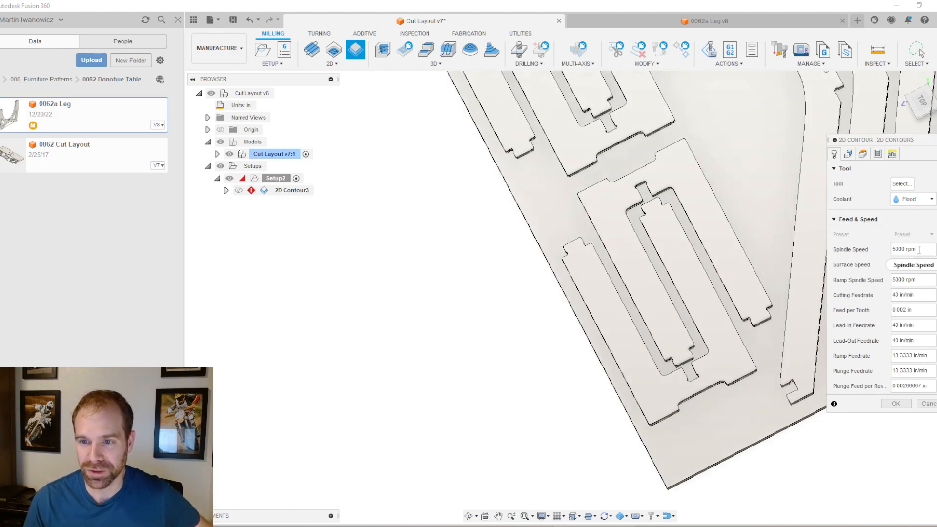
{"action": "left_click", "coordinate": [900, 183]}
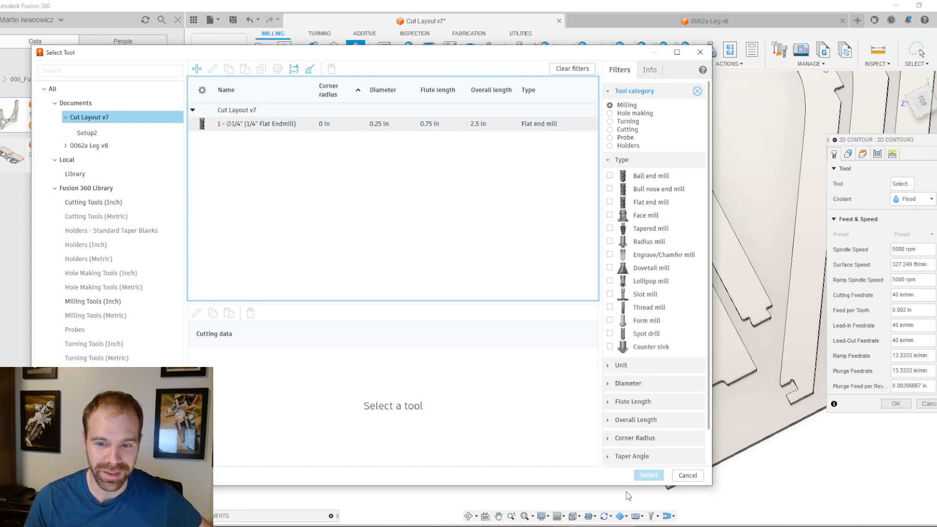
{"action": "left_click", "coordinate": [225, 126]}
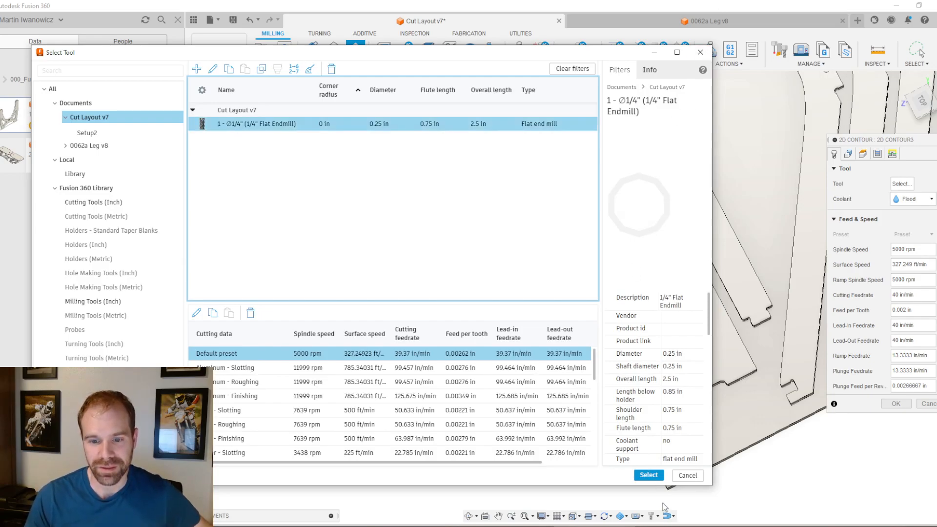
{"action": "left_click", "coordinate": [647, 475]}
Step: Set the new contour's spindle speed to 14000 rpm
{"action": "double_click", "coordinate": [903, 264]}
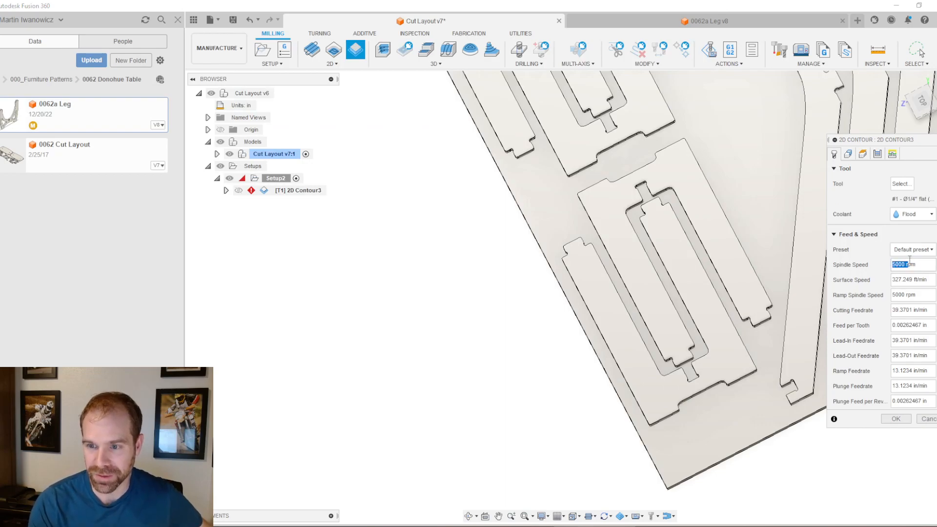
{"action": "double_click", "coordinate": [909, 260]}
{"action": "key", "text": "BackSpace"}
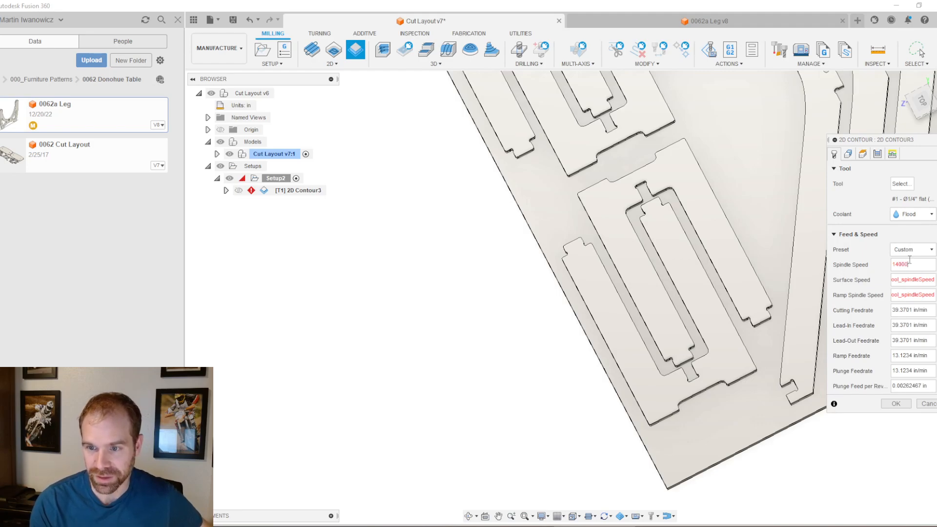
{"action": "key", "text": "Return"}
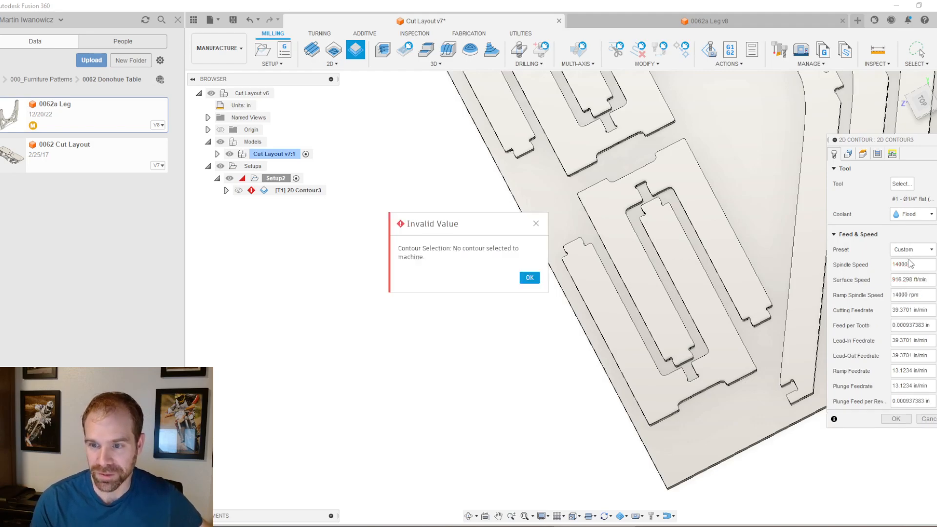
{"action": "left_click", "coordinate": [529, 277]}
{"action": "left_click", "coordinate": [530, 278]}
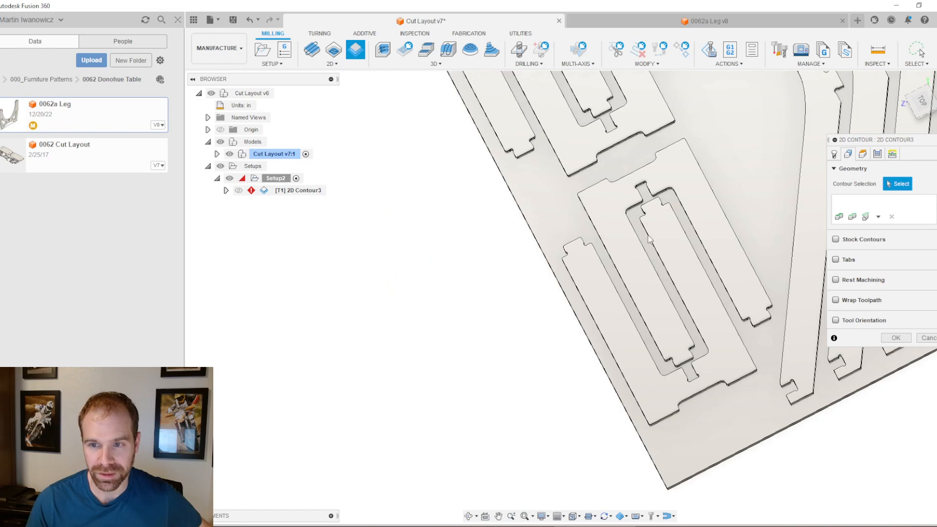
Step: Set the new contour's cutting feedrate to 200 in/min and change its coolant option
{"action": "left_click", "coordinate": [835, 154]}
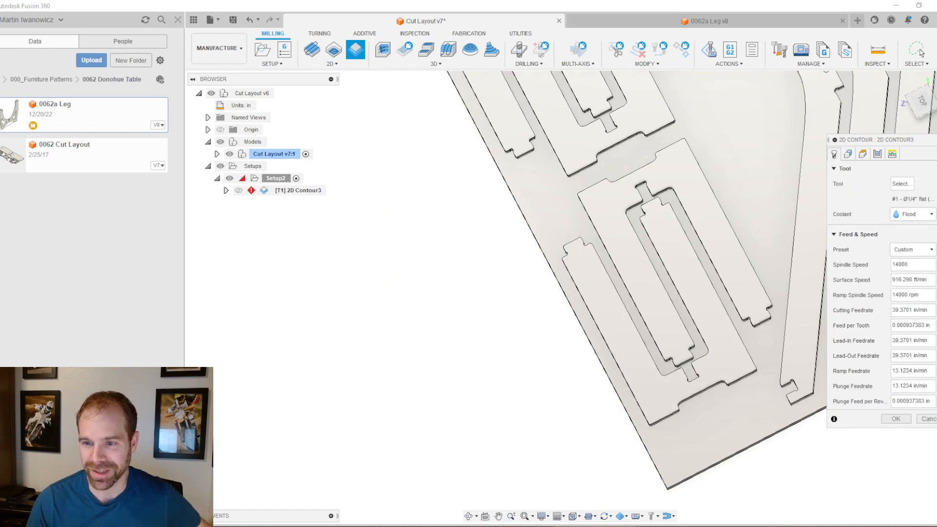
{"action": "left_click", "coordinate": [919, 310]}
{"action": "type", "text": "200"}
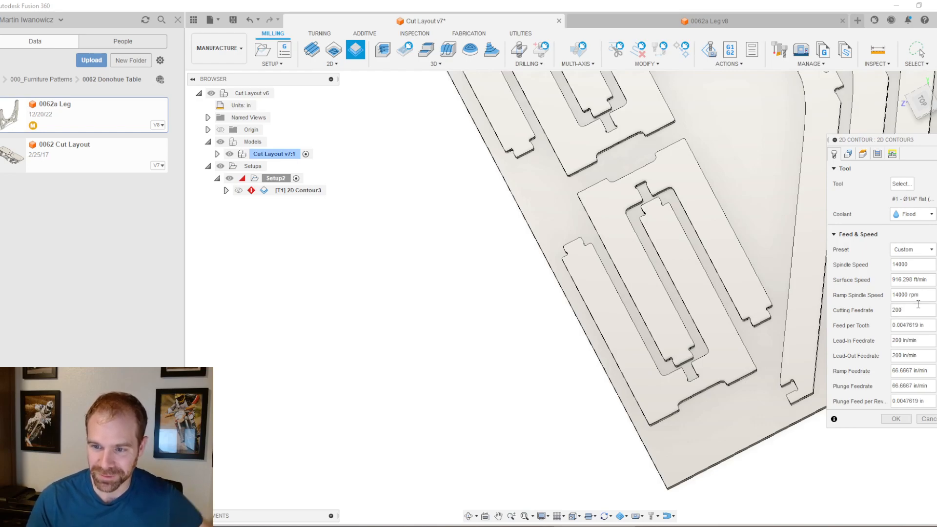
{"action": "left_click", "coordinate": [927, 215]}
{"action": "left_click", "coordinate": [898, 219]}
{"action": "left_click", "coordinate": [898, 220]}
{"action": "left_click", "coordinate": [899, 228]}
Step: Select the lower outer edge chain of the notched part nearest the sheet's corner as the contour to machine
{"action": "left_click", "coordinate": [849, 154]}
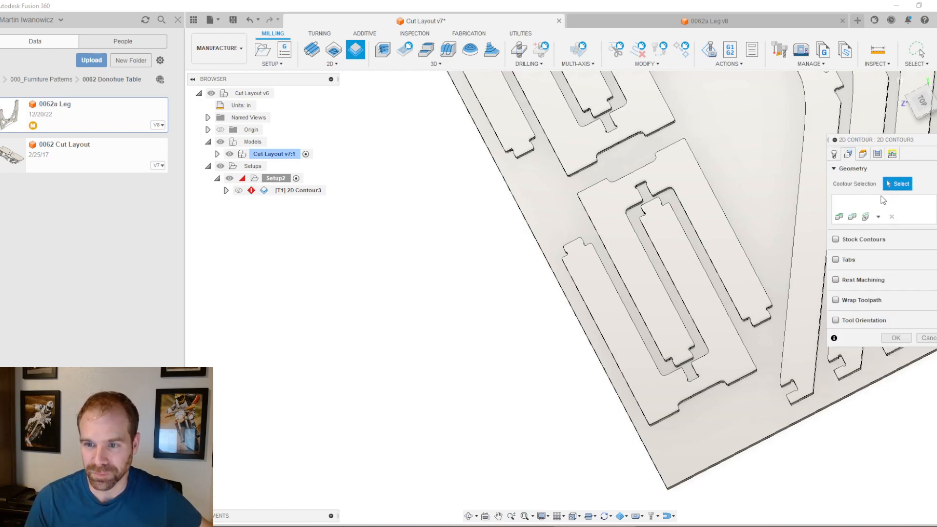
{"action": "middle_click_drag", "start_coordinate": [642, 344], "coordinate": [644, 322], "text": "shift"}
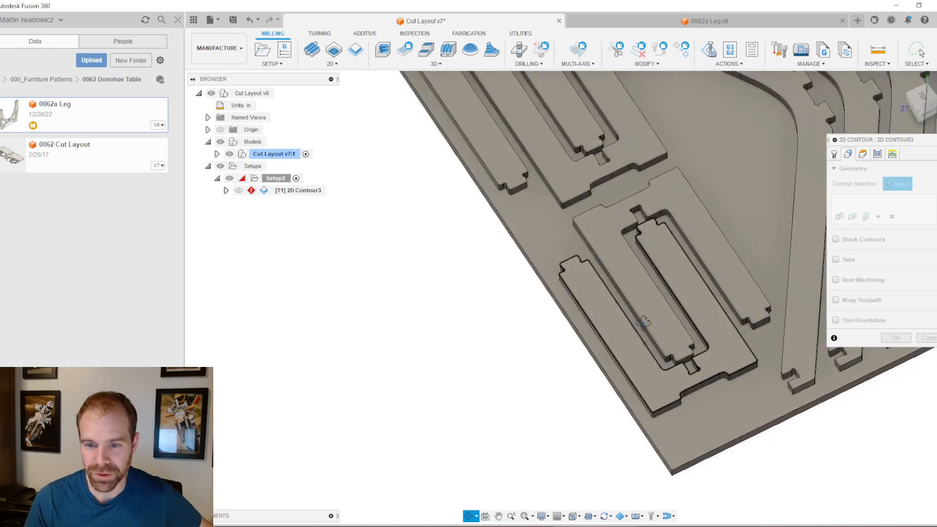
{"action": "scroll", "coordinate": [654, 244], "scroll_direction": "down", "scroll_amount": 4}
{"action": "scroll", "coordinate": [693, 320], "scroll_direction": "up", "scroll_amount": 6}
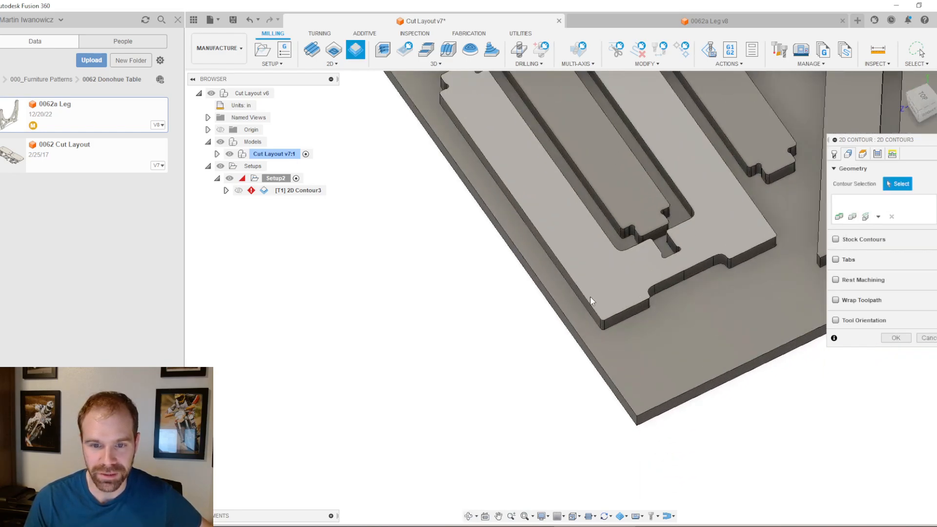
{"action": "left_click", "coordinate": [578, 303]}
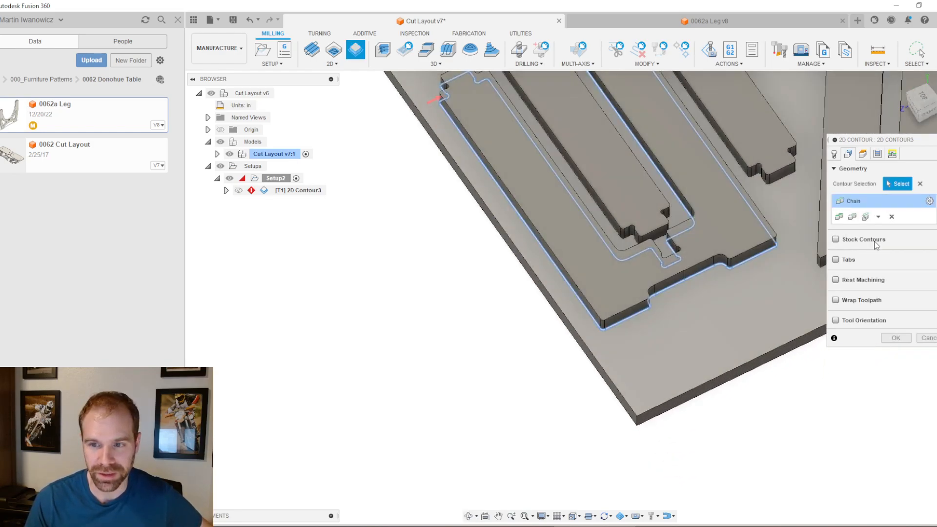
Step: Set the new contour's sideways compensation to Right in its pass settings
{"action": "left_click", "coordinate": [877, 155]}
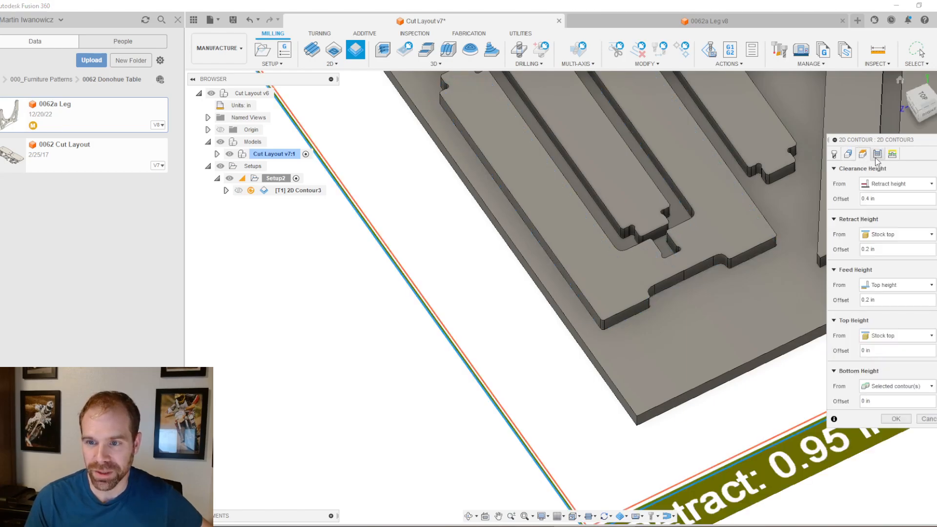
{"action": "left_click", "coordinate": [892, 155]}
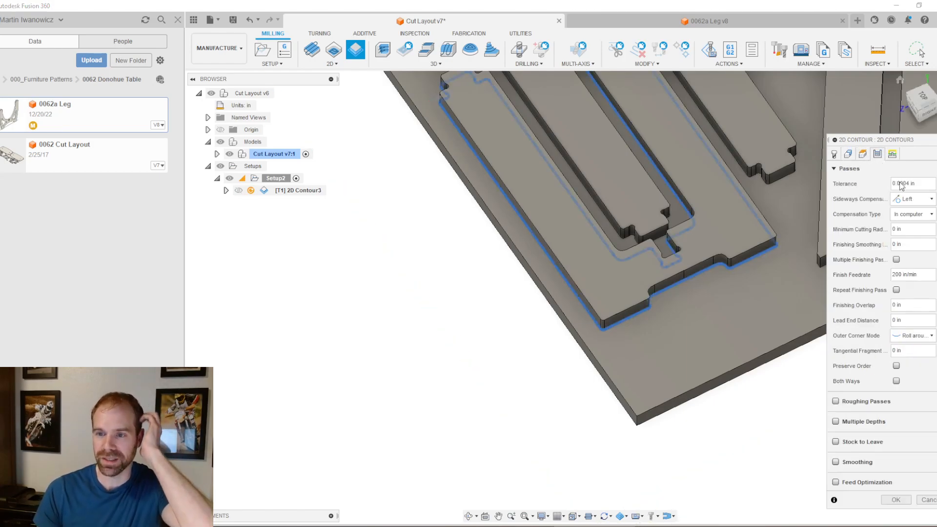
{"action": "left_click", "coordinate": [904, 197]}
{"action": "left_click", "coordinate": [909, 216]}
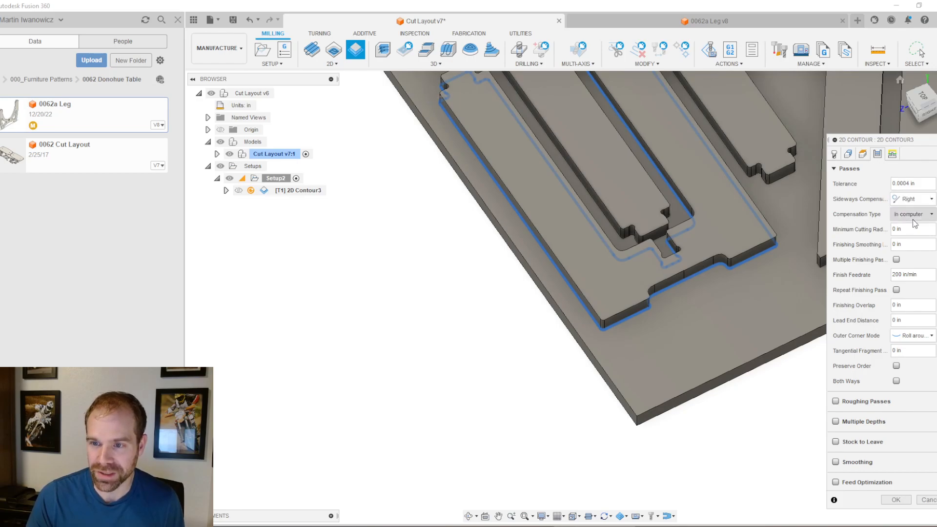
{"action": "mouse_move", "coordinate": [914, 202]}
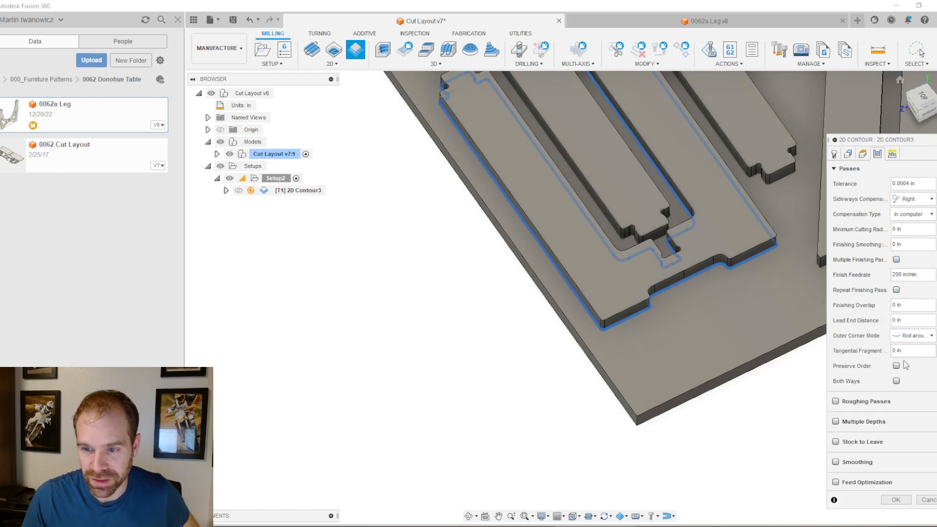
Step: Enable roughing passes for the new contour with a maximum stepover of 0.025 in
{"action": "left_click", "coordinate": [835, 401]}
{"action": "double_click", "coordinate": [906, 372]}
{"action": "key", "text": "BackSpace"}
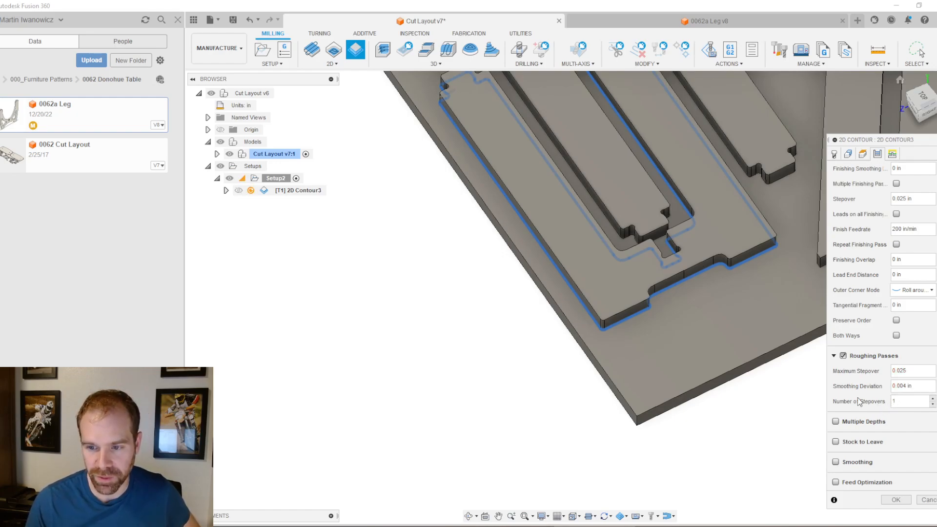
Step: Enable multiple depths with a 0.28 in maximum roughing stepdown and one finishing stepdown, and generate the contour toolpath despite the safe-distance warning
{"action": "left_click", "coordinate": [836, 421]}
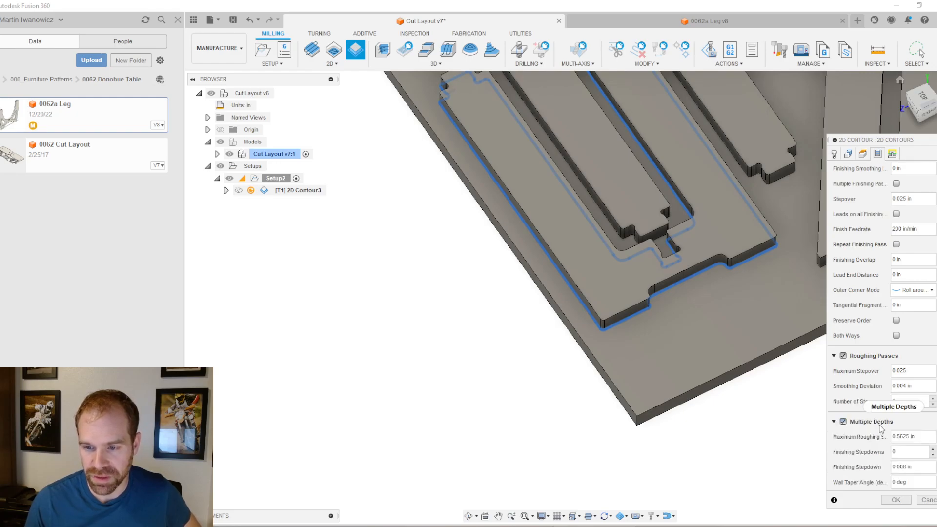
{"action": "left_click_drag", "start_coordinate": [898, 435], "coordinate": [936, 437]}
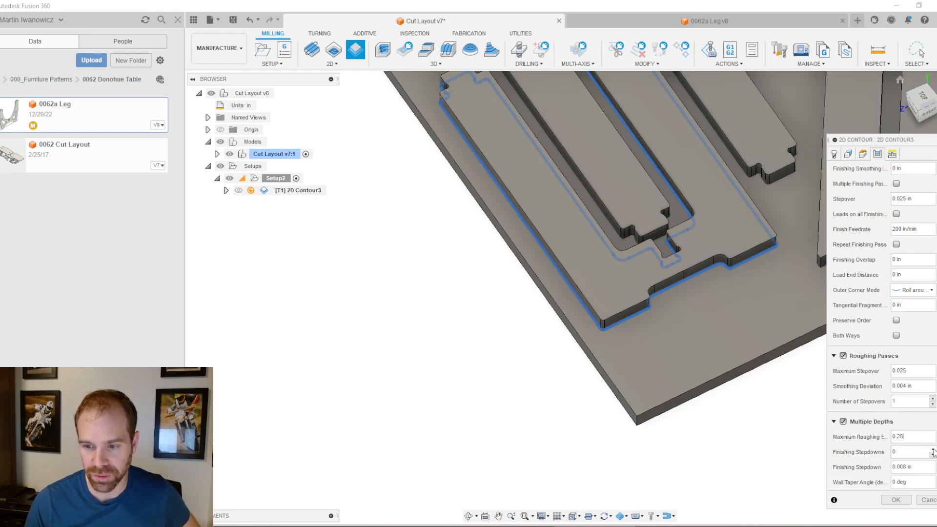
{"action": "scroll", "coordinate": [864, 434], "scroll_direction": "down", "scroll_amount": 5}
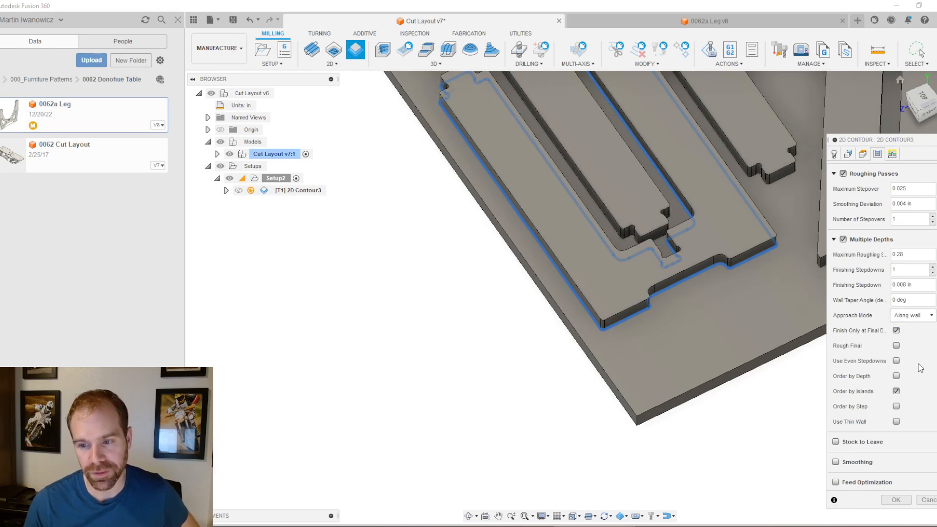
{"action": "left_click", "coordinate": [907, 501]}
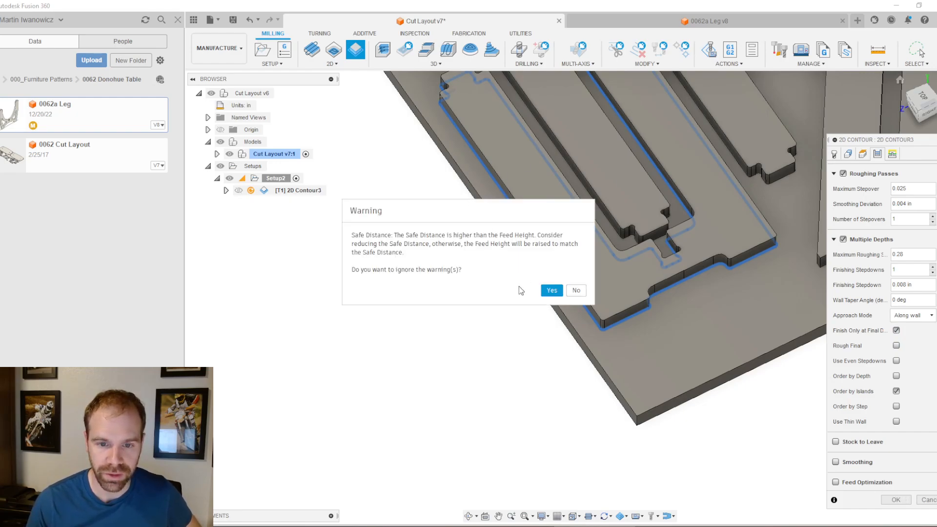
{"action": "left_click", "coordinate": [547, 291]}
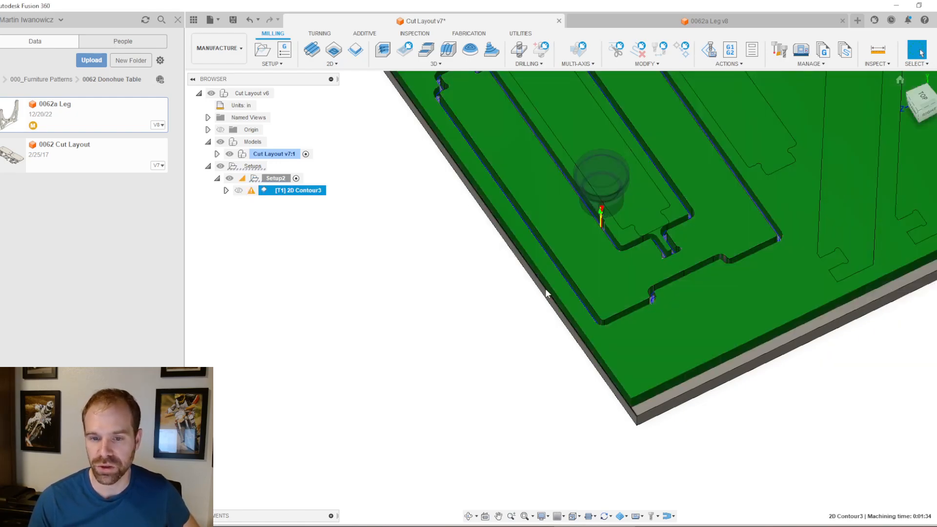
Step: Examine the generated contour passes around the notch in the corner part's end edge and the layout of the whole sheet
{"action": "scroll", "coordinate": [625, 275], "scroll_direction": "up", "scroll_amount": 5}
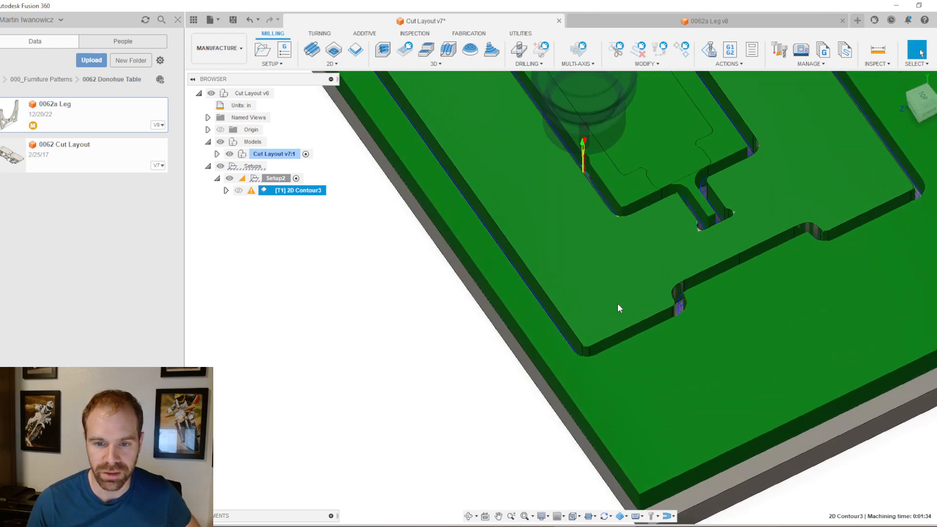
{"action": "middle_click_drag", "start_coordinate": [740, 287], "coordinate": [730, 360], "text": "shift"}
{"action": "scroll", "coordinate": [730, 359], "scroll_direction": "up", "scroll_amount": 5}
{"action": "mouse_move", "coordinate": [712, 284]}
{"action": "middle_mouse_down", "text": "shift"}
{"action": "mouse_move", "coordinate": [716, 265]}
{"action": "mouse_move", "coordinate": [718, 276]}
{"action": "mouse_move", "coordinate": [655, 272]}
{"action": "mouse_move", "coordinate": [719, 276]}
{"action": "middle_mouse_up", "text": "shift"}
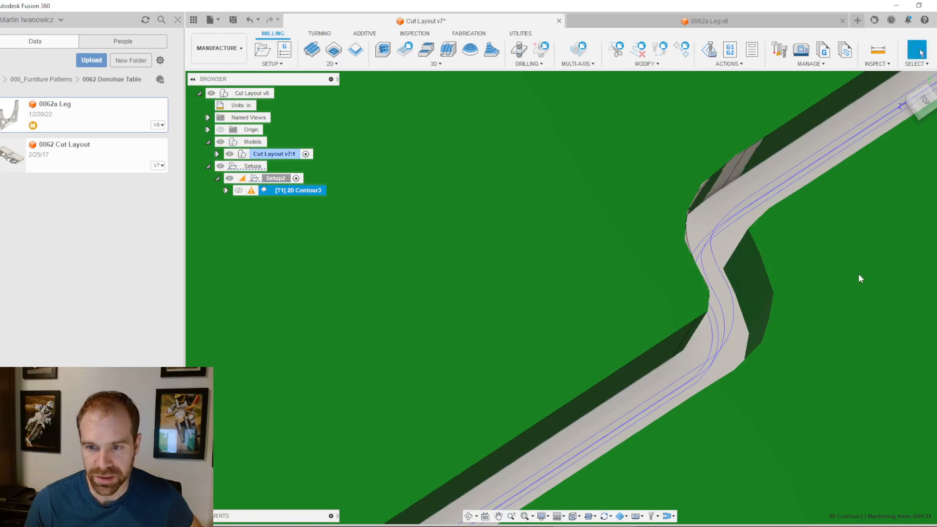
{"action": "left_click", "coordinate": [924, 102]}
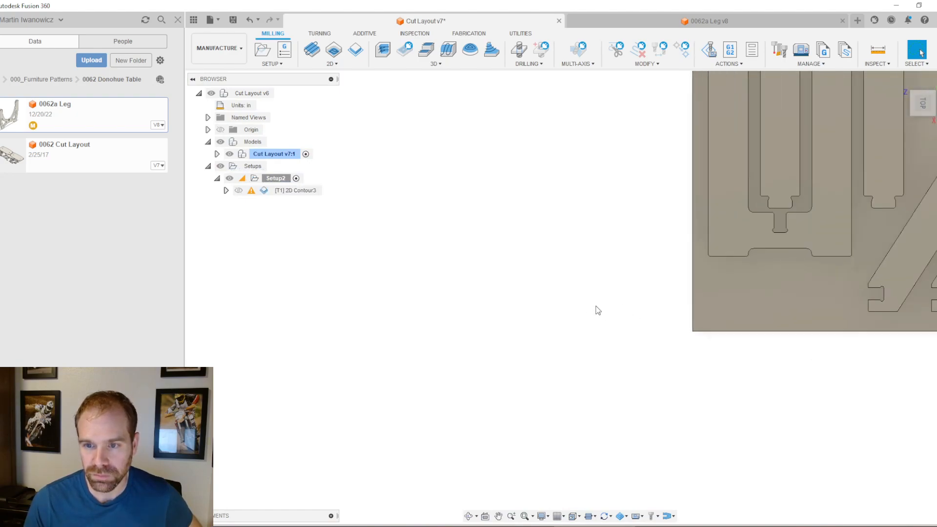
{"action": "scroll", "coordinate": [709, 273], "scroll_direction": "up", "scroll_amount": 8}
{"action": "middle_click_drag", "start_coordinate": [749, 227], "coordinate": [661, 293], "text": "shift"}
{"action": "scroll", "coordinate": [578, 360], "scroll_direction": "down", "scroll_amount": 8}
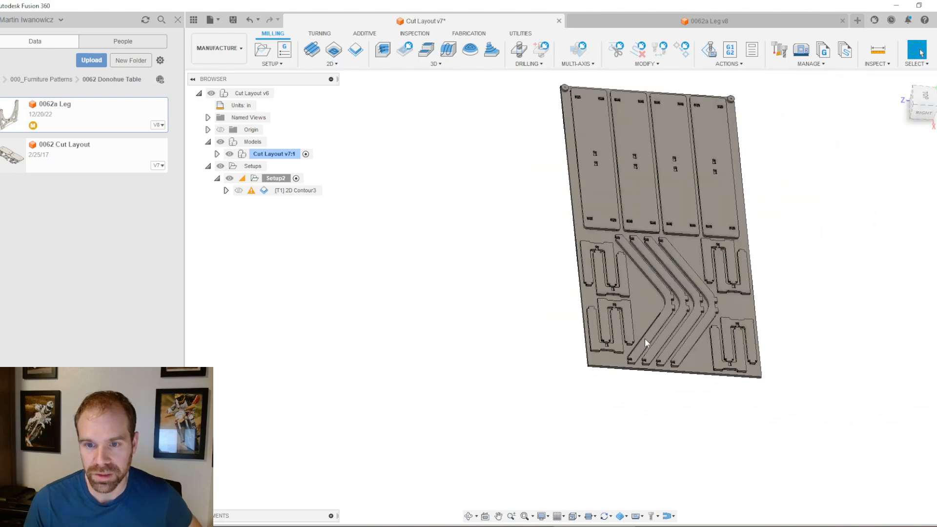
{"action": "scroll", "coordinate": [638, 351], "scroll_direction": "down", "scroll_amount": 3}
{"action": "scroll", "coordinate": [650, 300], "scroll_direction": "up", "scroll_amount": 2}
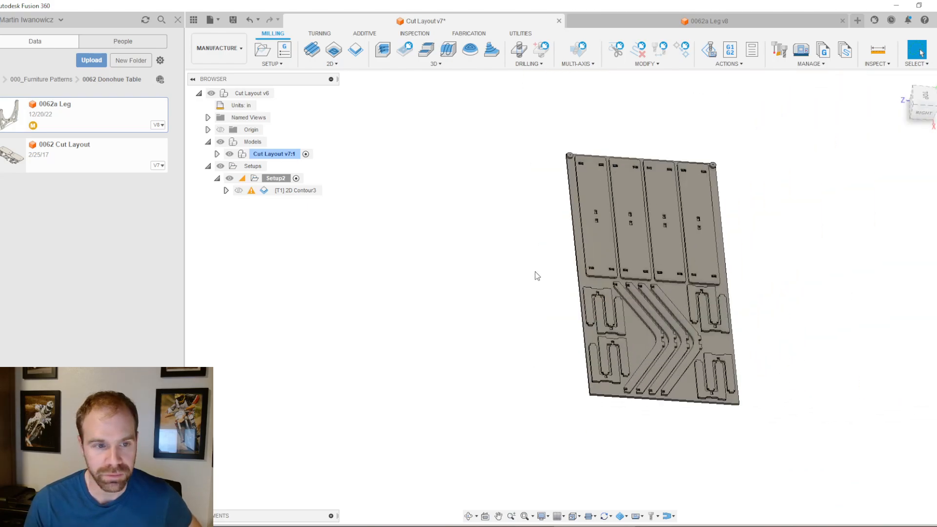
Step: Show the 2D contour toolpath again and examine the spacing of its roughing and finishing passes from above
{"action": "left_click", "coordinate": [289, 188]}
{"action": "scroll", "coordinate": [645, 350], "scroll_direction": "up", "scroll_amount": 6}
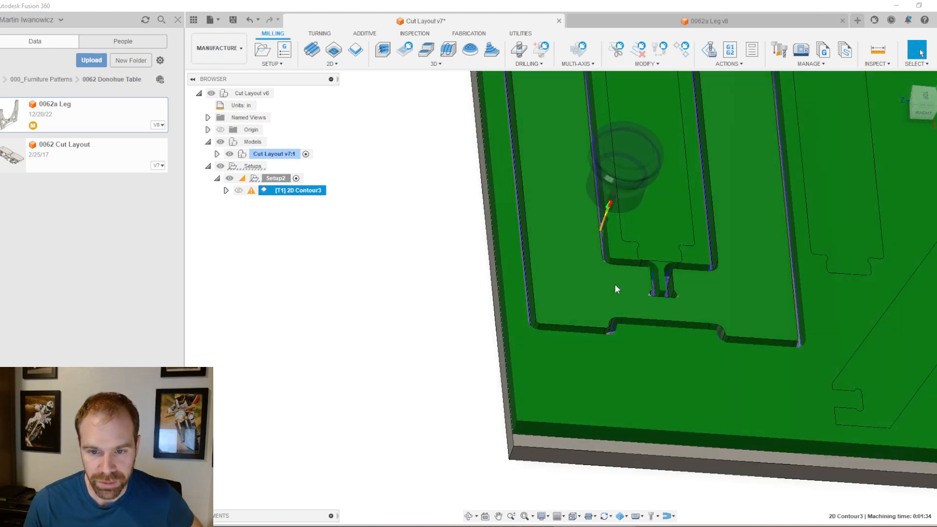
{"action": "scroll", "coordinate": [620, 296], "scroll_direction": "up", "scroll_amount": 3}
{"action": "left_click", "coordinate": [924, 96]}
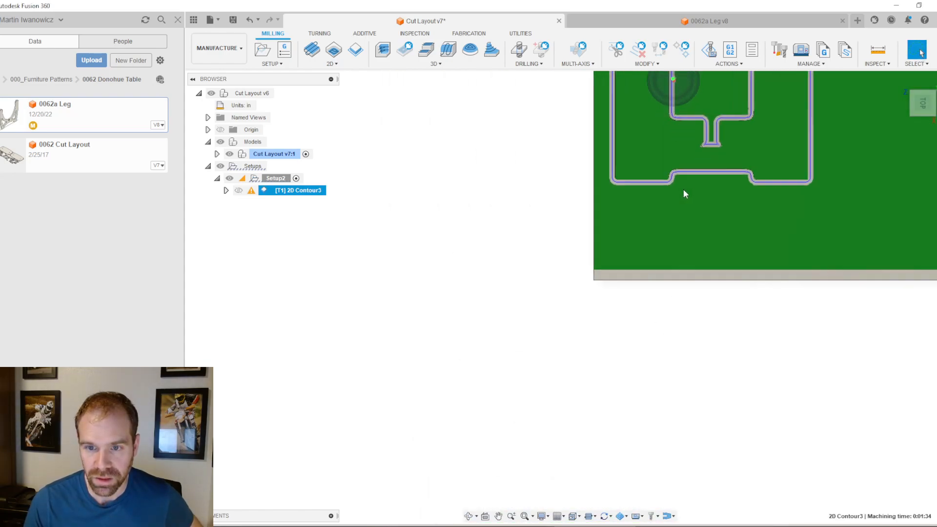
{"action": "scroll", "coordinate": [702, 151], "scroll_direction": "up", "scroll_amount": 5}
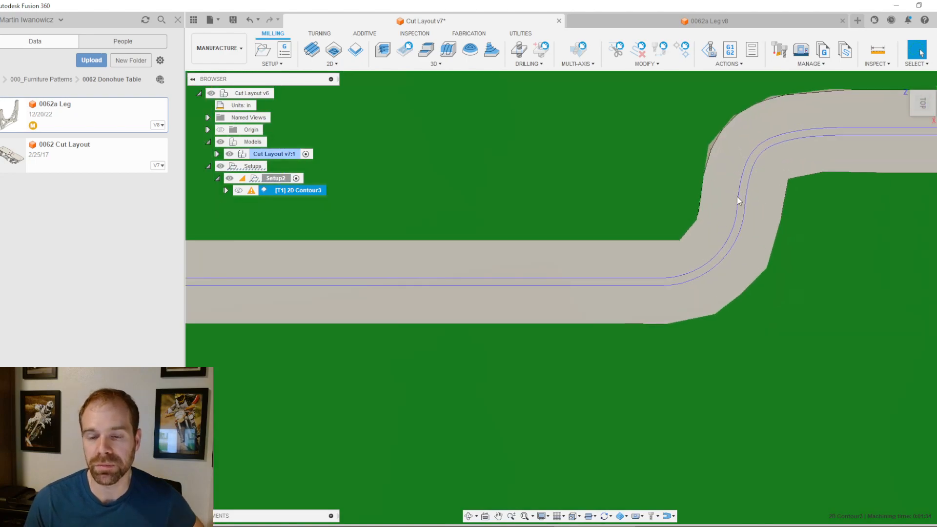
{"action": "middle_click_drag", "start_coordinate": [745, 196], "coordinate": [727, 234], "text": "shift"}
{"action": "scroll", "coordinate": [742, 194], "scroll_direction": "down", "scroll_amount": 5}
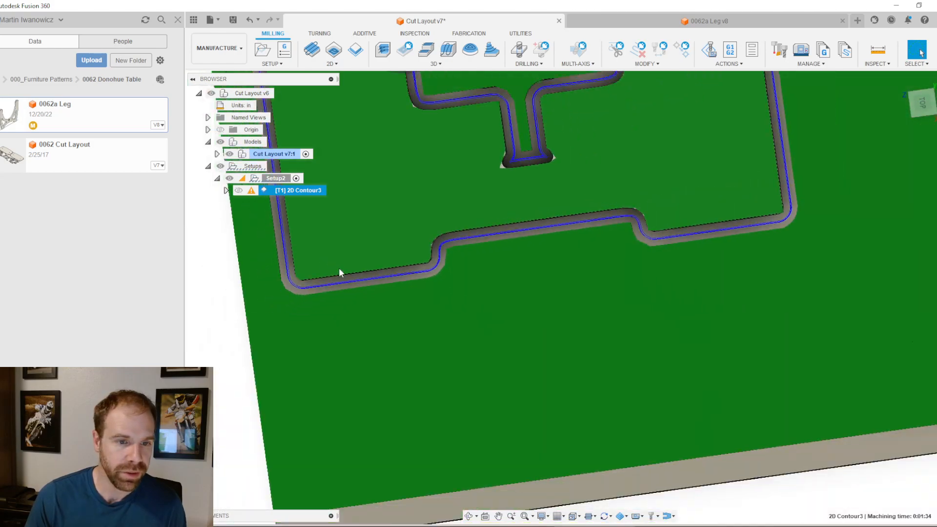
{"action": "scroll", "coordinate": [529, 146], "scroll_direction": "up", "scroll_amount": 10}
{"action": "scroll", "coordinate": [531, 202], "scroll_direction": "up", "scroll_amount": 3}
Step: Hide the 4x8 Plywood component in the Cut Layout model so the parts can be seen from underneath
{"action": "middle_click_drag", "start_coordinate": [522, 191], "coordinate": [238, 165], "text": "shift"}
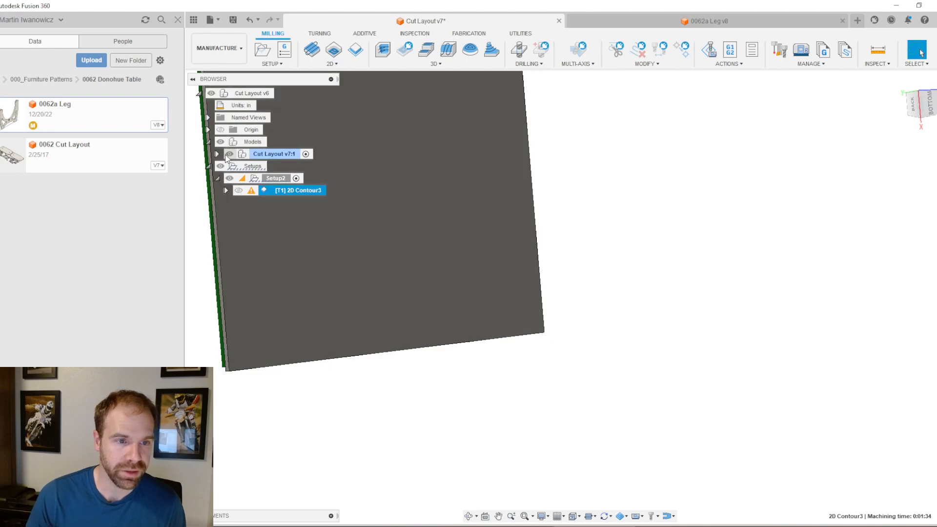
{"action": "left_click", "coordinate": [228, 155]}
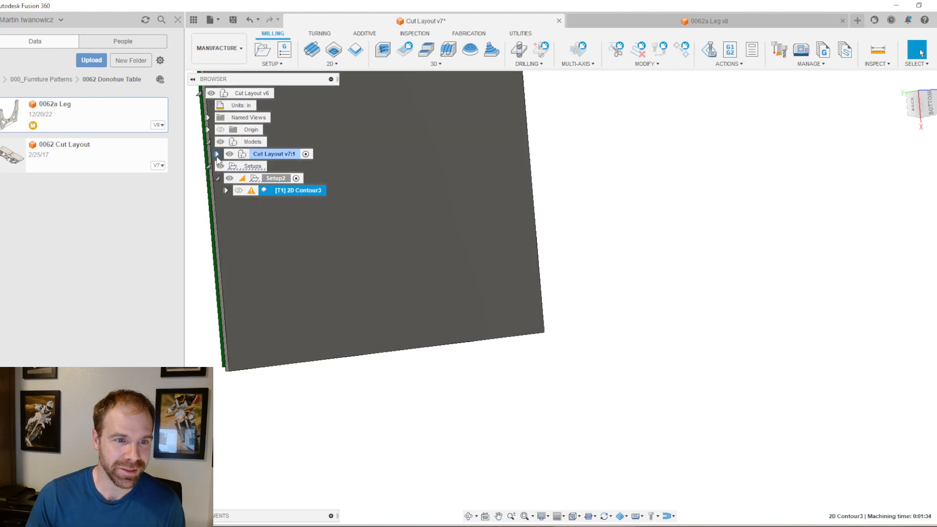
{"action": "left_click", "coordinate": [217, 154]}
{"action": "scroll", "coordinate": [698, 230], "scroll_direction": "down", "scroll_amount": 3}
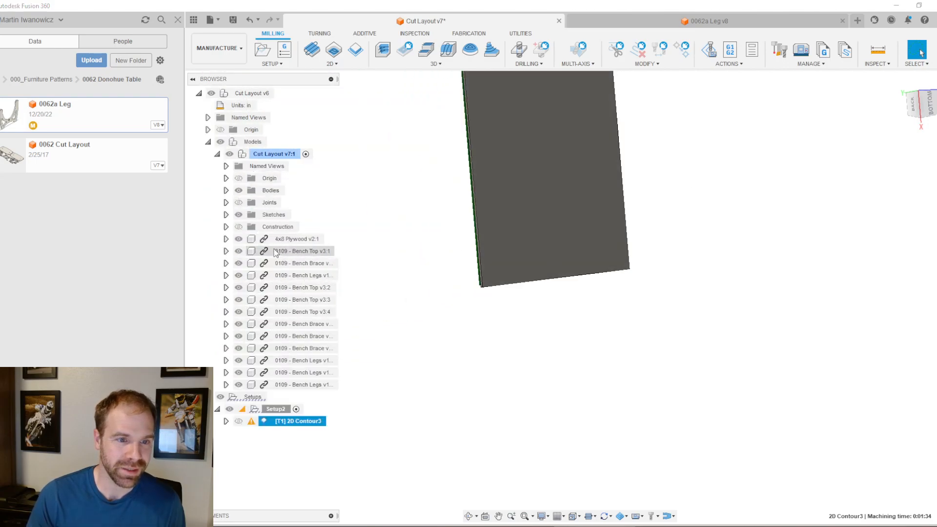
{"action": "left_click", "coordinate": [239, 239]}
{"action": "left_click", "coordinate": [436, 331]}
{"action": "scroll", "coordinate": [597, 264], "scroll_direction": "up", "scroll_amount": 4}
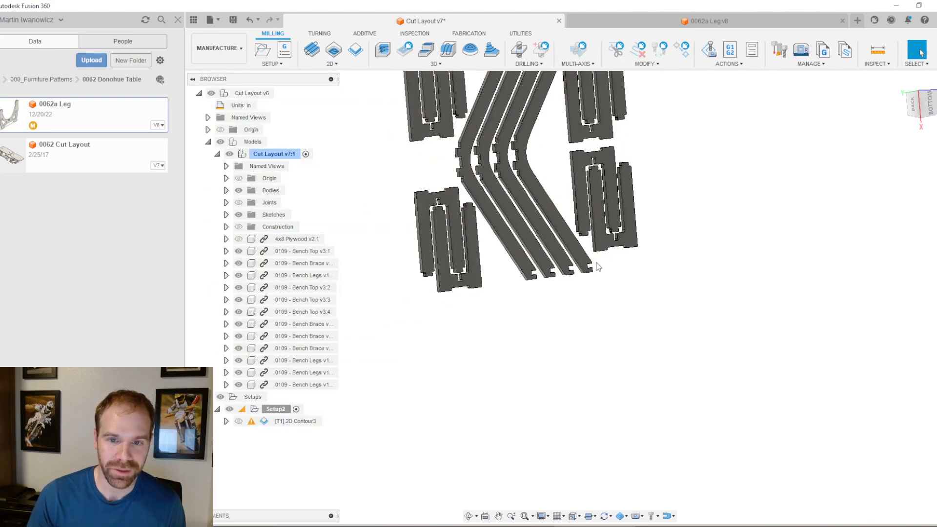
{"action": "scroll", "coordinate": [631, 235], "scroll_direction": "up", "scroll_amount": 2}
Step: Display the 2D contour toolpath and examine its lowest passes from the underside of the stock
{"action": "left_click", "coordinate": [289, 421]}
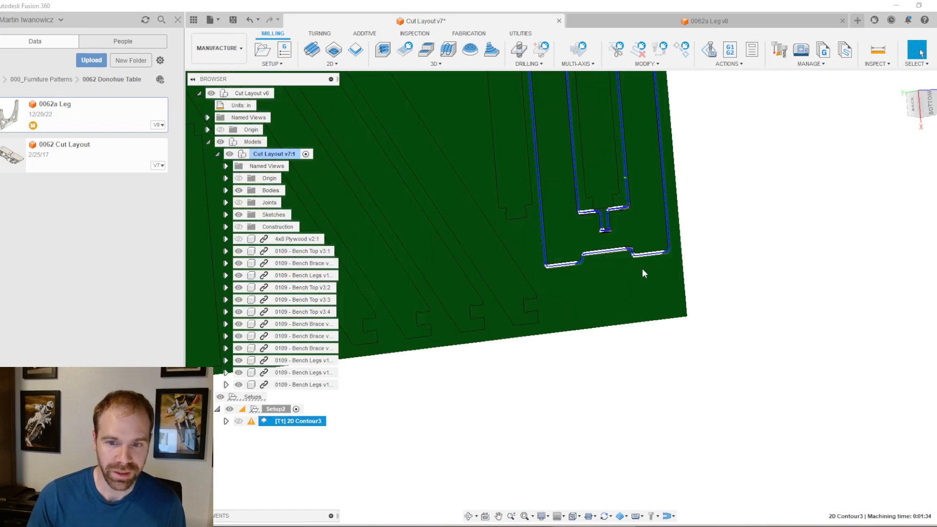
{"action": "scroll", "coordinate": [643, 268], "scroll_direction": "up", "scroll_amount": 6}
{"action": "middle_click_drag", "start_coordinate": [651, 250], "coordinate": [639, 166], "text": "shift"}
{"action": "scroll", "coordinate": [679, 286], "scroll_direction": "up", "scroll_amount": 5}
{"action": "scroll", "coordinate": [536, 216], "scroll_direction": "up", "scroll_amount": 4}
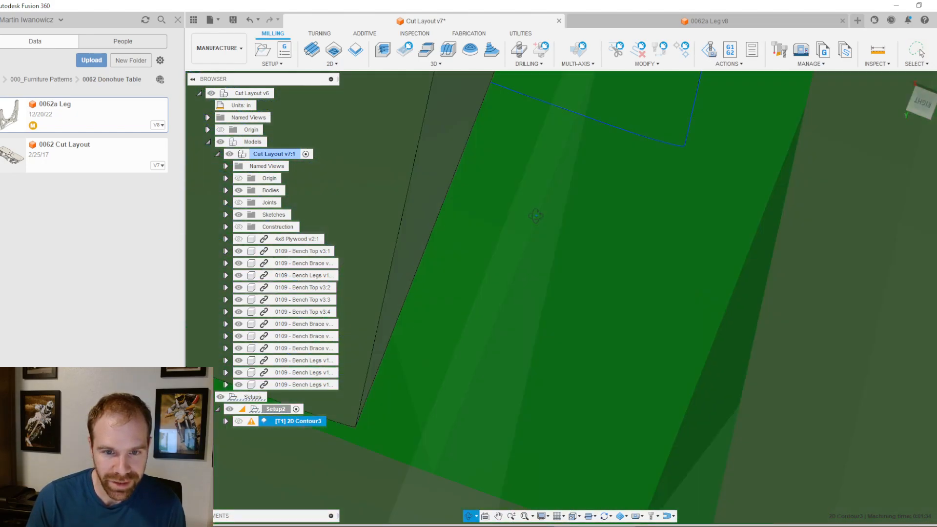
{"action": "scroll", "coordinate": [560, 252], "scroll_direction": "down", "scroll_amount": 4}
{"action": "scroll", "coordinate": [562, 359], "scroll_direction": "up", "scroll_amount": 2}
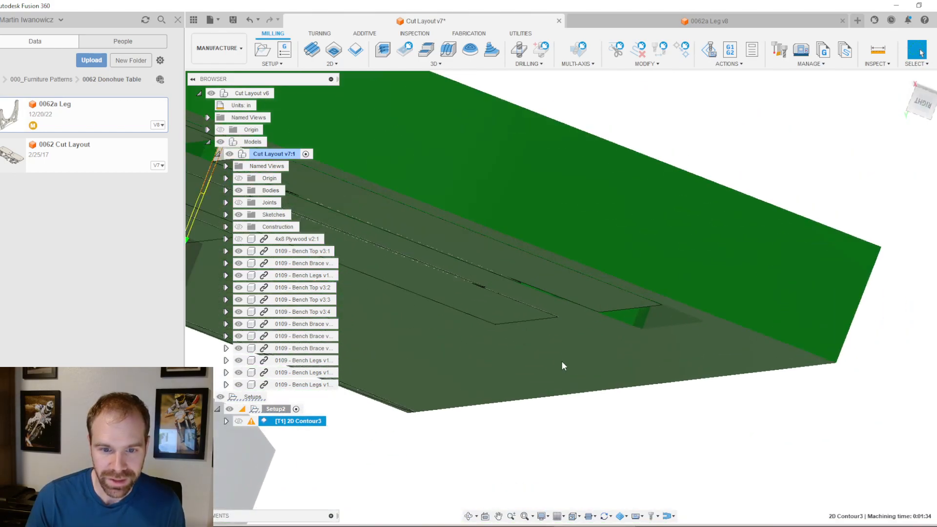
{"action": "scroll", "coordinate": [715, 371], "scroll_direction": "down", "scroll_amount": 5}
{"action": "scroll", "coordinate": [540, 290], "scroll_direction": "down", "scroll_amount": 5}
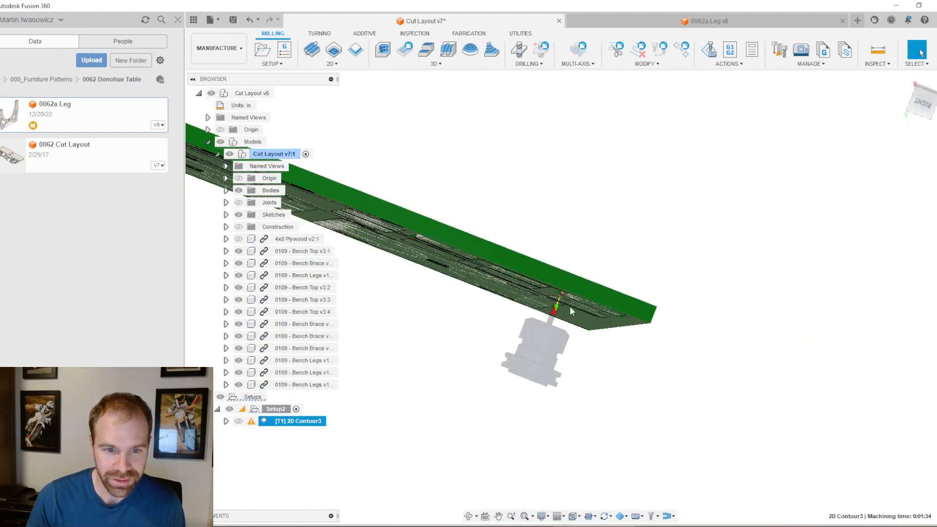
{"action": "middle_click_drag", "start_coordinate": [596, 304], "coordinate": [511, 277], "text": "shift"}
{"action": "scroll", "coordinate": [617, 275], "scroll_direction": "up", "scroll_amount": 8}
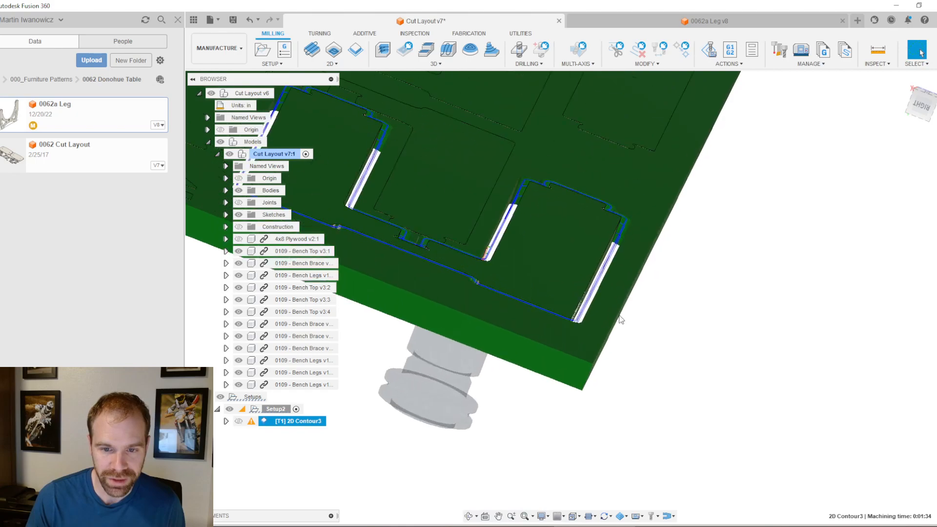
{"action": "middle_click_drag", "start_coordinate": [685, 199], "coordinate": [857, 147], "text": "shift"}
{"action": "scroll", "coordinate": [704, 195], "scroll_direction": "up", "scroll_amount": 5}
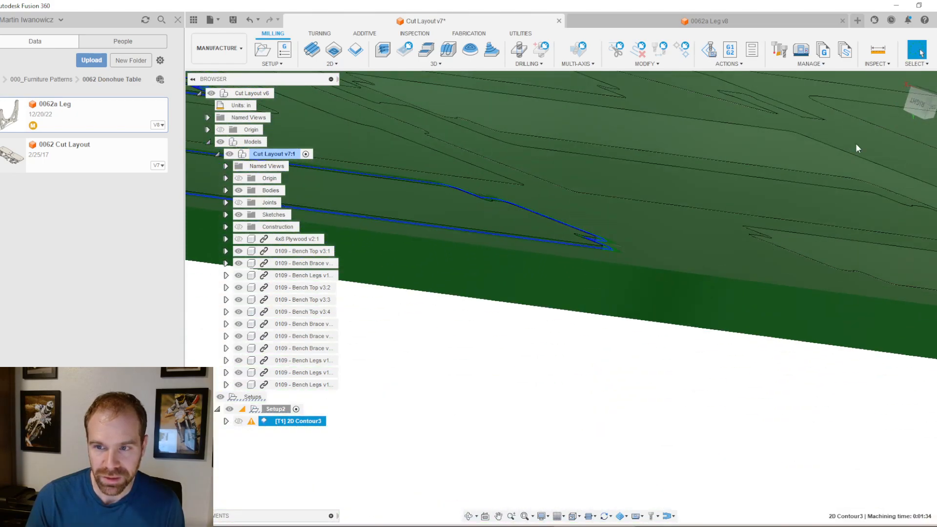
Step: Examine the depth levels of the contour toolpath in side-on views of the stock and around the whole notched part
{"action": "left_click", "coordinate": [932, 108]}
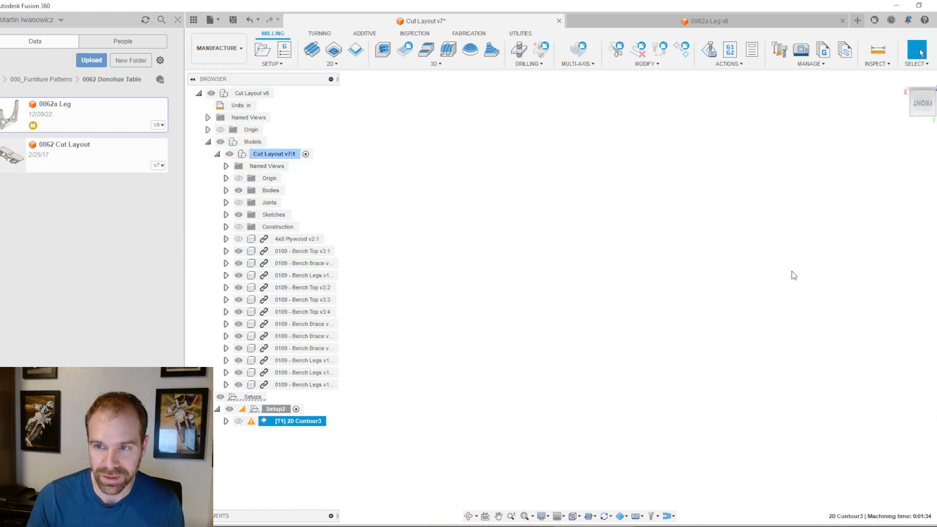
{"action": "middle_click_drag", "start_coordinate": [810, 302], "coordinate": [838, 270], "text": "shift"}
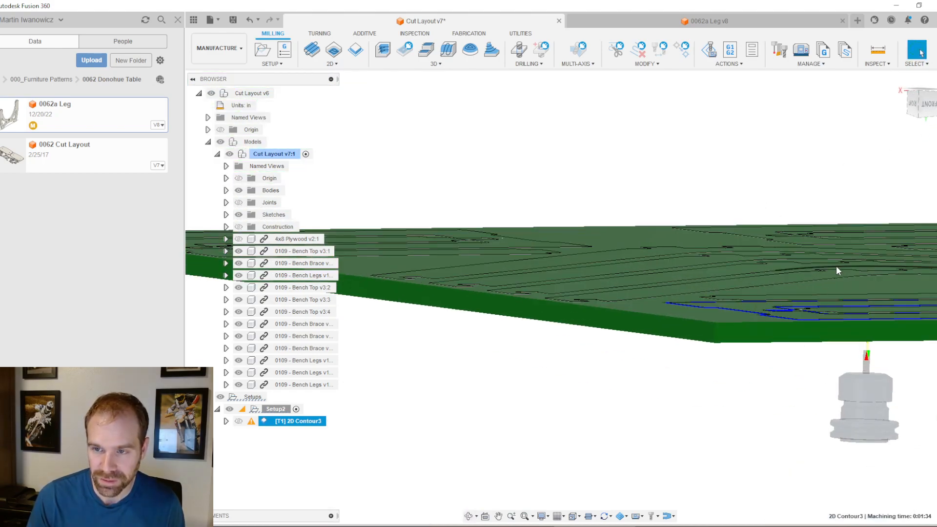
{"action": "left_click", "coordinate": [928, 105]}
{"action": "middle_click_drag", "start_coordinate": [749, 333], "coordinate": [745, 307], "text": "shift"}
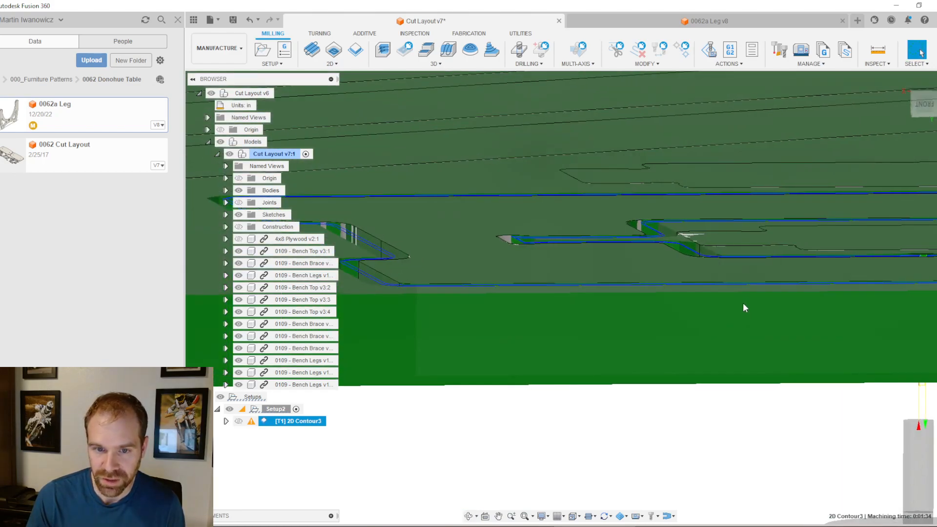
{"action": "scroll", "coordinate": [514, 247], "scroll_direction": "up", "scroll_amount": 7}
{"action": "middle_click_drag", "start_coordinate": [533, 296], "coordinate": [774, 404], "text": "shift"}
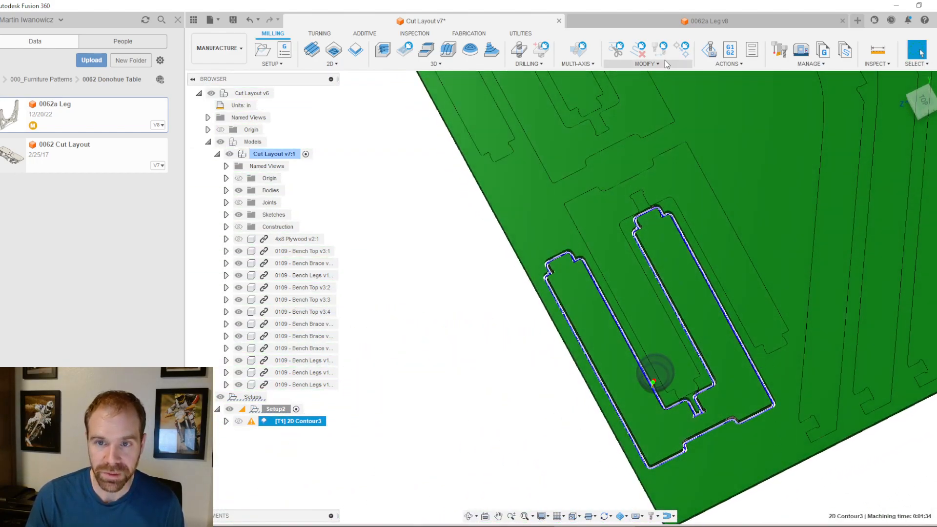
Step: Simulate the 2D contour with the playback speed reduced and examine the roughing and final-depth cuts around the notched part
{"action": "left_click", "coordinate": [710, 54]}
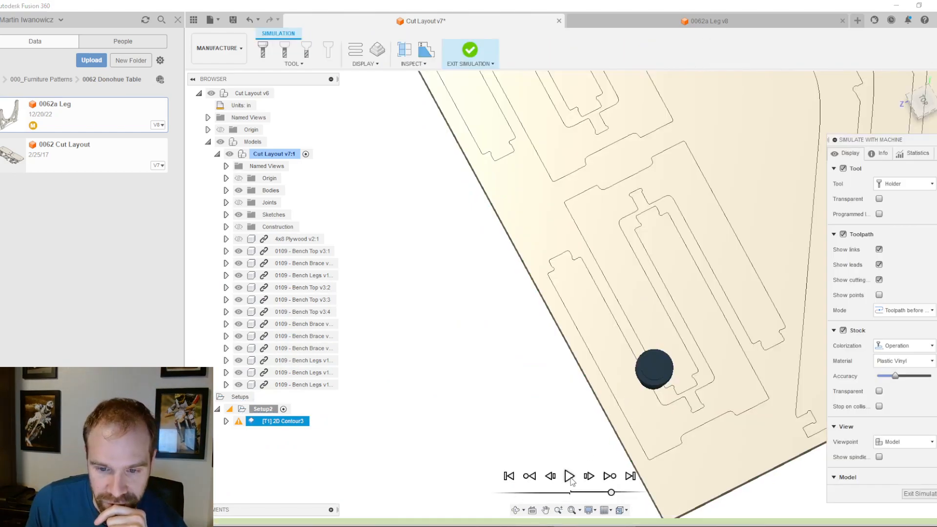
{"action": "left_click", "coordinate": [570, 478]}
{"action": "left_click_drag", "start_coordinate": [609, 491], "coordinate": [600, 494]}
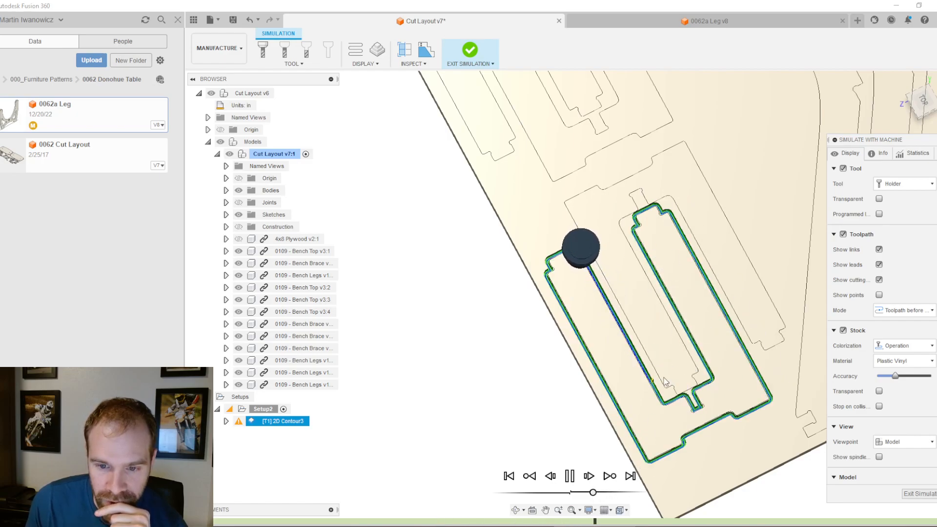
{"action": "scroll", "coordinate": [615, 376], "scroll_direction": "up", "scroll_amount": 1}
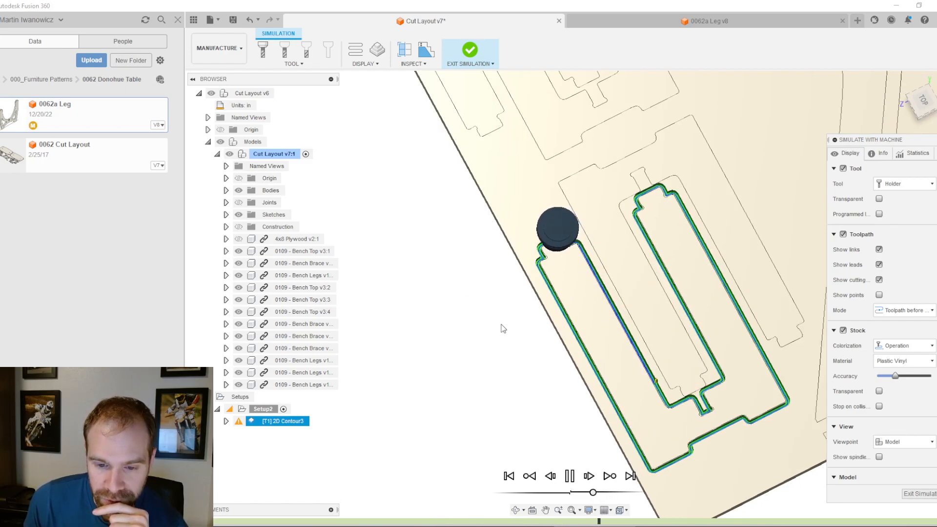
{"action": "scroll", "coordinate": [493, 323], "scroll_direction": "down", "scroll_amount": 2}
{"action": "scroll", "coordinate": [601, 398], "scroll_direction": "up", "scroll_amount": 4}
{"action": "middle_click_drag", "start_coordinate": [602, 364], "coordinate": [611, 342], "text": "shift"}
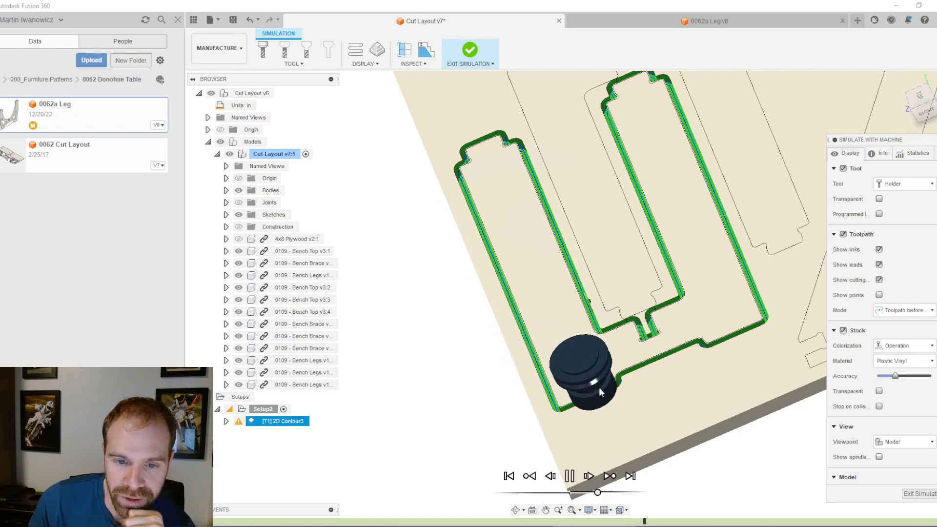
{"action": "middle_click_drag", "start_coordinate": [601, 389], "coordinate": [725, 421], "text": "shift"}
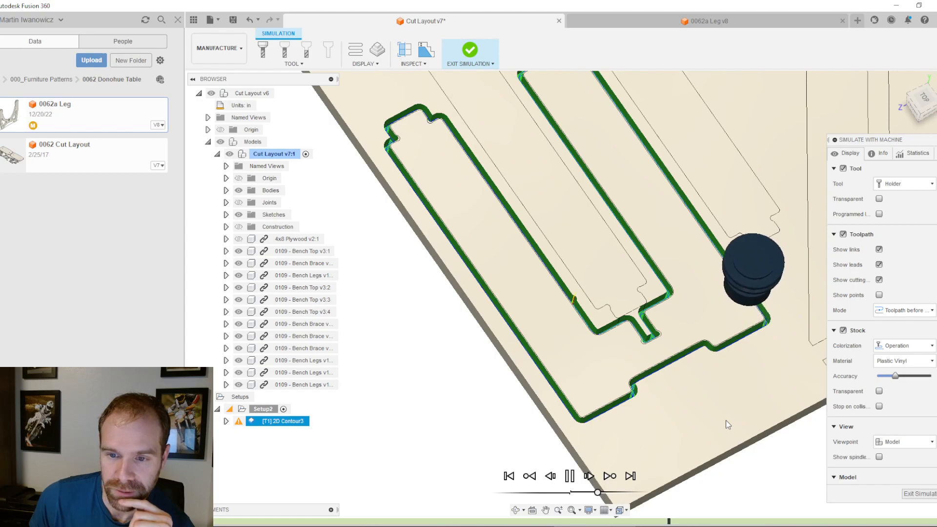
{"action": "scroll", "coordinate": [706, 351], "scroll_direction": "up", "scroll_amount": 3}
{"action": "scroll", "coordinate": [706, 350], "scroll_direction": "up", "scroll_amount": 2}
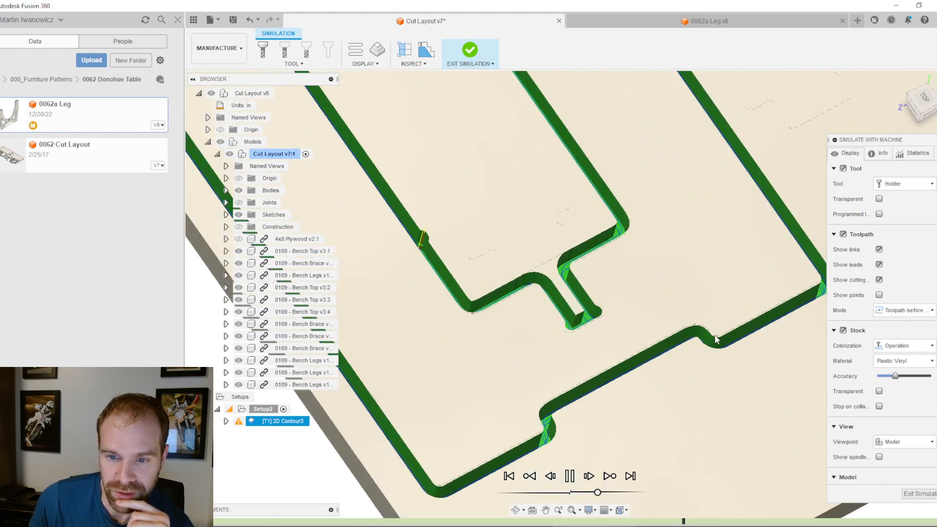
{"action": "scroll", "coordinate": [720, 329], "scroll_direction": "down", "scroll_amount": 3}
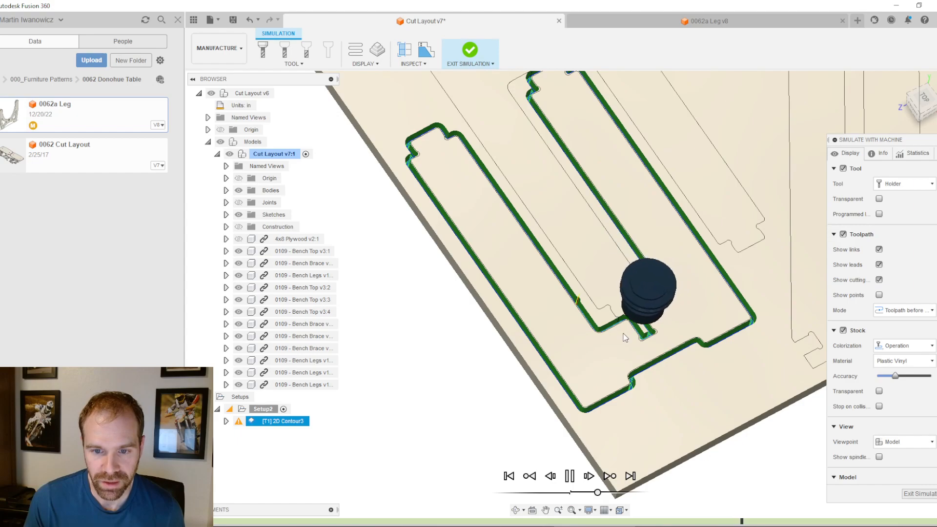
Step: Examine the simulated final-depth pass and its lead-in close up along the inner edge of the notched part
{"action": "scroll", "coordinate": [642, 343], "scroll_direction": "down", "scroll_amount": 2}
{"action": "scroll", "coordinate": [630, 348], "scroll_direction": "up", "scroll_amount": 8}
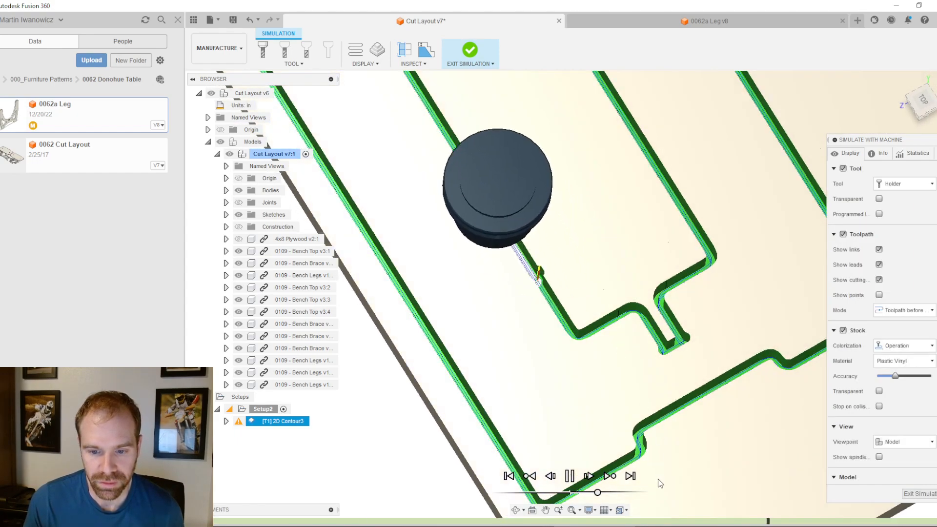
{"action": "scroll", "coordinate": [557, 319], "scroll_direction": "up", "scroll_amount": 3}
{"action": "middle_click_drag", "start_coordinate": [549, 309], "coordinate": [540, 307], "text": "shift"}
{"action": "mouse_move", "coordinate": [516, 351]}
{"action": "middle_mouse_down", "text": "shift"}
{"action": "mouse_move", "coordinate": [519, 375]}
{"action": "mouse_move", "coordinate": [523, 364]}
{"action": "middle_mouse_up", "text": "shift"}
{"action": "scroll", "coordinate": [521, 366], "scroll_direction": "down", "scroll_amount": 5}
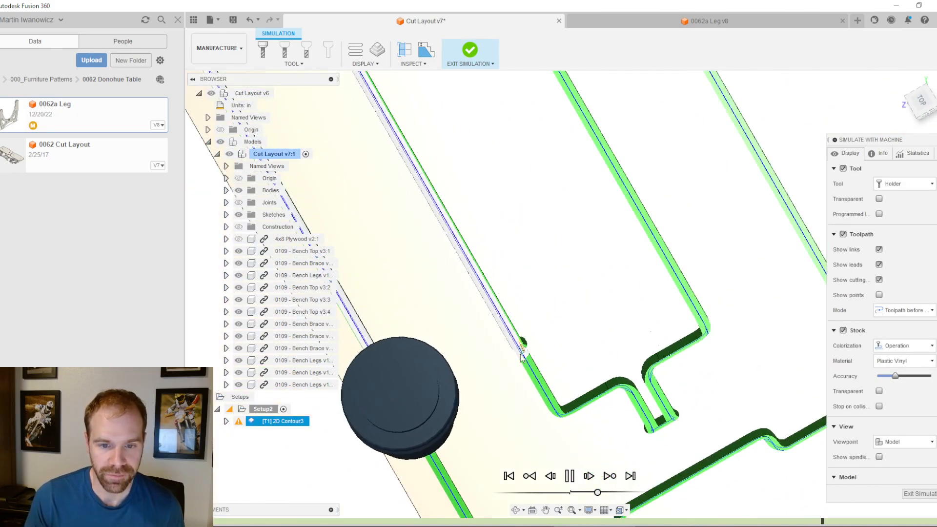
{"action": "scroll", "coordinate": [526, 361], "scroll_direction": "up", "scroll_amount": 8}
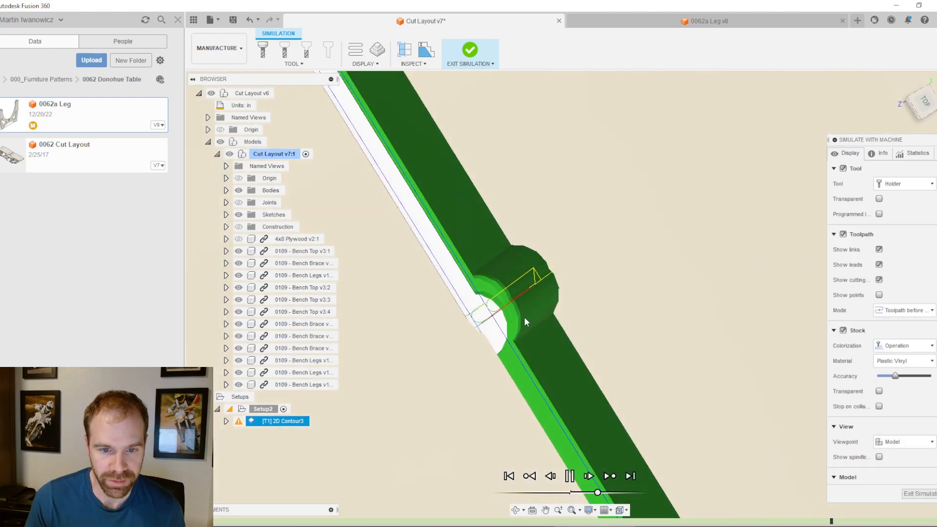
{"action": "scroll", "coordinate": [528, 401], "scroll_direction": "down", "scroll_amount": 4}
{"action": "middle_click_drag", "start_coordinate": [490, 386], "coordinate": [479, 388], "text": "shift"}
{"action": "scroll", "coordinate": [512, 367], "scroll_direction": "down", "scroll_amount": 5}
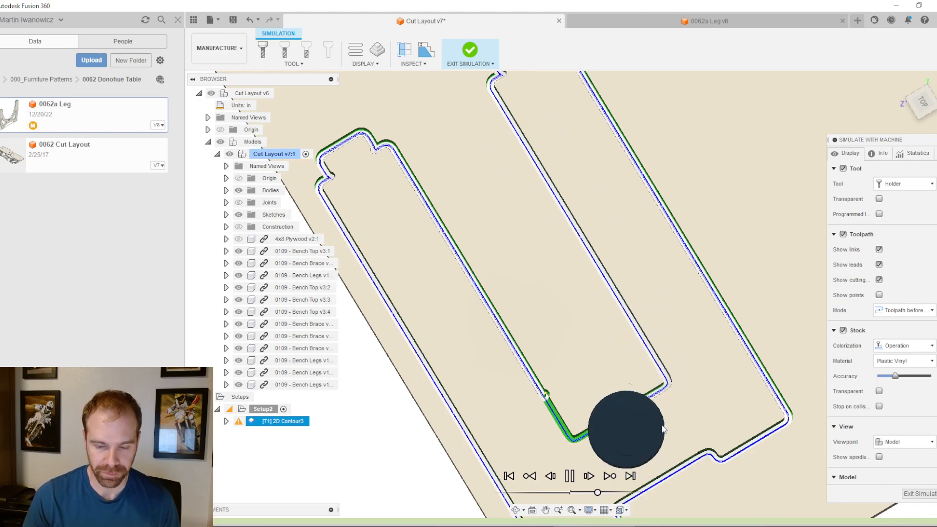
Step: Pause the simulation, review the finished cut around the whole notched part and exit the simulation
{"action": "key", "text": "space"}
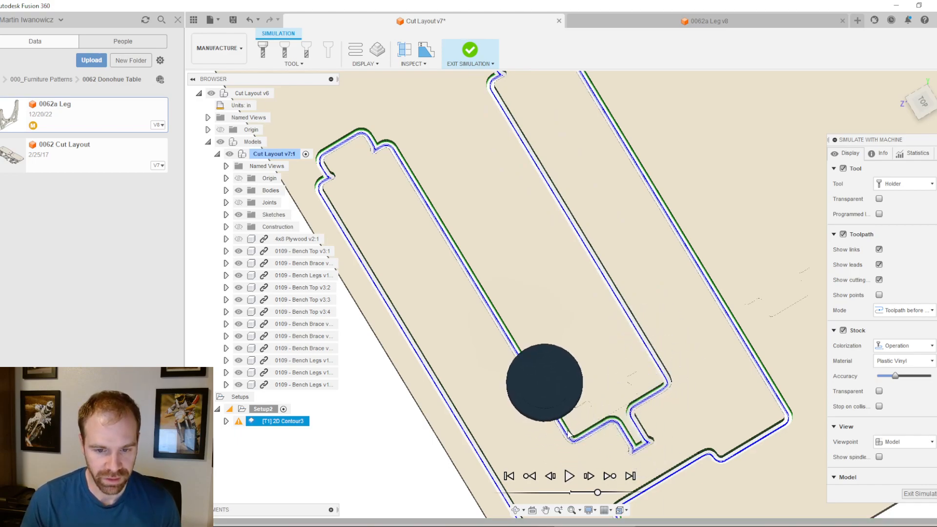
{"action": "scroll", "coordinate": [576, 421], "scroll_direction": "up", "scroll_amount": 3}
{"action": "scroll", "coordinate": [615, 389], "scroll_direction": "down", "scroll_amount": 3}
{"action": "middle_click_drag", "start_coordinate": [617, 402], "coordinate": [621, 340], "text": "shift"}
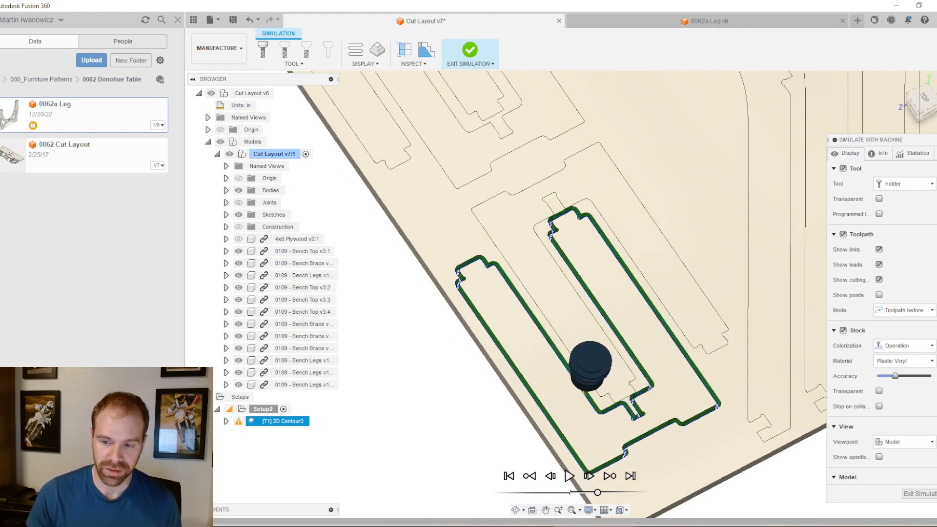
{"action": "left_click", "coordinate": [909, 494]}
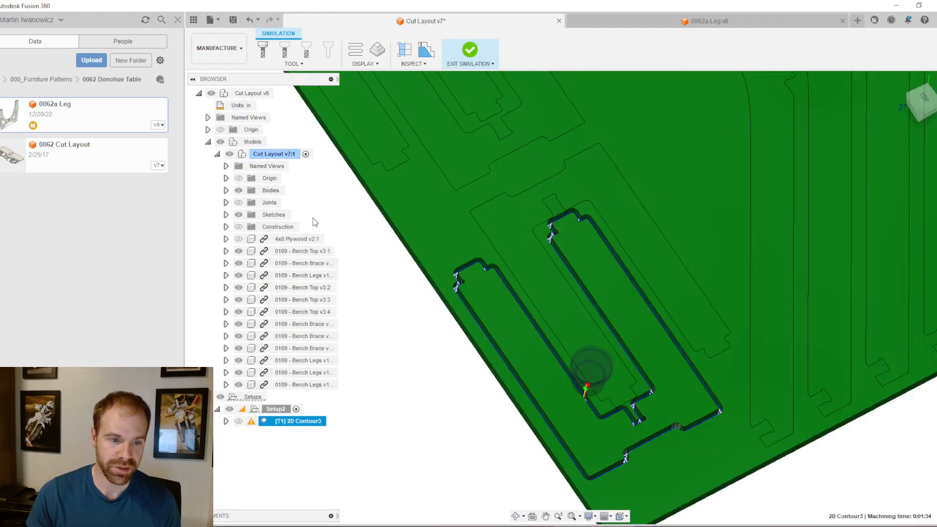
Step: Reopen the 2D Contour3 operation and add the other outlines in the two nearby groups of interlocking notched parts to its contour selection
{"action": "left_click", "coordinate": [282, 421]}
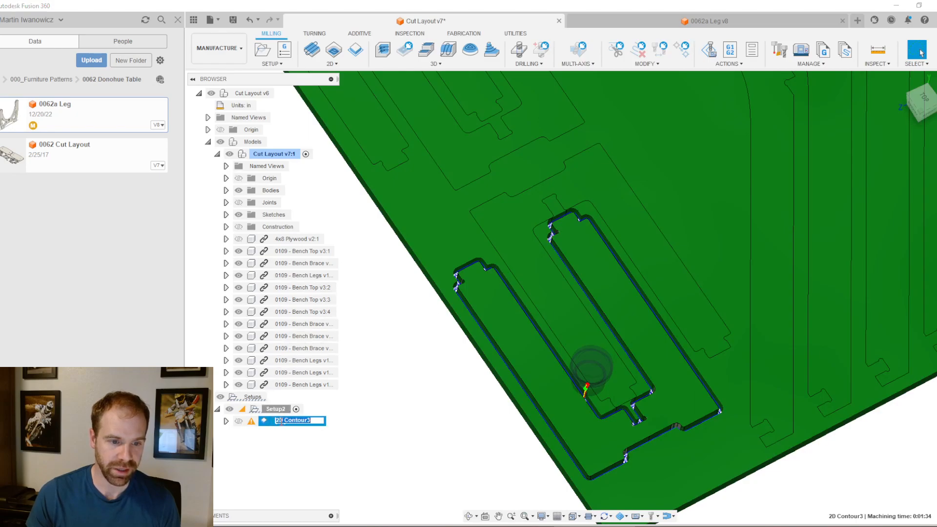
{"action": "key", "text": "Return"}
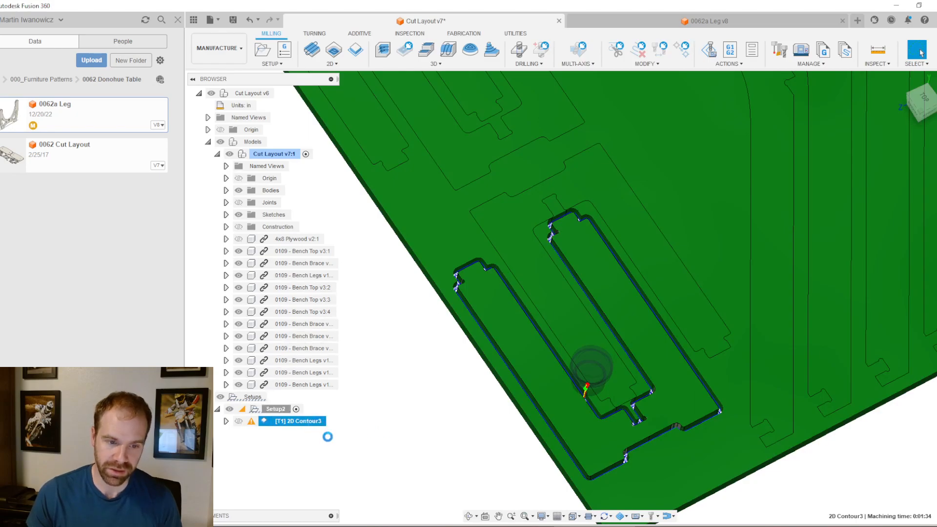
{"action": "right_click", "coordinate": [323, 432]}
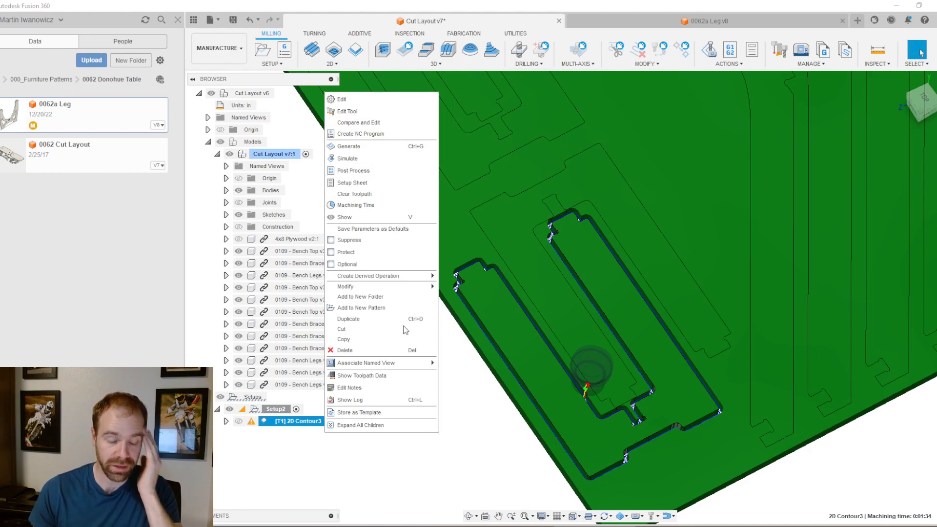
{"action": "left_click", "coordinate": [341, 100]}
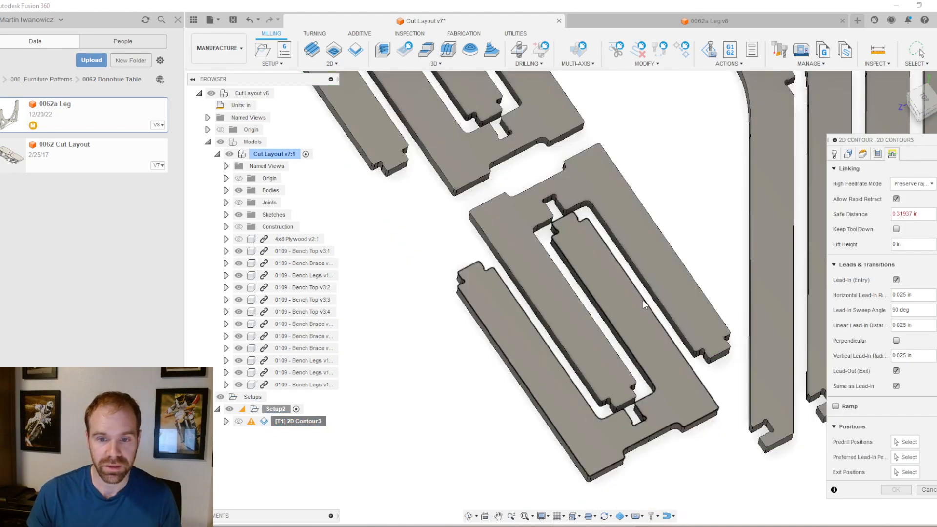
{"action": "left_click", "coordinate": [848, 154]}
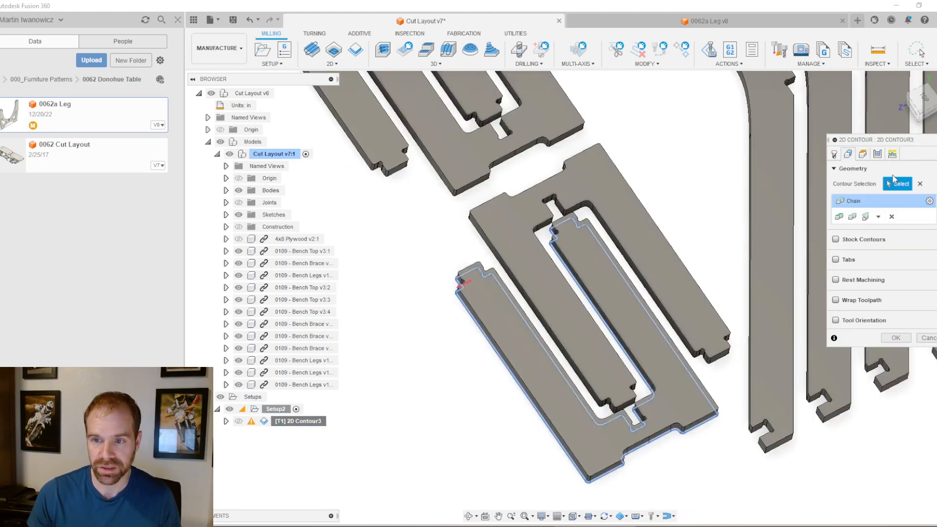
{"action": "scroll", "coordinate": [682, 294], "scroll_direction": "up", "scroll_amount": 5}
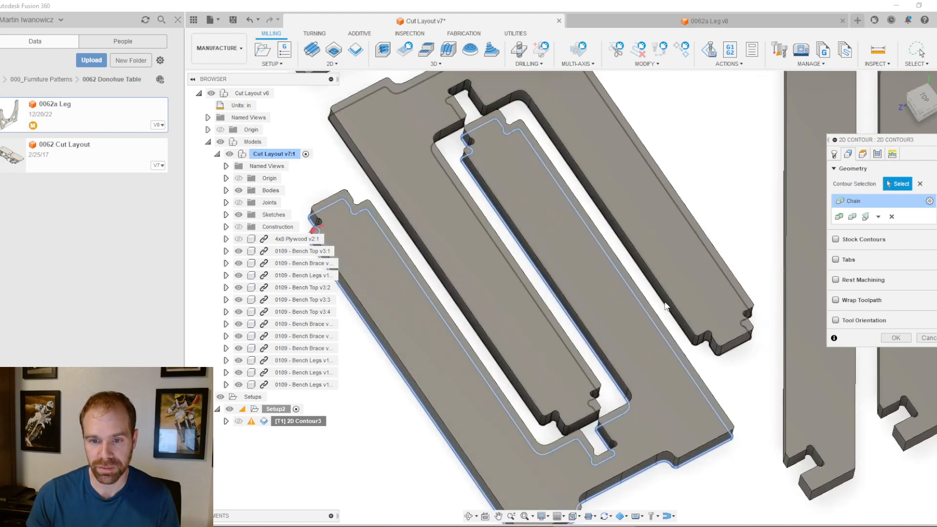
{"action": "left_click", "coordinate": [665, 303]}
{"action": "scroll", "coordinate": [657, 332], "scroll_direction": "down", "scroll_amount": 5}
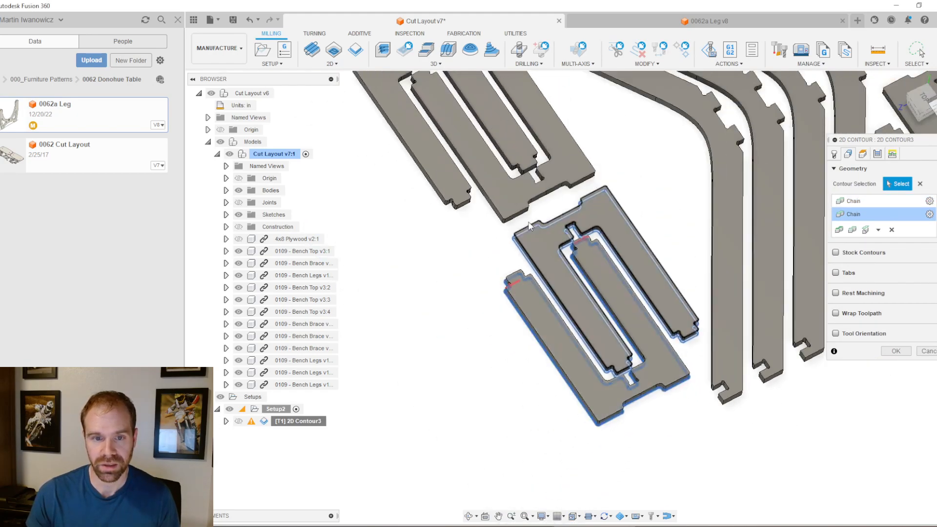
{"action": "left_click", "coordinate": [495, 218]}
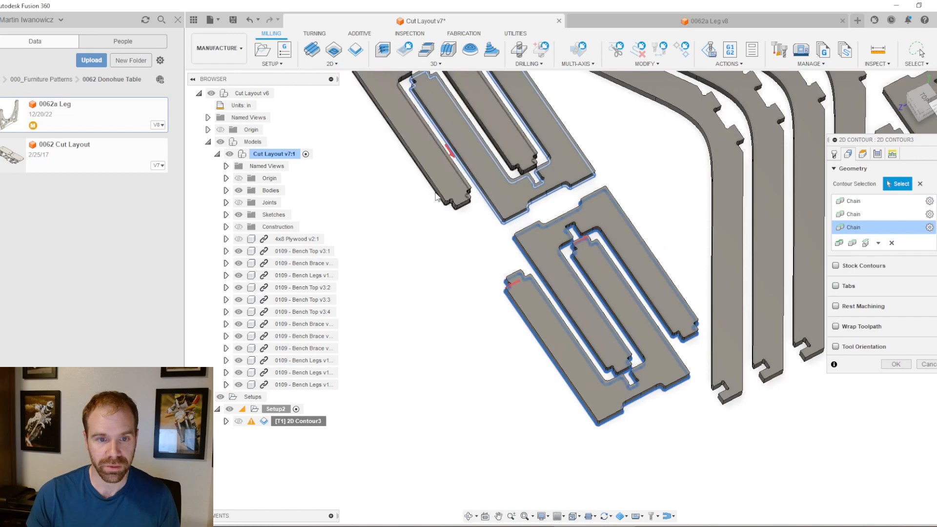
{"action": "left_click", "coordinate": [467, 192]}
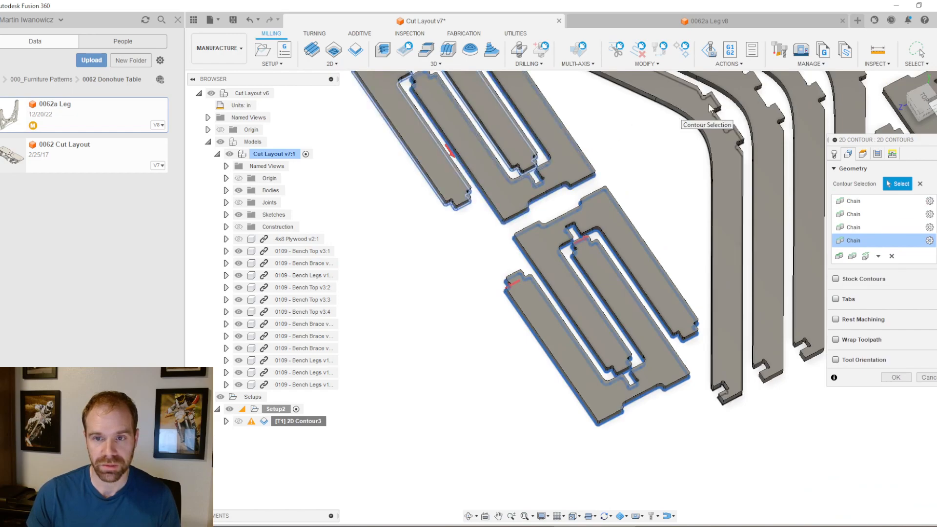
Step: Add the outlines of the four curved bench legs to the operation's contour selection
{"action": "left_click", "coordinate": [734, 105]}
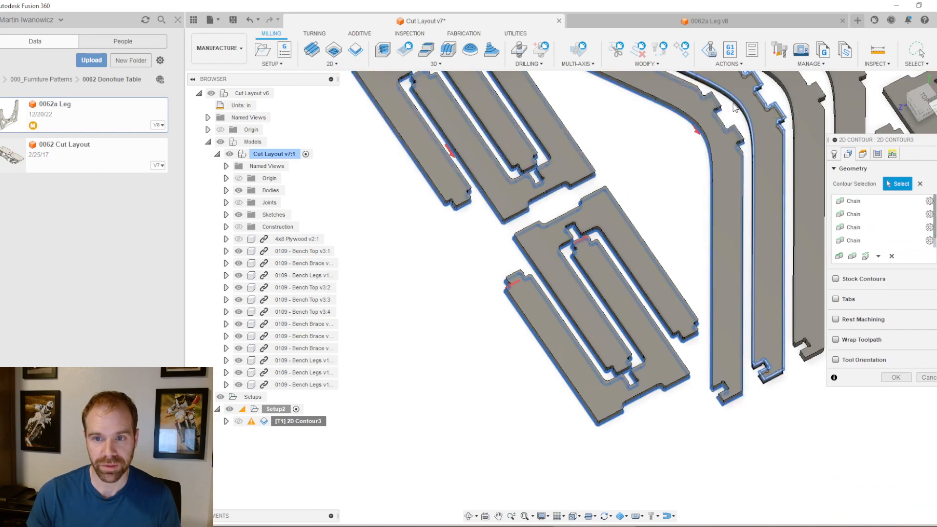
{"action": "scroll", "coordinate": [751, 119], "scroll_direction": "up", "scroll_amount": 3}
{"action": "scroll", "coordinate": [750, 119], "scroll_direction": "up", "scroll_amount": 2}
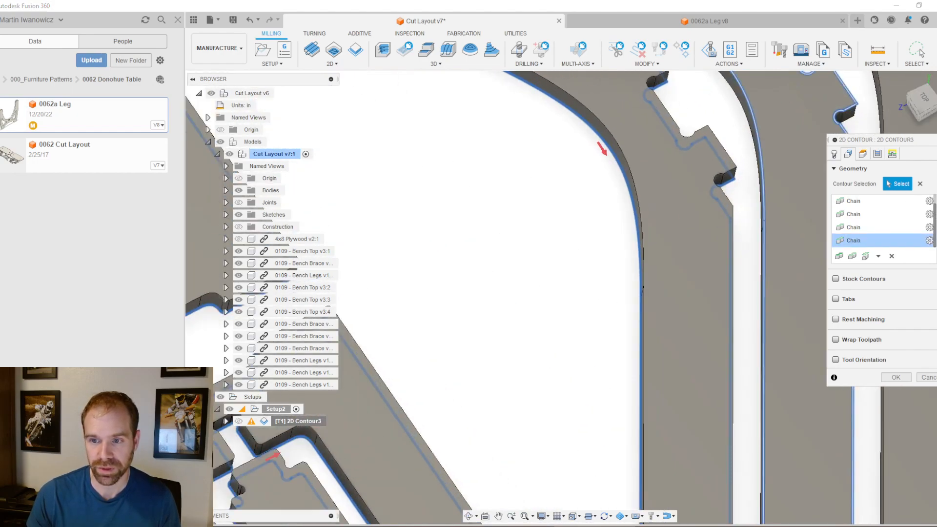
{"action": "left_click", "coordinate": [853, 227]}
{"action": "left_click", "coordinate": [855, 242]}
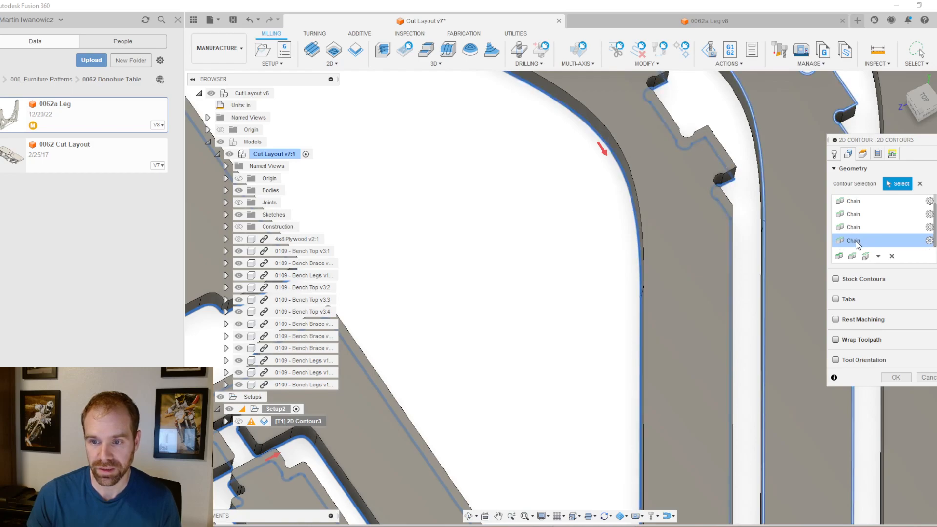
{"action": "left_click", "coordinate": [741, 108]}
{"action": "scroll", "coordinate": [558, 245], "scroll_direction": "down", "scroll_amount": 5}
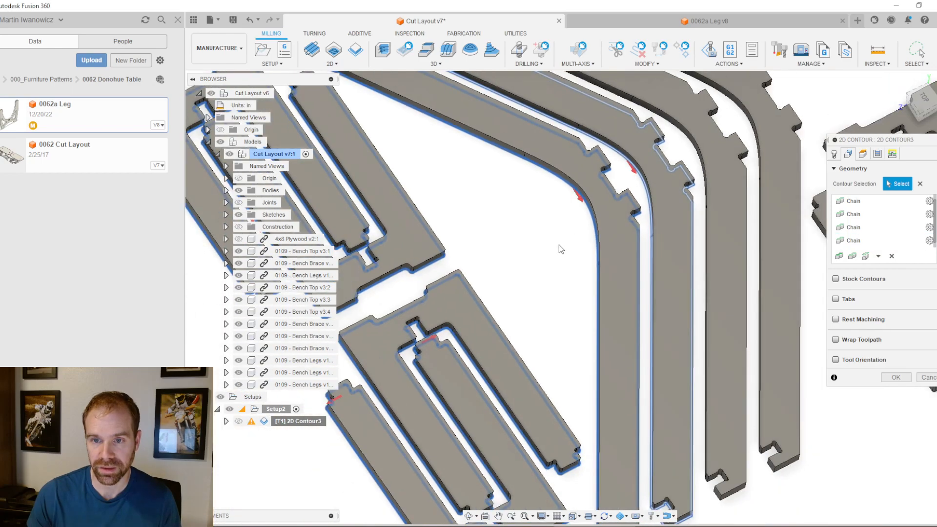
{"action": "scroll", "coordinate": [717, 114], "scroll_direction": "up", "scroll_amount": 3}
{"action": "scroll", "coordinate": [500, 243], "scroll_direction": "up", "scroll_amount": 2}
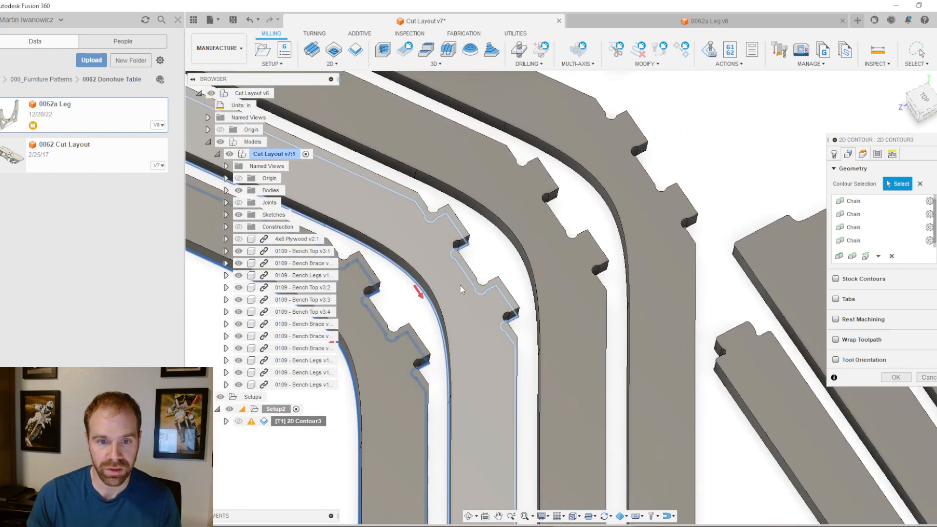
{"action": "left_click", "coordinate": [507, 236]}
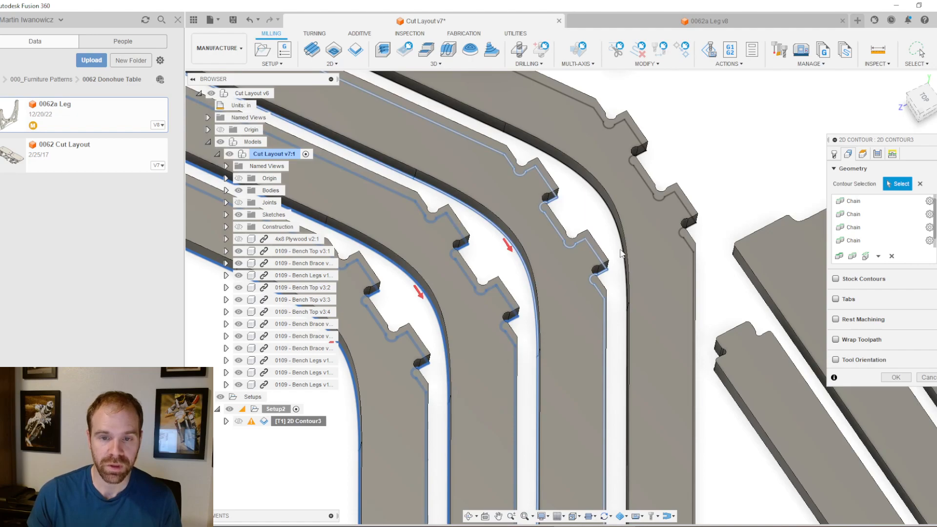
{"action": "scroll", "coordinate": [603, 250], "scroll_direction": "down", "scroll_amount": 5}
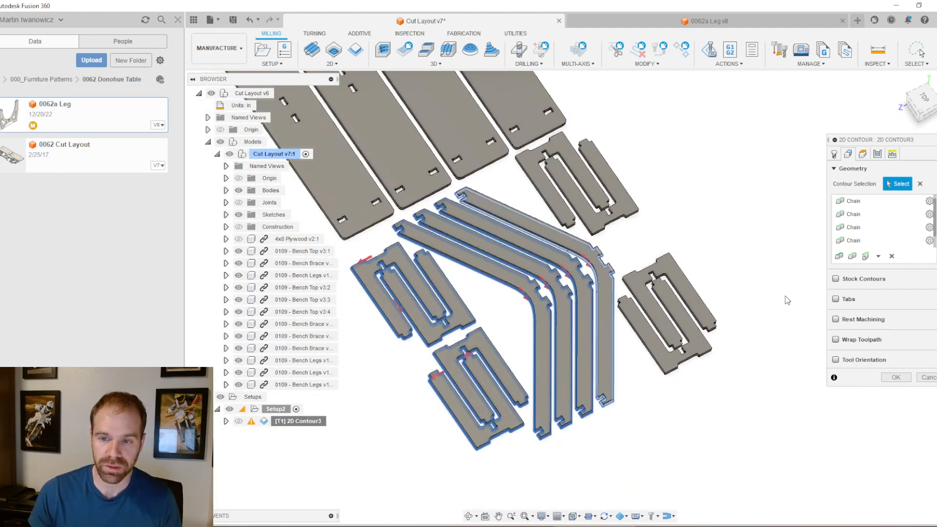
Step: Accept the edited 2D contour, ignoring the Safe Distance warning, and review the regenerated toolpath around the selected parts
{"action": "left_click", "coordinate": [896, 377]}
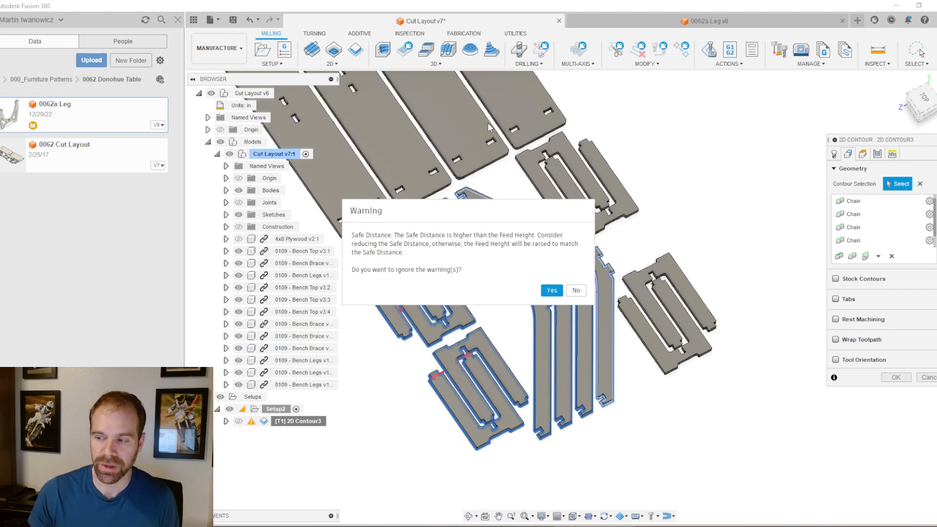
{"action": "left_click", "coordinate": [551, 293]}
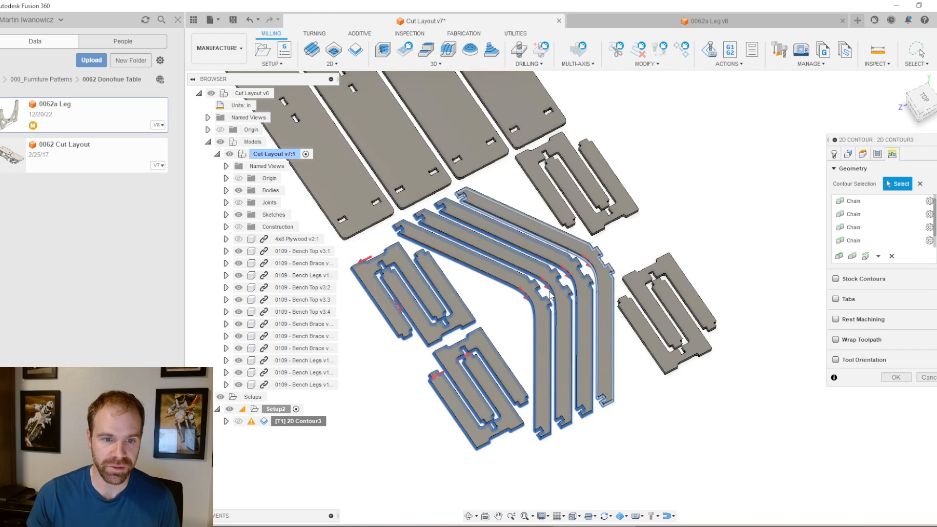
{"action": "scroll", "coordinate": [616, 339], "scroll_direction": "down", "scroll_amount": 2}
{"action": "scroll", "coordinate": [452, 375], "scroll_direction": "up", "scroll_amount": 3}
{"action": "scroll", "coordinate": [569, 377], "scroll_direction": "up", "scroll_amount": 2}
{"action": "middle_click_drag", "start_coordinate": [643, 235], "coordinate": [649, 236], "text": "shift"}
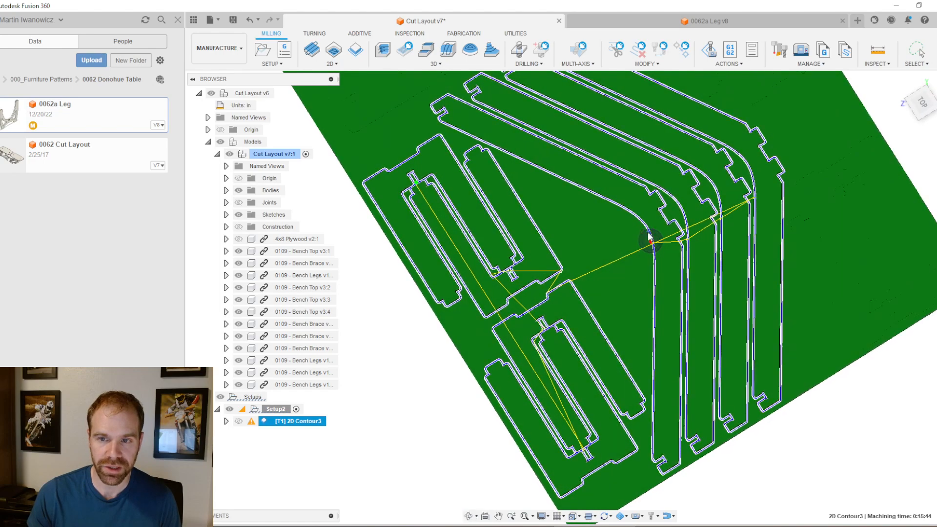
Step: Simulate the regenerated 2D contour toolpath with the playback speed increased
{"action": "left_click", "coordinate": [709, 49]}
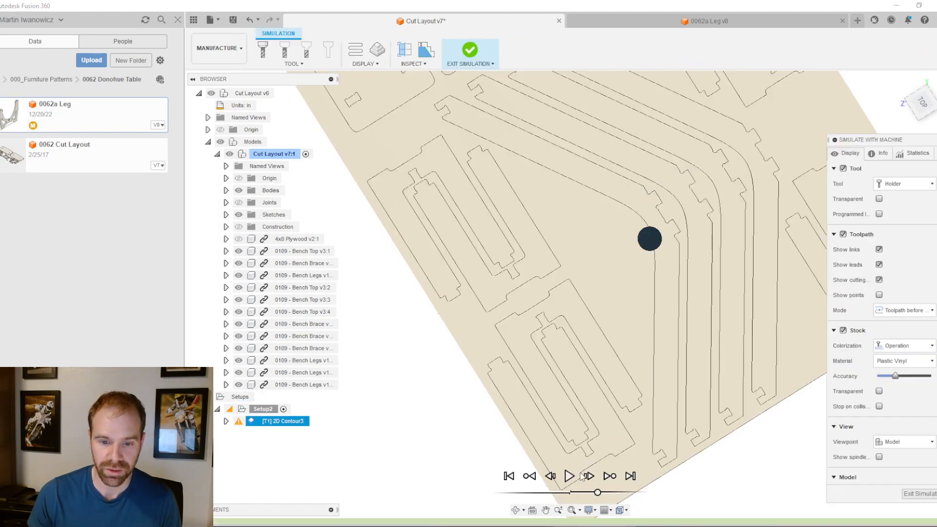
{"action": "left_click", "coordinate": [569, 475]}
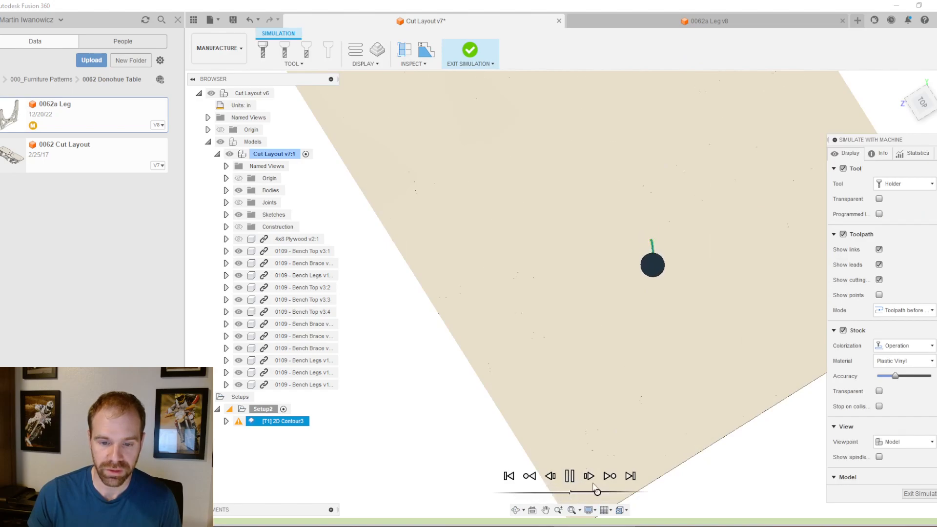
{"action": "left_click_drag", "start_coordinate": [597, 492], "coordinate": [615, 493]}
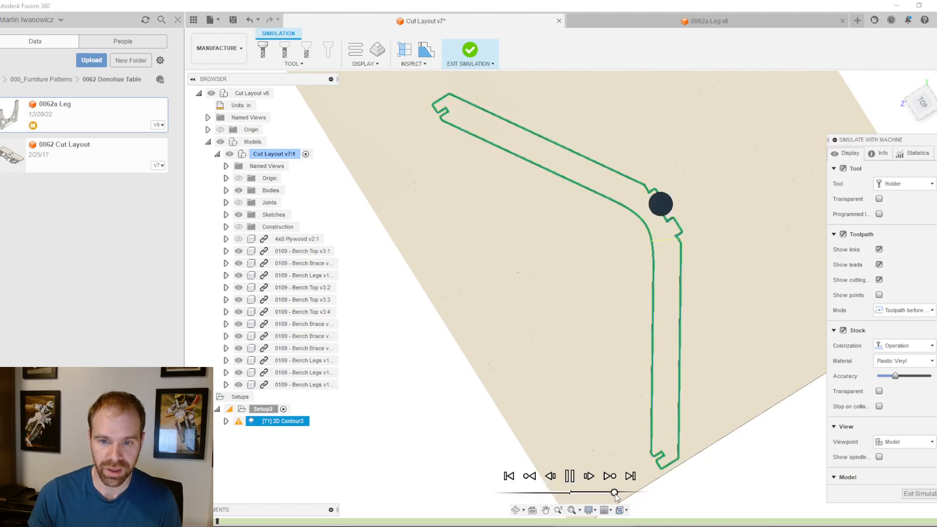
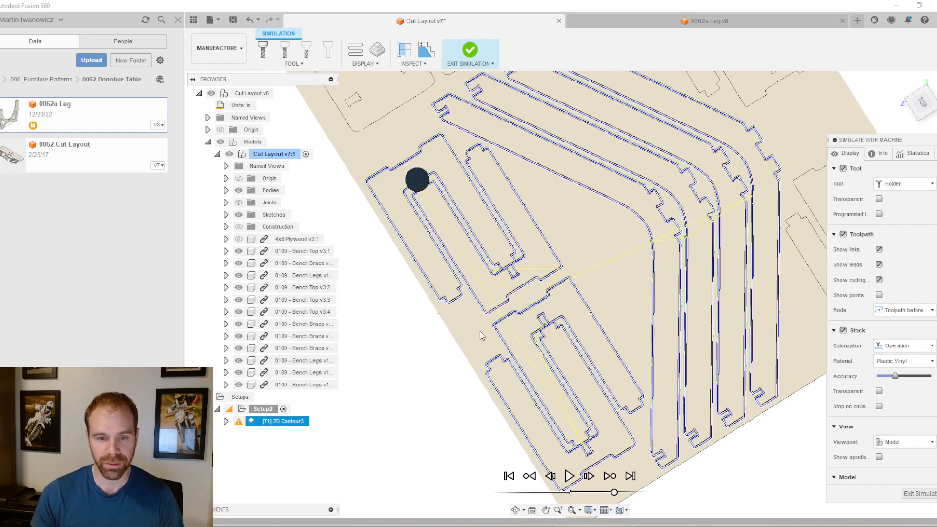
Step: Examine the completed simulated cuts close up at the interlocking notches and across the neighbouring parts
{"action": "scroll", "coordinate": [515, 318], "scroll_direction": "down", "scroll_amount": 2}
{"action": "scroll", "coordinate": [532, 411], "scroll_direction": "up", "scroll_amount": 8}
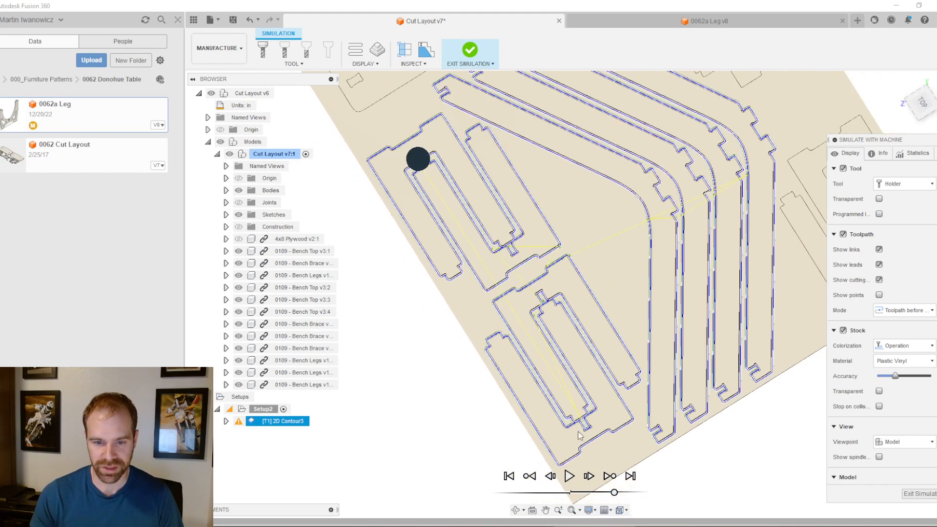
{"action": "scroll", "coordinate": [491, 368], "scroll_direction": "up", "scroll_amount": 4}
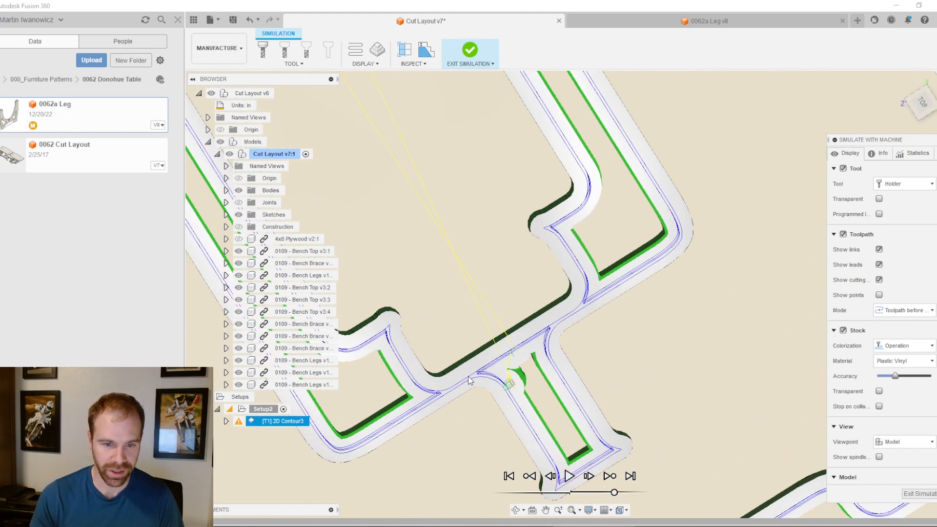
{"action": "middle_click_drag", "start_coordinate": [474, 388], "coordinate": [486, 351], "text": "shift"}
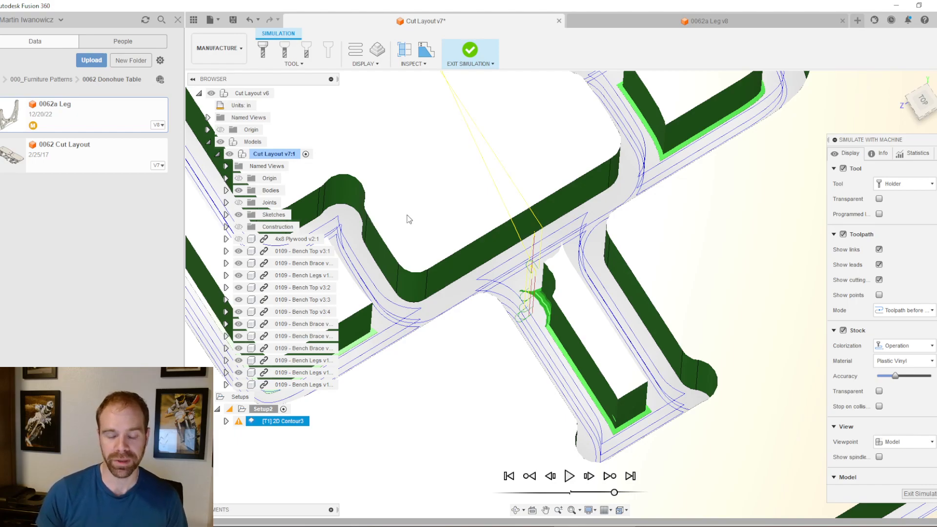
{"action": "scroll", "coordinate": [507, 409], "scroll_direction": "down", "scroll_amount": 6}
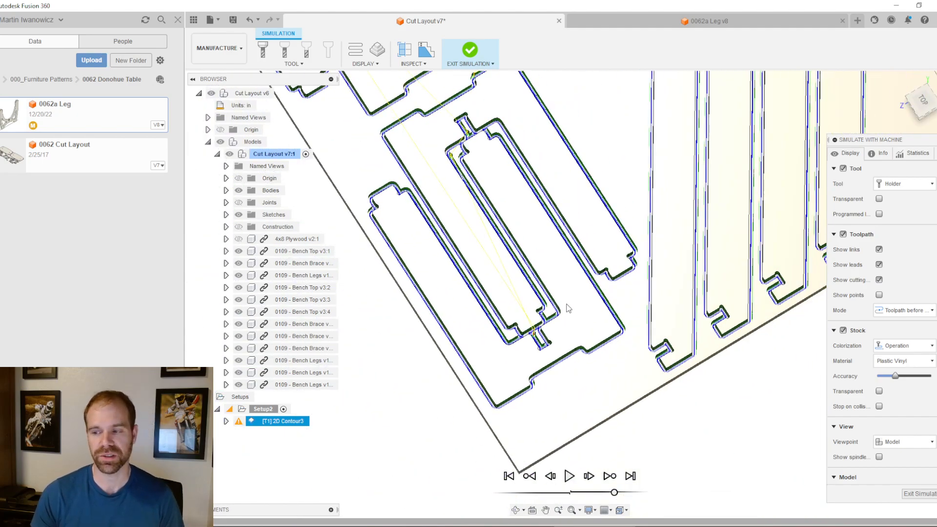
{"action": "scroll", "coordinate": [568, 308], "scroll_direction": "down", "scroll_amount": 2}
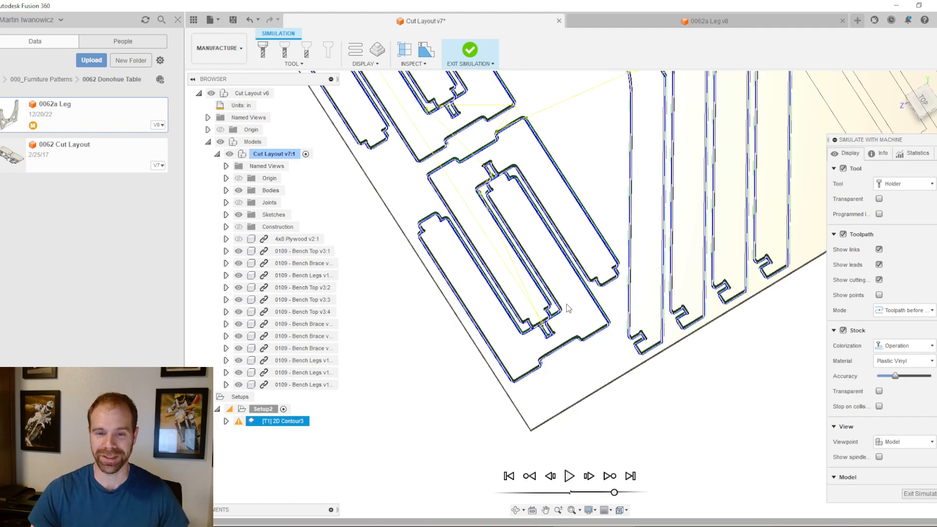
Step: Review the simulated contour cuts across the whole plywood sheet from an angled view
{"action": "scroll", "coordinate": [767, 161], "scroll_direction": "down", "scroll_amount": 3}
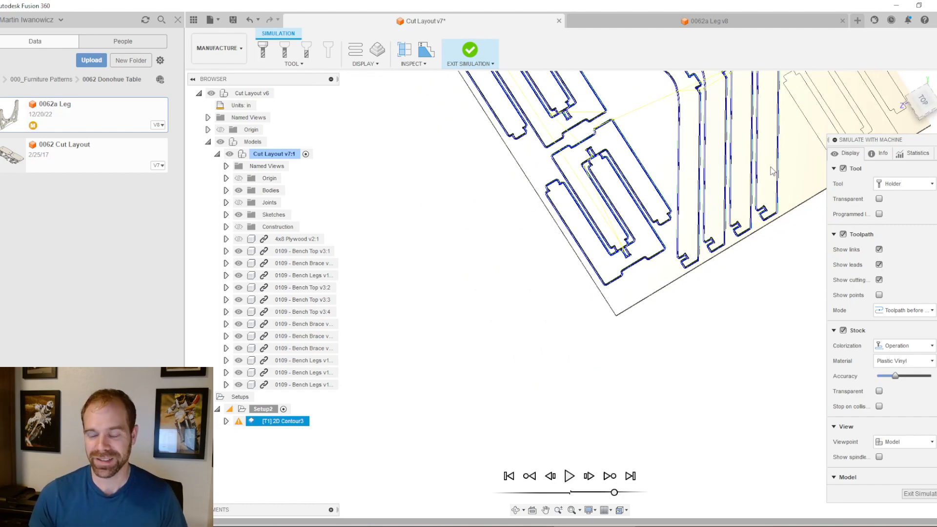
{"action": "scroll", "coordinate": [702, 304], "scroll_direction": "down", "scroll_amount": 3}
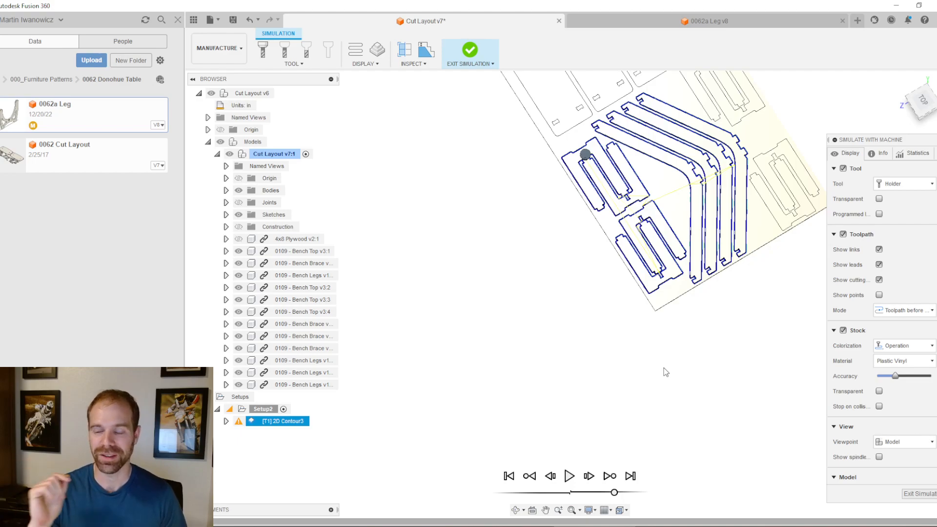
{"action": "middle_click_drag", "start_coordinate": [667, 372], "coordinate": [674, 226], "text": "shift"}
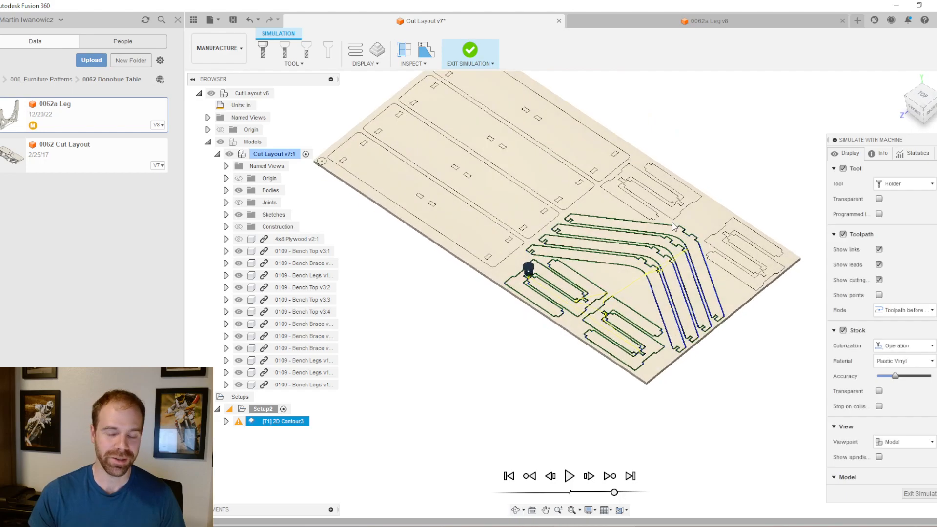
Step: Switch to the 0062a Leg document and display the 2D Contour2 toolpath around the complete leg
{"action": "left_click", "coordinate": [655, 22]}
{"action": "scroll", "coordinate": [619, 189], "scroll_direction": "down", "scroll_amount": 8}
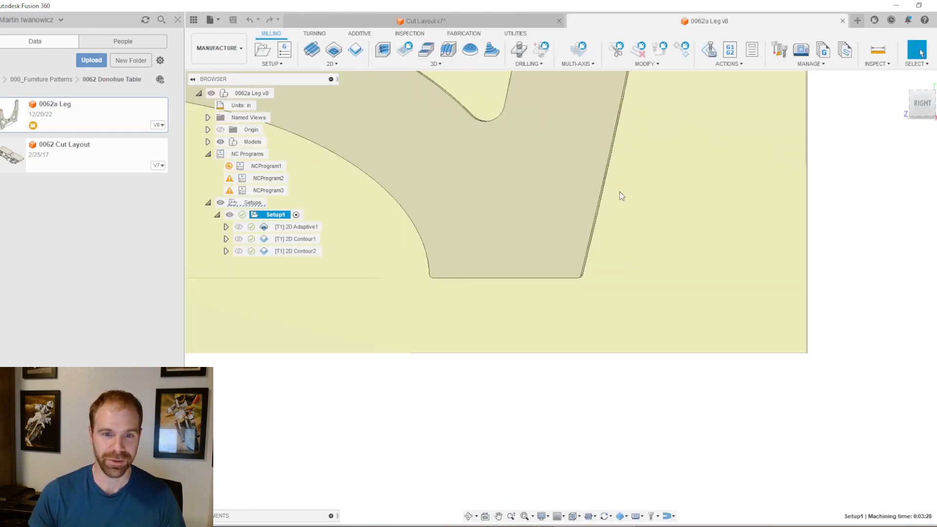
{"action": "scroll", "coordinate": [620, 240], "scroll_direction": "up", "scroll_amount": 2}
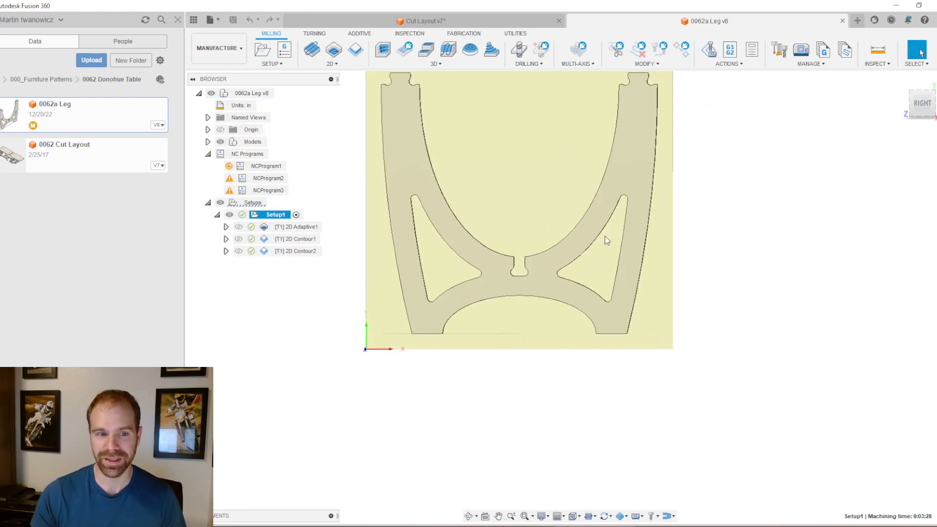
{"action": "left_click", "coordinate": [294, 250]}
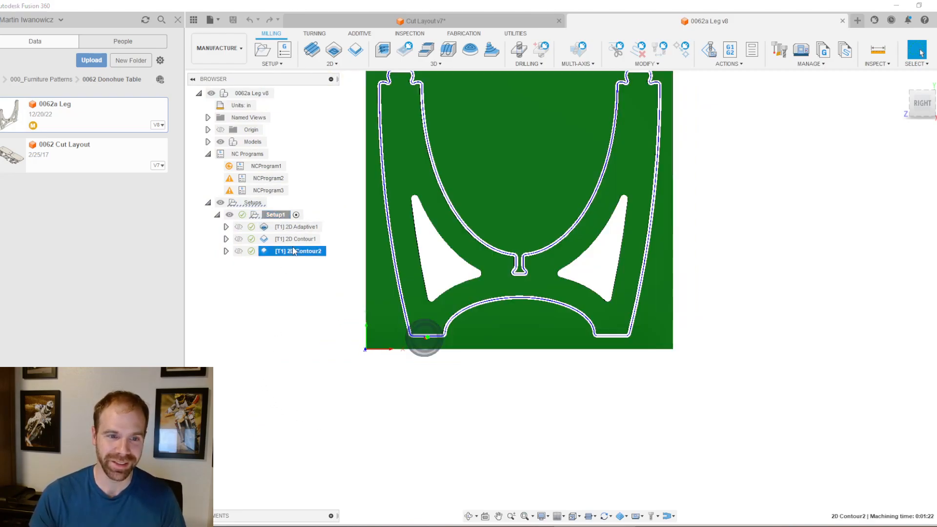
Step: Review the roughing, multiple-depth and stock-to-leave settings in the passes of the leg's 2D Contour2, accept them unchanged, and return to the full Cut Layout sheet
{"action": "right_click", "coordinate": [295, 249]}
{"action": "left_click", "coordinate": [317, 7]}
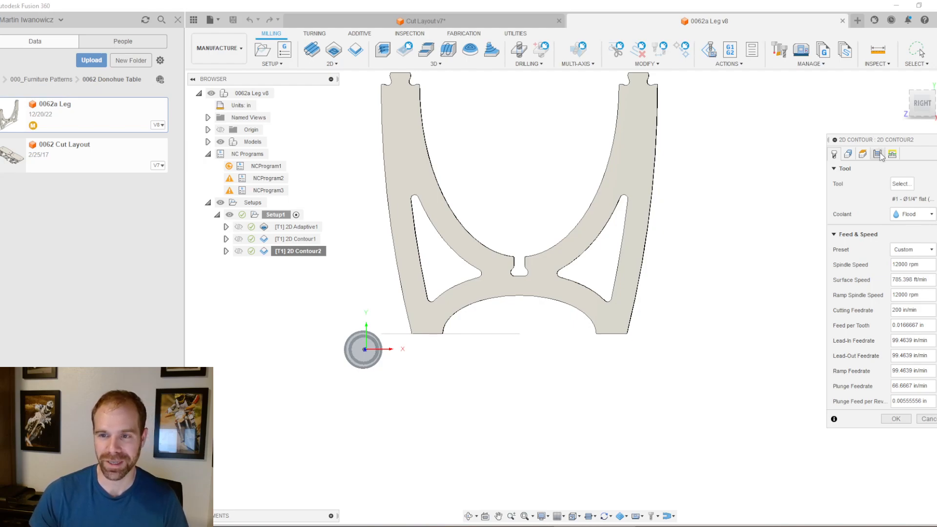
{"action": "left_click", "coordinate": [877, 154]}
{"action": "scroll", "coordinate": [903, 336], "scroll_direction": "down", "scroll_amount": 5}
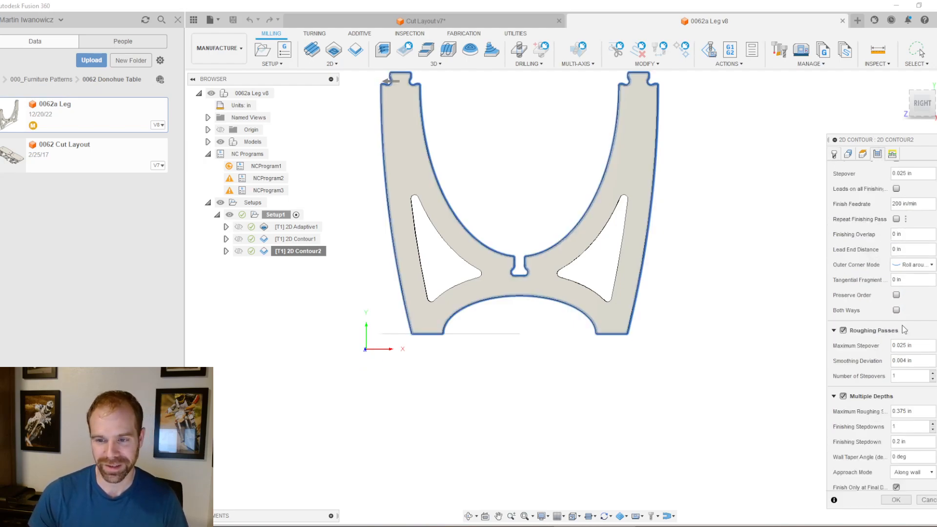
{"action": "scroll", "coordinate": [904, 347], "scroll_direction": "down", "scroll_amount": 4}
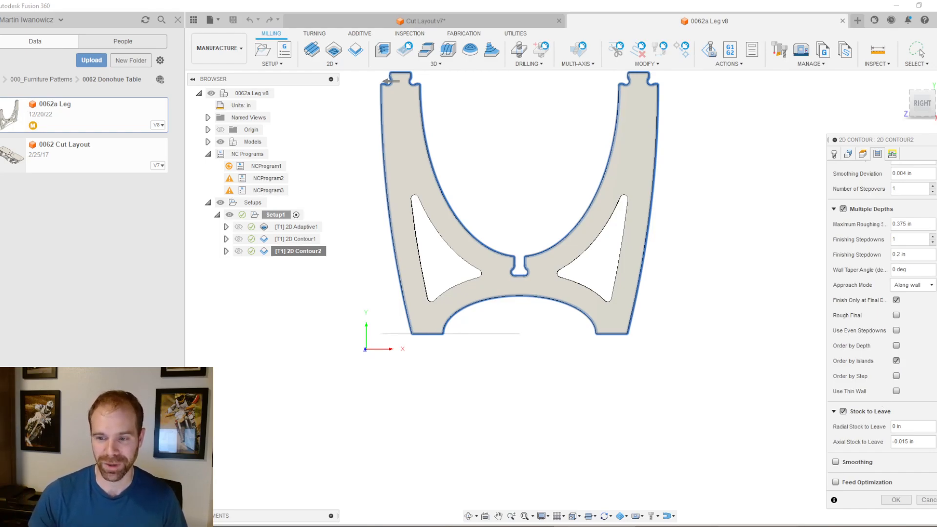
{"action": "left_click", "coordinate": [896, 500]}
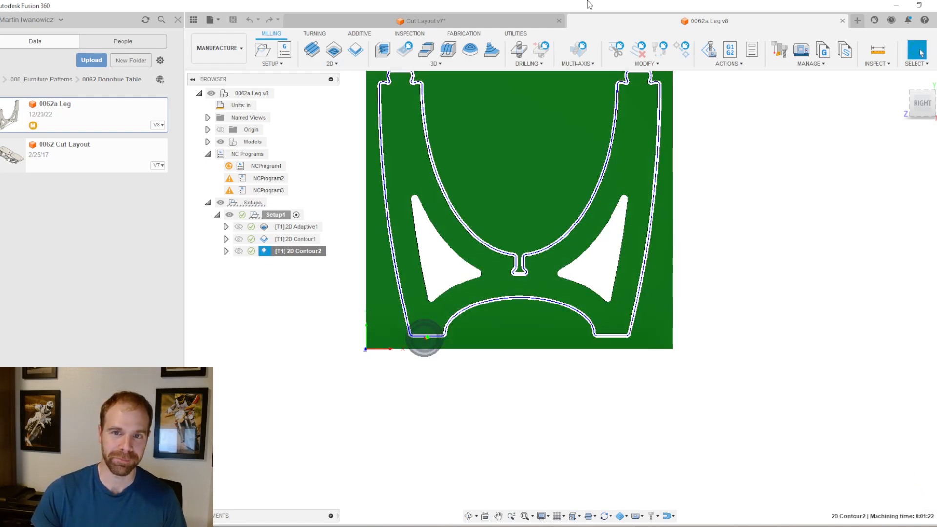
{"action": "left_click", "coordinate": [491, 25]}
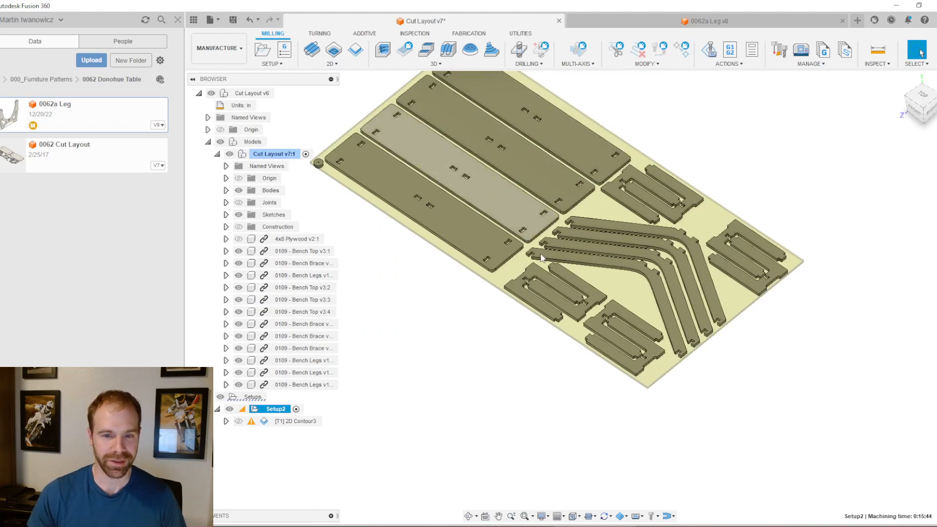
{"action": "scroll", "coordinate": [581, 264], "scroll_direction": "down", "scroll_amount": 2}
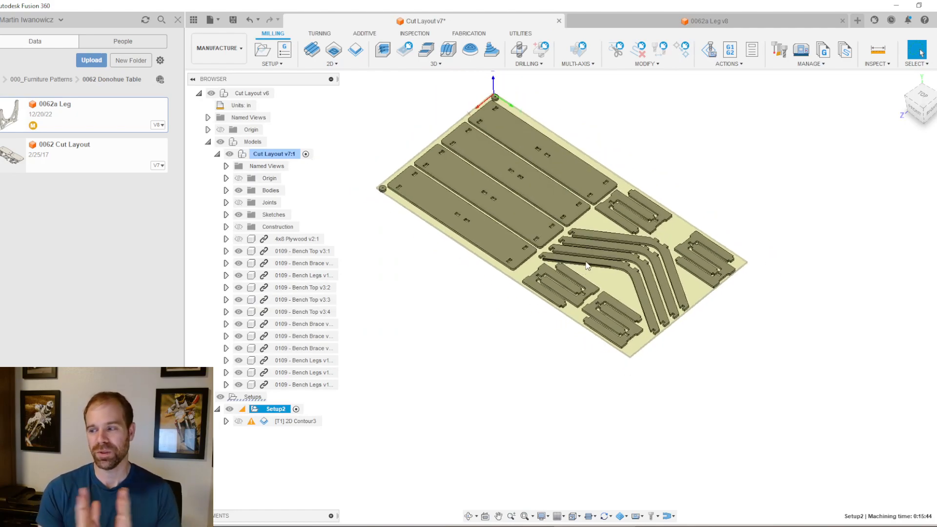